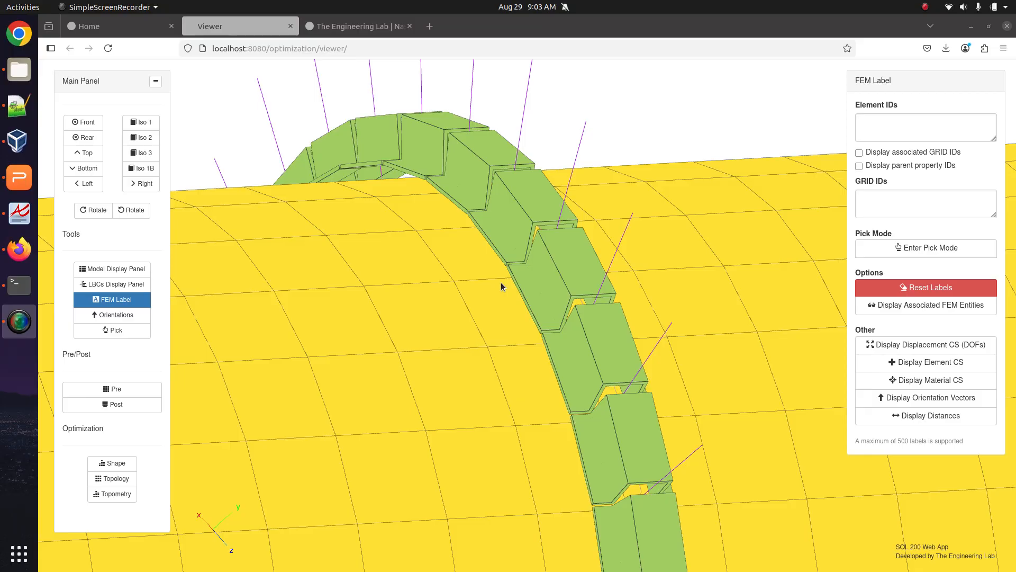
Examine the beam orientation vectors along the green stiffener rings on both yellow cylinders
{"action": "right_click_drag", "start_coordinate": [495, 275], "coordinate": [492, 424]}
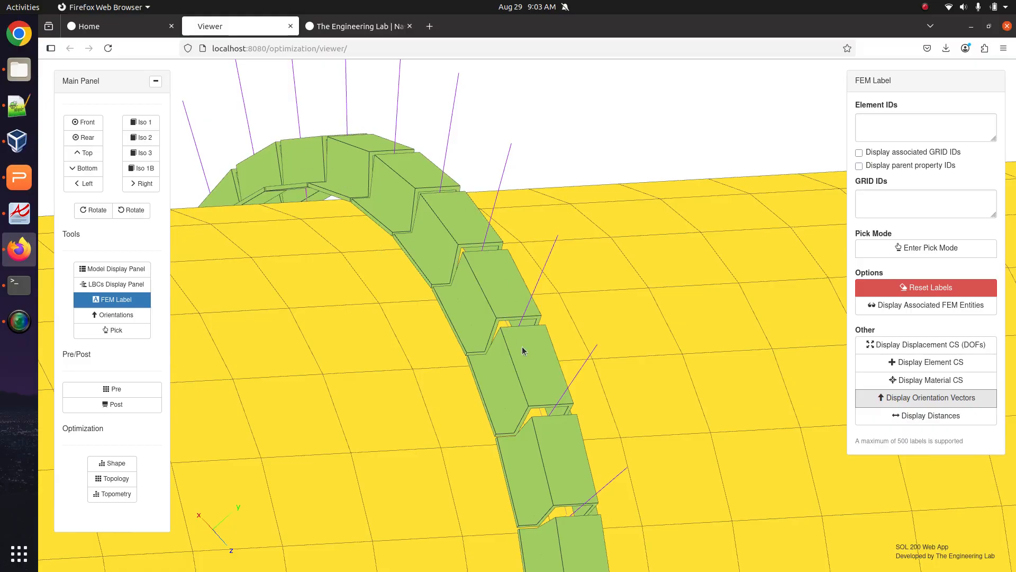
{"action": "scroll", "coordinate": [491, 398], "scroll_direction": "down", "scroll_amount": 5}
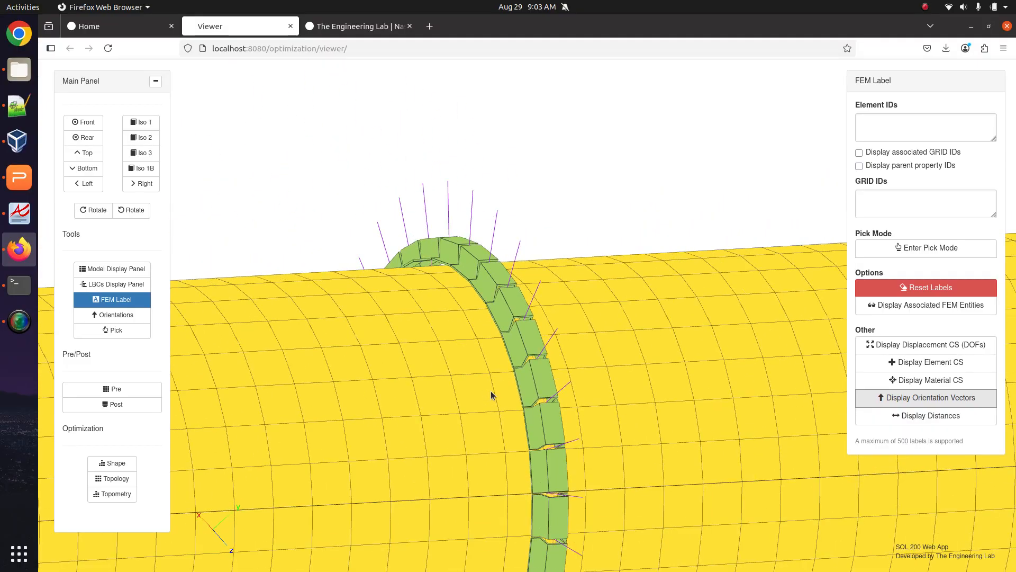
{"action": "right_click_drag", "start_coordinate": [546, 457], "coordinate": [432, 149]}
{"action": "right_click_drag", "start_coordinate": [548, 298], "coordinate": [387, 72]}
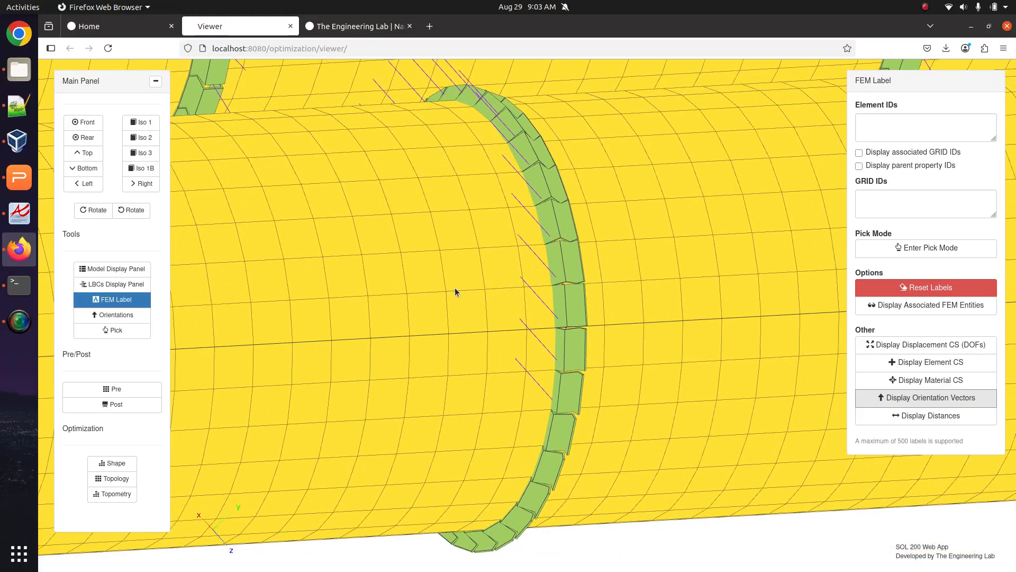
{"action": "scroll", "coordinate": [511, 252], "scroll_direction": "down", "scroll_amount": 3}
{"action": "scroll", "coordinate": [505, 223], "scroll_direction": "up", "scroll_amount": 4}
{"action": "right_click_drag", "start_coordinate": [506, 213], "coordinate": [481, 311]}
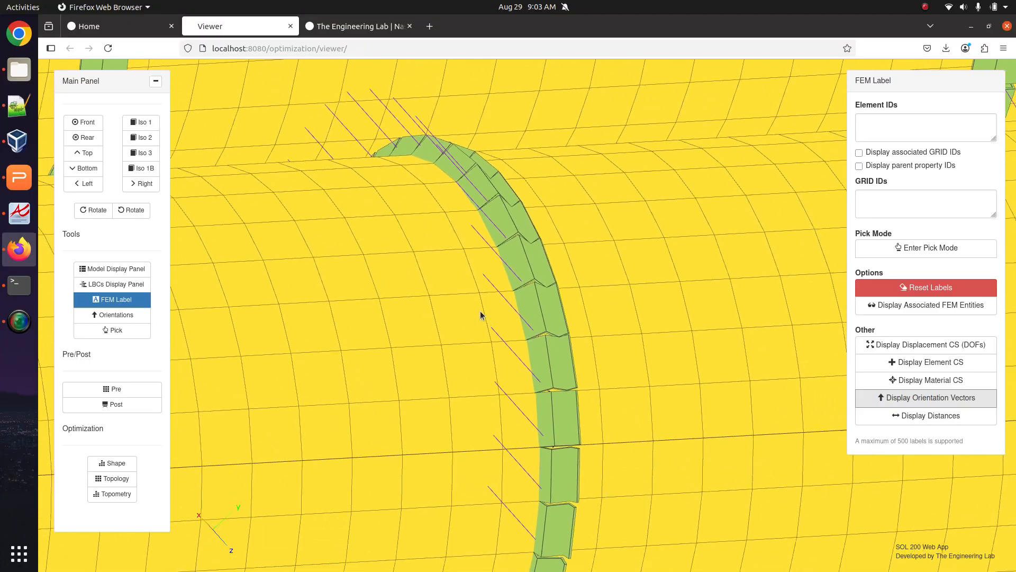
Inspect the ring with slanted orientation vectors from several sides, including how its beams sit on the cylinder wall
{"action": "left_click_drag", "start_coordinate": [469, 356], "coordinate": [516, 360]}
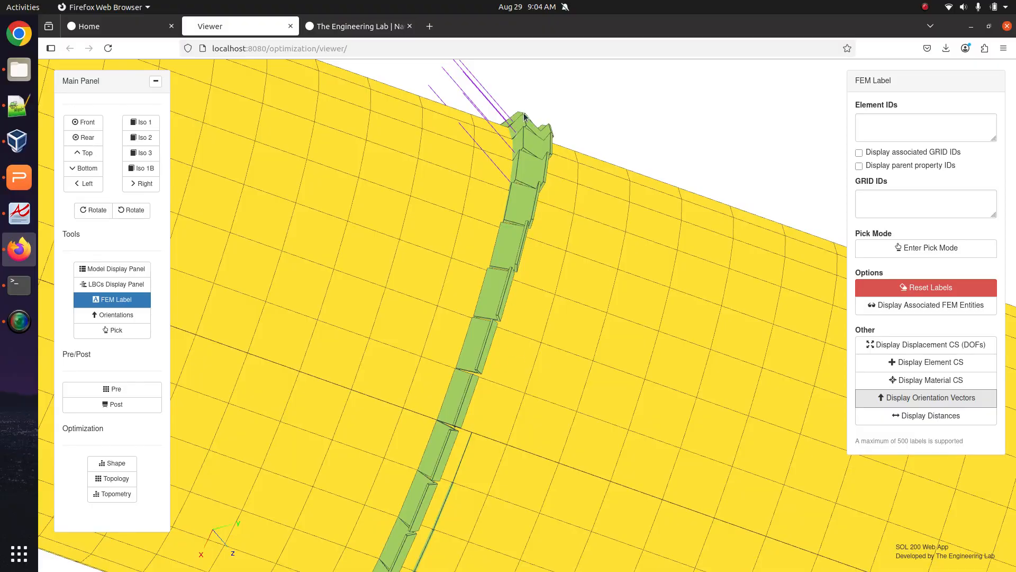
{"action": "left_click_drag", "start_coordinate": [481, 300], "coordinate": [429, 257]}
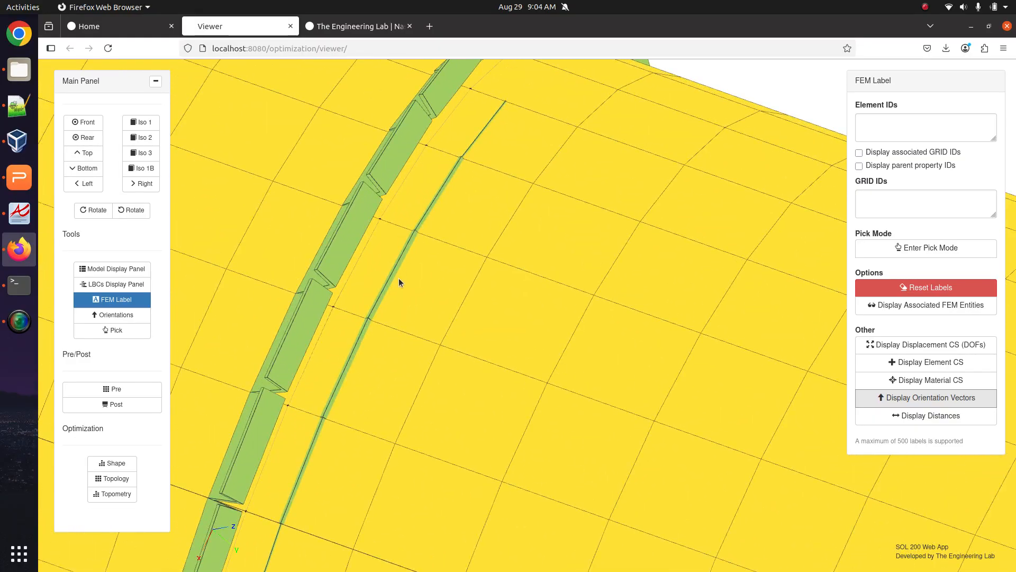
{"action": "scroll", "coordinate": [403, 288], "scroll_direction": "down", "scroll_amount": 5}
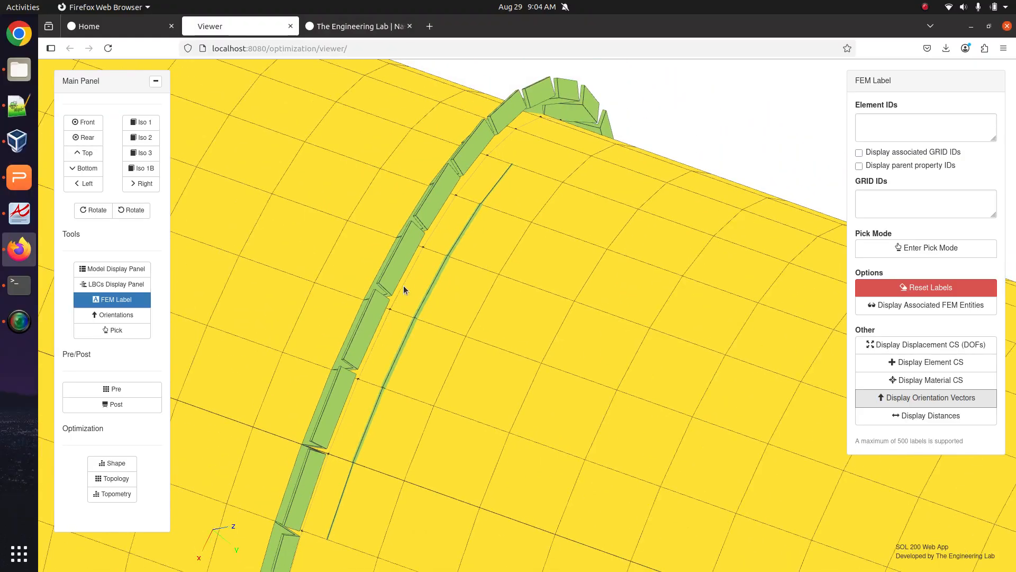
{"action": "scroll", "coordinate": [461, 245], "scroll_direction": "down", "scroll_amount": 2}
{"action": "left_click_drag", "start_coordinate": [461, 244], "coordinate": [502, 472]}
{"action": "right_click_drag", "start_coordinate": [491, 196], "coordinate": [512, 355]}
{"action": "scroll", "coordinate": [484, 278], "scroll_direction": "up", "scroll_amount": 5}
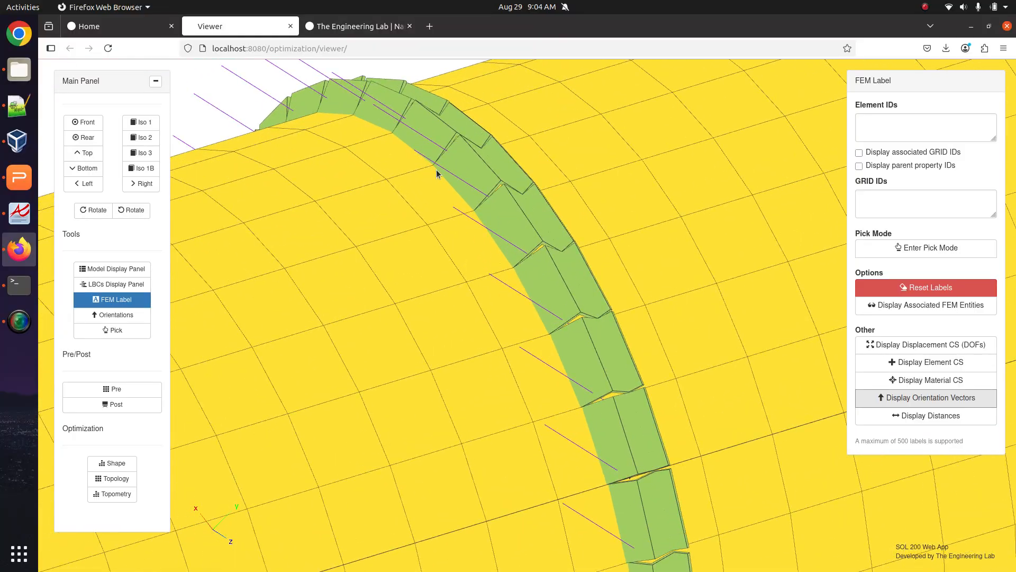
Compare with the neighbouring cylinder's ring, viewing its outward-pointing orientation vectors up close
{"action": "right_click_drag", "start_coordinate": [392, 131], "coordinate": [600, 339]}
{"action": "scroll", "coordinate": [600, 338], "scroll_direction": "down", "scroll_amount": 3}
{"action": "right_click_drag", "start_coordinate": [386, 203], "coordinate": [584, 498]}
{"action": "right_click_drag", "start_coordinate": [432, 114], "coordinate": [419, 86]}
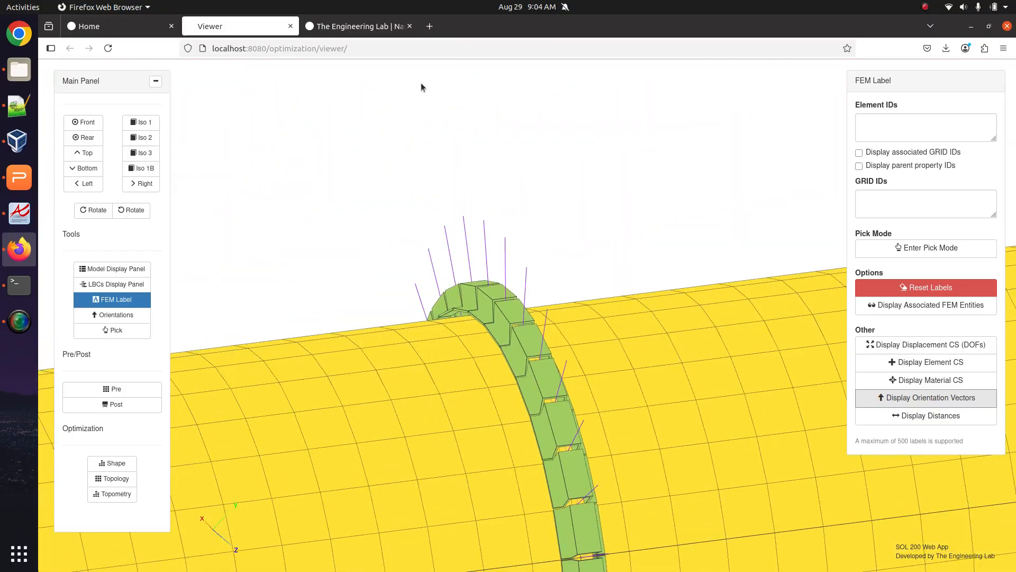
{"action": "right_click_drag", "start_coordinate": [516, 347], "coordinate": [559, 370]}
{"action": "scroll", "coordinate": [485, 246], "scroll_direction": "up", "scroll_amount": 4}
{"action": "scroll", "coordinate": [485, 244], "scroll_direction": "up", "scroll_amount": 3}
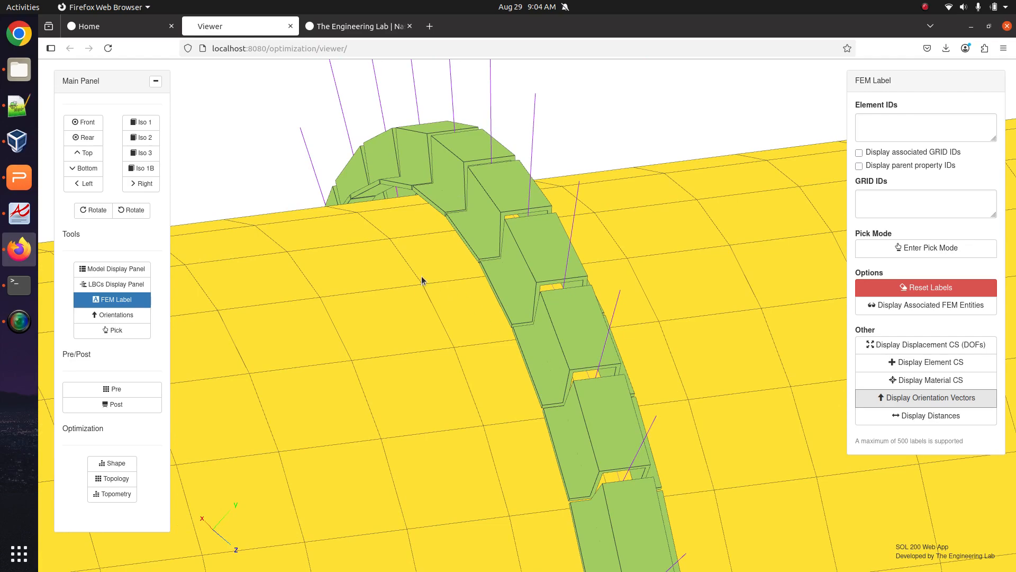
View the SOL 200 Web App home page and The Engineering Lab website, and return to the model viewer
{"action": "left_click", "coordinate": [153, 28]}
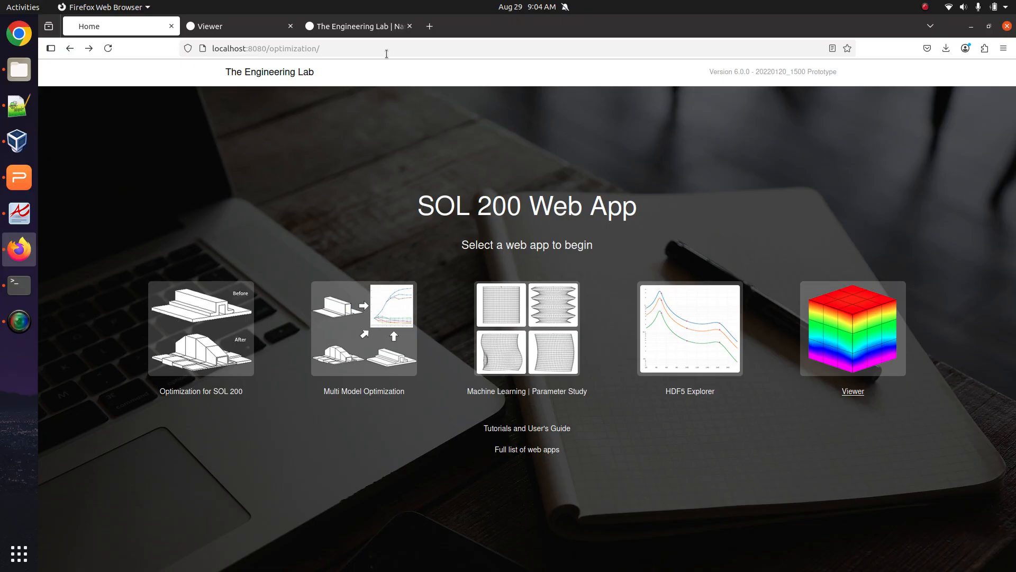
{"action": "left_click", "coordinate": [386, 28]}
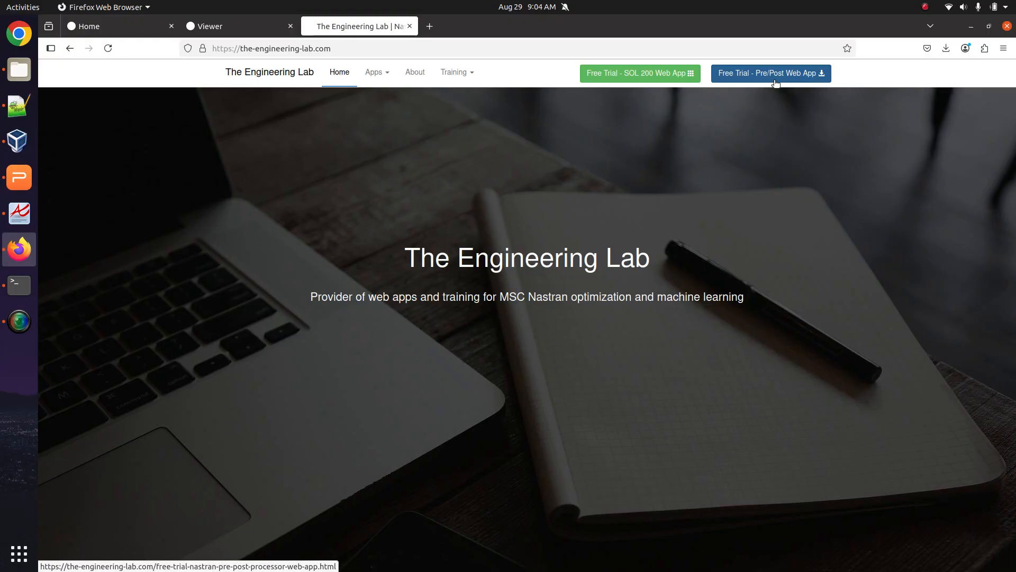
{"action": "left_click", "coordinate": [149, 27]}
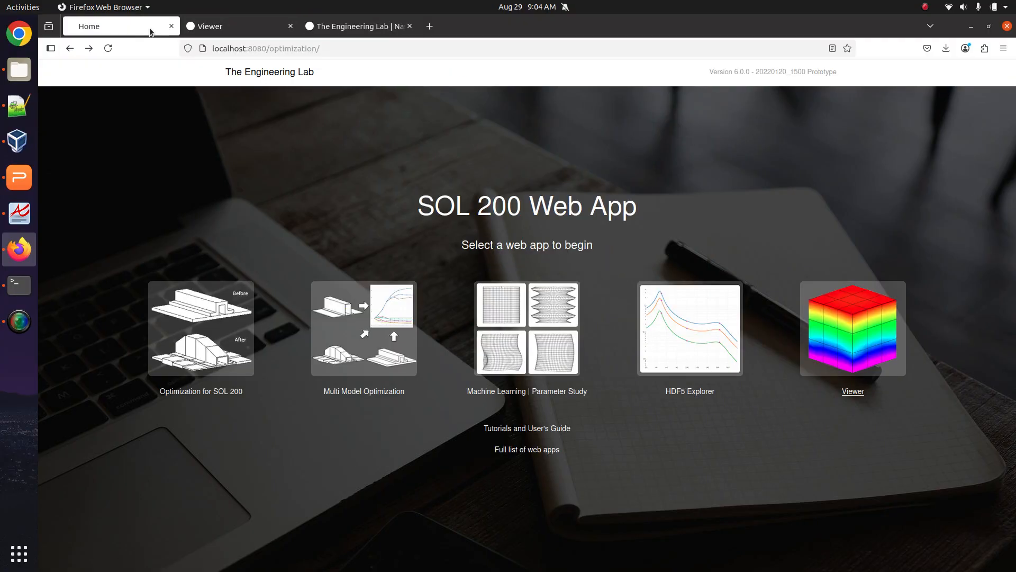
{"action": "left_click", "coordinate": [253, 21]}
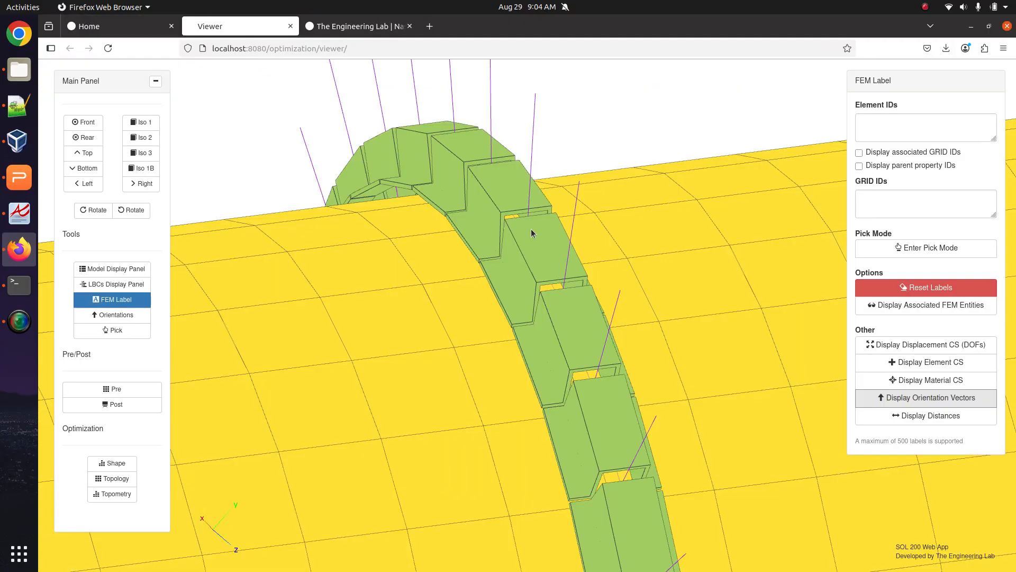
Switch to Patran in the virtual machine, check the bar orientation in the prop_beam input properties, and cancel without changes
{"action": "left_click", "coordinate": [21, 154]}
{"action": "left_click", "coordinate": [602, 221]}
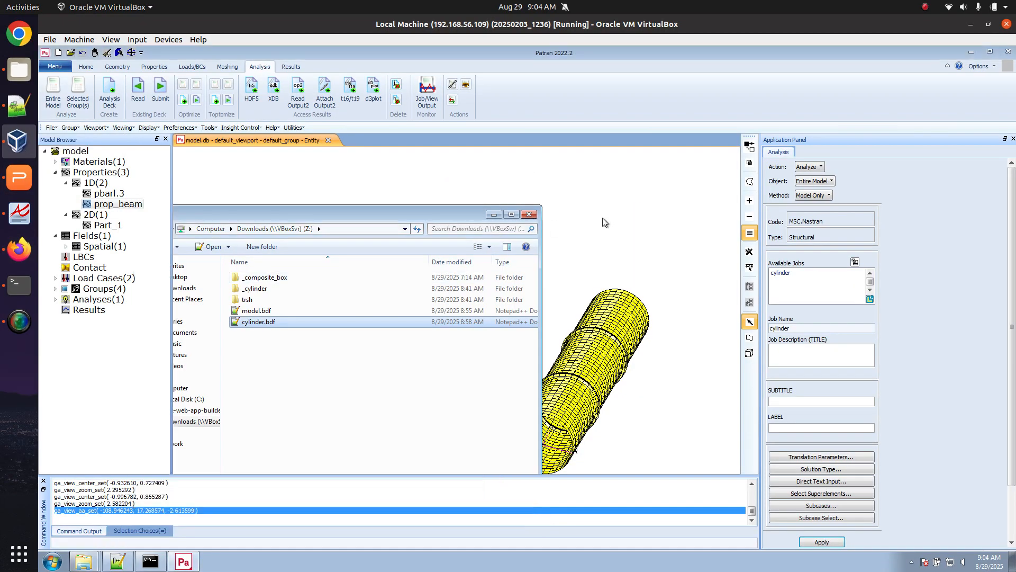
{"action": "right_click", "coordinate": [100, 202]}
{"action": "left_click", "coordinate": [125, 221]}
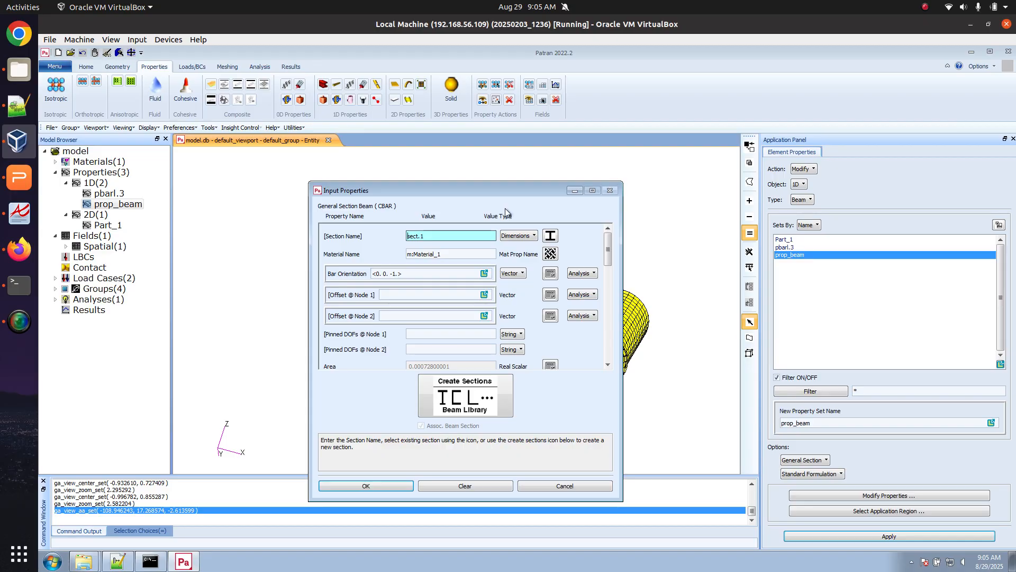
{"action": "left_click", "coordinate": [450, 273]}
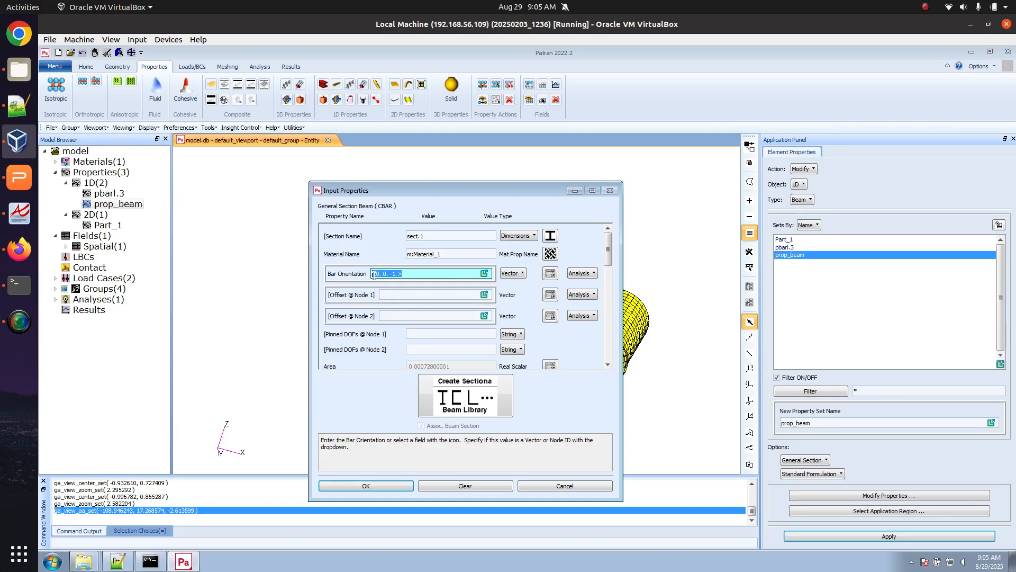
{"action": "left_click", "coordinate": [532, 483]}
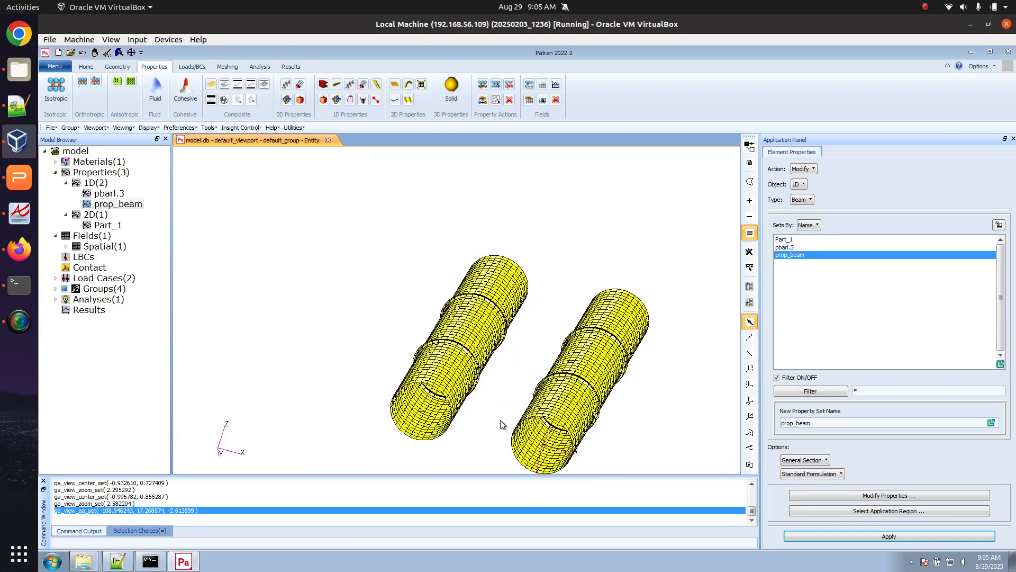
Write the entire model as a Model Only deck under the job name cylinder, overwriting the existing job and cylinder.bdf
{"action": "left_click", "coordinate": [259, 66]}
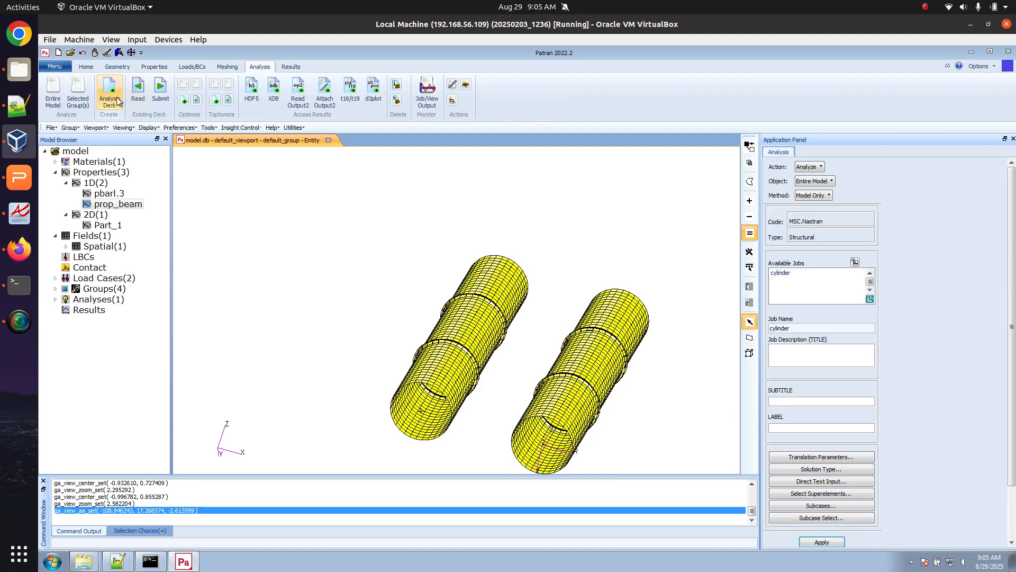
{"action": "left_click", "coordinate": [827, 195]}
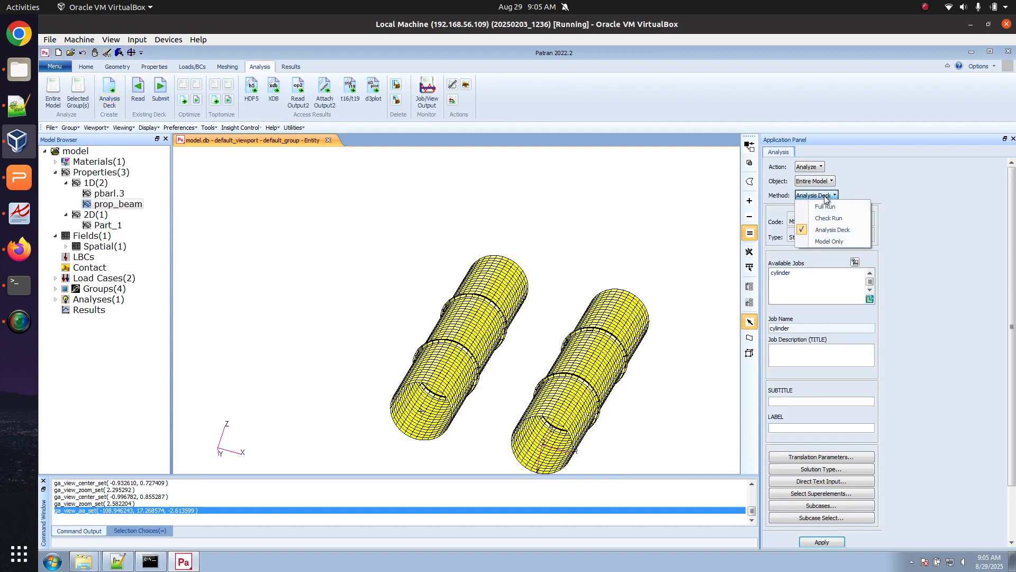
{"action": "left_click", "coordinate": [827, 238]}
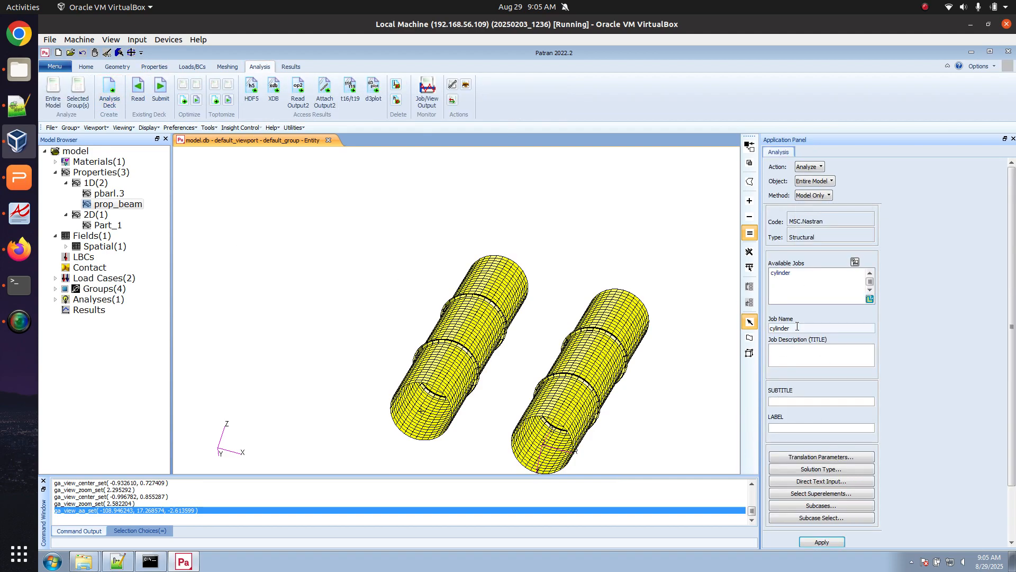
{"action": "left_click", "coordinate": [821, 541]}
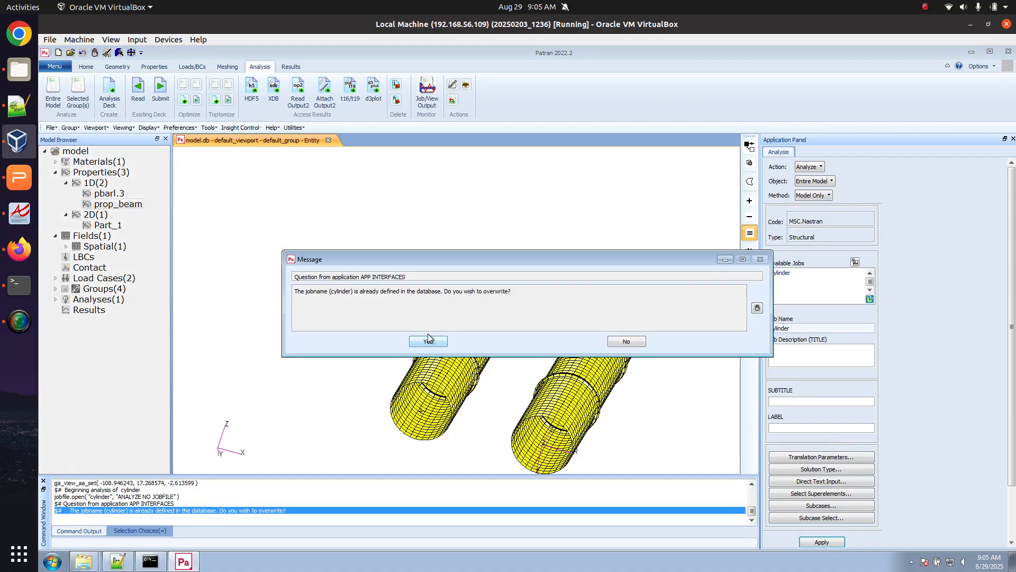
{"action": "left_click", "coordinate": [427, 341]}
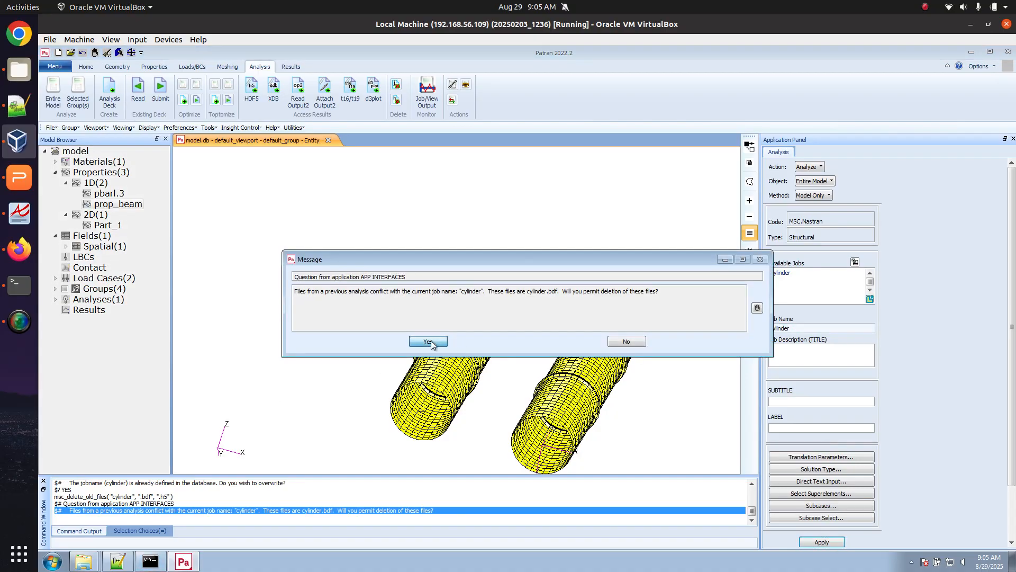
{"action": "left_click", "coordinate": [431, 342]}
Open cylinder.bdf from the pat folder on the Desktop in Notepad++
{"action": "left_click", "coordinate": [182, 561]}
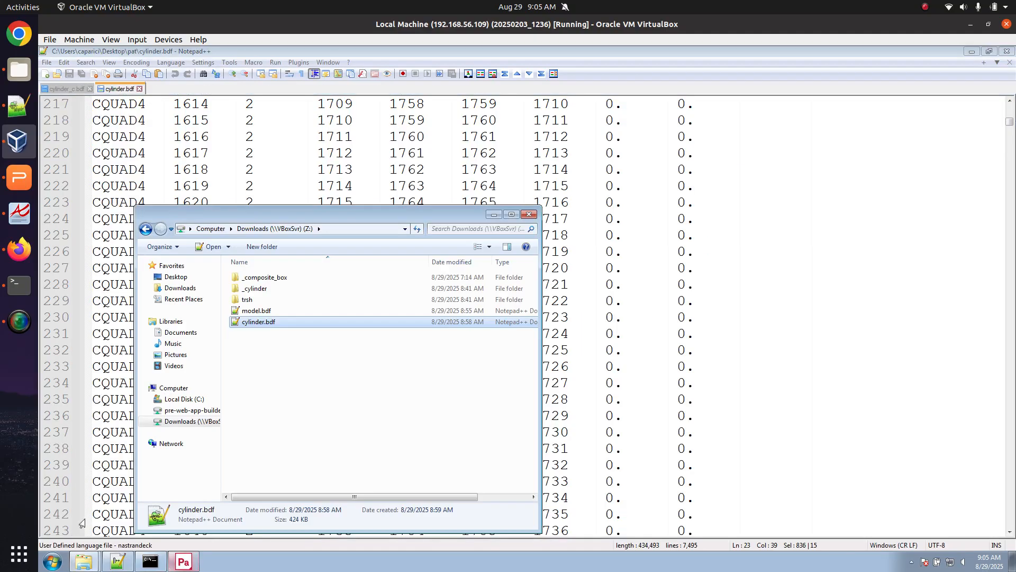
{"action": "left_click", "coordinate": [198, 277]}
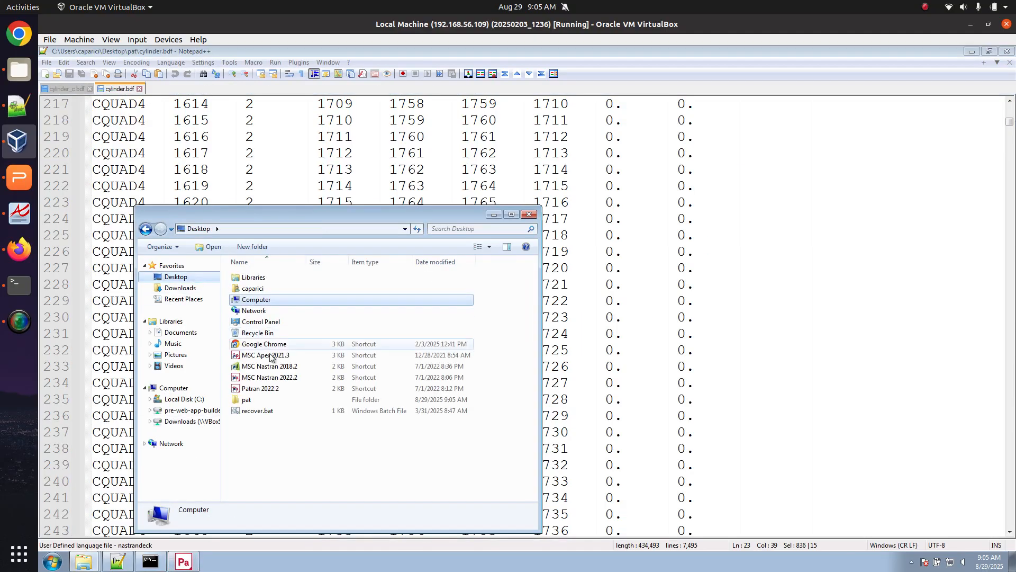
{"action": "double_click", "coordinate": [267, 399]}
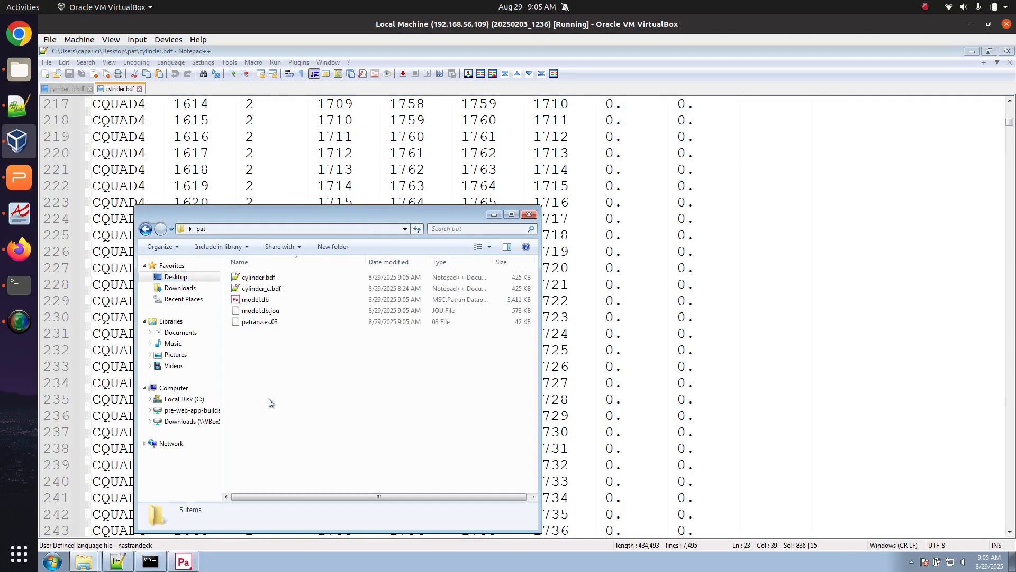
{"action": "double_click", "coordinate": [275, 280]}
Examine the orientation vector components of the CBAR entries in cylinder.bdf
{"action": "scroll", "coordinate": [383, 378], "scroll_direction": "up", "scroll_amount": 20}
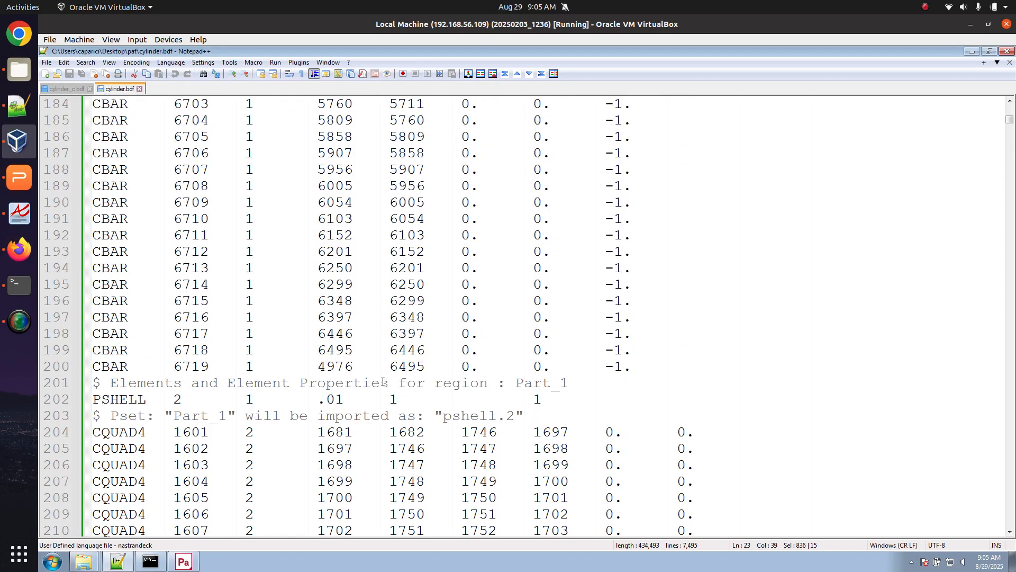
{"action": "scroll", "coordinate": [383, 378], "scroll_direction": "up", "scroll_amount": 20}
{"action": "left_click_drag", "start_coordinate": [254, 202], "coordinate": [455, 380]}
{"action": "scroll", "coordinate": [455, 381], "scroll_direction": "down", "scroll_amount": 20}
{"action": "scroll", "coordinate": [455, 380], "scroll_direction": "down", "scroll_amount": 4}
{"action": "scroll", "coordinate": [454, 378], "scroll_direction": "up", "scroll_amount": 20}
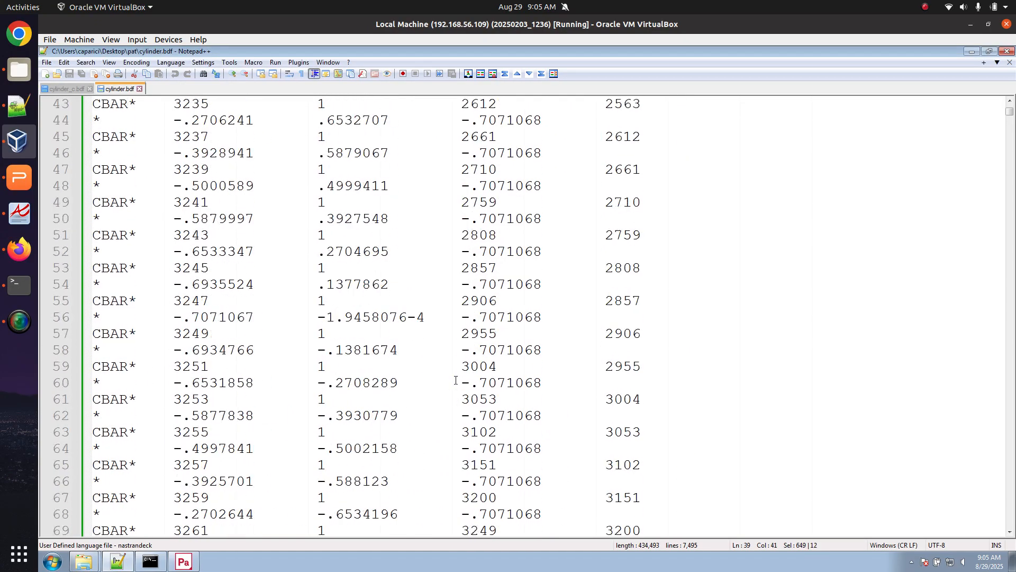
{"action": "left_click_drag", "start_coordinate": [201, 153], "coordinate": [523, 431]}
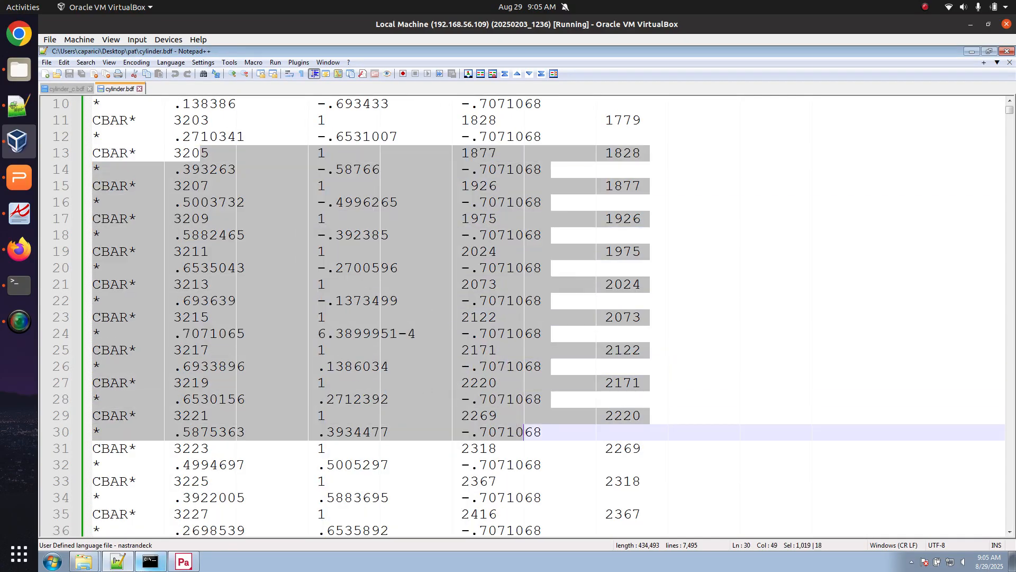
Copy cylinder.bdf from the pat folder into the shared Downloads drive, replacing the existing file
{"action": "left_click", "coordinate": [84, 561]}
{"action": "left_click", "coordinate": [90, 538]}
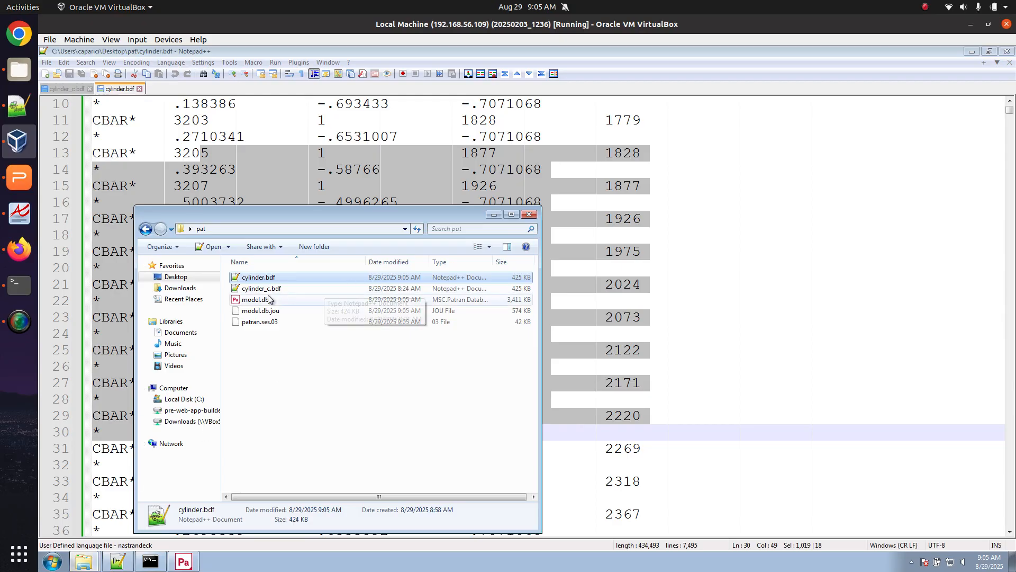
{"action": "right_click", "coordinate": [268, 278]}
{"action": "left_click", "coordinate": [296, 378]}
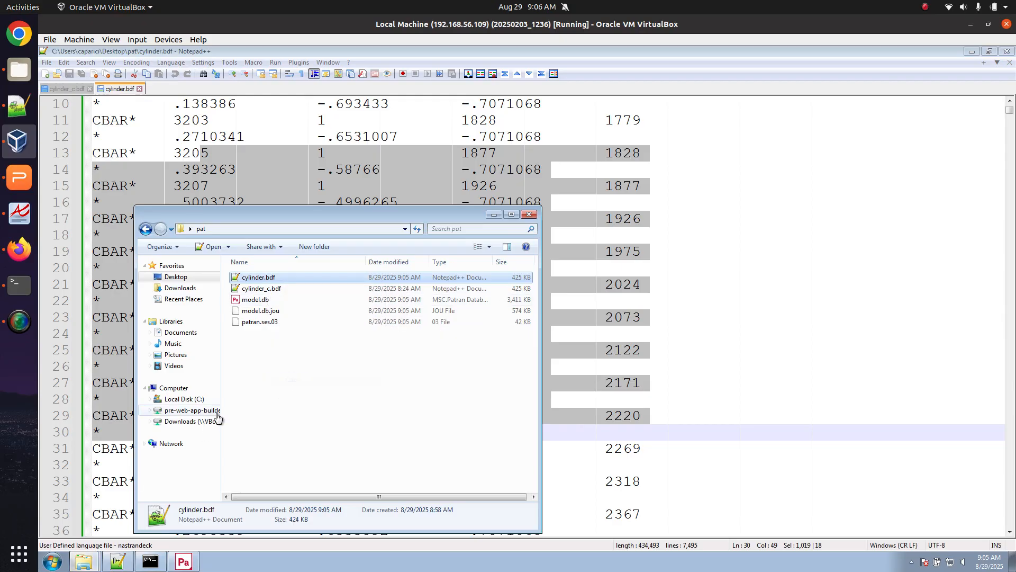
{"action": "left_click", "coordinate": [191, 421]}
{"action": "key", "text": "ctrl+v"}
{"action": "left_click", "coordinate": [466, 233]}
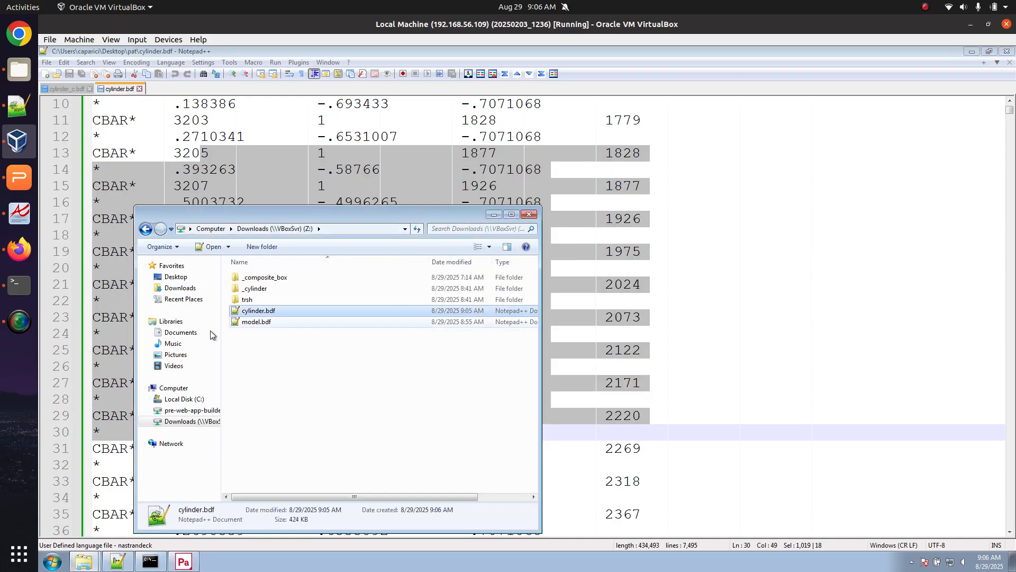
Switch to the SOL 200 Web App in Firefox, open the Viewer, and upload cylinder.bdf from Downloads
{"action": "left_click", "coordinate": [33, 248]}
{"action": "left_click", "coordinate": [128, 27]}
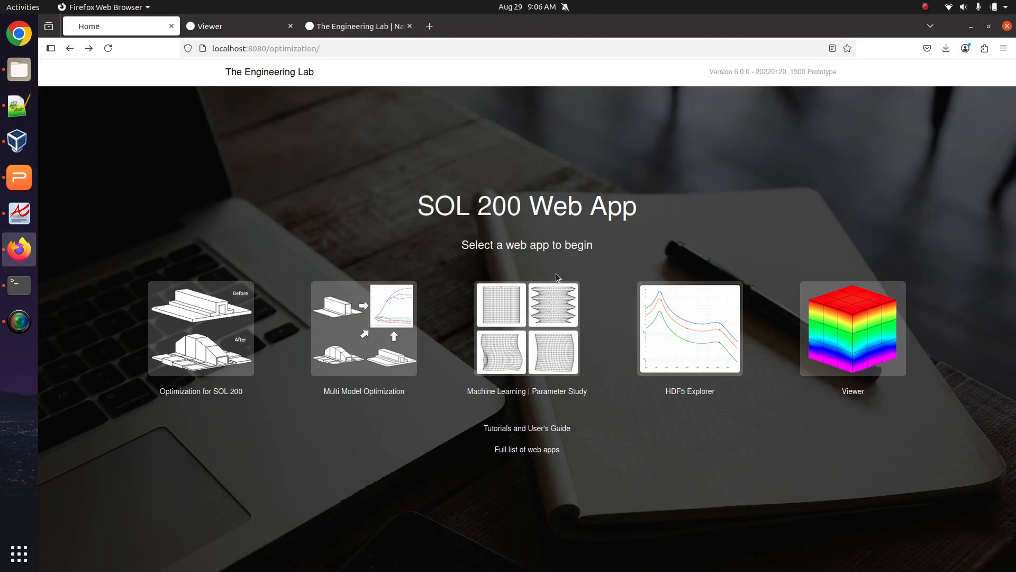
{"action": "left_click", "coordinate": [841, 335]}
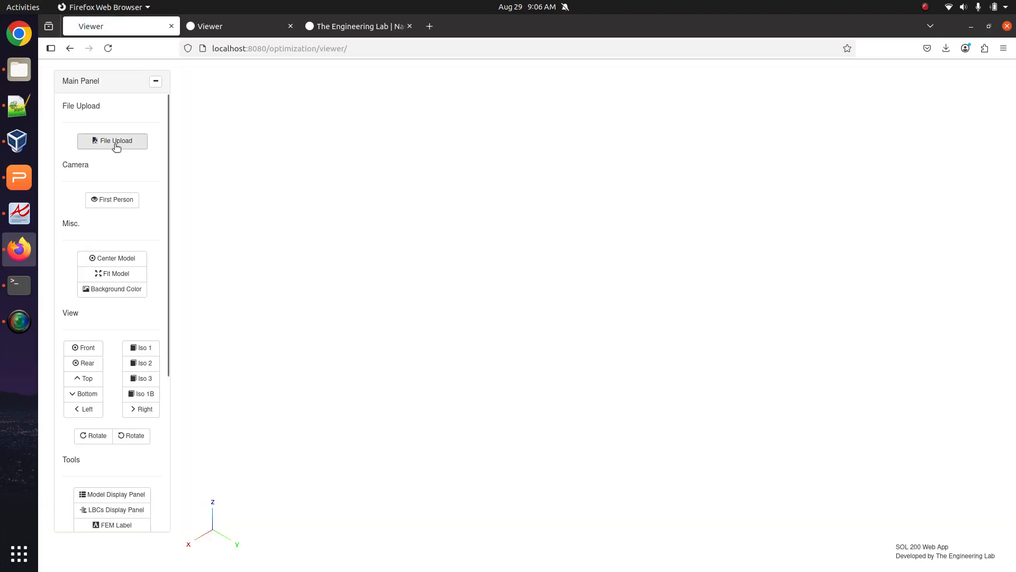
{"action": "left_click", "coordinate": [116, 147]}
{"action": "left_click", "coordinate": [577, 209]}
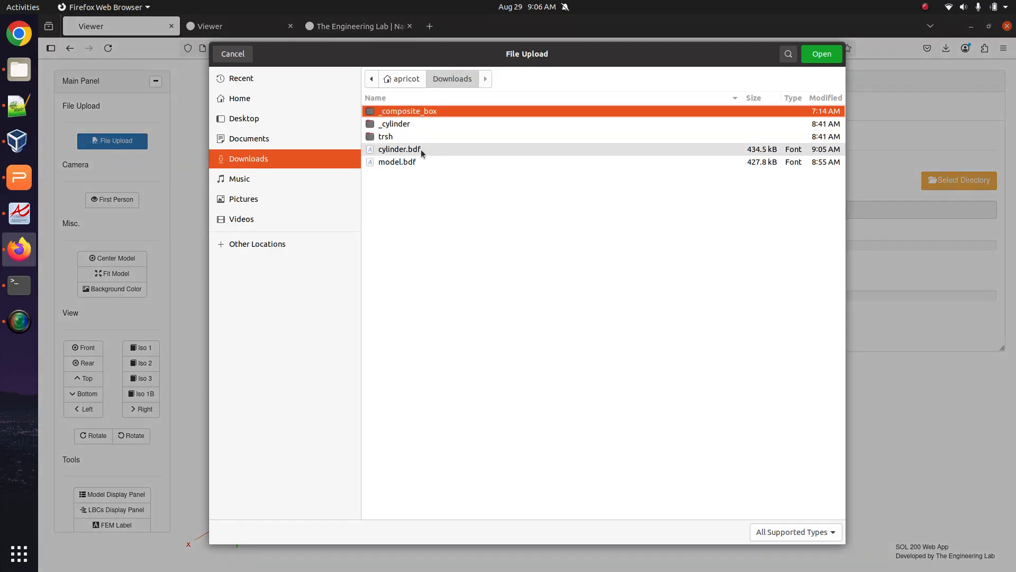
{"action": "double_click", "coordinate": [421, 150]}
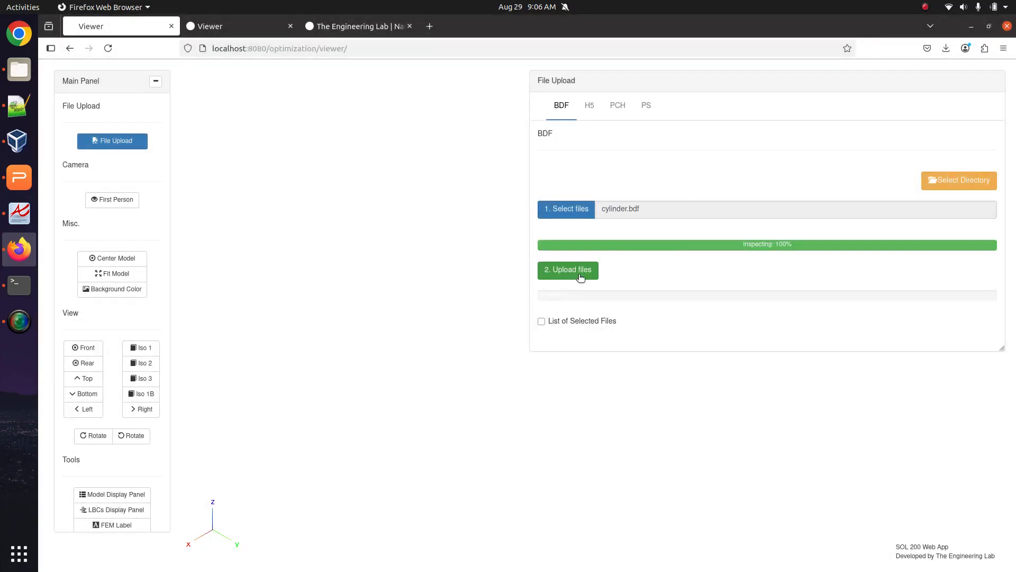
{"action": "left_click", "coordinate": [581, 271]}
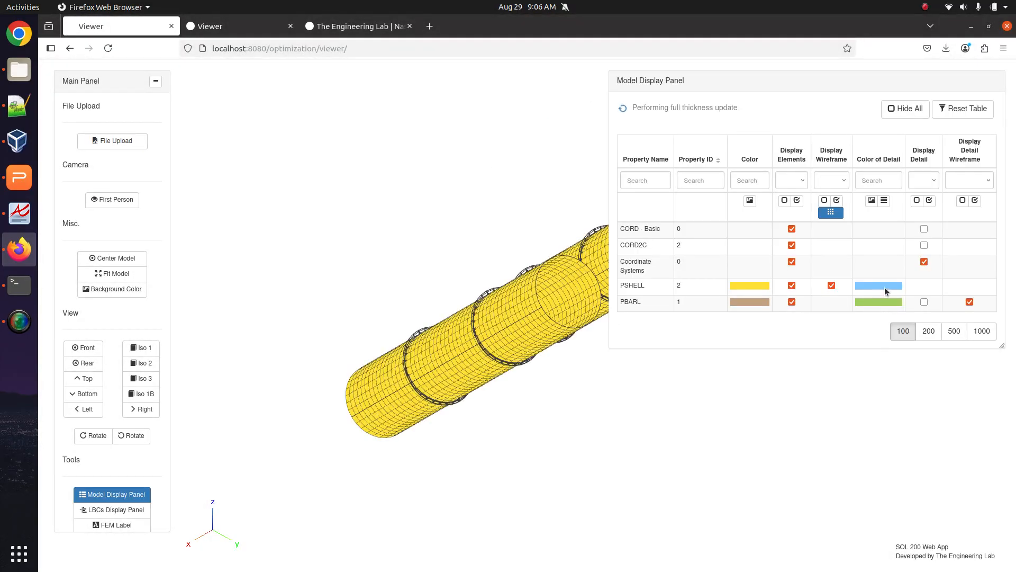
Turn on the detail display of the PBARL property and inspect the beam cross sections along the stiffener rings
{"action": "left_click", "coordinate": [921, 304]}
{"action": "left_click_drag", "start_coordinate": [296, 329], "coordinate": [379, 271]}
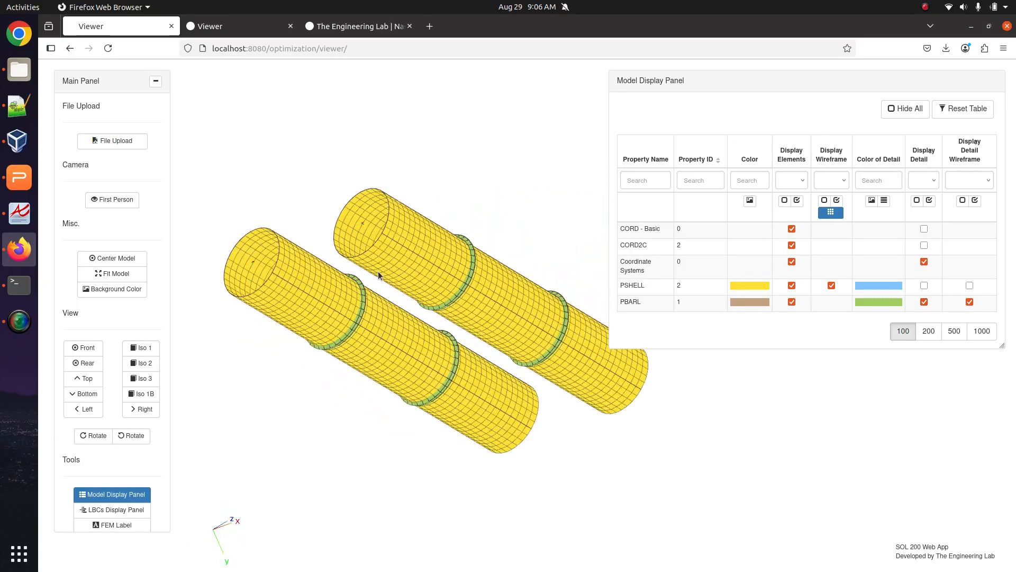
{"action": "scroll", "coordinate": [380, 268], "scroll_direction": "up", "scroll_amount": 10}
{"action": "right_click_drag", "start_coordinate": [380, 268], "coordinate": [602, 481]}
{"action": "scroll", "coordinate": [497, 364], "scroll_direction": "up", "scroll_amount": 3}
{"action": "scroll", "coordinate": [497, 363], "scroll_direction": "up", "scroll_amount": 4}
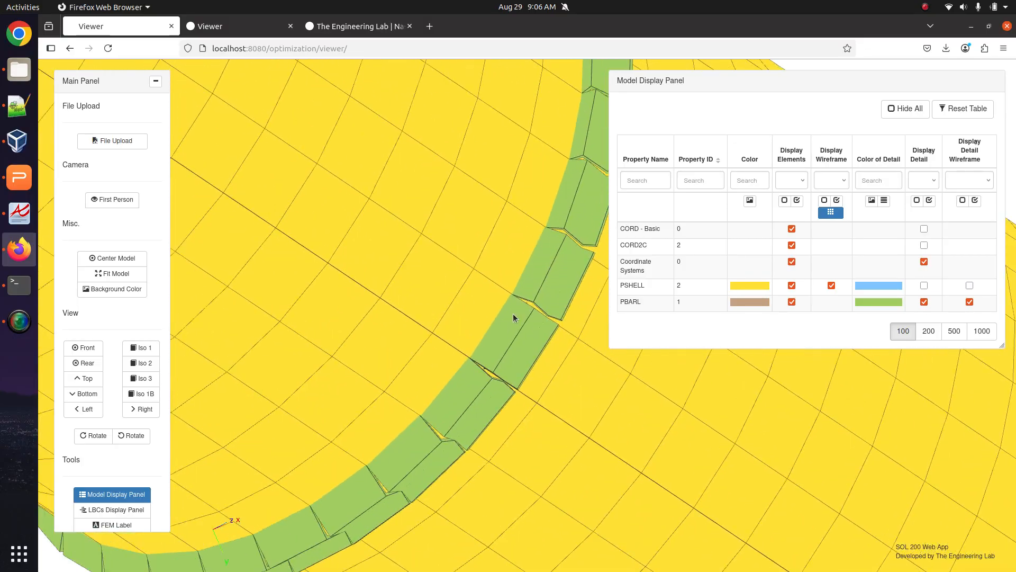
{"action": "right_click_drag", "start_coordinate": [513, 314], "coordinate": [443, 414]}
{"action": "left_click_drag", "start_coordinate": [442, 413], "coordinate": [383, 333]}
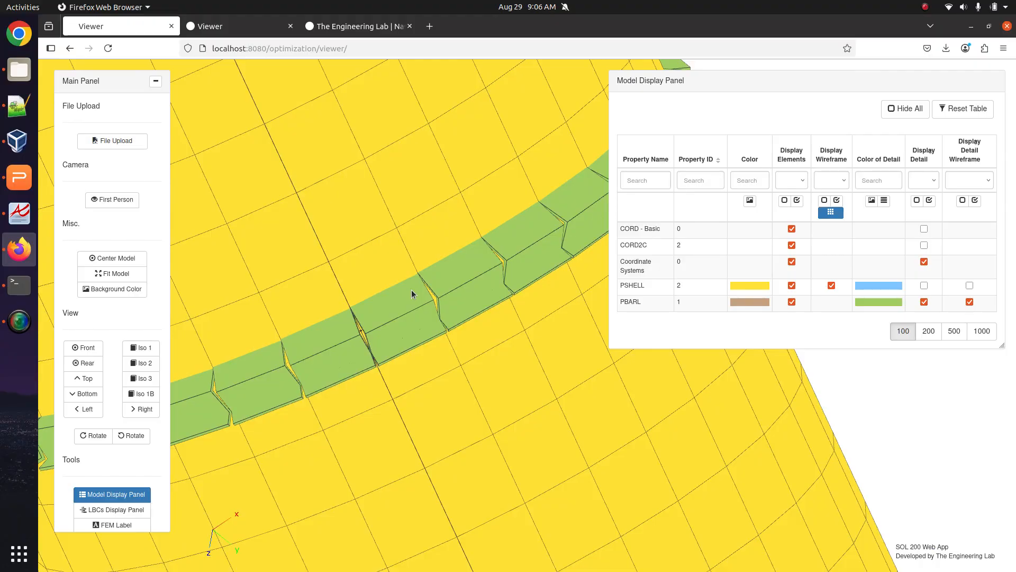
{"action": "scroll", "coordinate": [404, 325], "scroll_direction": "down", "scroll_amount": 5}
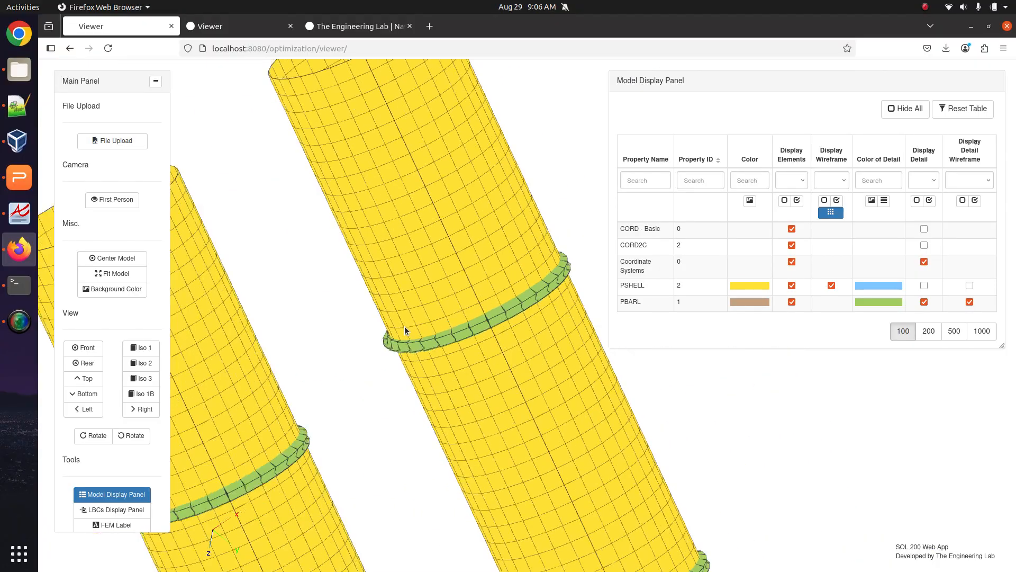
{"action": "left_click_drag", "start_coordinate": [404, 326], "coordinate": [428, 395]}
{"action": "scroll", "coordinate": [484, 219], "scroll_direction": "up", "scroll_amount": 10}
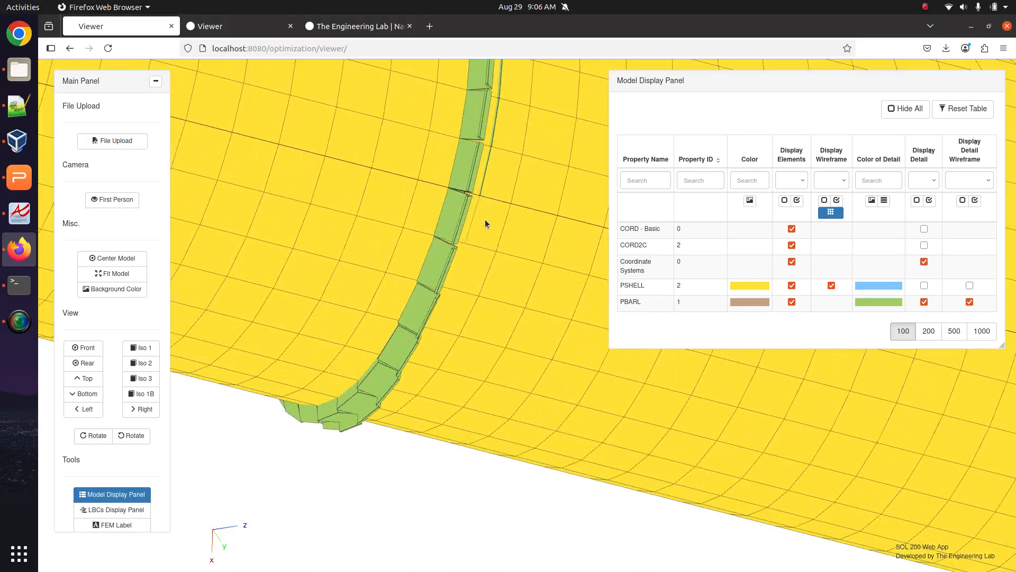
{"action": "right_click_drag", "start_coordinate": [516, 421], "coordinate": [538, 422]}
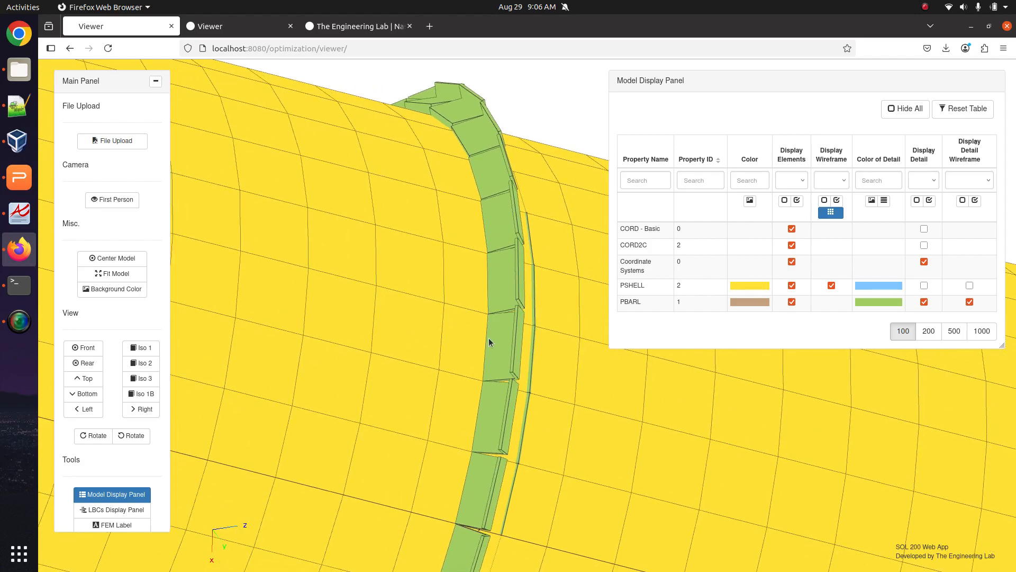
{"action": "scroll", "coordinate": [488, 337], "scroll_direction": "down", "scroll_amount": 3}
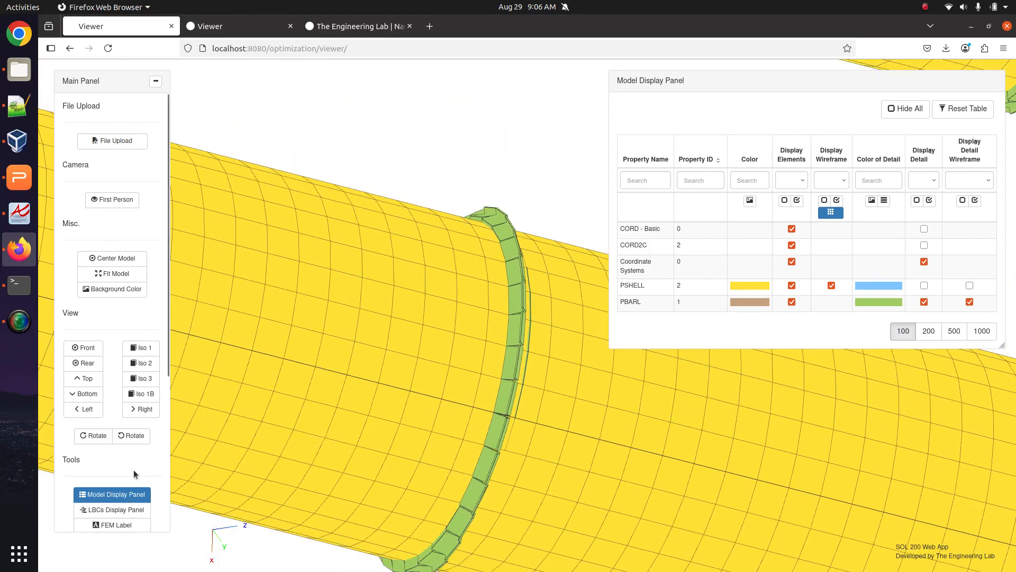
Display the beam orientation vectors with the FEM Label tool and examine their directions around the stiffener rings
{"action": "scroll", "coordinate": [134, 471], "scroll_direction": "down", "scroll_amount": 3}
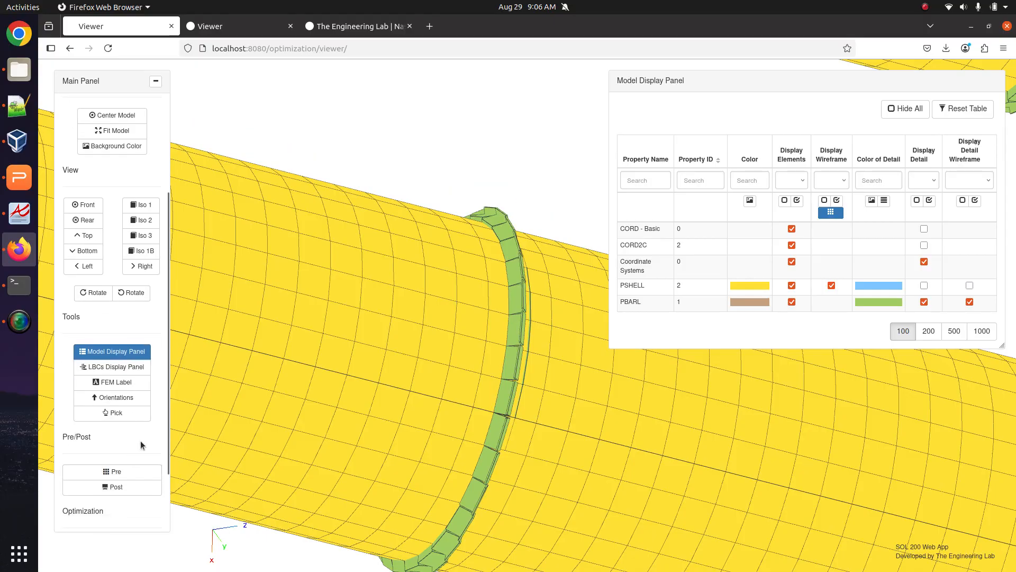
{"action": "left_click", "coordinate": [129, 383]}
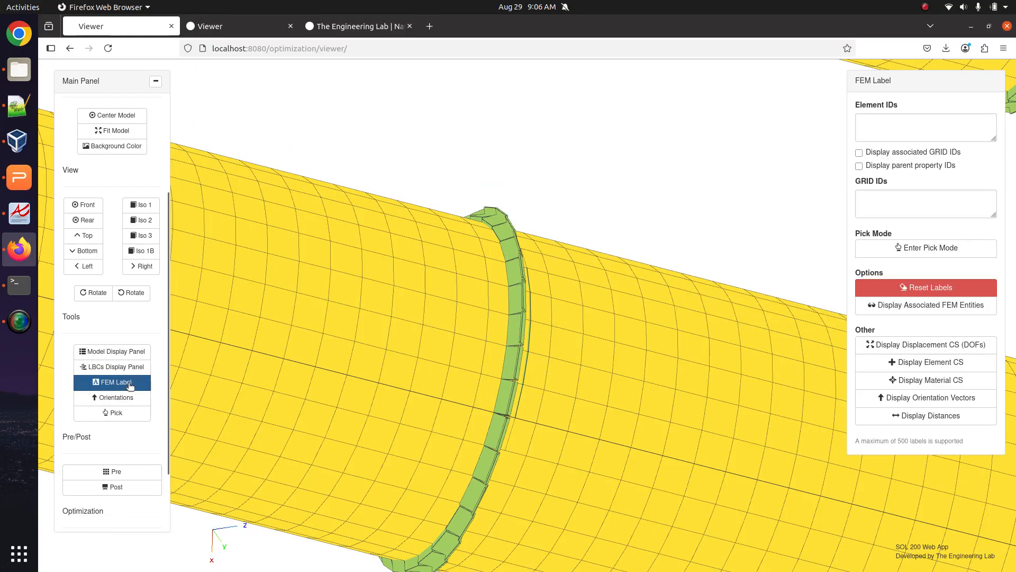
{"action": "left_click", "coordinate": [934, 398]}
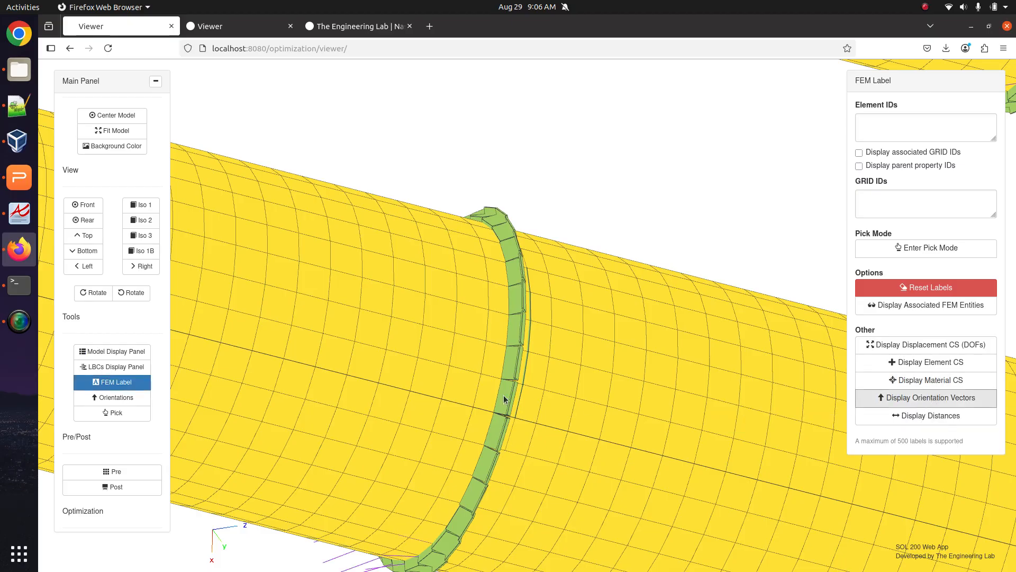
{"action": "scroll", "coordinate": [487, 397], "scroll_direction": "down", "scroll_amount": 2}
{"action": "scroll", "coordinate": [487, 393], "scroll_direction": "down", "scroll_amount": 3}
{"action": "left_click_drag", "start_coordinate": [485, 392], "coordinate": [401, 332]}
{"action": "scroll", "coordinate": [449, 244], "scroll_direction": "up", "scroll_amount": 8}
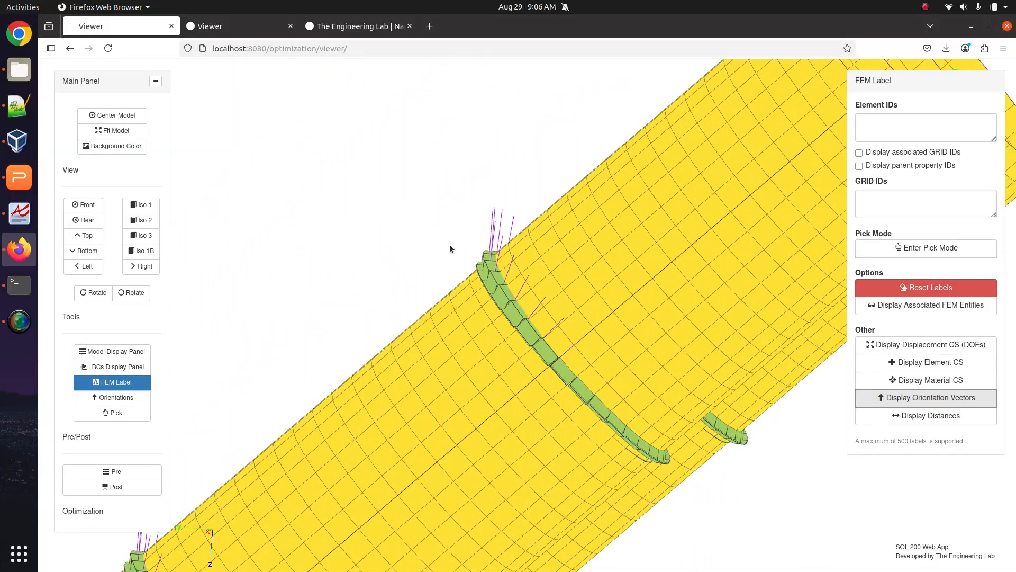
{"action": "scroll", "coordinate": [419, 341], "scroll_direction": "down", "scroll_amount": 10}
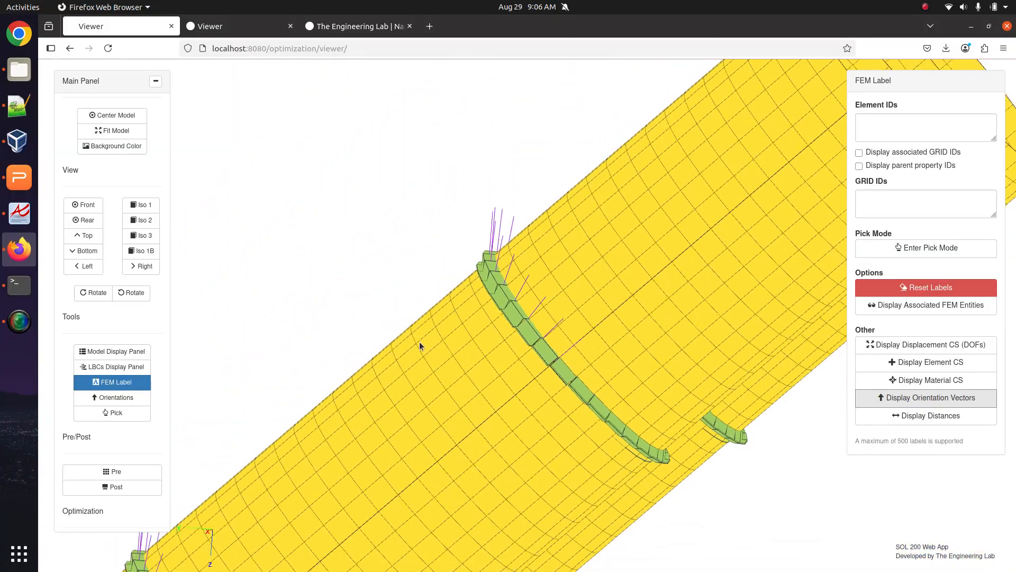
{"action": "right_click_drag", "start_coordinate": [399, 357], "coordinate": [557, 195]}
{"action": "left_click_drag", "start_coordinate": [510, 398], "coordinate": [416, 491]}
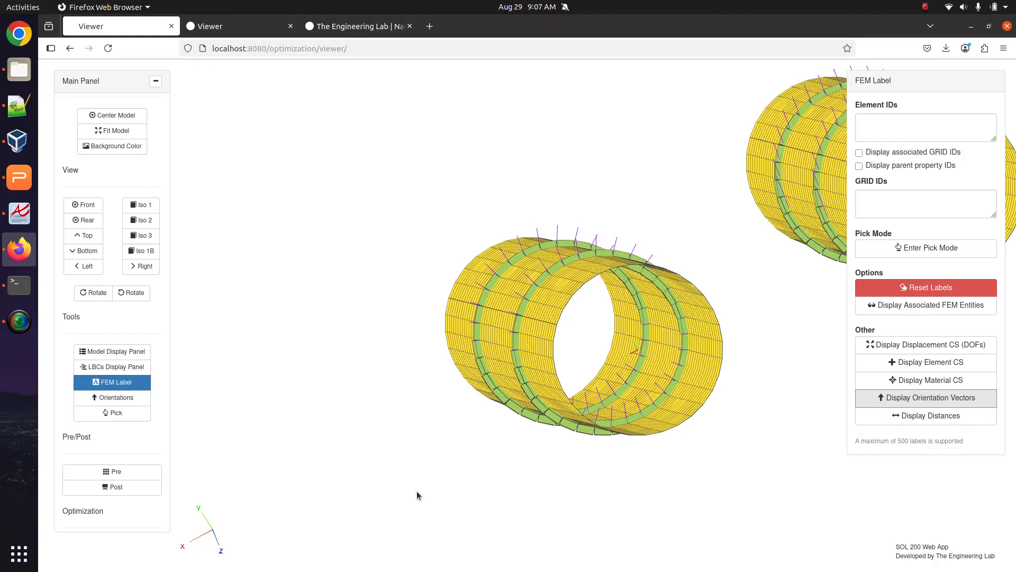
{"action": "left_click_drag", "start_coordinate": [422, 487], "coordinate": [84, 363]}
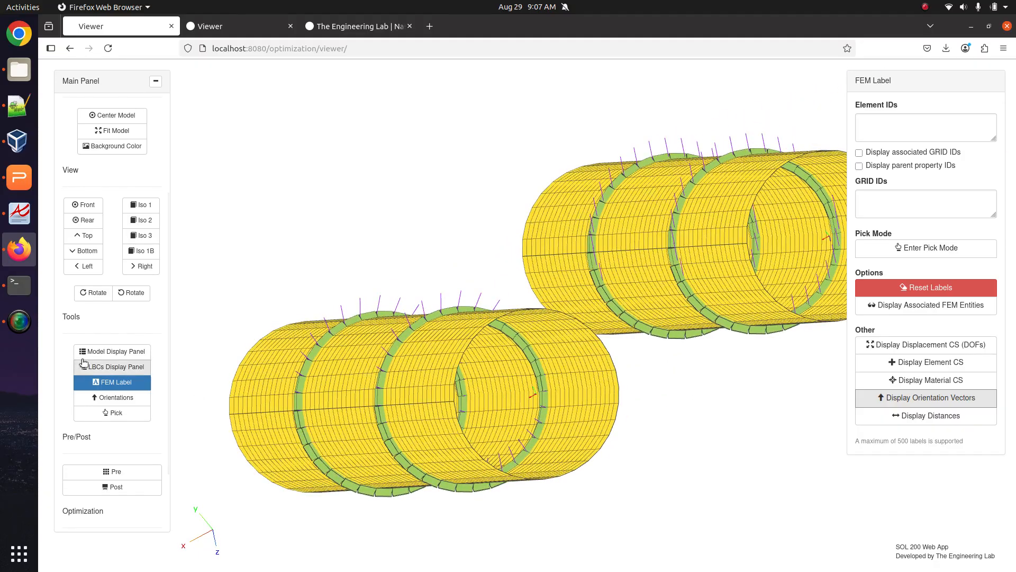
Hide the PSHELL elements and their wireframe to leave only the stiffener rings displayed
{"action": "left_click", "coordinate": [86, 352]}
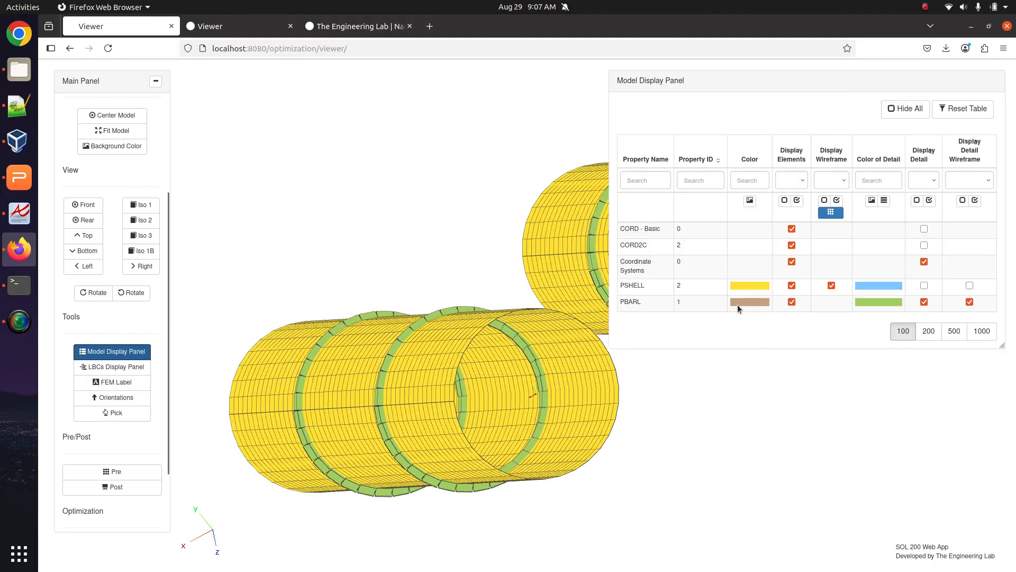
{"action": "left_click", "coordinate": [791, 286]}
{"action": "left_click", "coordinate": [831, 285]}
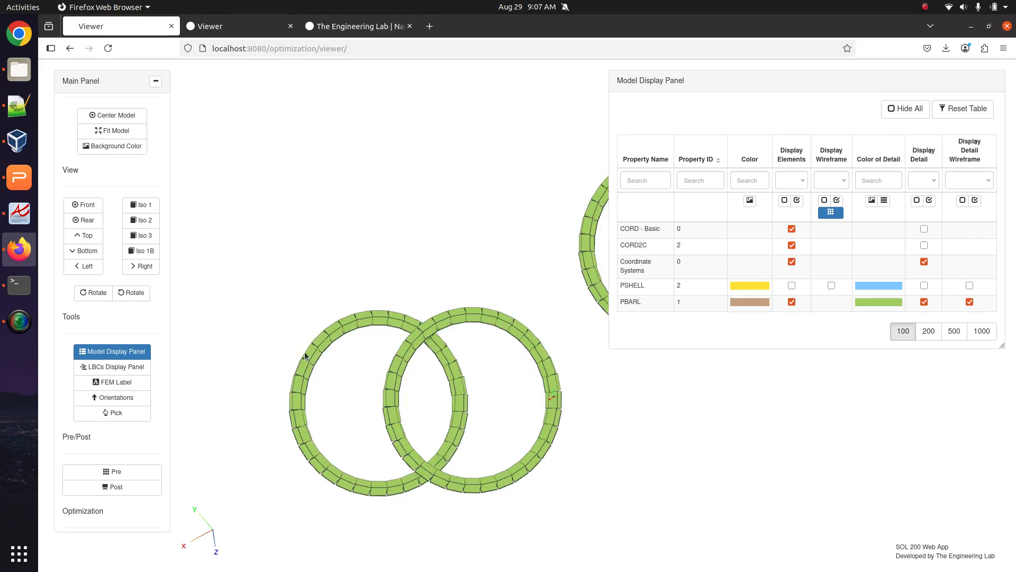
{"action": "left_click", "coordinate": [91, 352]}
{"action": "left_click_drag", "start_coordinate": [237, 409], "coordinate": [414, 396]}
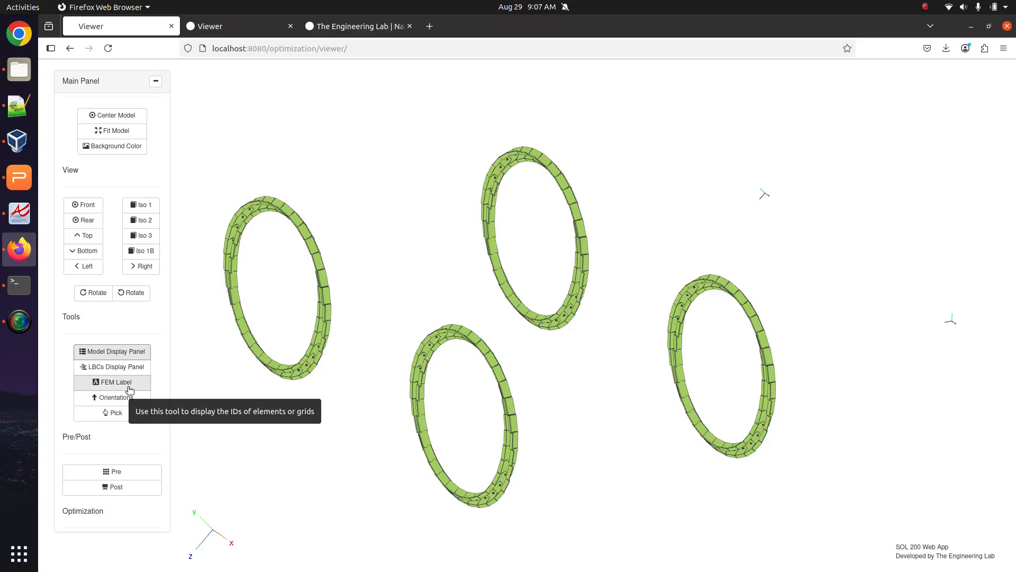
Turn off the detail and detail wireframe display of the PBARL property, keeping its elements displayed
{"action": "left_click", "coordinate": [129, 351]}
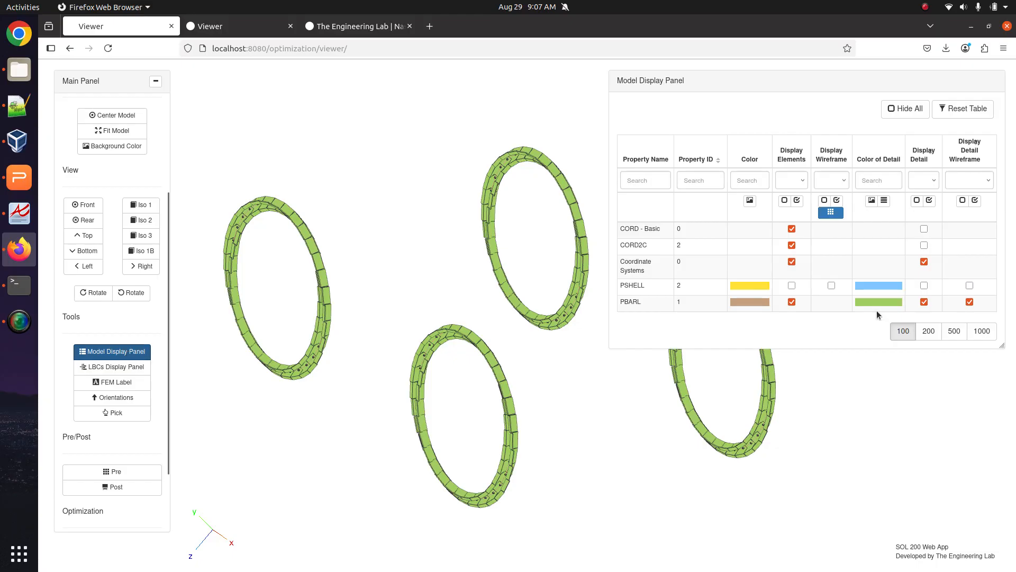
{"action": "left_click", "coordinate": [924, 302]}
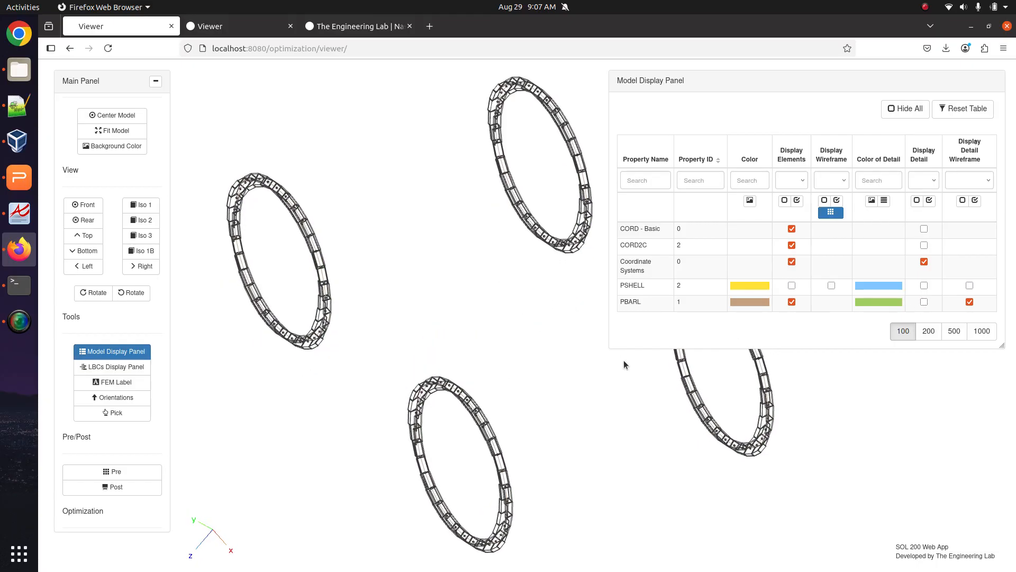
{"action": "left_click", "coordinate": [968, 303]}
{"action": "left_click_drag", "start_coordinate": [405, 353], "coordinate": [303, 380]}
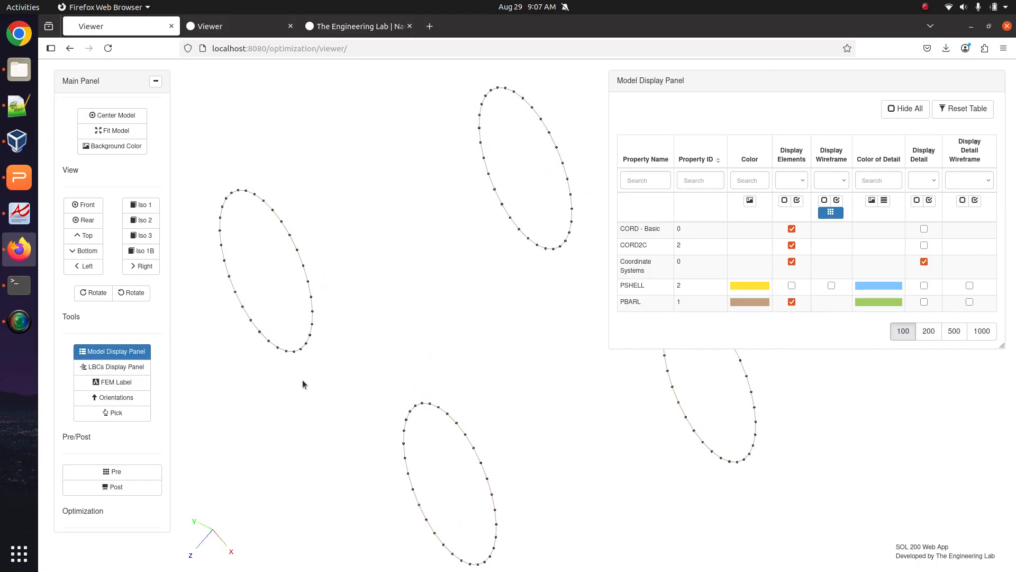
{"action": "left_click", "coordinate": [140, 352]}
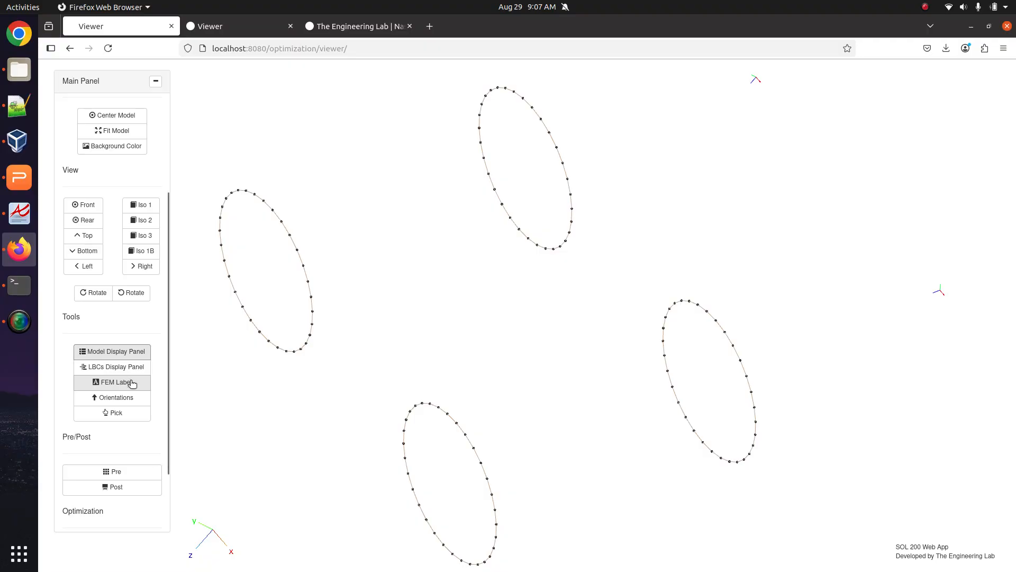
Display the displacement coordinate systems (DOFs) with the FEM Label tool and examine their axes at one ring's grids
{"action": "left_click", "coordinate": [133, 384]}
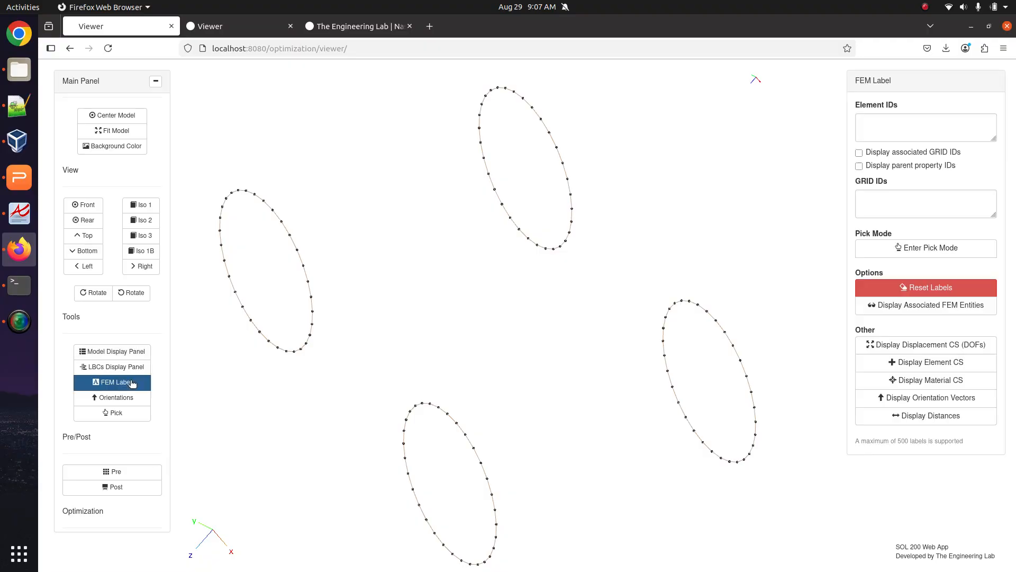
{"action": "left_click", "coordinate": [920, 344]}
{"action": "left_click_drag", "start_coordinate": [660, 430], "coordinate": [563, 420]}
{"action": "mouse_move", "coordinate": [421, 417]}
{"action": "right_mouse_down"}
{"action": "mouse_move", "coordinate": [494, 390]}
{"action": "mouse_move", "coordinate": [479, 320]}
{"action": "mouse_move", "coordinate": [384, 211]}
{"action": "right_mouse_up"}
{"action": "scroll", "coordinate": [501, 394], "scroll_direction": "up", "scroll_amount": 8}
{"action": "scroll", "coordinate": [501, 391], "scroll_direction": "up", "scroll_amount": 3}
{"action": "right_click_drag", "start_coordinate": [583, 429], "coordinate": [487, 350]}
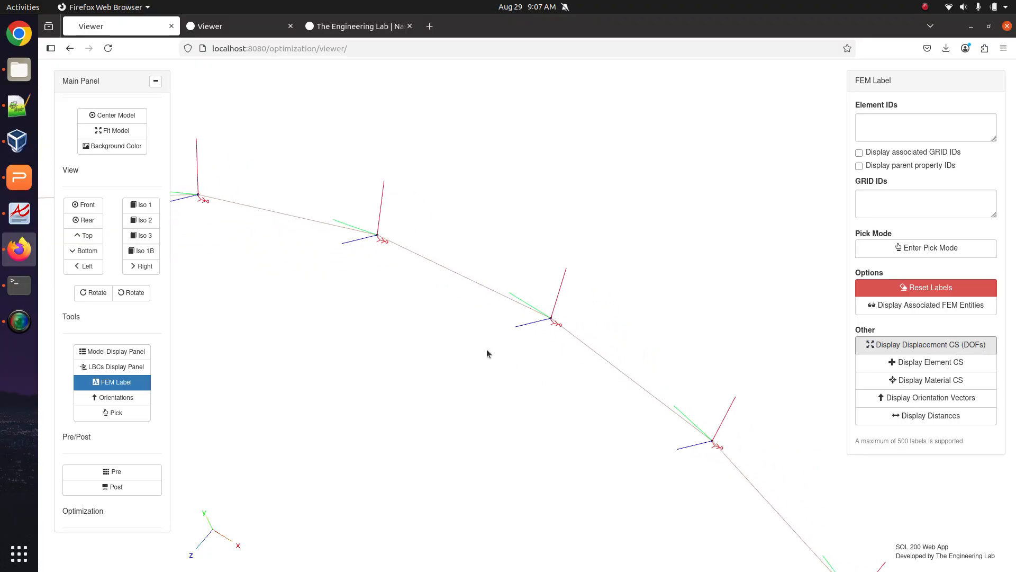
{"action": "right_click_drag", "start_coordinate": [561, 462], "coordinate": [459, 281]}
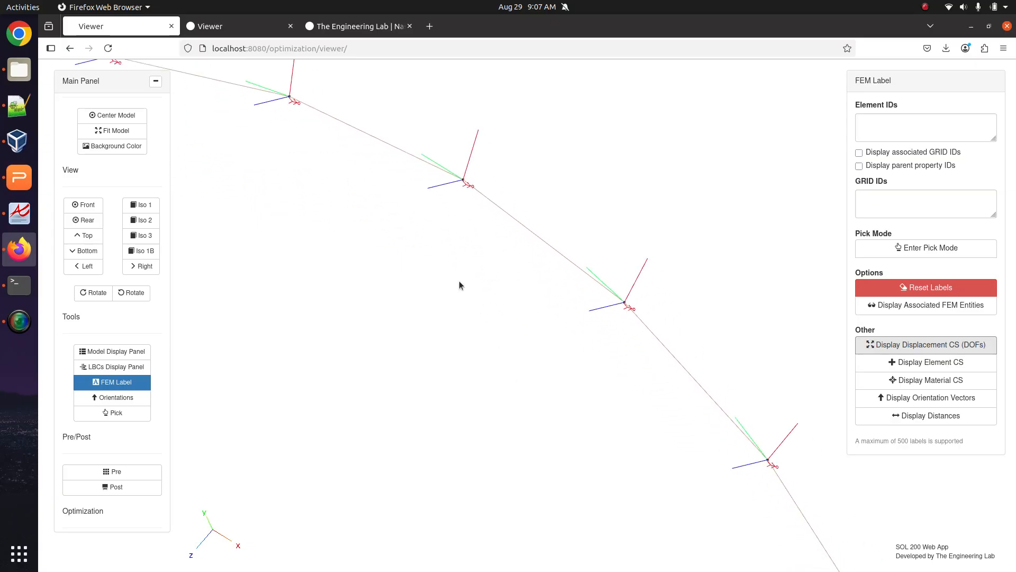
{"action": "scroll", "coordinate": [458, 285], "scroll_direction": "down", "scroll_amount": 10}
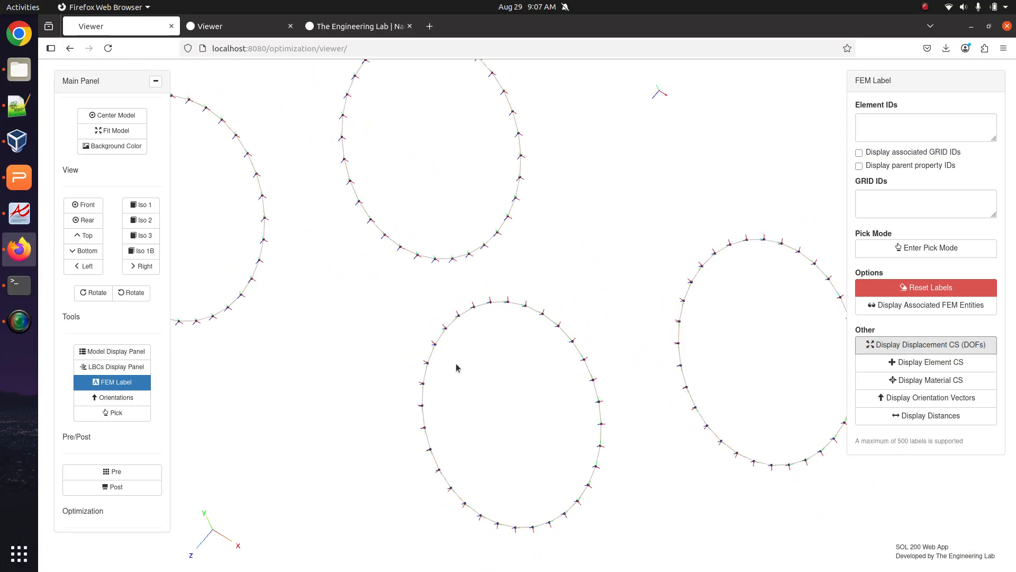
Examine the displacement coordinate system axes at the grids of the other cylinder's stiffener rings
{"action": "left_click_drag", "start_coordinate": [456, 368], "coordinate": [572, 298]}
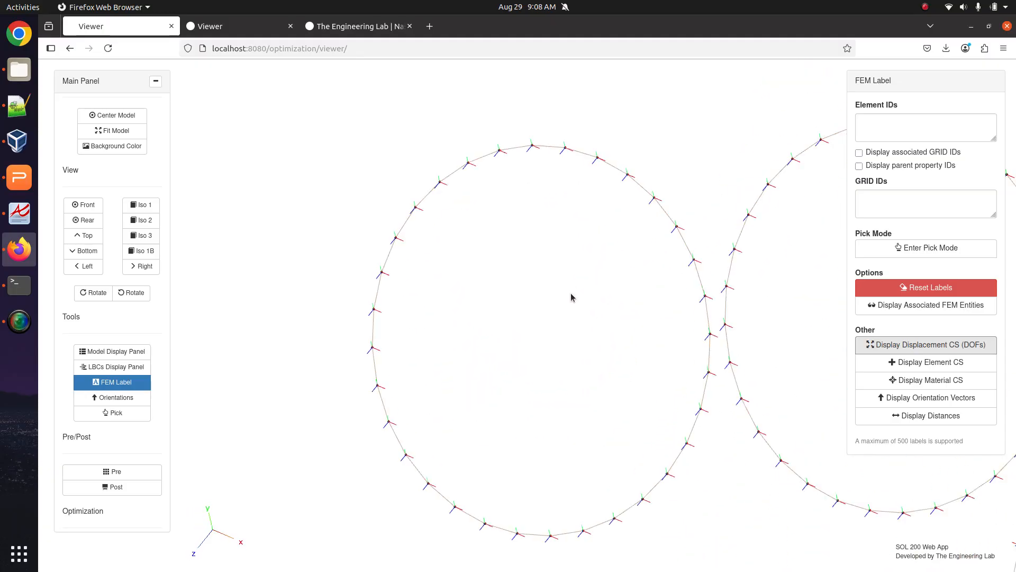
{"action": "scroll", "coordinate": [499, 295], "scroll_direction": "up", "scroll_amount": 5}
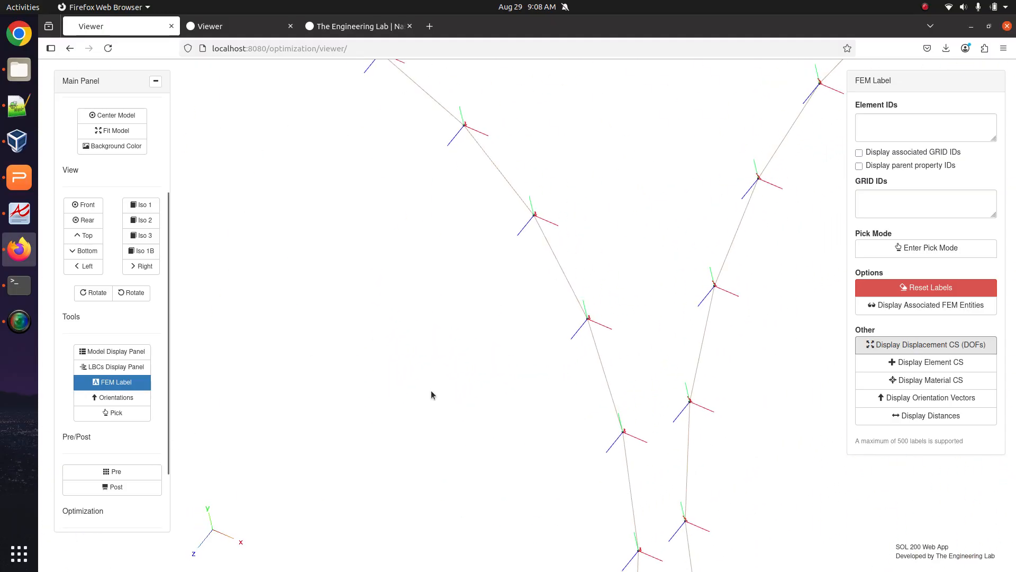
{"action": "scroll", "coordinate": [431, 389], "scroll_direction": "down", "scroll_amount": 5}
{"action": "left_click_drag", "start_coordinate": [460, 385], "coordinate": [507, 344]}
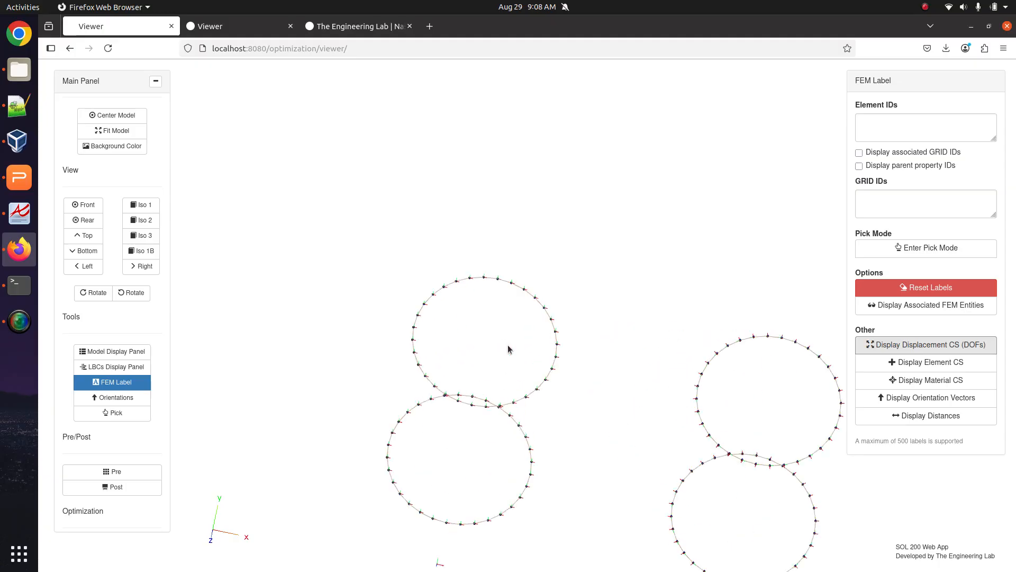
{"action": "scroll", "coordinate": [507, 345], "scroll_direction": "up", "scroll_amount": 8}
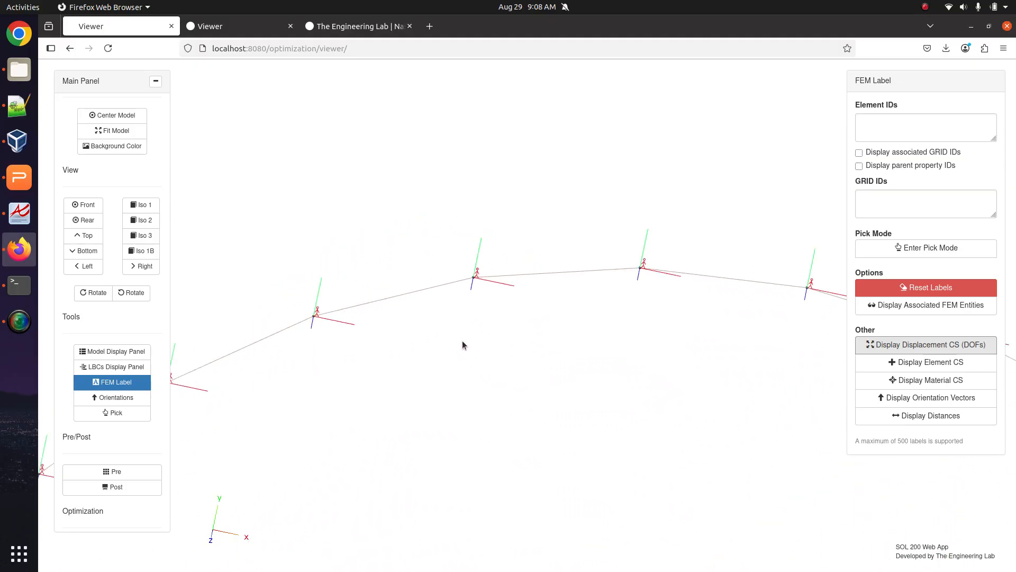
{"action": "scroll", "coordinate": [462, 341], "scroll_direction": "up", "scroll_amount": 6}
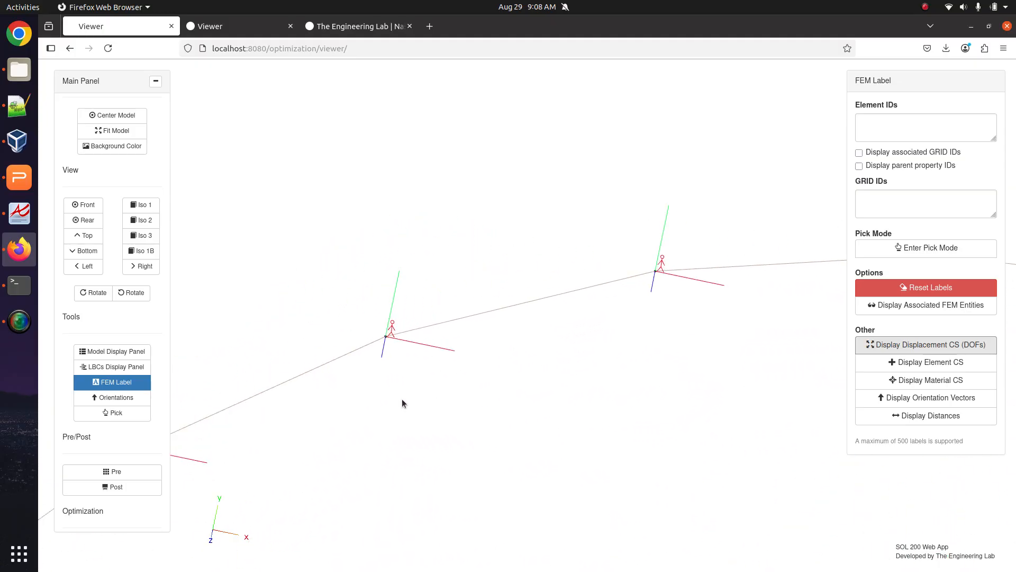
Examine the displacement coordinate system axes at neighbouring grids along the upper arc of the ring, framing three grids together
{"action": "scroll", "coordinate": [342, 401], "scroll_direction": "up", "scroll_amount": 3}
{"action": "right_click_drag", "start_coordinate": [342, 401], "coordinate": [436, 380]}
{"action": "scroll", "coordinate": [497, 377], "scroll_direction": "up", "scroll_amount": 2}
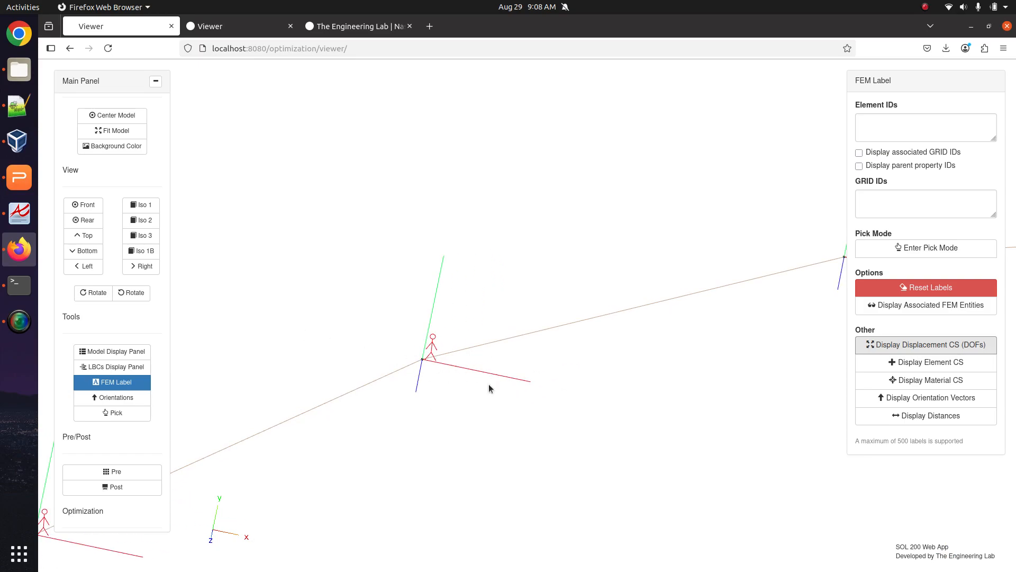
{"action": "scroll", "coordinate": [611, 406], "scroll_direction": "down", "scroll_amount": 2}
{"action": "right_click_drag", "start_coordinate": [647, 372], "coordinate": [471, 428]}
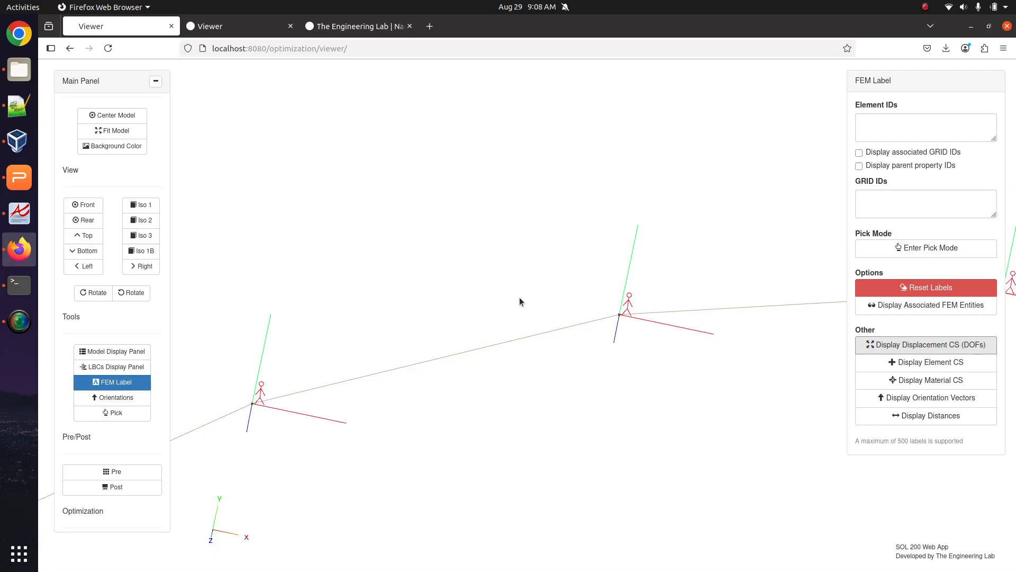
{"action": "right_click_drag", "start_coordinate": [675, 333], "coordinate": [600, 316]}
{"action": "scroll", "coordinate": [479, 404], "scroll_direction": "down", "scroll_amount": 5}
{"action": "right_click_drag", "start_coordinate": [480, 404], "coordinate": [647, 360]}
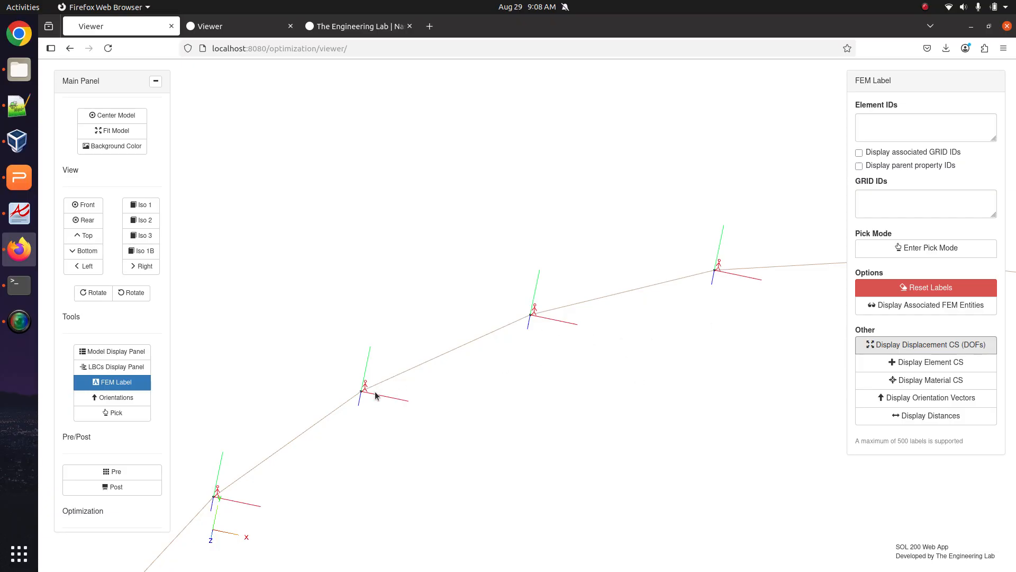
{"action": "left_click_drag", "start_coordinate": [389, 372], "coordinate": [516, 359]}
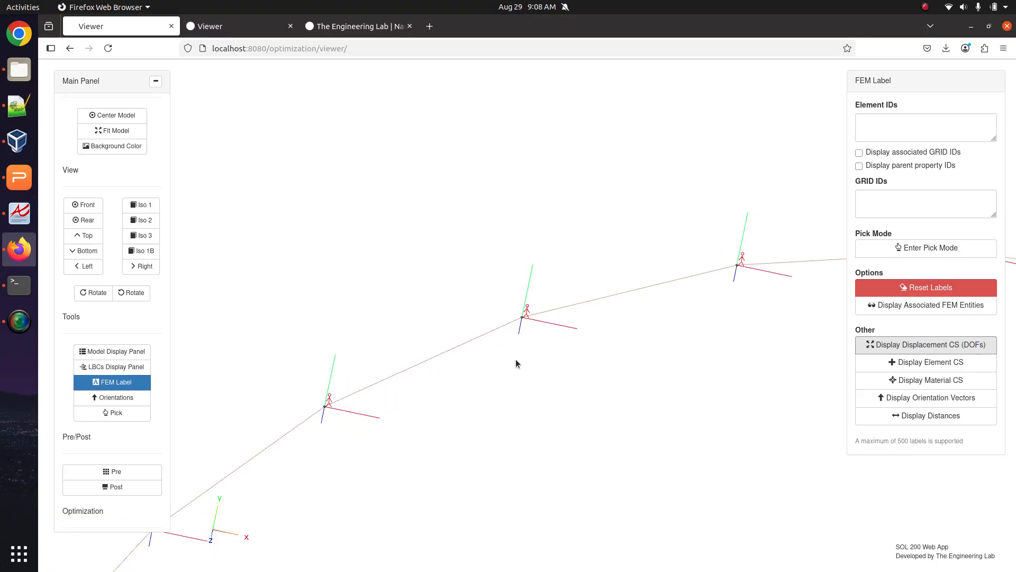
Capture a selected-area screenshot of the three framed ring grids with their displacement coordinate system axes
{"action": "left_click", "coordinate": [18, 553]}
{"action": "type", "text": "screen"}
{"action": "key", "text": "Return"}
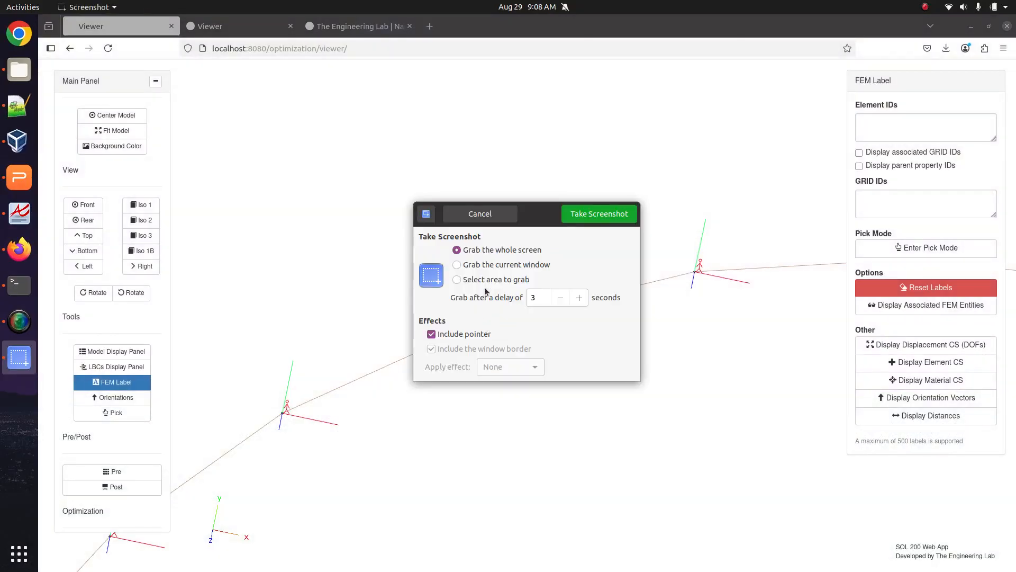
{"action": "left_click", "coordinate": [479, 279]}
{"action": "left_click", "coordinate": [599, 213]}
{"action": "left_click_drag", "start_coordinate": [226, 171], "coordinate": [801, 469]}
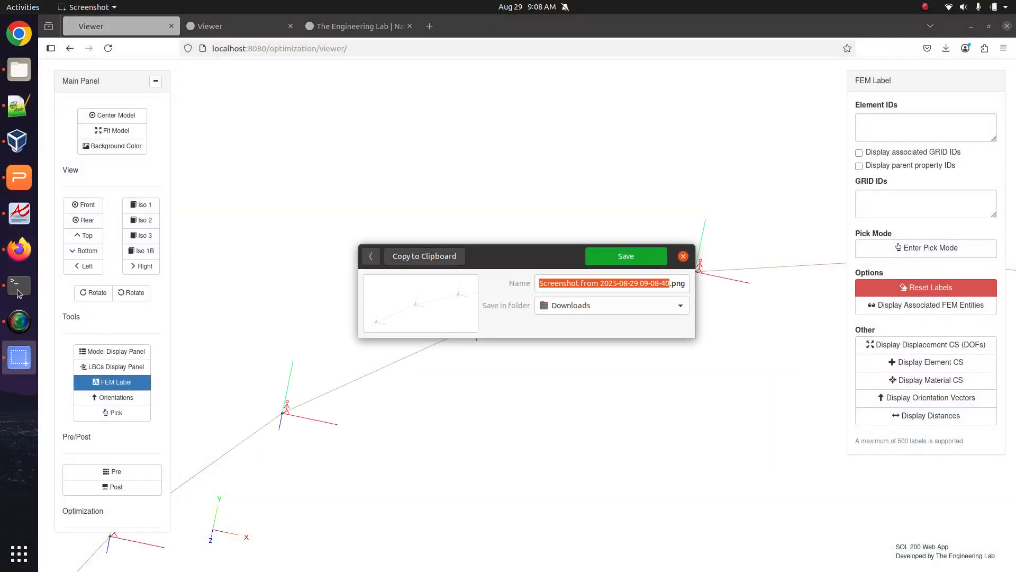
Switch to WPS Presentation and paste the captured screenshot onto the blank slide
{"action": "left_click", "coordinate": [19, 177]}
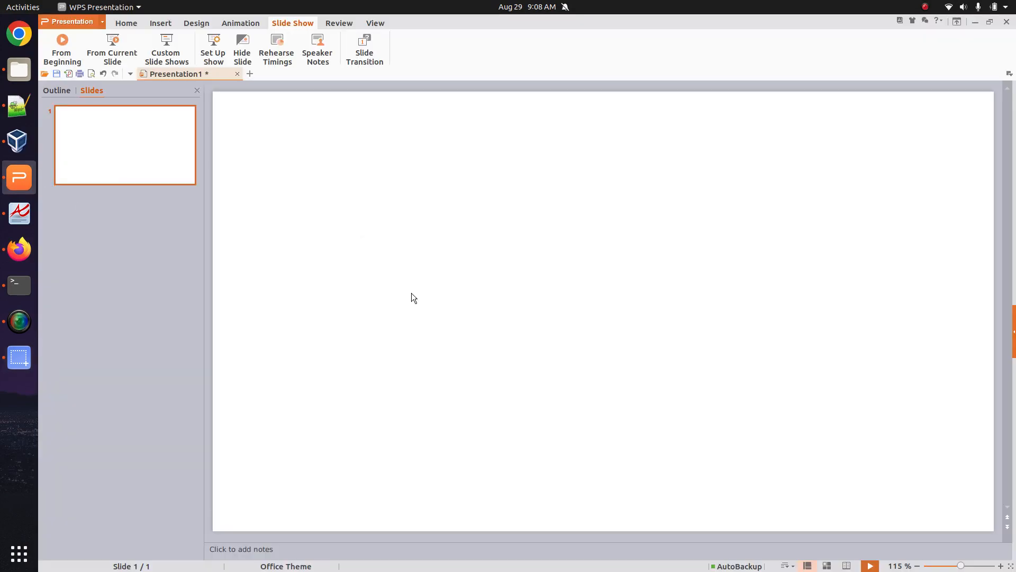
{"action": "key", "text": "ctrl+v"}
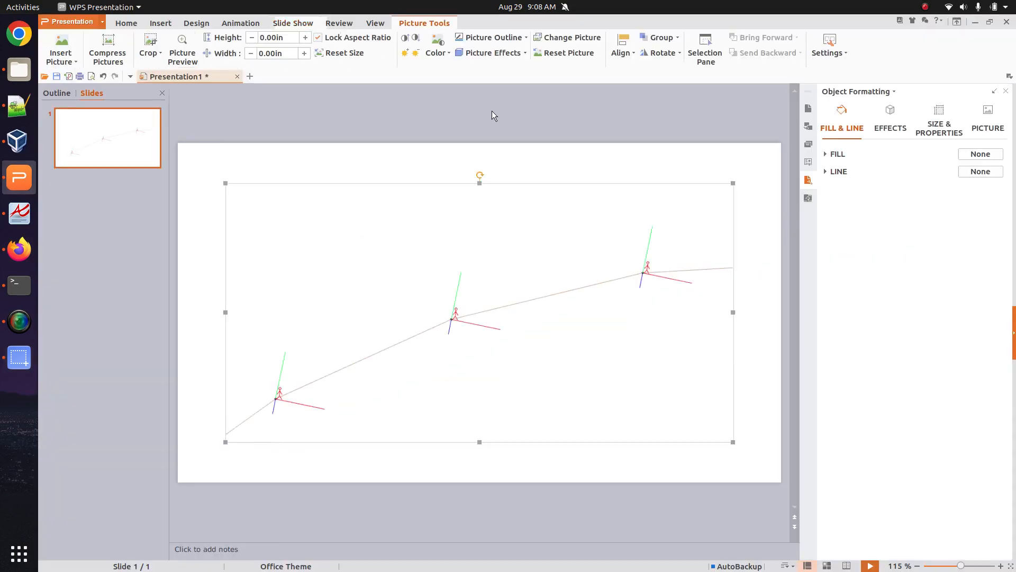
{"action": "left_click", "coordinate": [491, 110]}
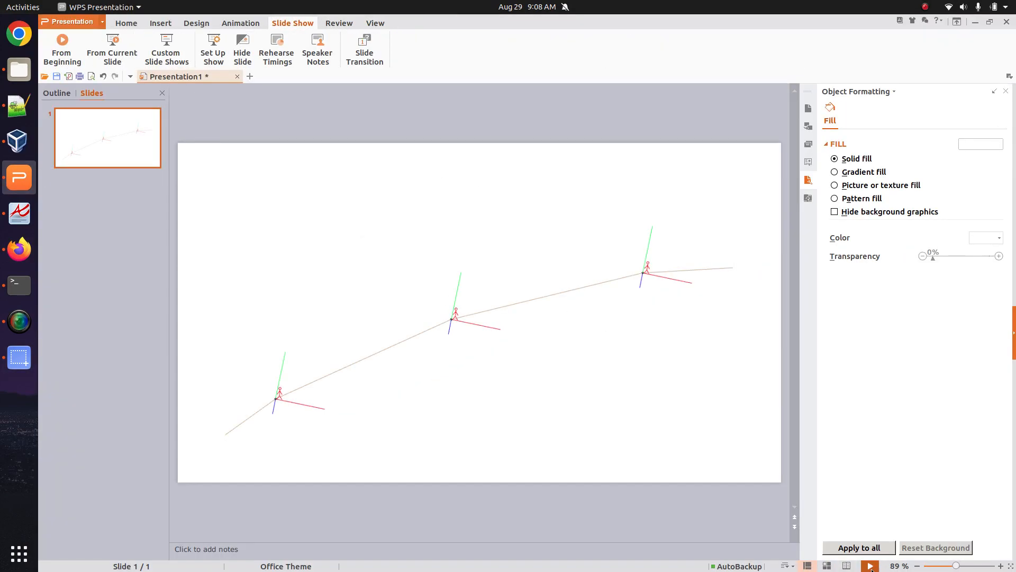
Start the slide show from the current slide and handwrite the vector <1, 0, 0> above the picture with the Watercolor Brush
{"action": "left_click", "coordinate": [870, 566]}
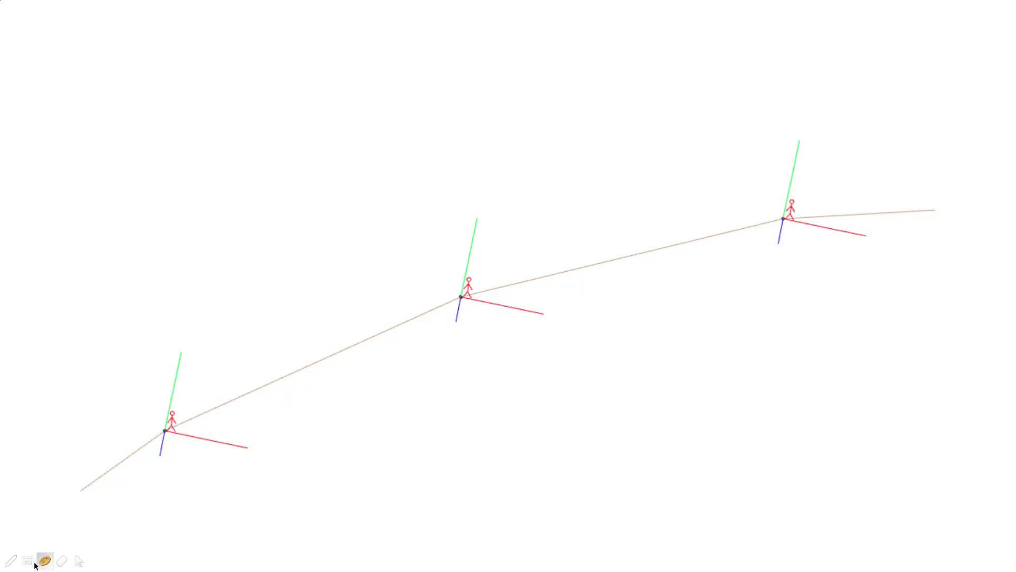
{"action": "left_click", "coordinate": [16, 563]}
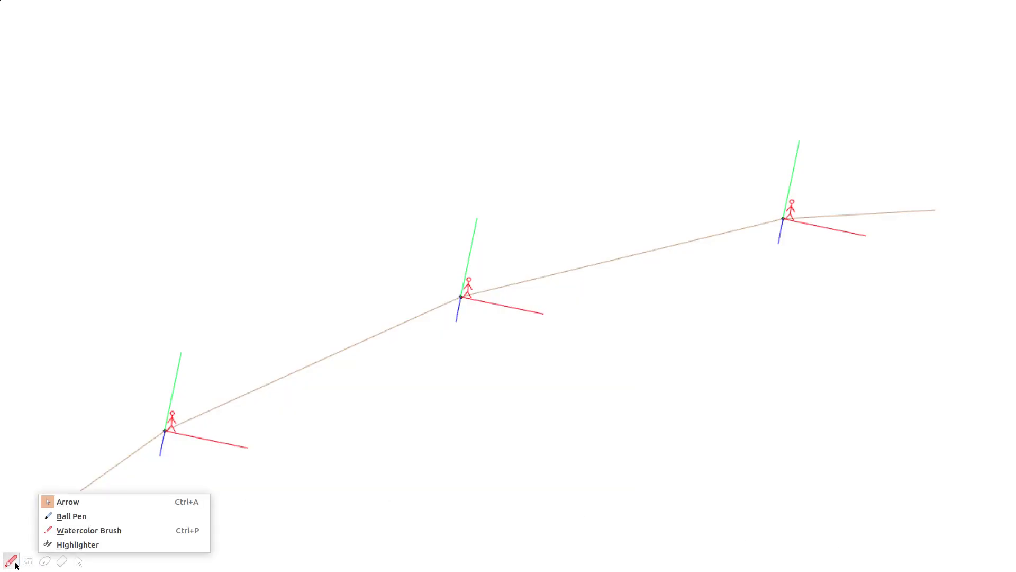
{"action": "left_click", "coordinate": [79, 530]}
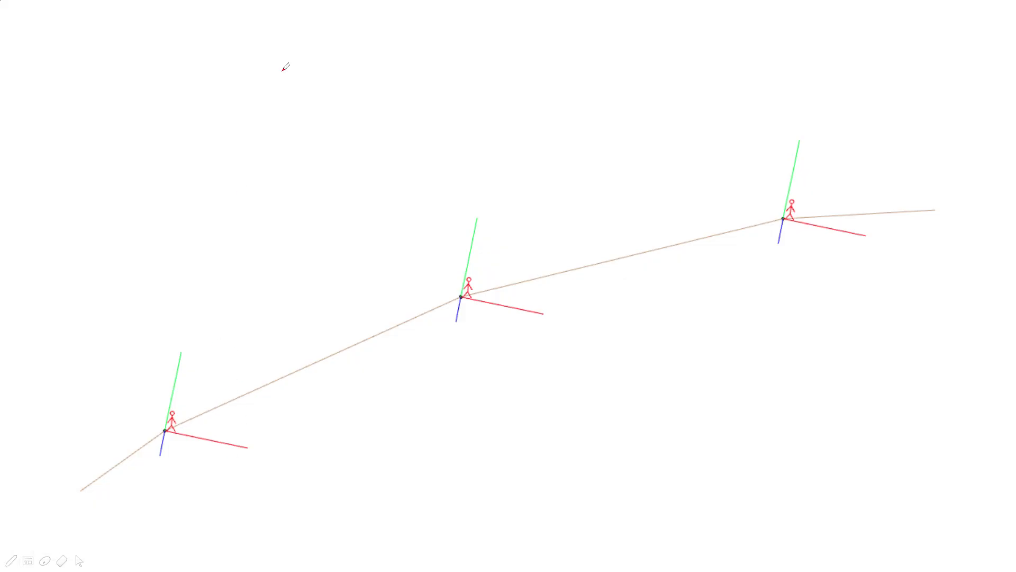
{"action": "mouse_move", "coordinate": [287, 57]}
{"action": "left_mouse_down"}
{"action": "mouse_move", "coordinate": [278, 67]}
{"action": "mouse_move", "coordinate": [289, 85]}
{"action": "mouse_move", "coordinate": [306, 74]}
{"action": "mouse_move", "coordinate": [308, 84]}
{"action": "left_mouse_up"}
{"action": "mouse_move", "coordinate": [371, 60]}
{"action": "left_mouse_down"}
{"action": "mouse_move", "coordinate": [362, 73]}
{"action": "mouse_move", "coordinate": [372, 59]}
{"action": "left_mouse_up"}
{"action": "left_click_drag", "start_coordinate": [390, 70], "coordinate": [383, 85]}
{"action": "mouse_move", "coordinate": [403, 64]}
{"action": "left_mouse_down"}
{"action": "mouse_move", "coordinate": [409, 75]}
{"action": "mouse_move", "coordinate": [404, 64]}
{"action": "mouse_move", "coordinate": [427, 70]}
{"action": "left_mouse_up"}
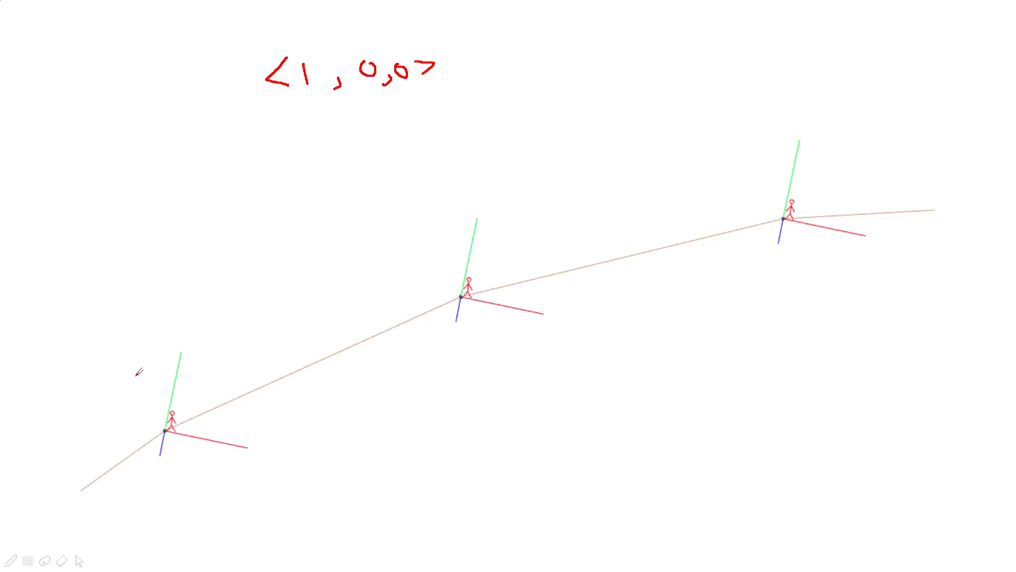
Draw an arrow along the red x axis at each of the three grids and underline the handwritten vector
{"action": "left_click", "coordinate": [165, 429]}
{"action": "mouse_move", "coordinate": [167, 431]}
{"action": "left_mouse_down"}
{"action": "mouse_move", "coordinate": [310, 449]}
{"action": "mouse_move", "coordinate": [303, 456]}
{"action": "left_mouse_up"}
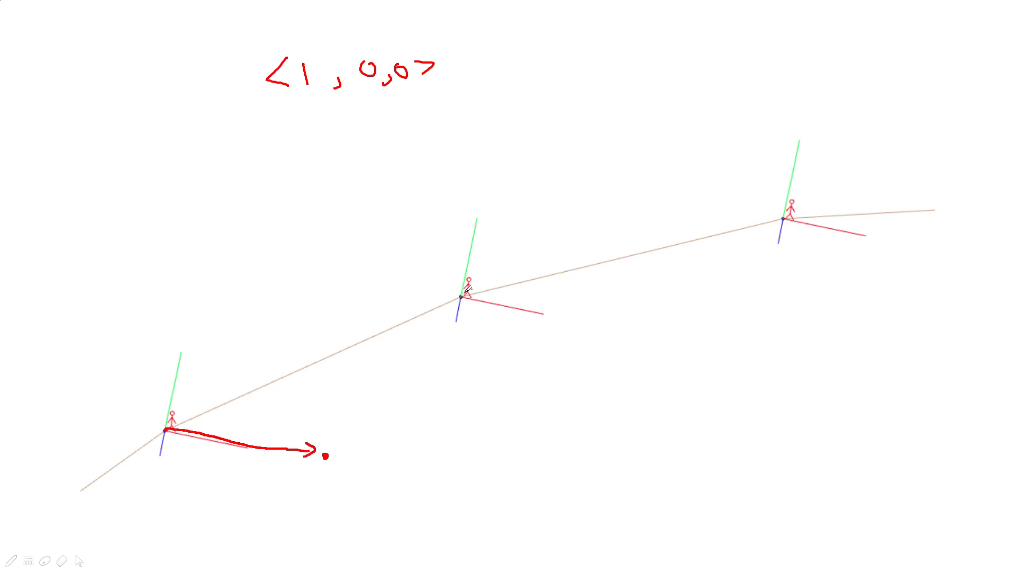
{"action": "mouse_move", "coordinate": [462, 296]}
{"action": "left_mouse_down"}
{"action": "mouse_move", "coordinate": [614, 323]}
{"action": "mouse_move", "coordinate": [608, 332]}
{"action": "left_mouse_up"}
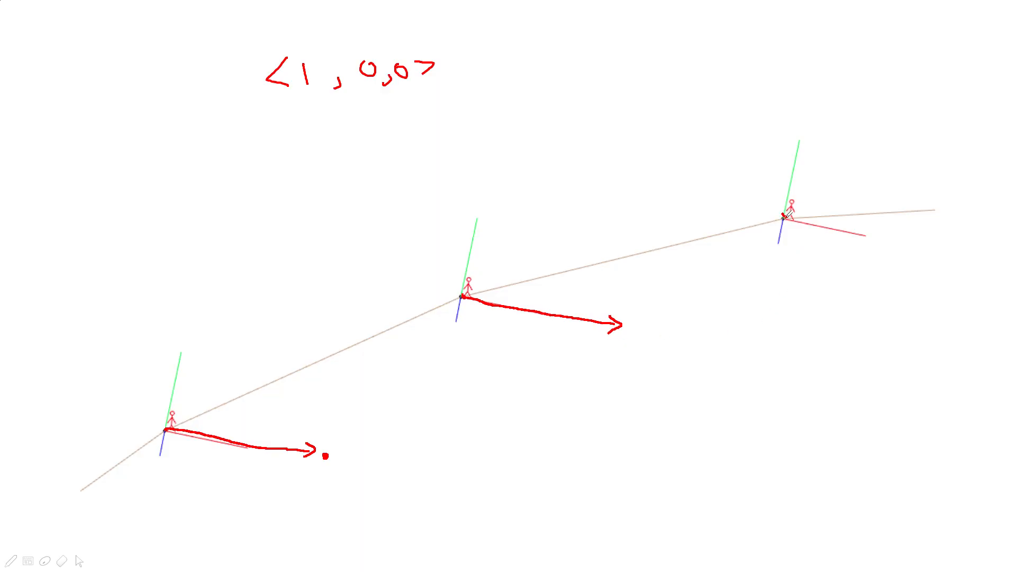
{"action": "left_click_drag", "start_coordinate": [787, 214], "coordinate": [898, 237]}
{"action": "mouse_move", "coordinate": [898, 226]}
{"action": "left_mouse_down"}
{"action": "mouse_move", "coordinate": [910, 234]}
{"action": "mouse_move", "coordinate": [893, 242]}
{"action": "left_mouse_up"}
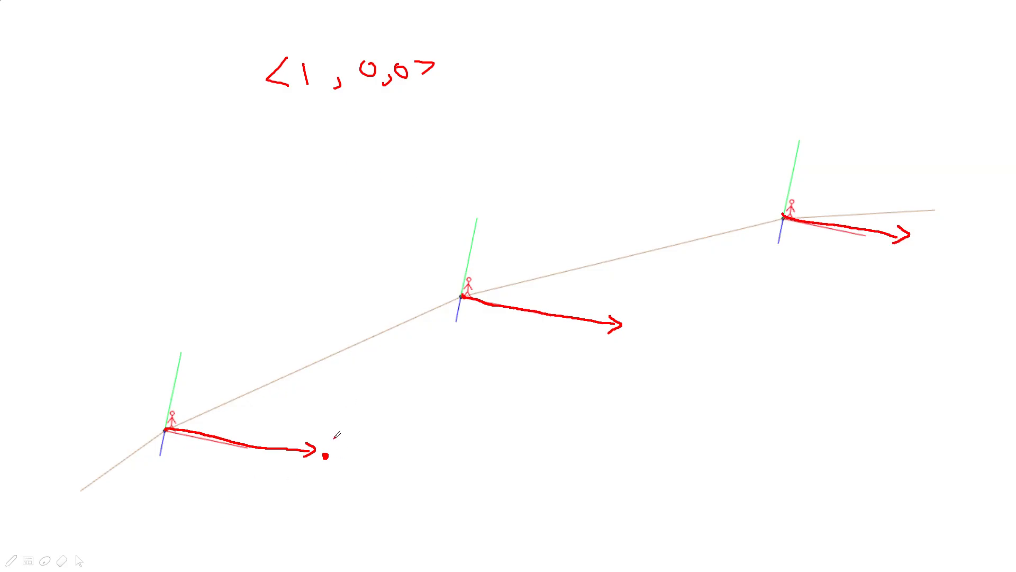
{"action": "left_click_drag", "start_coordinate": [288, 94], "coordinate": [503, 87]}
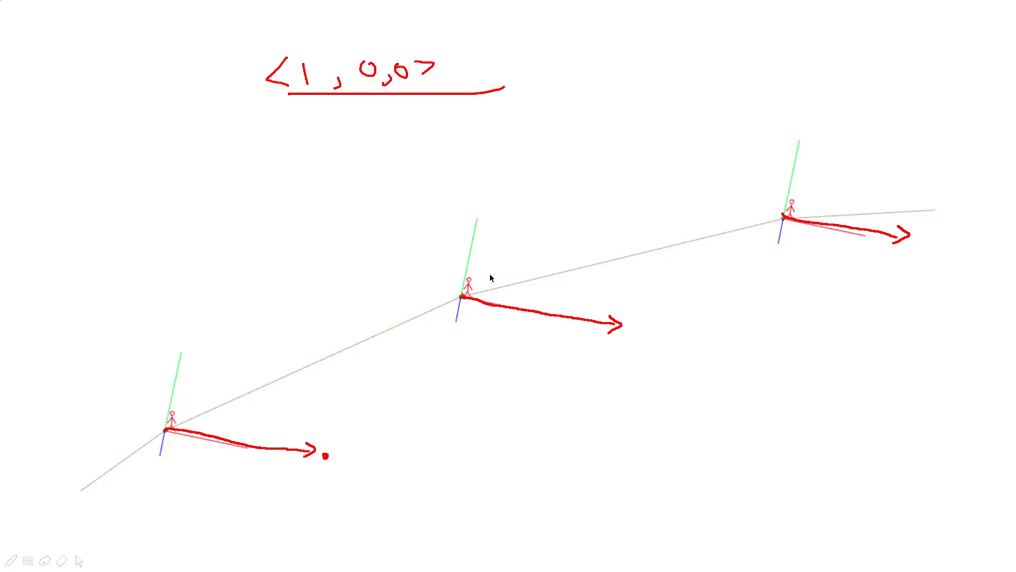
End the slide show keeping the ink annotations, and add a new blank slide after slide 1
{"action": "key", "text": "Escape"}
{"action": "left_click", "coordinate": [535, 302]}
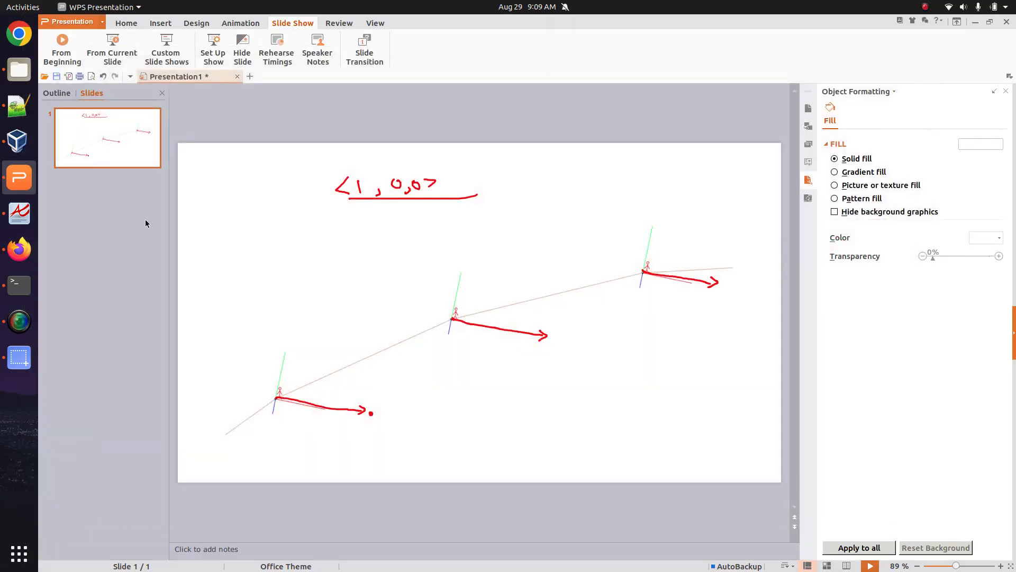
{"action": "right_click", "coordinate": [121, 185]}
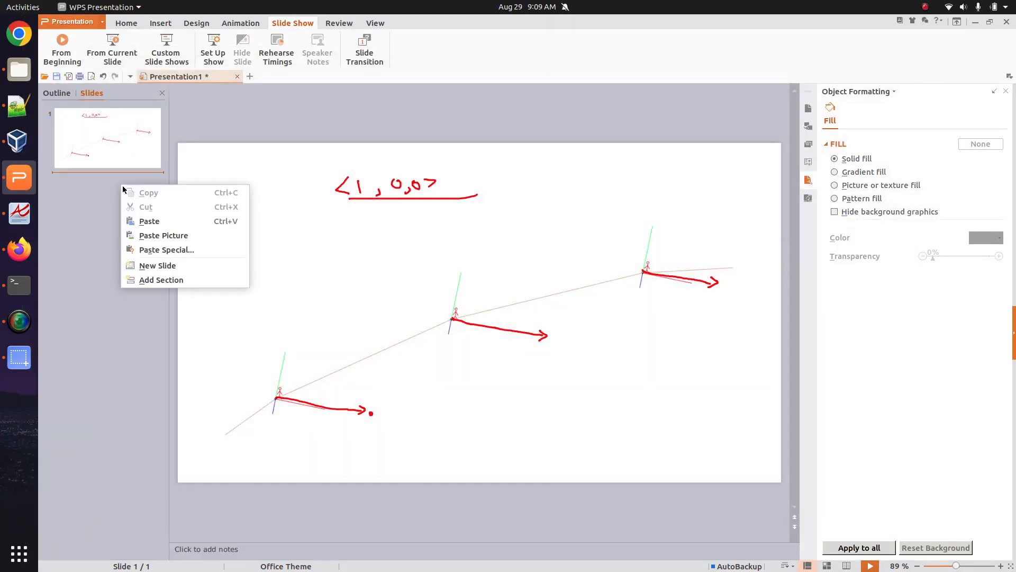
{"action": "left_click", "coordinate": [161, 266]}
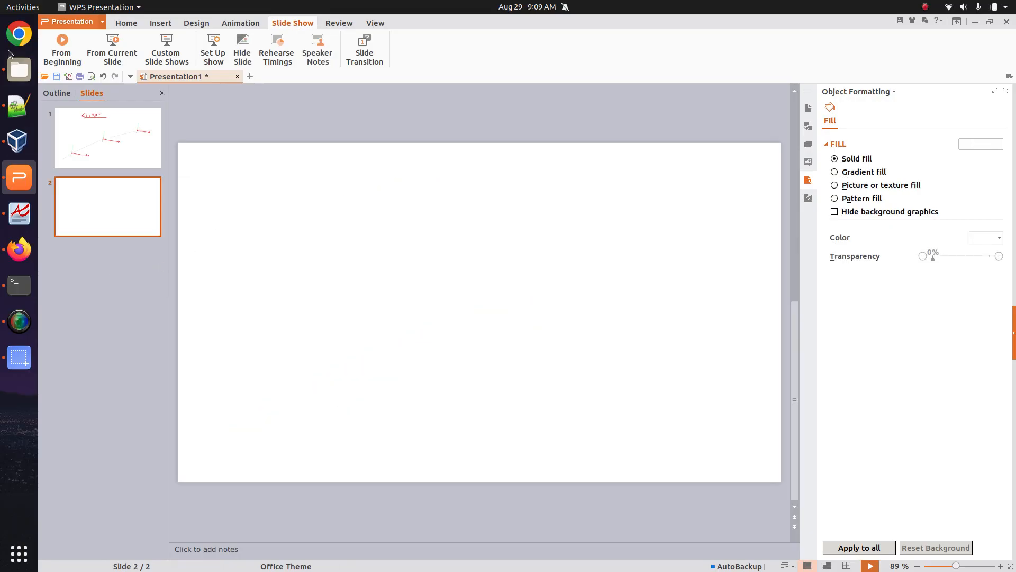
Switch back to the Viewer in Firefox and turn on the detail display of the CORD2C coordinate system with ID 2
{"action": "left_click", "coordinate": [20, 248]}
{"action": "scroll", "coordinate": [586, 286], "scroll_direction": "down", "scroll_amount": 10}
{"action": "right_click_drag", "start_coordinate": [635, 344], "coordinate": [212, 224]}
{"action": "scroll", "coordinate": [555, 347], "scroll_direction": "up", "scroll_amount": 4}
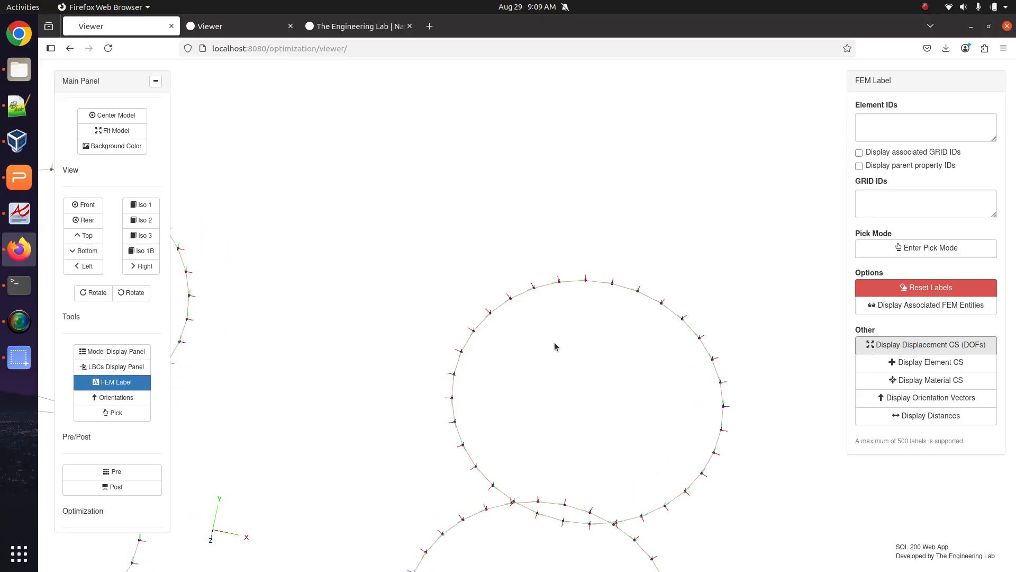
{"action": "right_click_drag", "start_coordinate": [632, 332], "coordinate": [595, 297]}
{"action": "left_click", "coordinate": [139, 351]}
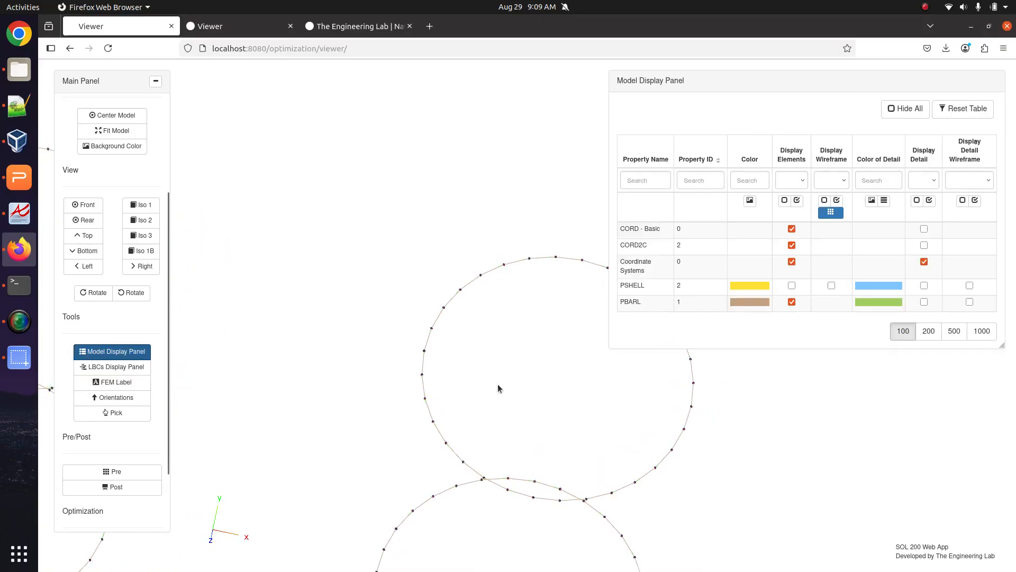
{"action": "left_click", "coordinate": [924, 246]}
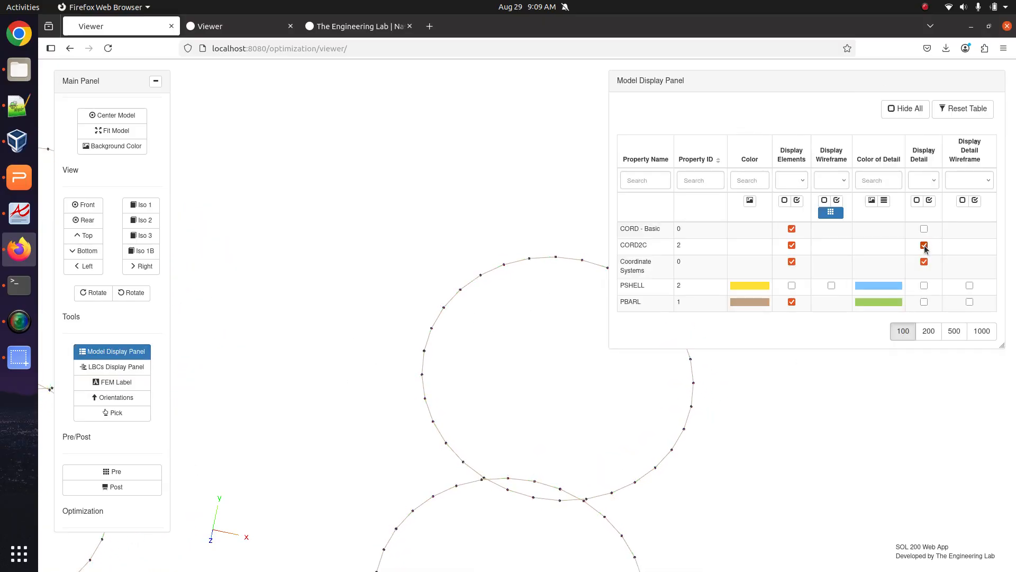
{"action": "left_click", "coordinate": [112, 351]}
Examine the location and axes of the cylindrical coordinate system CID=2 relative to the stiffener rings
{"action": "scroll", "coordinate": [454, 330], "scroll_direction": "down", "scroll_amount": 5}
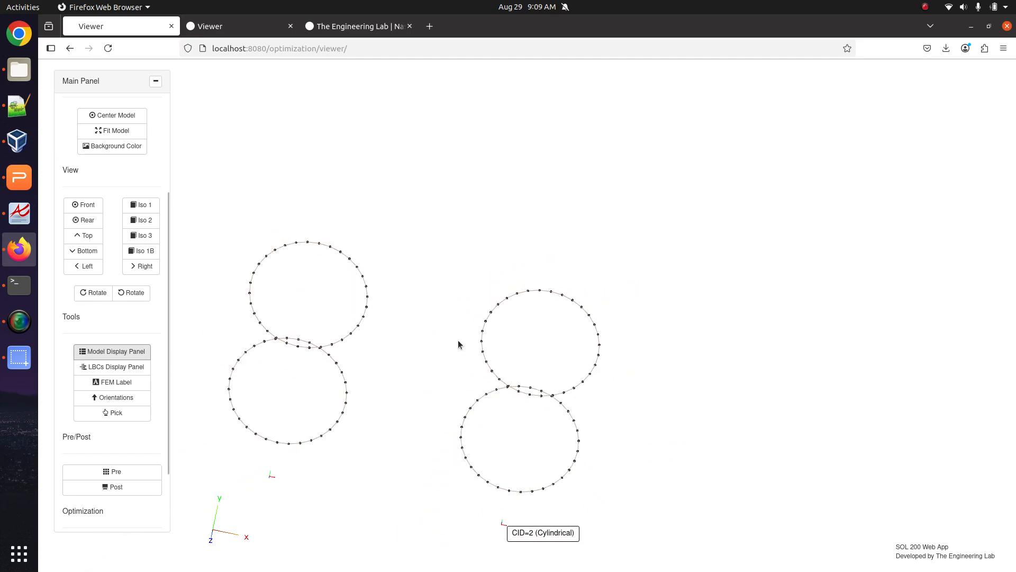
{"action": "right_click_drag", "start_coordinate": [494, 391], "coordinate": [482, 263]}
{"action": "scroll", "coordinate": [516, 447], "scroll_direction": "up", "scroll_amount": 5}
{"action": "right_click_drag", "start_coordinate": [516, 447], "coordinate": [501, 408]}
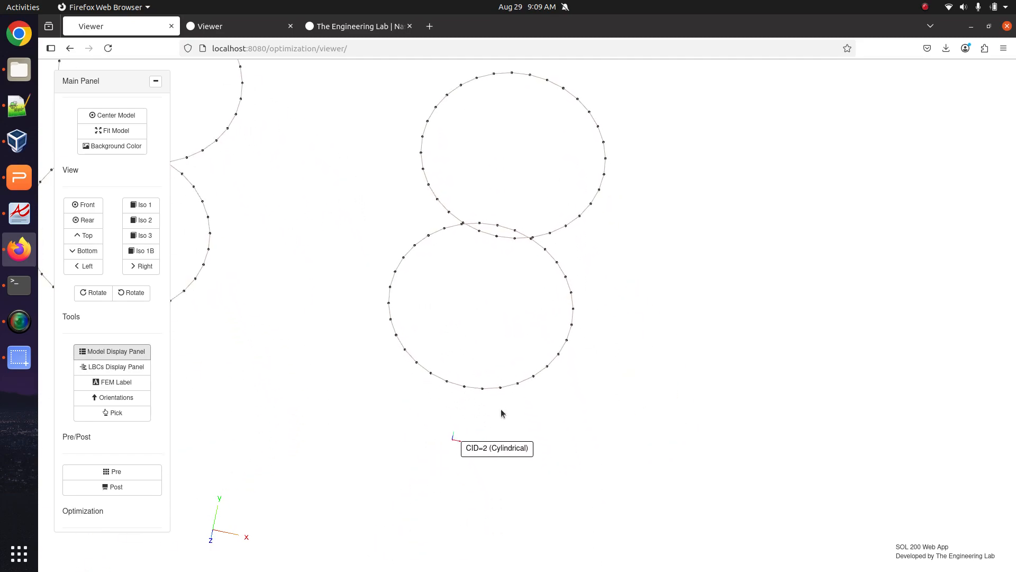
{"action": "scroll", "coordinate": [500, 411], "scroll_direction": "up", "scroll_amount": 10}
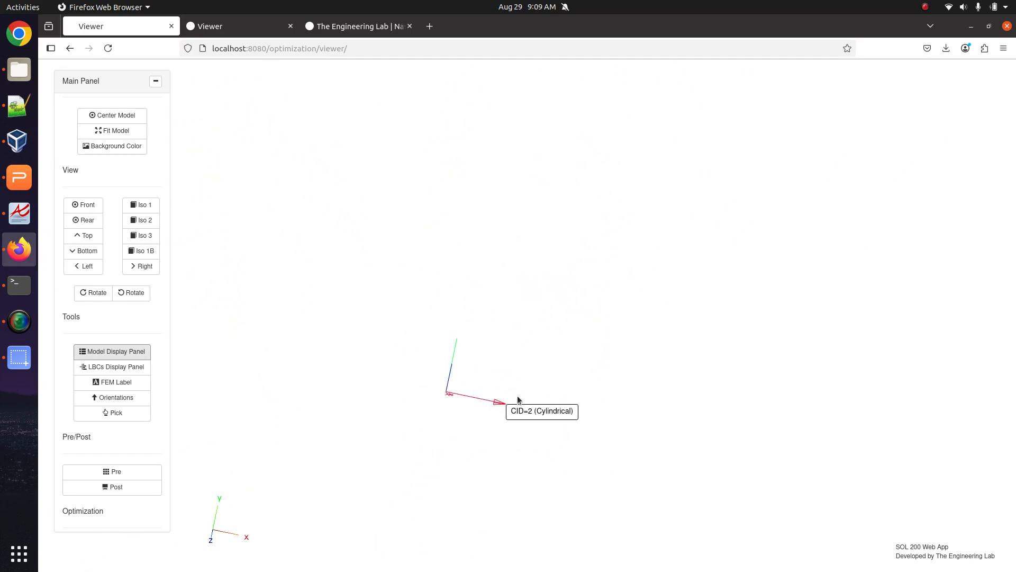
{"action": "scroll", "coordinate": [476, 405], "scroll_direction": "down", "scroll_amount": 5}
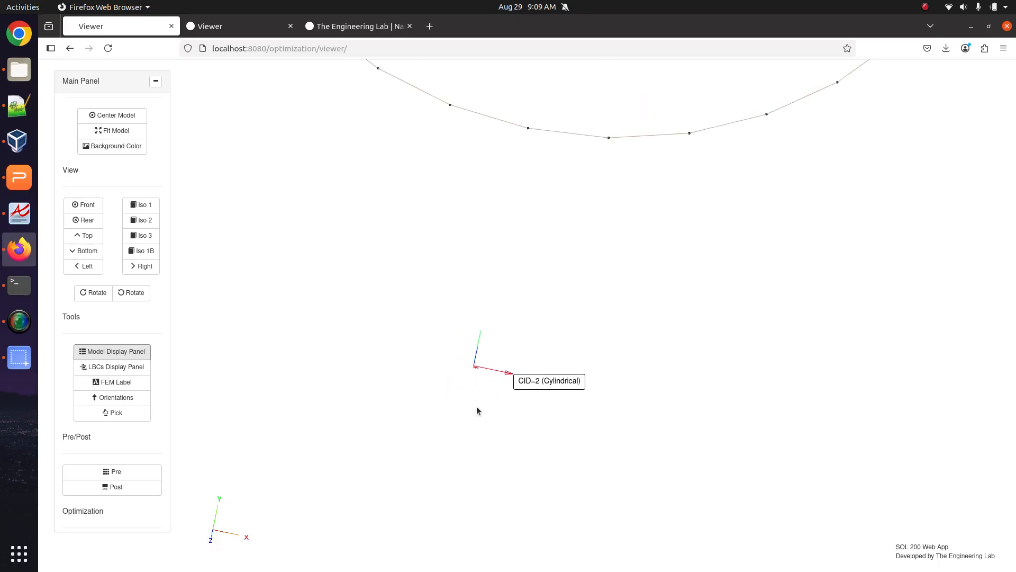
{"action": "right_click_drag", "start_coordinate": [540, 255], "coordinate": [479, 483]}
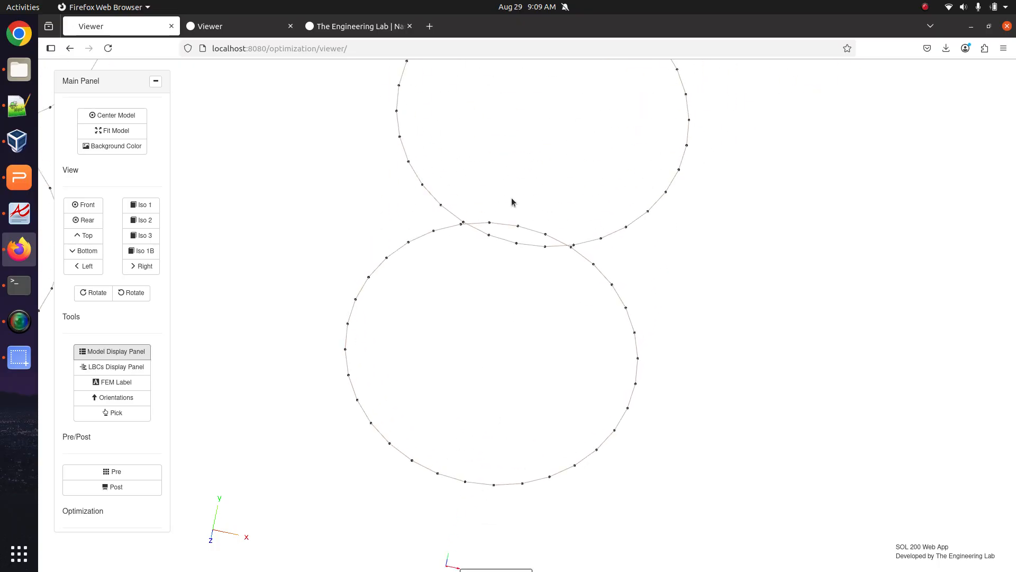
{"action": "right_click_drag", "start_coordinate": [514, 208], "coordinate": [494, 407]}
Display the displacement coordinate systems (DOFs) again with FEM Label and inspect the axes at the cylindrical-system ring's grids
{"action": "left_click", "coordinate": [131, 382]}
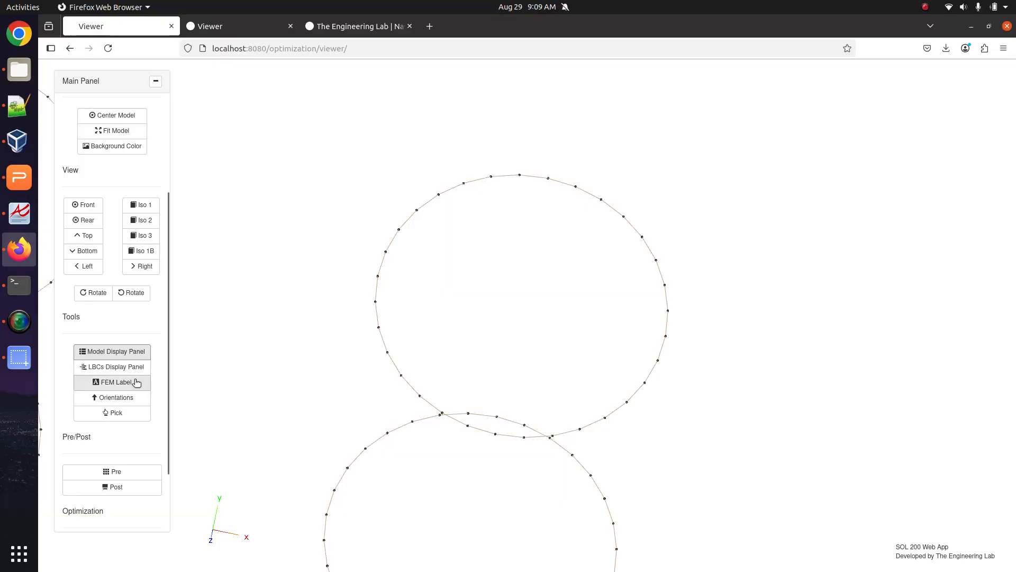
{"action": "left_click", "coordinate": [887, 346]}
{"action": "right_click_drag", "start_coordinate": [560, 225], "coordinate": [542, 299]}
{"action": "right_click_drag", "start_coordinate": [439, 243], "coordinate": [531, 268]}
{"action": "scroll", "coordinate": [530, 268], "scroll_direction": "up", "scroll_amount": 1}
{"action": "scroll", "coordinate": [531, 272], "scroll_direction": "up", "scroll_amount": 8}
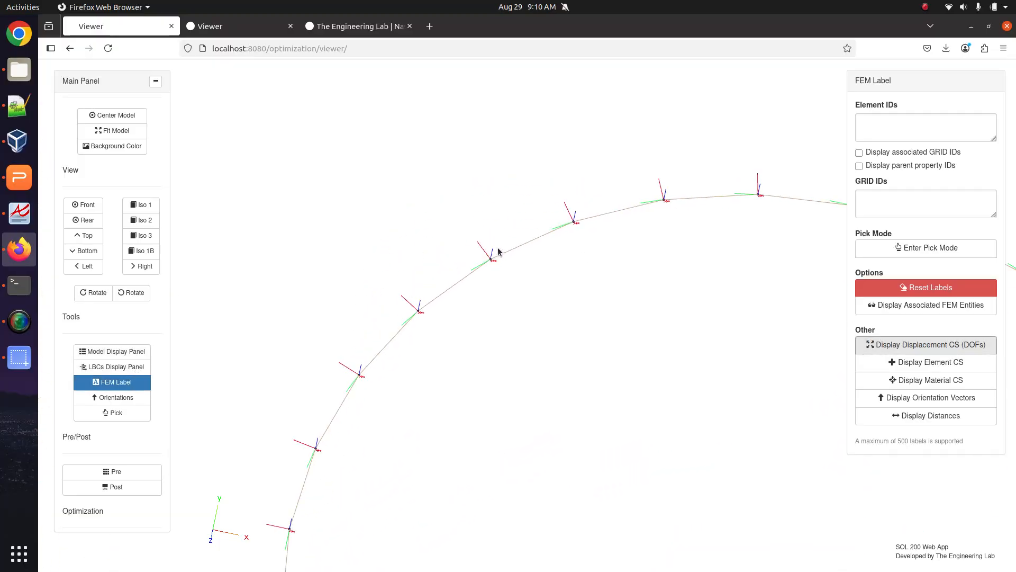
{"action": "scroll", "coordinate": [483, 285], "scroll_direction": "up", "scroll_amount": 5}
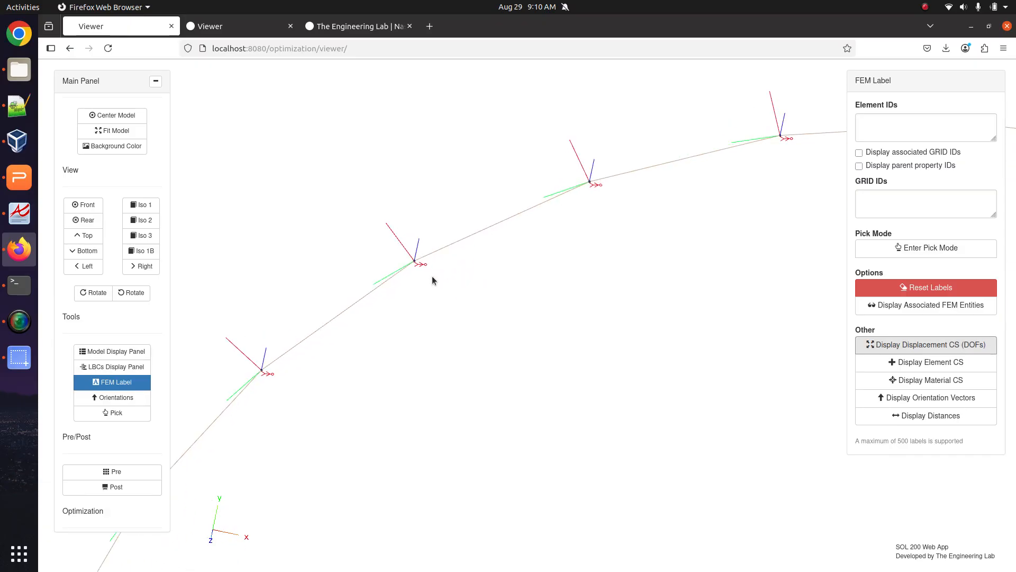
Compare the displacement axes at the grids of the neighbouring ring with those of the ring using the cylindrical system
{"action": "scroll", "coordinate": [432, 274], "scroll_direction": "down", "scroll_amount": 10}
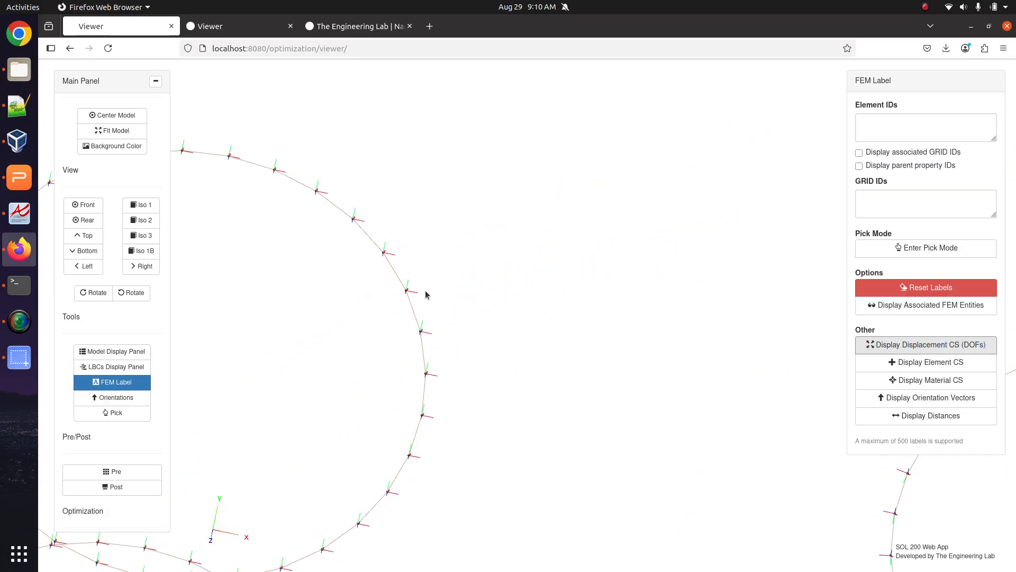
{"action": "scroll", "coordinate": [550, 312], "scroll_direction": "up", "scroll_amount": 8}
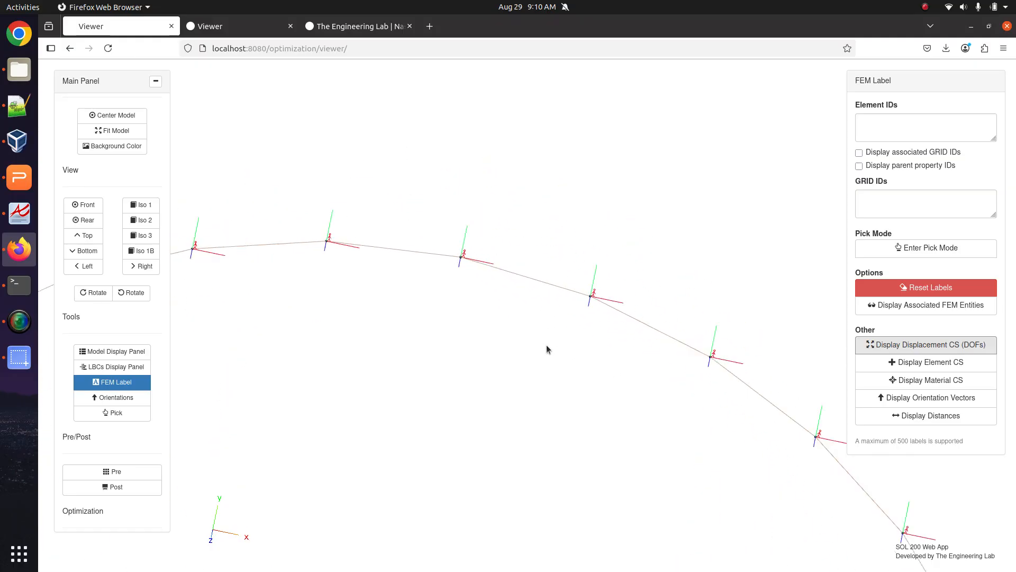
{"action": "scroll", "coordinate": [546, 344], "scroll_direction": "up", "scroll_amount": 1}
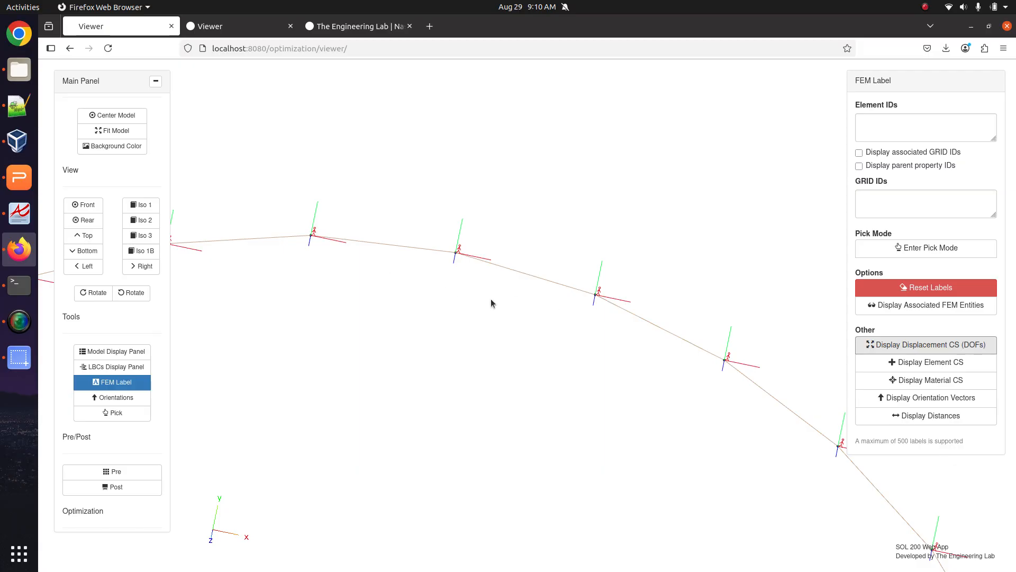
{"action": "middle_click_drag", "start_coordinate": [702, 405], "coordinate": [125, 208]}
{"action": "middle_click_drag", "start_coordinate": [578, 300], "coordinate": [414, 263]}
{"action": "middle_click_drag", "start_coordinate": [733, 450], "coordinate": [496, 281]}
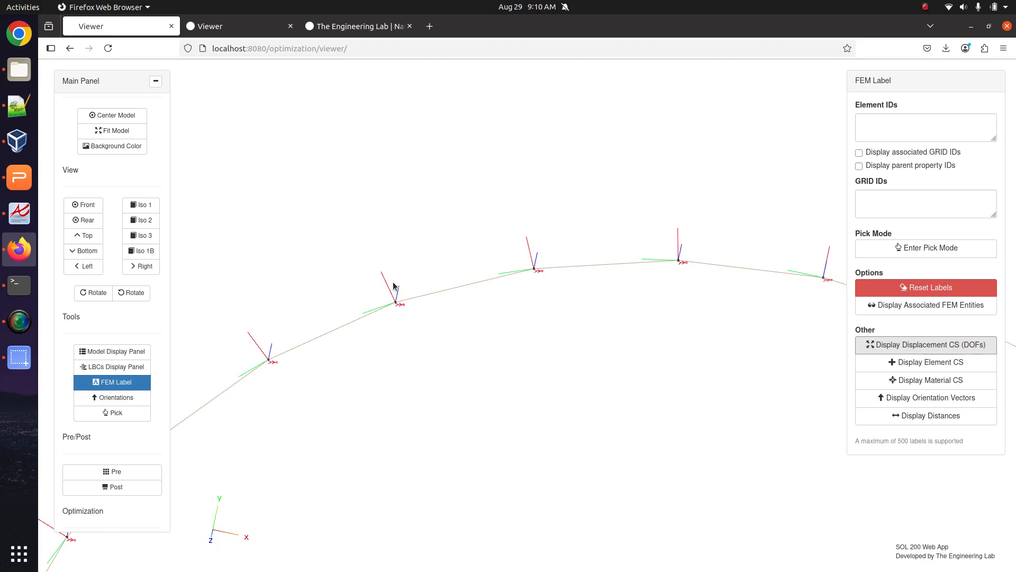
Capture a screen area showing three neighbouring grids with their displacement axes and copy the image to the clipboard
{"action": "right_click_drag", "start_coordinate": [391, 304], "coordinate": [502, 306]}
{"action": "scroll", "coordinate": [502, 306], "scroll_direction": "up", "scroll_amount": 3}
{"action": "scroll", "coordinate": [501, 306], "scroll_direction": "up", "scroll_amount": 3}
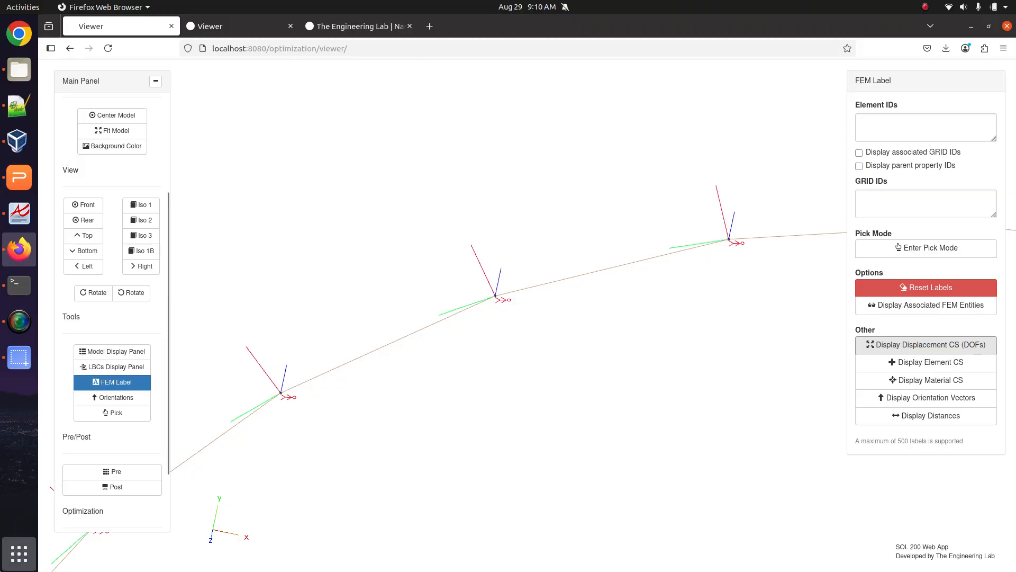
{"action": "left_click", "coordinate": [19, 553]}
{"action": "left_click", "coordinate": [16, 350]}
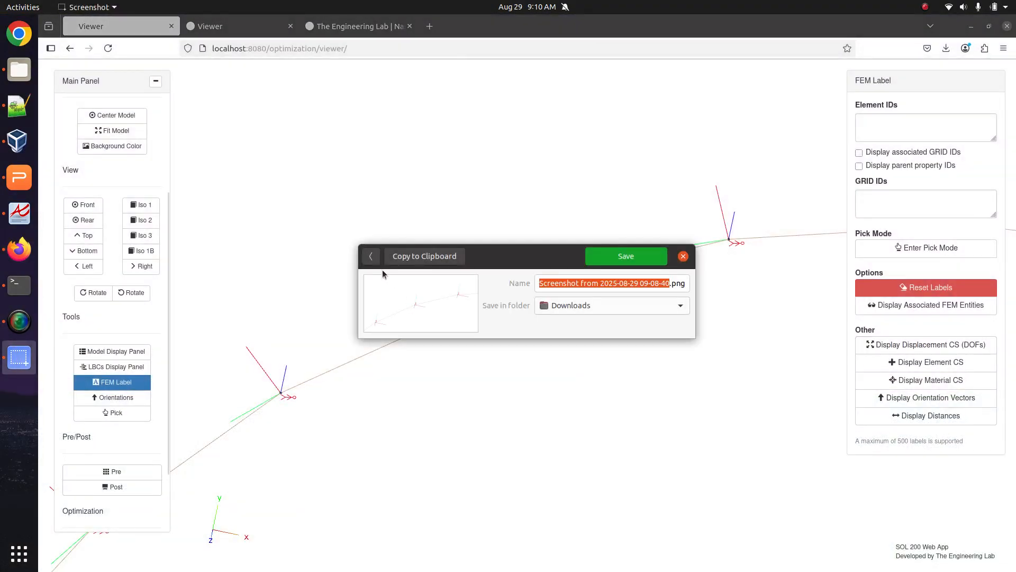
{"action": "left_click", "coordinate": [375, 259]}
{"action": "left_click", "coordinate": [582, 215]}
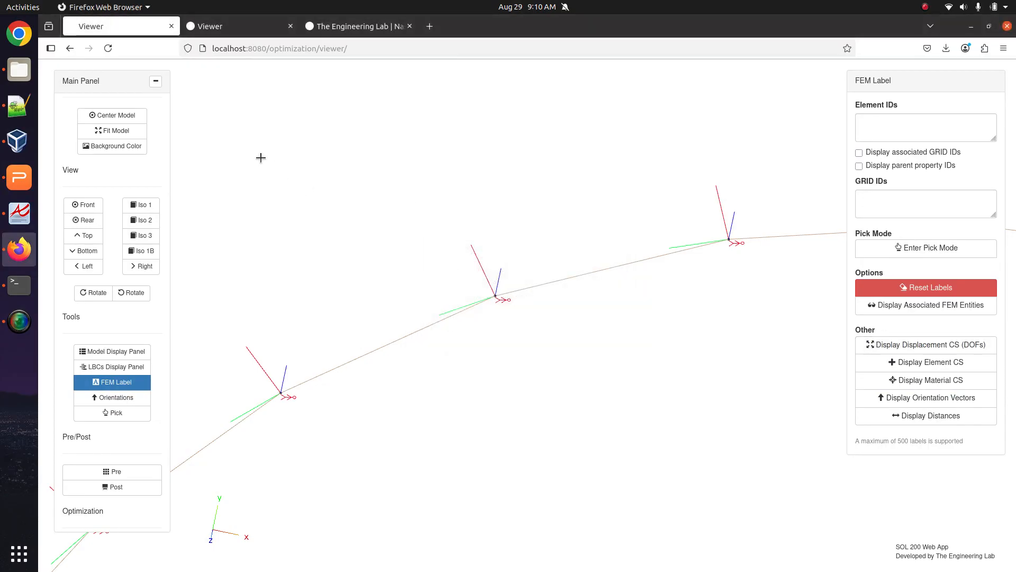
{"action": "left_click_drag", "start_coordinate": [204, 140], "coordinate": [796, 483]}
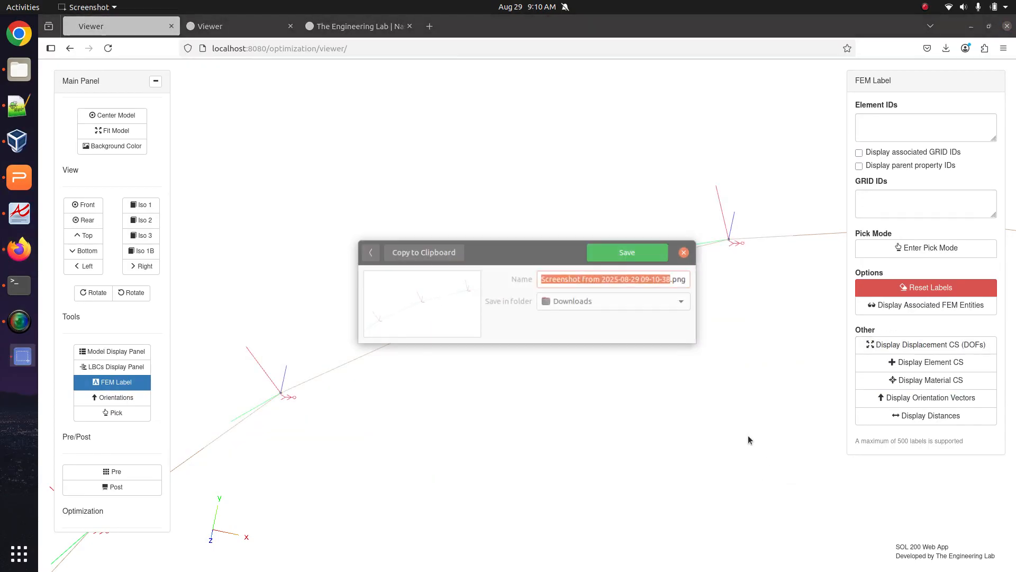
{"action": "left_click", "coordinate": [458, 253]}
Switch to WPS Presentation, paste the captured image onto slide 2 and start the slide show from that slide
{"action": "left_click", "coordinate": [19, 183]}
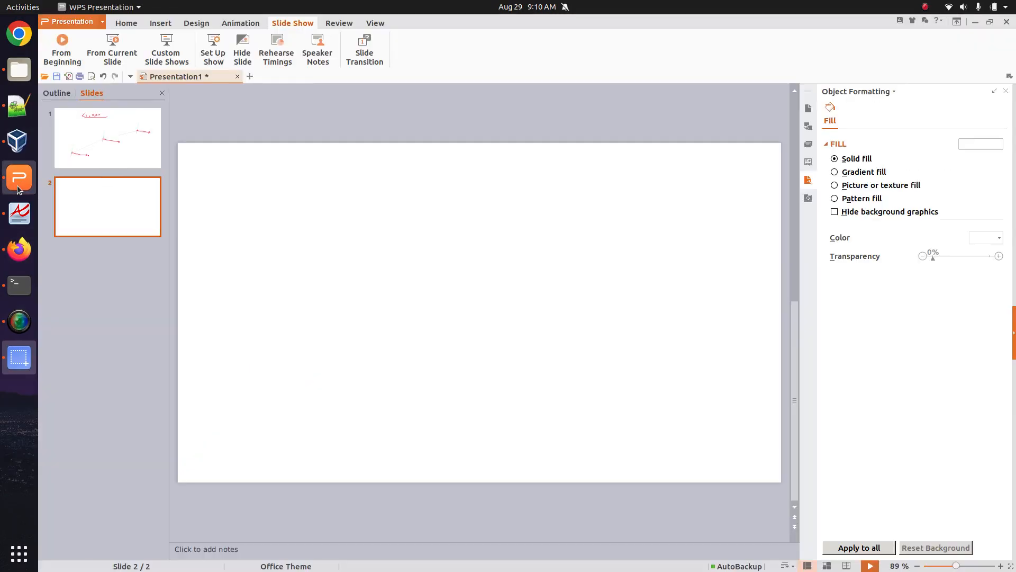
{"action": "key", "text": "ctrl+v"}
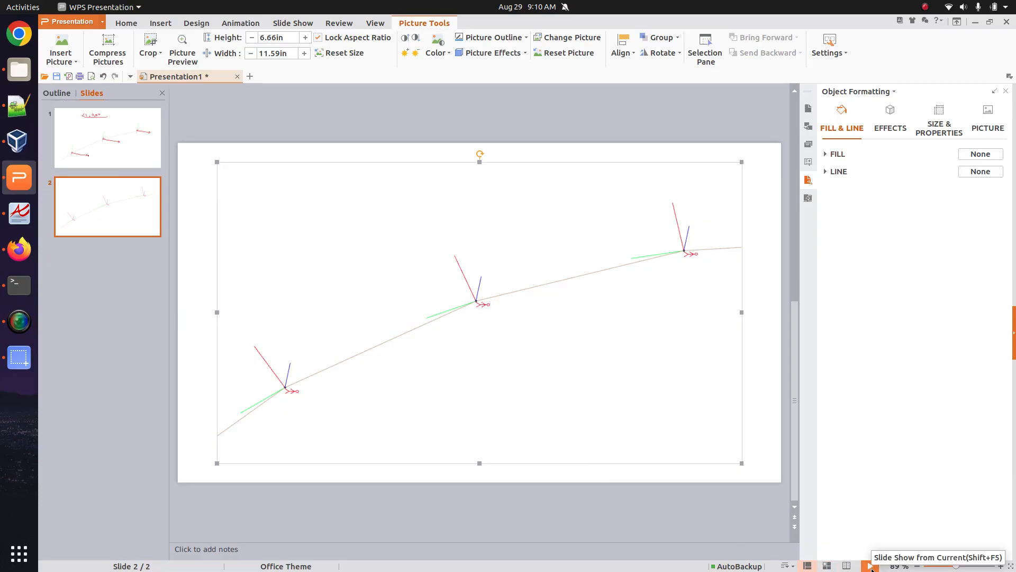
{"action": "left_click", "coordinate": [869, 566]}
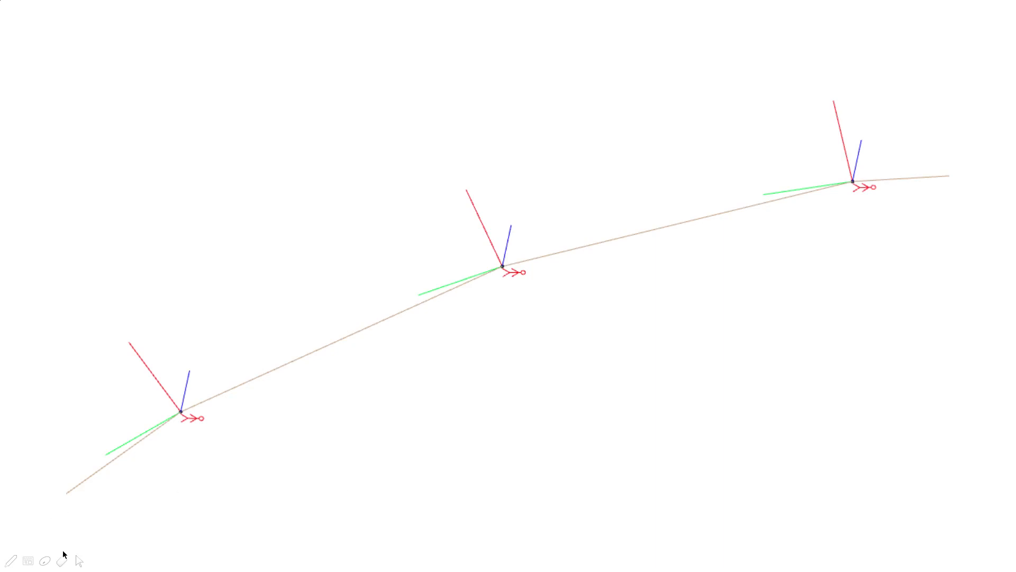
Handwrite the vector <1, 0, 0> above the ring segment with the Watercolor Brush
{"action": "left_click", "coordinate": [28, 560]}
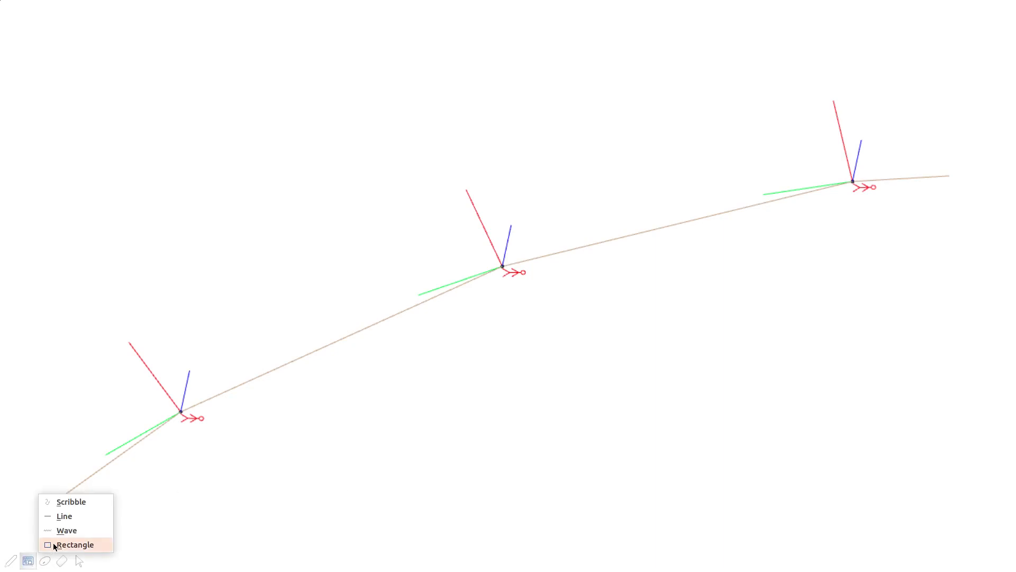
{"action": "left_click", "coordinate": [10, 561]}
{"action": "left_click", "coordinate": [10, 561]}
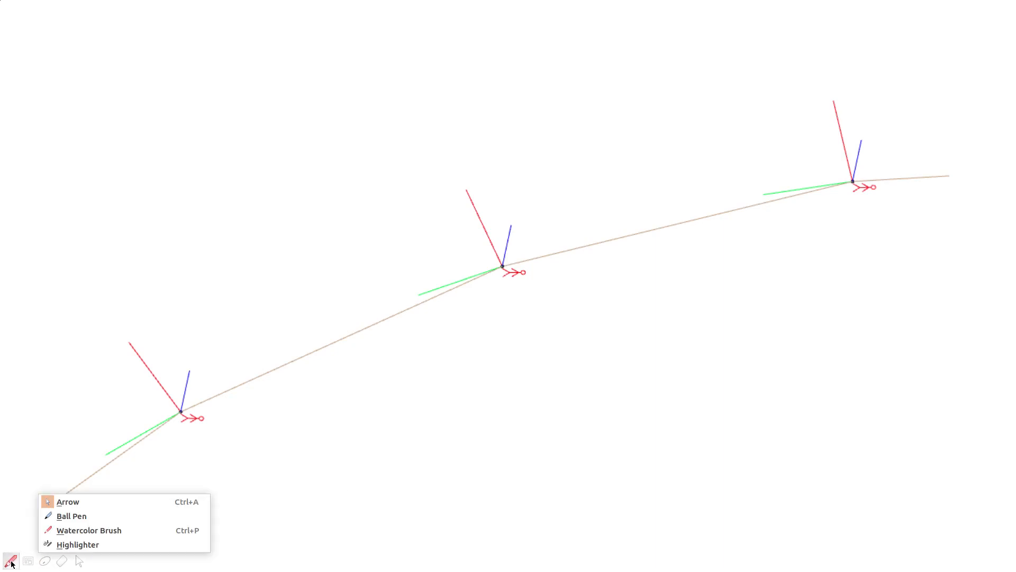
{"action": "left_click", "coordinate": [63, 530]}
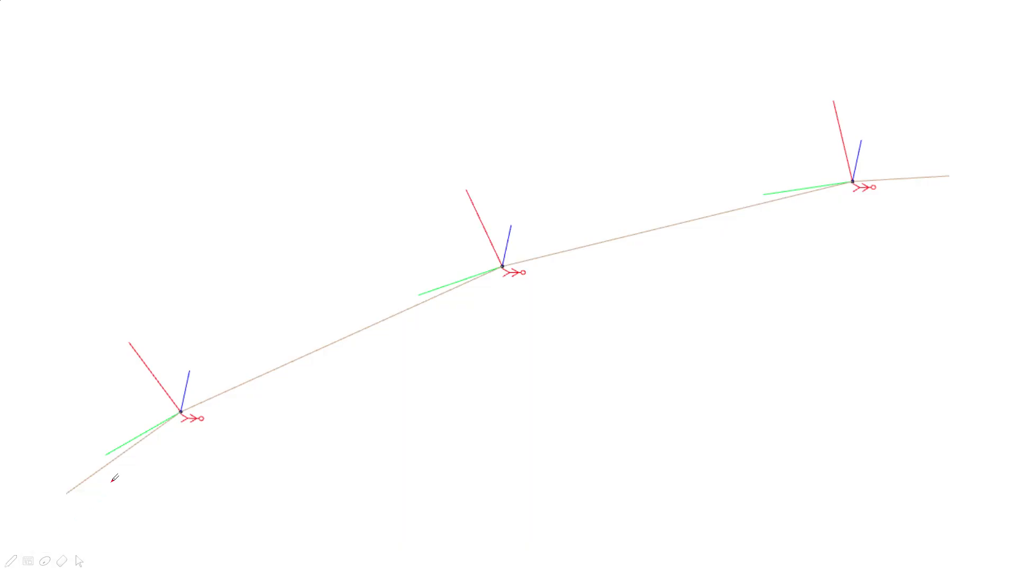
{"action": "mouse_move", "coordinate": [198, 54]}
{"action": "left_mouse_down"}
{"action": "mouse_move", "coordinate": [187, 93]}
{"action": "mouse_move", "coordinate": [240, 103]}
{"action": "left_mouse_up"}
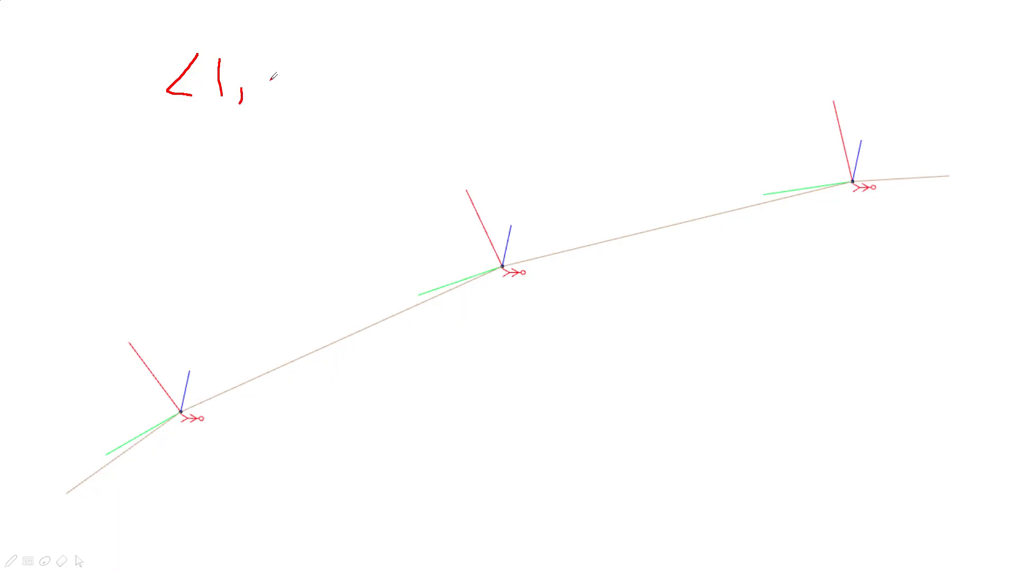
{"action": "mouse_move", "coordinate": [276, 57]}
{"action": "left_mouse_down"}
{"action": "mouse_move", "coordinate": [266, 78]}
{"action": "mouse_move", "coordinate": [287, 54]}
{"action": "mouse_move", "coordinate": [307, 103]}
{"action": "left_mouse_up"}
{"action": "mouse_move", "coordinate": [337, 62]}
{"action": "left_mouse_down"}
{"action": "mouse_move", "coordinate": [366, 63]}
{"action": "mouse_move", "coordinate": [364, 84]}
{"action": "left_mouse_up"}
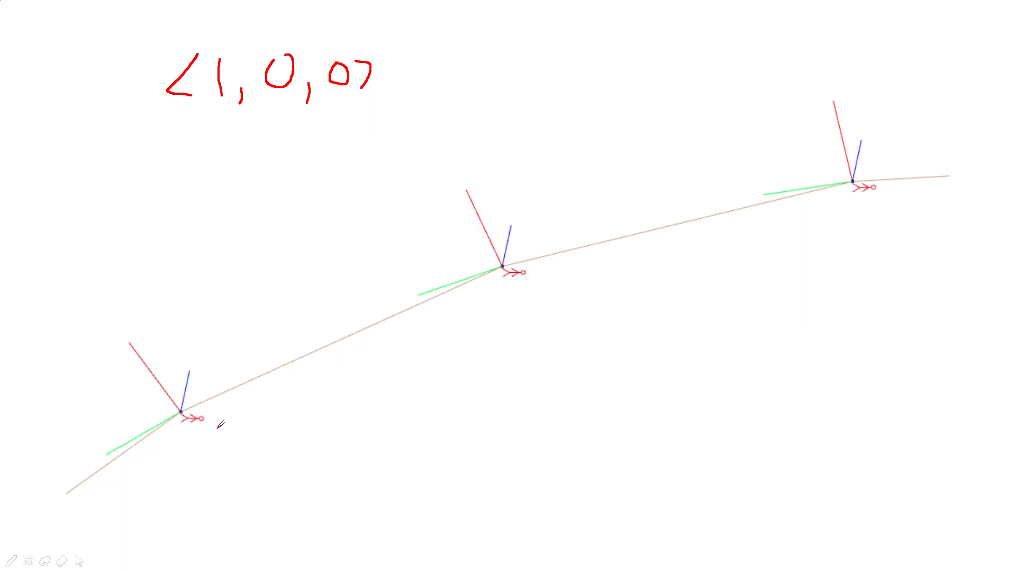
Mark the three grids, draw an arrow along the red axis of each, and end the slide show keeping the ink
{"action": "mouse_move", "coordinate": [214, 401]}
{"action": "left_mouse_down"}
{"action": "mouse_move", "coordinate": [208, 437]}
{"action": "mouse_move", "coordinate": [215, 401]}
{"action": "mouse_move", "coordinate": [217, 432]}
{"action": "left_mouse_up"}
{"action": "mouse_move", "coordinate": [181, 407]}
{"action": "left_mouse_down"}
{"action": "mouse_move", "coordinate": [99, 276]}
{"action": "mouse_move", "coordinate": [181, 409]}
{"action": "left_mouse_up"}
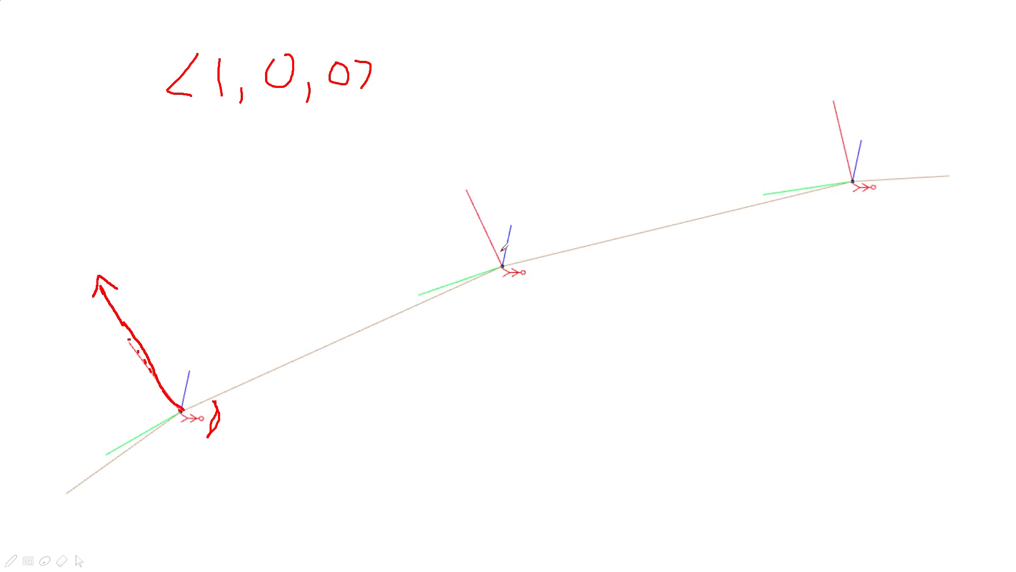
{"action": "mouse_move", "coordinate": [534, 286]}
{"action": "left_mouse_down"}
{"action": "mouse_move", "coordinate": [496, 299]}
{"action": "mouse_move", "coordinate": [532, 288]}
{"action": "mouse_move", "coordinate": [509, 300]}
{"action": "left_mouse_up"}
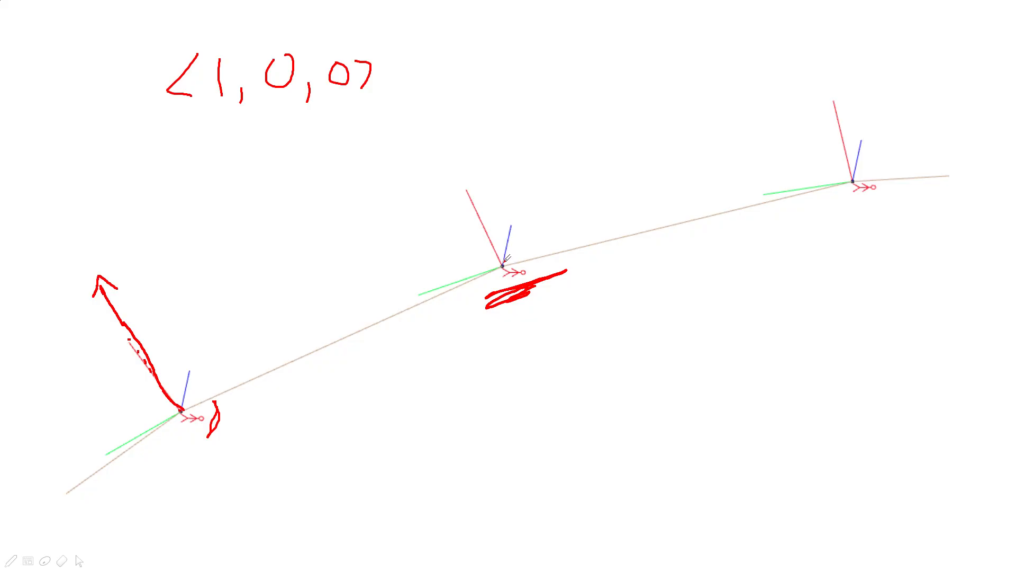
{"action": "mouse_move", "coordinate": [502, 263]}
{"action": "left_mouse_down"}
{"action": "mouse_move", "coordinate": [458, 150]}
{"action": "mouse_move", "coordinate": [465, 158]}
{"action": "left_mouse_up"}
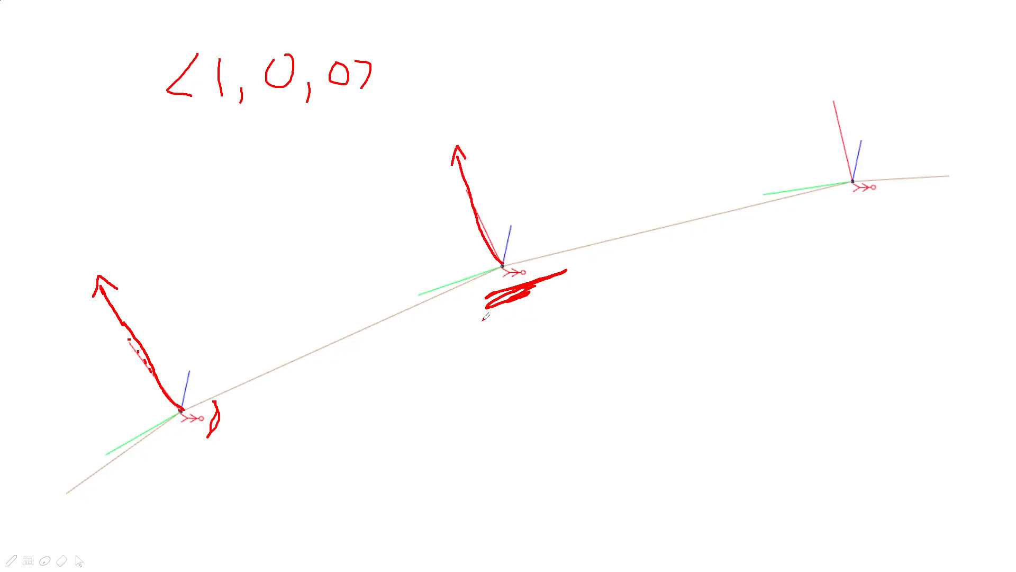
{"action": "left_click_drag", "start_coordinate": [860, 215], "coordinate": [882, 205]}
{"action": "mouse_move", "coordinate": [854, 180]}
{"action": "left_mouse_down"}
{"action": "mouse_move", "coordinate": [825, 65]}
{"action": "mouse_move", "coordinate": [832, 52]}
{"action": "mouse_move", "coordinate": [838, 60]}
{"action": "left_mouse_up"}
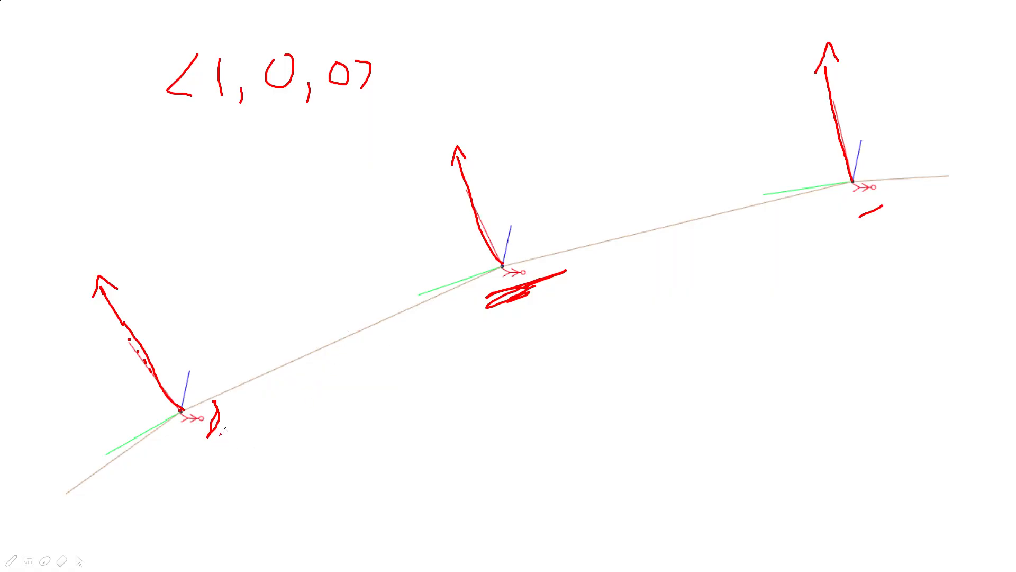
{"action": "left_click_drag", "start_coordinate": [536, 256], "coordinate": [537, 284]}
{"action": "key", "text": "Escape"}
{"action": "left_click", "coordinate": [535, 304]}
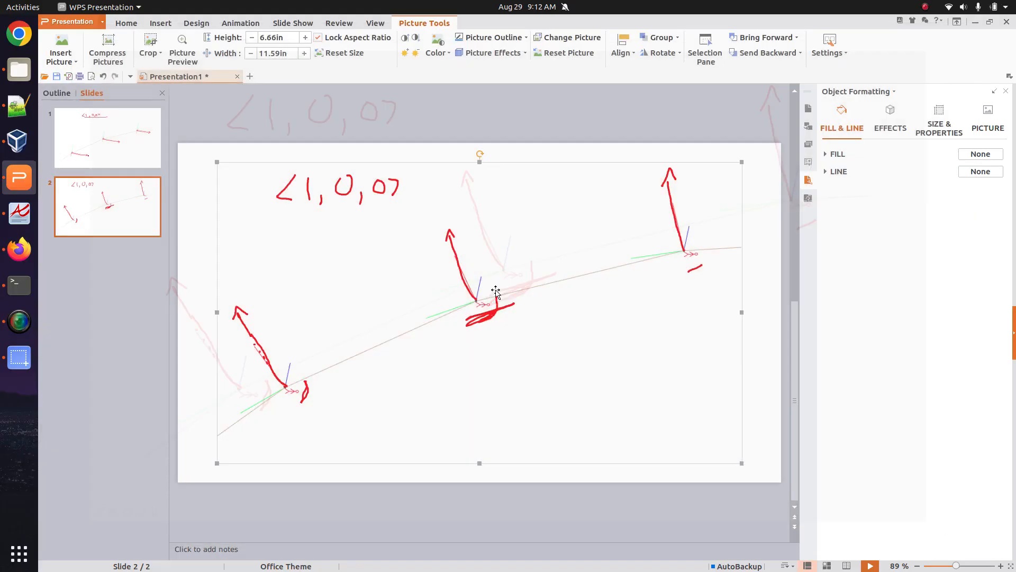
Switch back to the Viewer in Firefox and examine the displacement axes at grids around the ring
{"action": "left_click", "coordinate": [16, 249]}
{"action": "scroll", "coordinate": [501, 318], "scroll_direction": "down", "scroll_amount": 5}
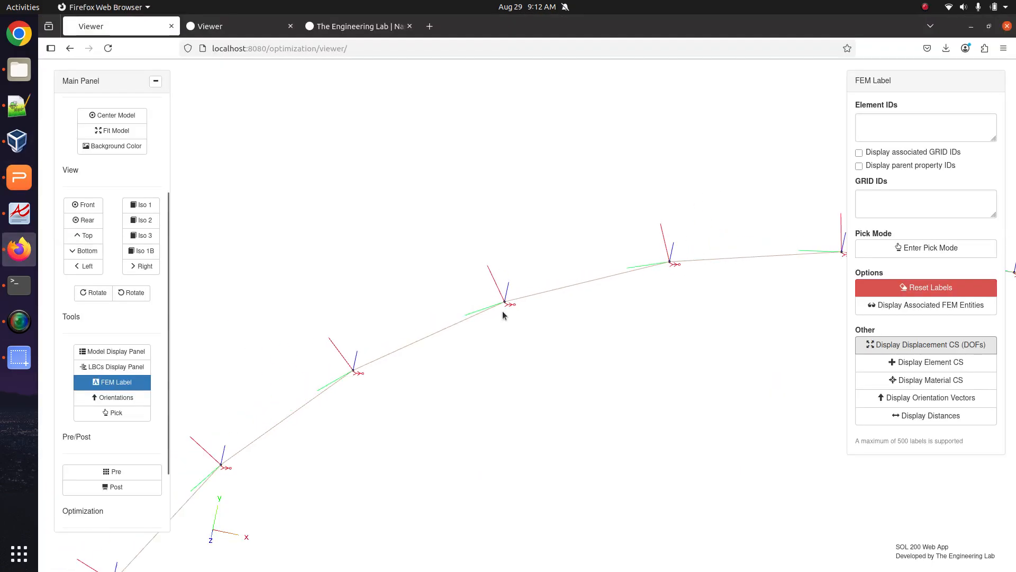
{"action": "left_click_drag", "start_coordinate": [647, 330], "coordinate": [449, 373]}
{"action": "left_click_drag", "start_coordinate": [439, 297], "coordinate": [418, 331]}
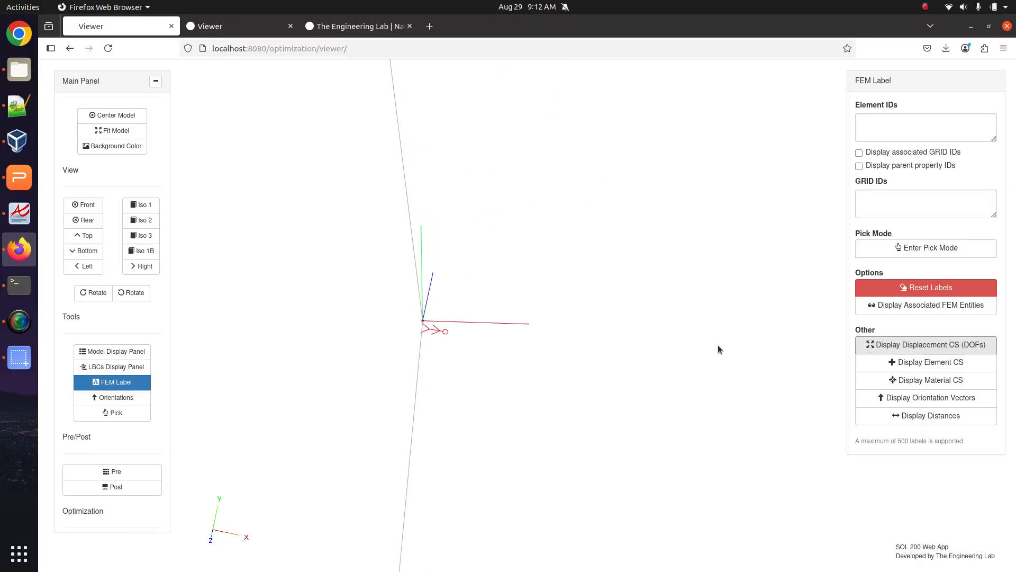
{"action": "scroll", "coordinate": [493, 319], "scroll_direction": "down", "scroll_amount": 10}
{"action": "right_click_drag", "start_coordinate": [450, 389], "coordinate": [536, 352]}
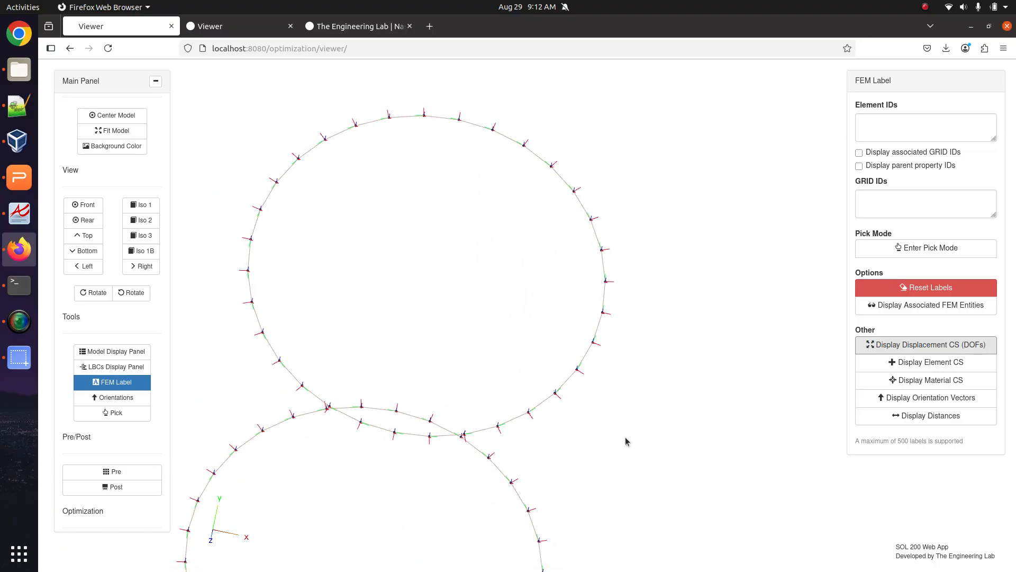
{"action": "right_click_drag", "start_coordinate": [626, 440], "coordinate": [572, 410]}
{"action": "scroll", "coordinate": [551, 401], "scroll_direction": "up", "scroll_amount": 3}
{"action": "scroll", "coordinate": [485, 323], "scroll_direction": "up", "scroll_amount": 6}
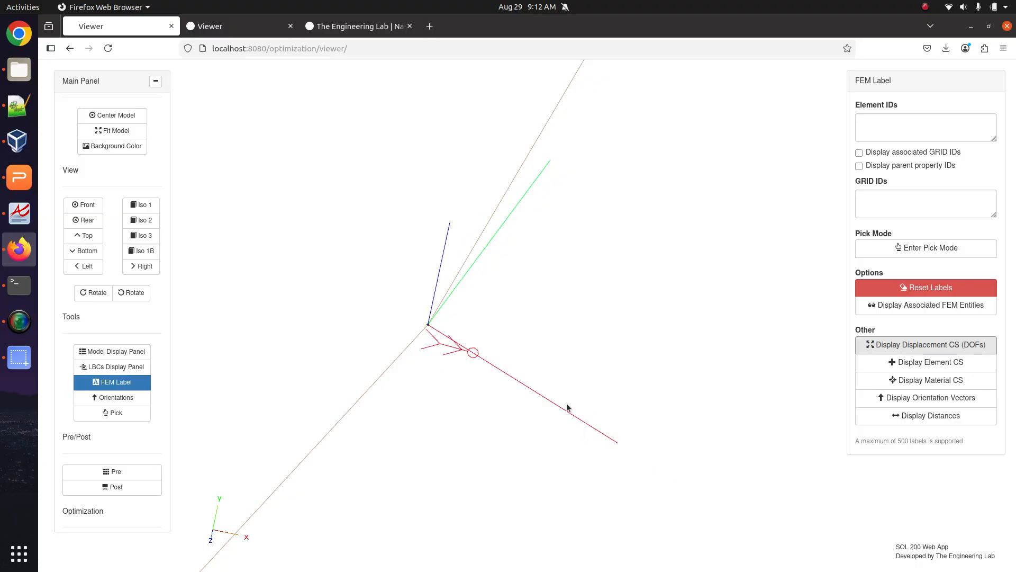
{"action": "scroll", "coordinate": [595, 467], "scroll_direction": "down", "scroll_amount": 5}
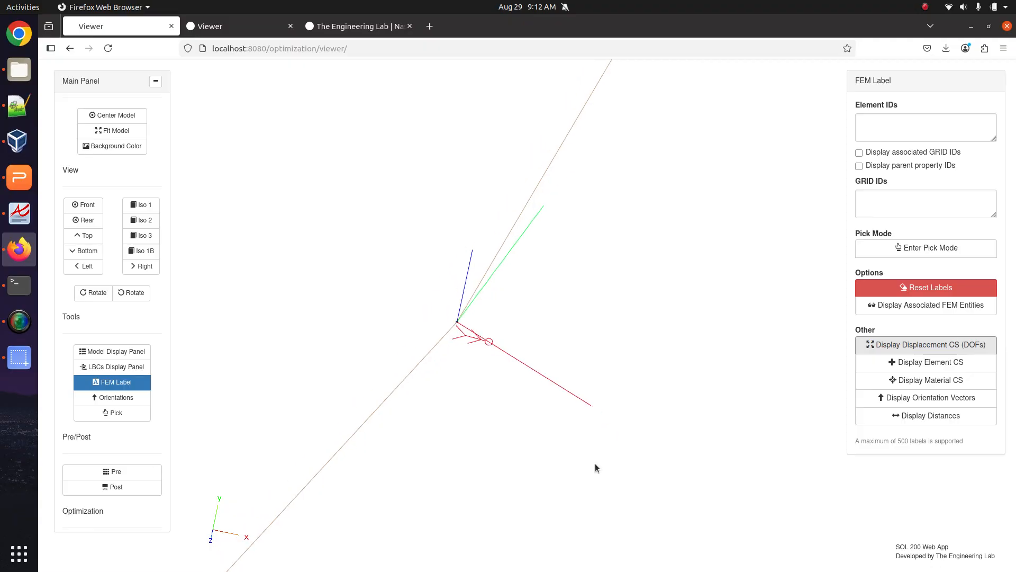
{"action": "scroll", "coordinate": [595, 462], "scroll_direction": "down", "scroll_amount": 3}
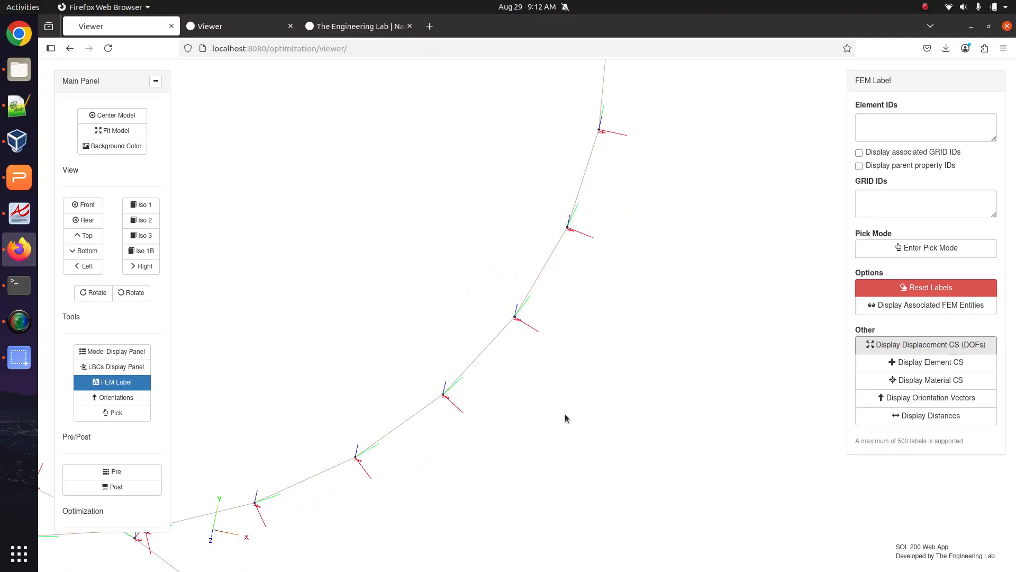
{"action": "left_click_drag", "start_coordinate": [516, 343], "coordinate": [560, 469]}
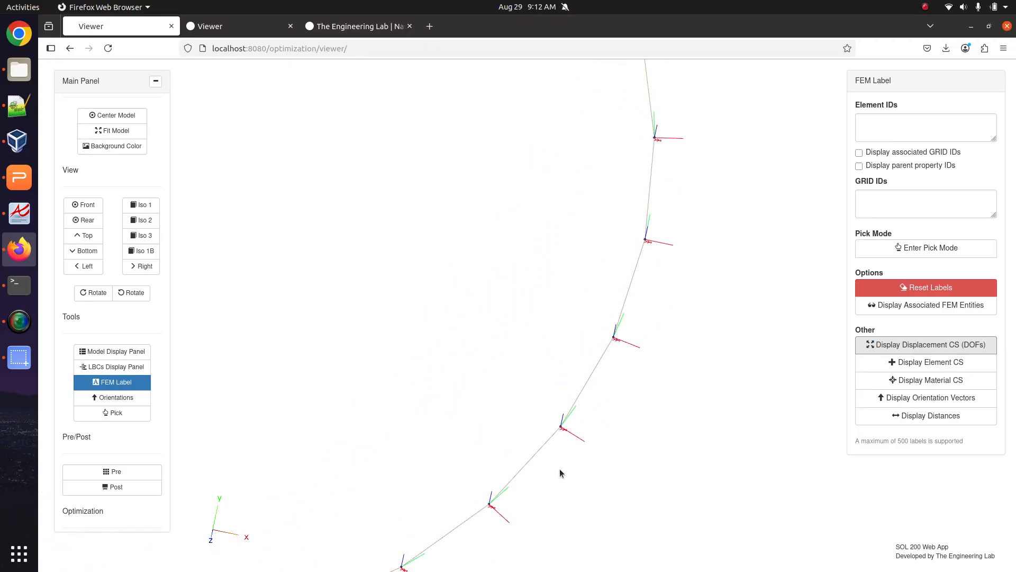
{"action": "scroll", "coordinate": [561, 444], "scroll_direction": "down", "scroll_amount": 10}
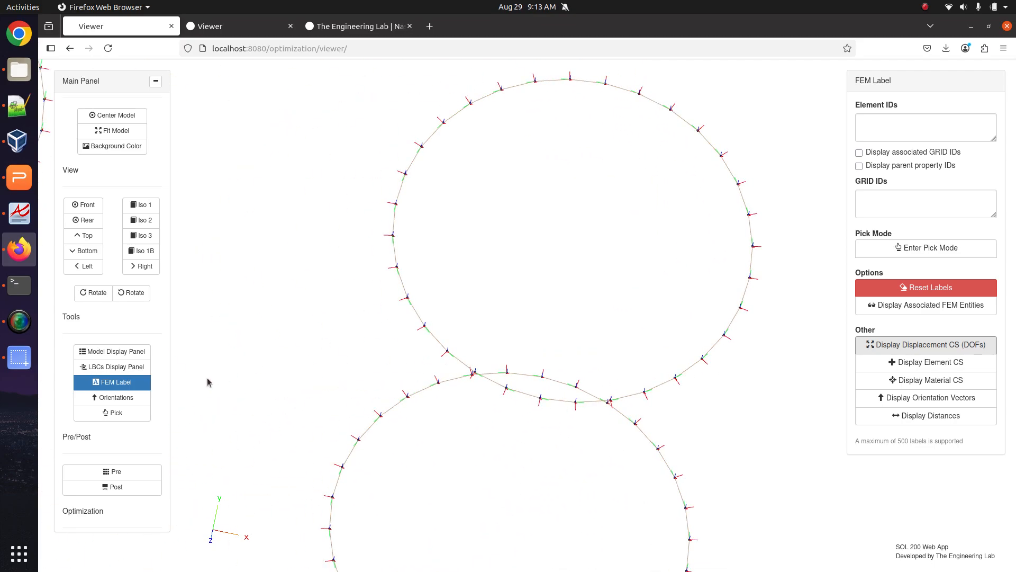
Replace the FEM Label display with the Orientations tool and set its target to CBAR - Orientation Vector or Offset
{"action": "left_click", "coordinate": [129, 387]}
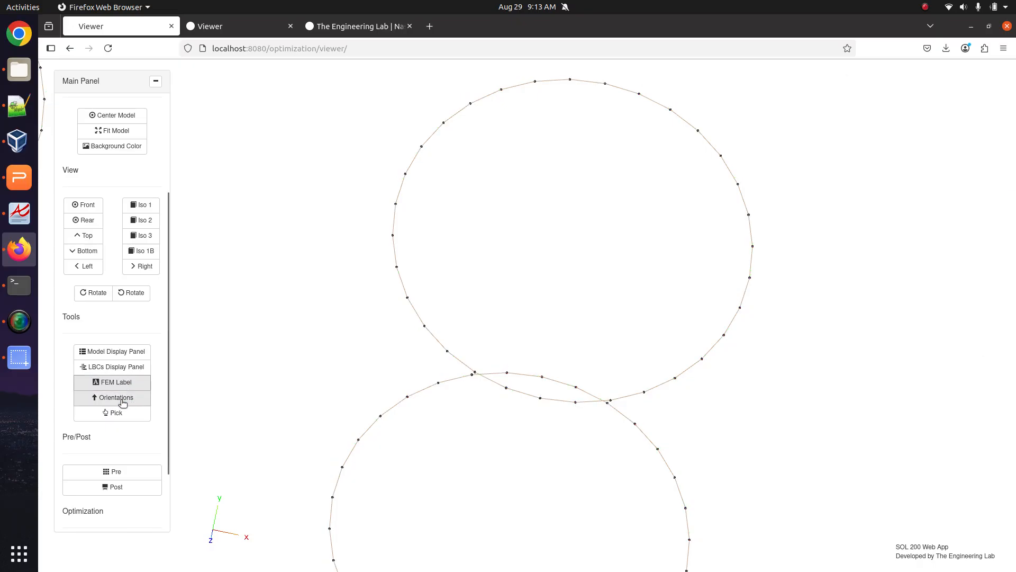
{"action": "left_click", "coordinate": [123, 401]}
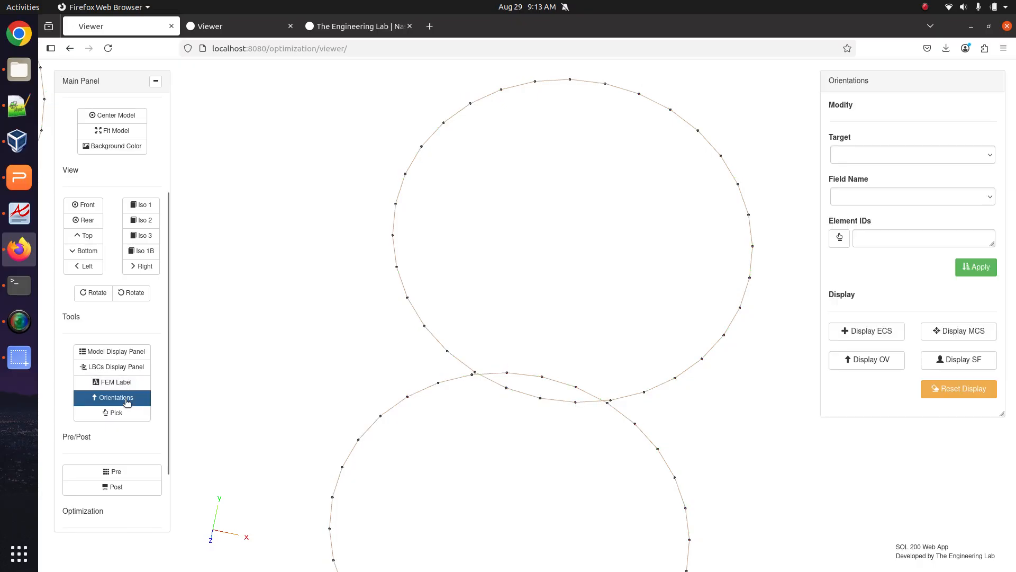
{"action": "scroll", "coordinate": [568, 307], "scroll_direction": "down", "scroll_amount": 5}
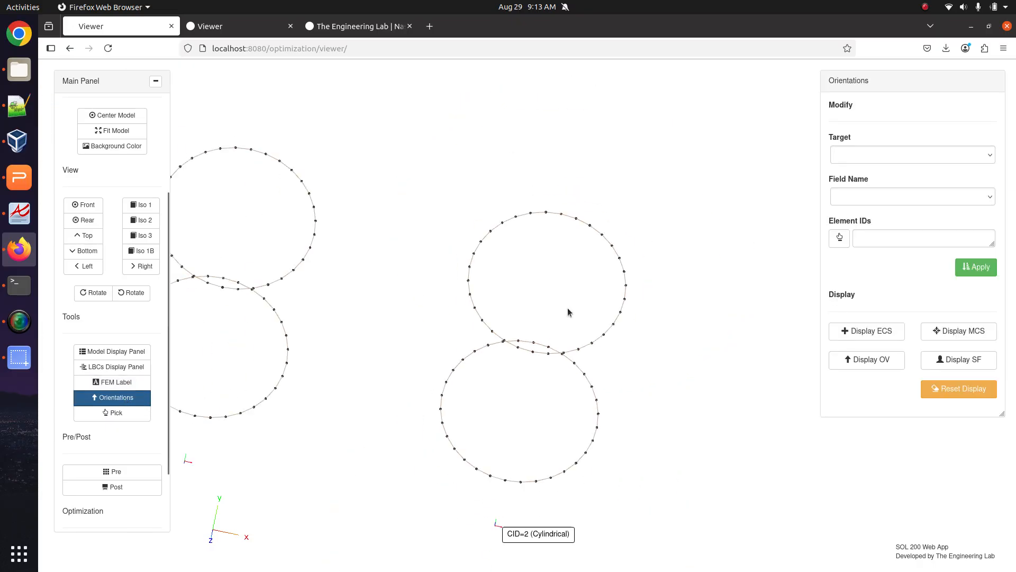
{"action": "left_click", "coordinate": [913, 152]}
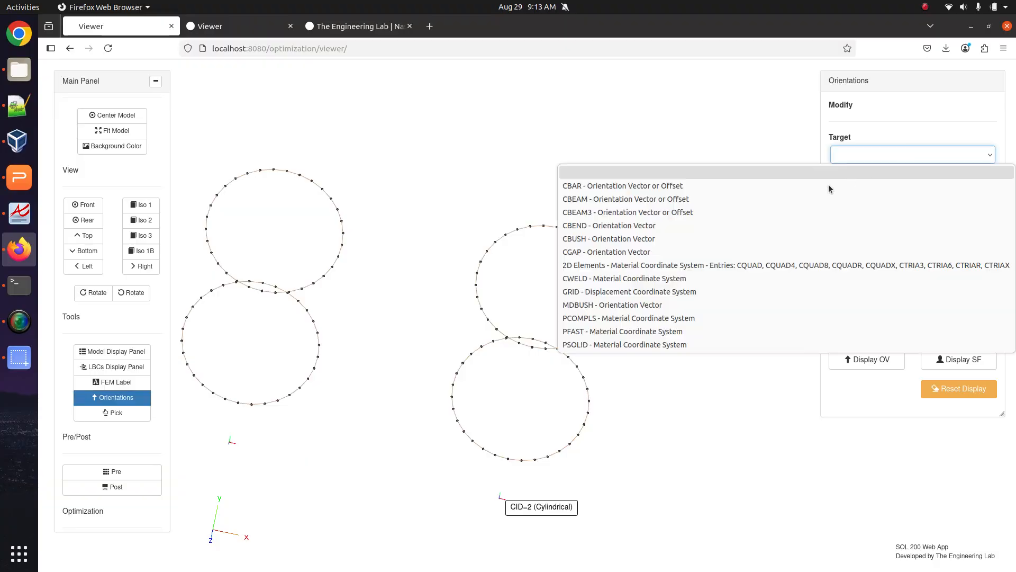
{"action": "left_click", "coordinate": [721, 186]}
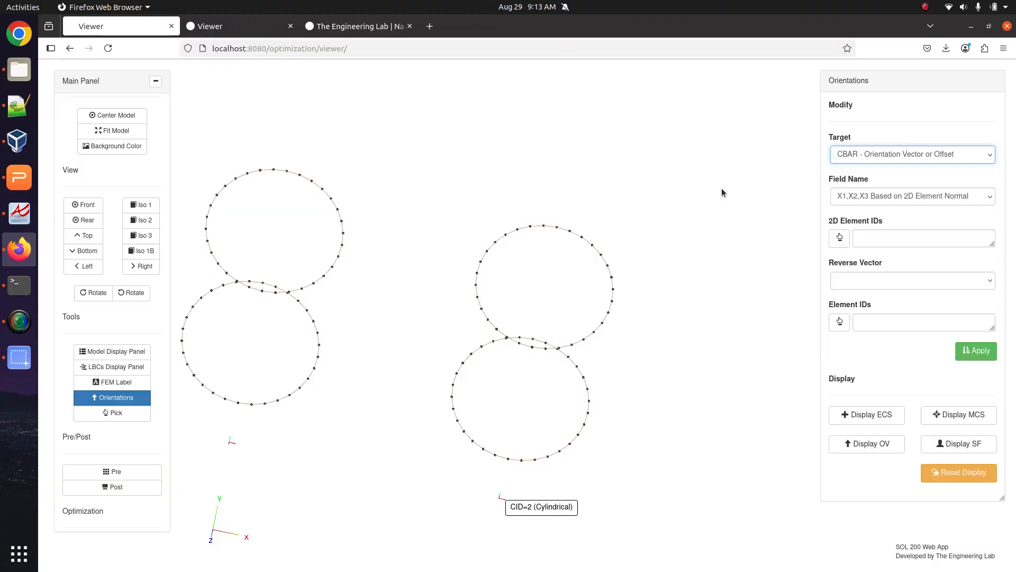
Set the field name to X1,X2,X3, enter the vector 1, 0, 0, and open the Vector Coordinate System choices
{"action": "left_click", "coordinate": [871, 197]}
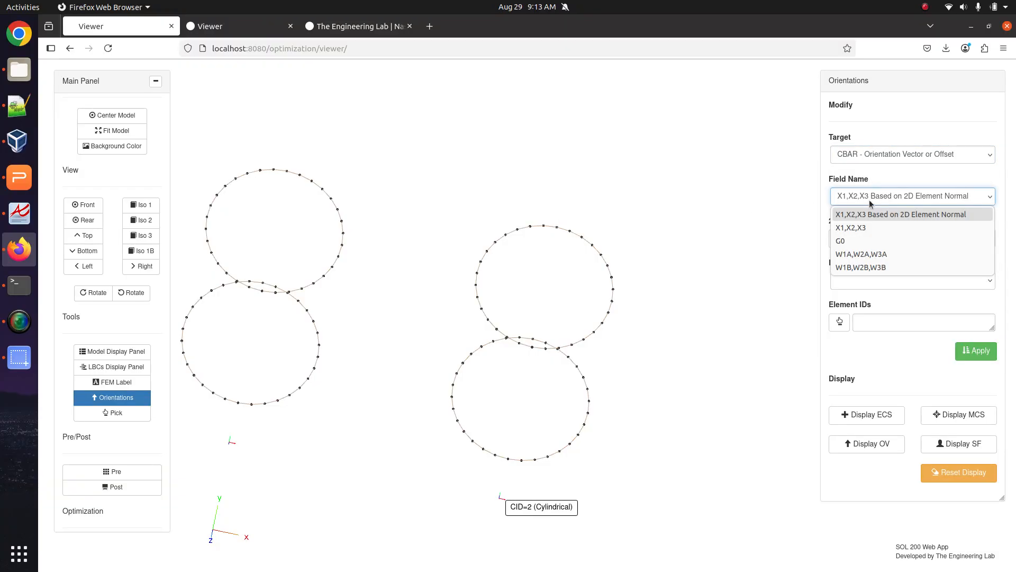
{"action": "left_click", "coordinate": [850, 228]}
{"action": "left_click", "coordinate": [858, 239]}
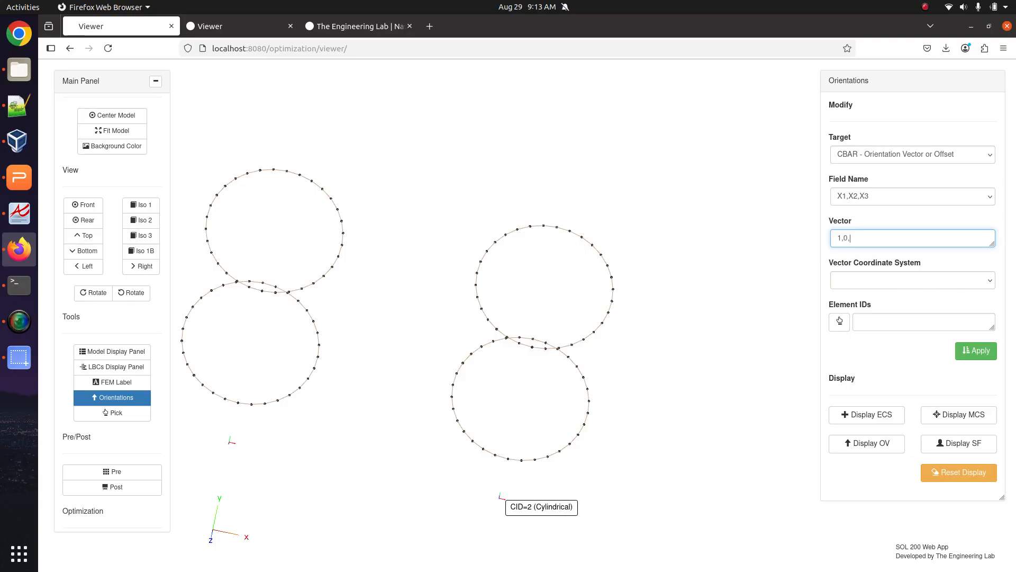
{"action": "key", "text": "Tab"}
{"action": "left_click", "coordinate": [944, 288]}
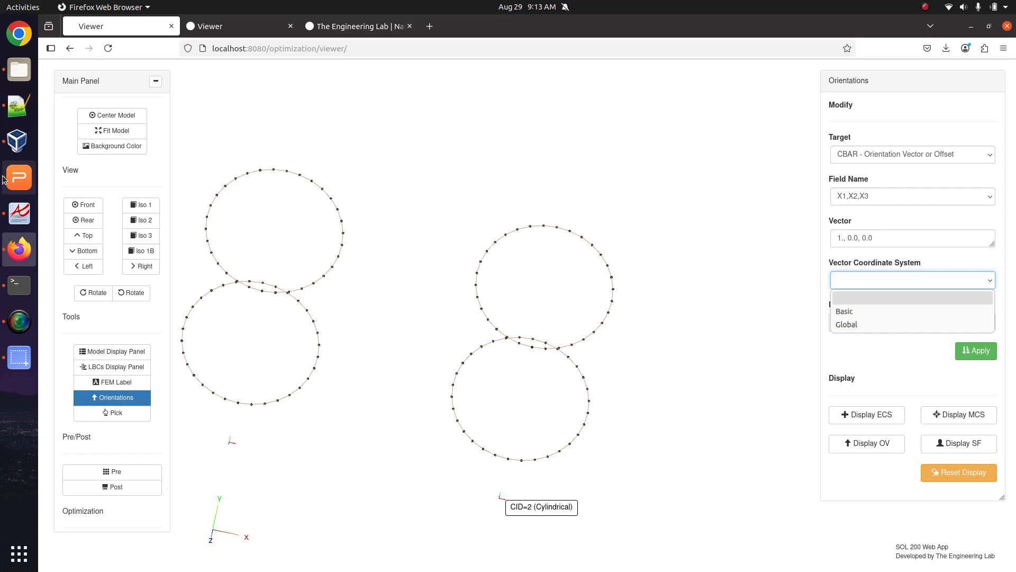
Switch to the MSC Nastran Quick Reference Guide and look up the OFFT orientation vector table in the CBAR remarks
{"action": "left_click", "coordinate": [19, 213]}
{"action": "scroll", "coordinate": [421, 304], "scroll_direction": "down", "scroll_amount": 12}
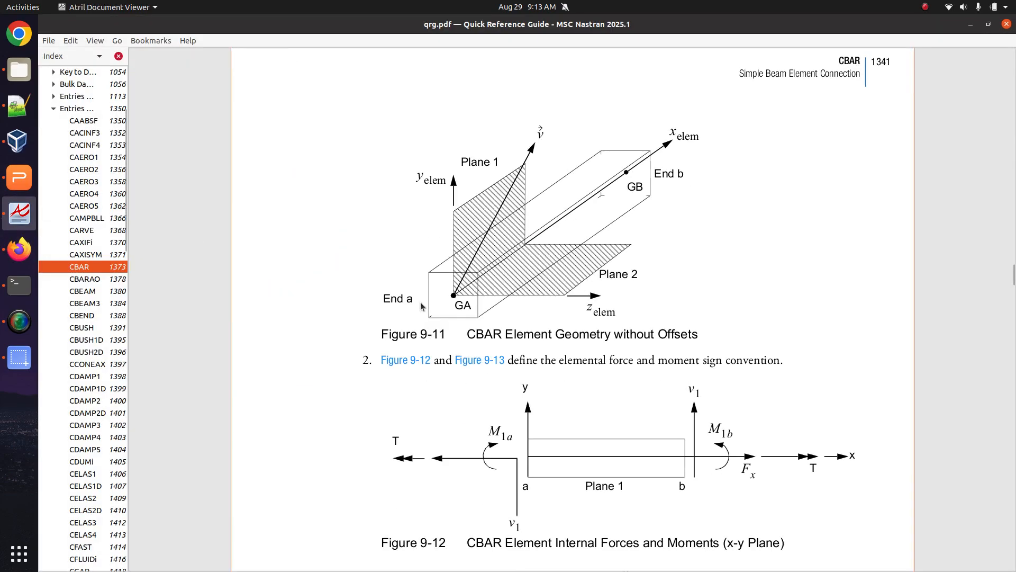
{"action": "scroll", "coordinate": [421, 306], "scroll_direction": "down", "scroll_amount": 15}
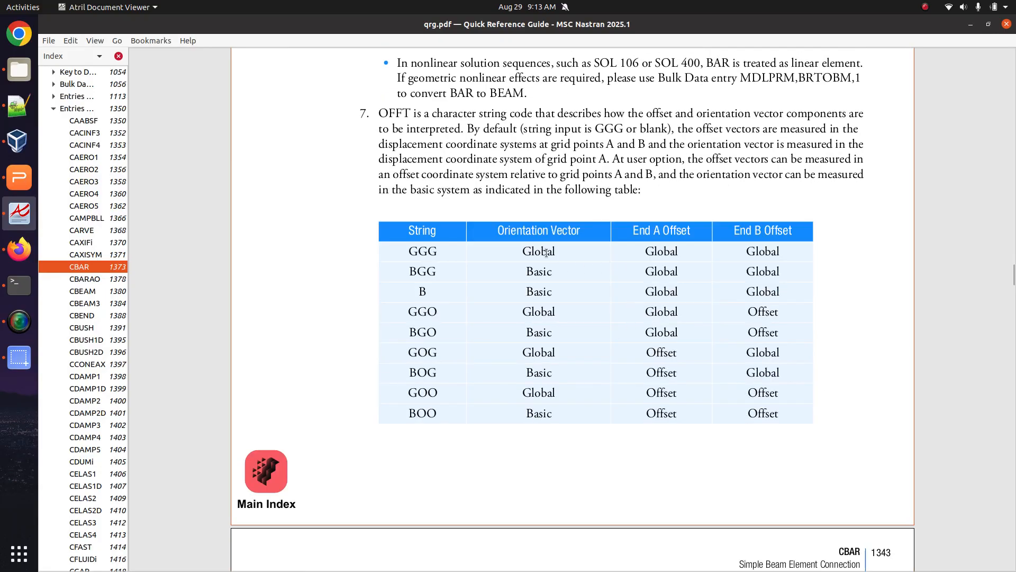
Return from the reference guide to the Viewer in Firefox and set the Vector Coordinate System to Global
{"action": "double_click", "coordinate": [546, 253]}
{"action": "left_click", "coordinate": [964, 23]}
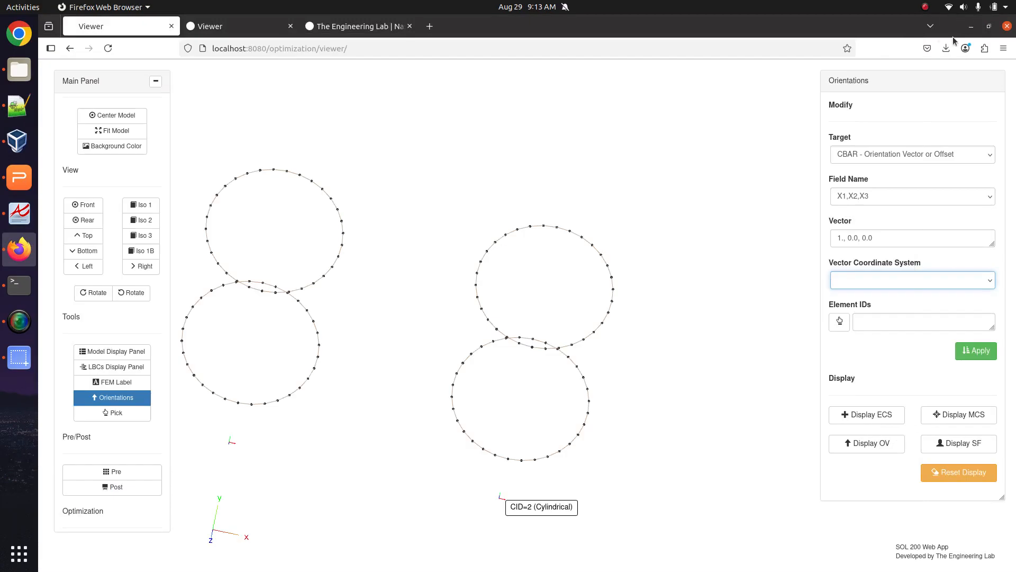
{"action": "left_click", "coordinate": [858, 281]}
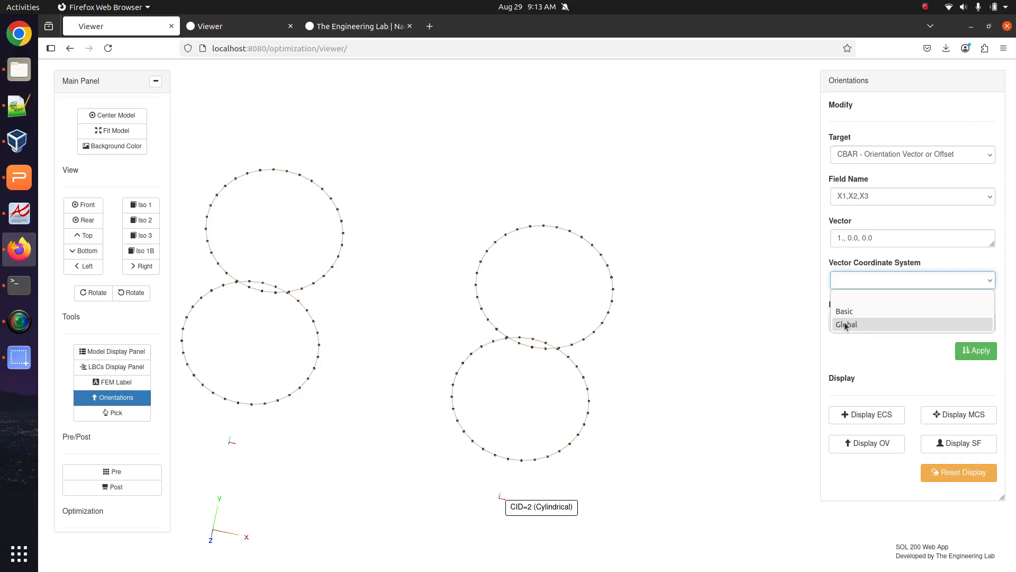
{"action": "left_click", "coordinate": [845, 324]}
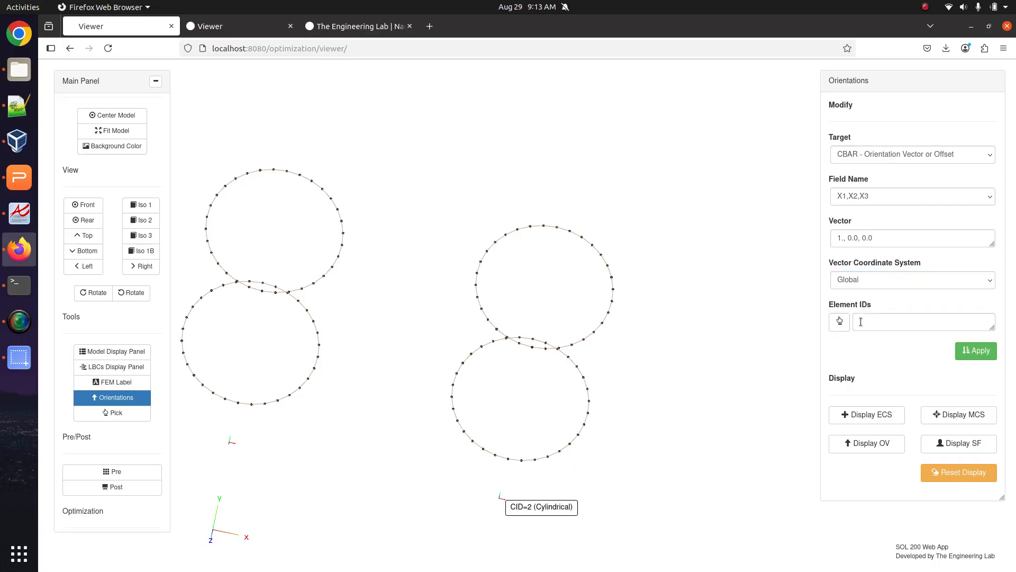
Pick all 1D elements of the first pair of rings as element IDs for the orientation vector
{"action": "left_click", "coordinate": [840, 323]}
{"action": "right_click_drag", "start_coordinate": [408, 285], "coordinate": [656, 344]}
{"action": "left_click", "coordinate": [714, 350]}
{"action": "left_click", "coordinate": [748, 240]}
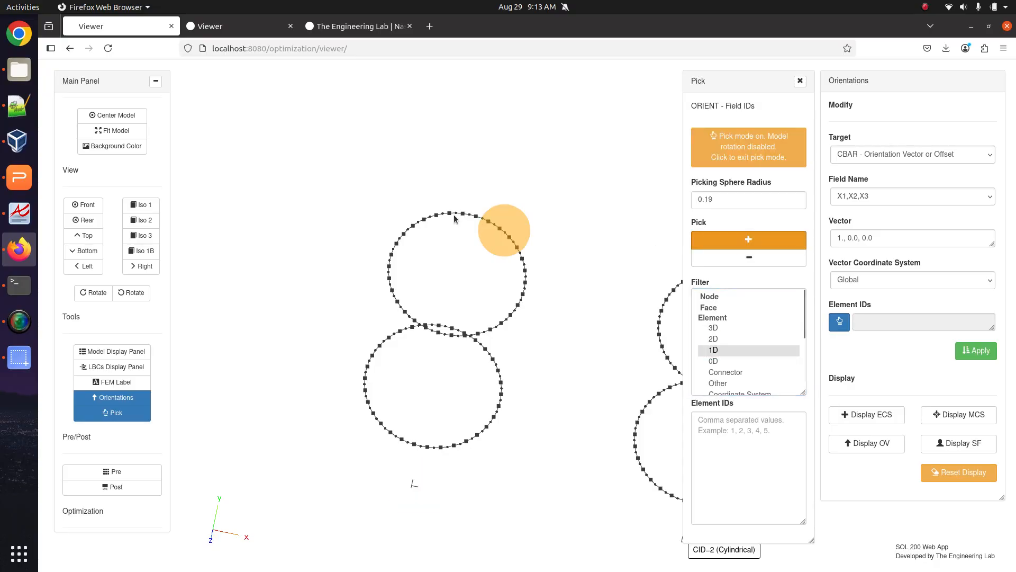
{"action": "mouse_move", "coordinate": [413, 226]}
{"action": "left_mouse_down"}
{"action": "mouse_move", "coordinate": [408, 310]}
{"action": "mouse_move", "coordinate": [446, 331]}
{"action": "mouse_move", "coordinate": [515, 296]}
{"action": "mouse_move", "coordinate": [488, 226]}
{"action": "mouse_move", "coordinate": [444, 335]}
{"action": "mouse_move", "coordinate": [386, 332]}
{"action": "mouse_move", "coordinate": [368, 398]}
{"action": "mouse_move", "coordinate": [446, 445]}
{"action": "mouse_move", "coordinate": [486, 370]}
{"action": "mouse_move", "coordinate": [445, 318]}
{"action": "mouse_move", "coordinate": [418, 324]}
{"action": "mouse_move", "coordinate": [513, 304]}
{"action": "left_mouse_up"}
{"action": "left_click", "coordinate": [736, 152]}
{"action": "left_click_drag", "start_coordinate": [509, 259], "coordinate": [500, 333]}
{"action": "left_click", "coordinate": [735, 242]}
{"action": "mouse_move", "coordinate": [480, 203]}
{"action": "left_mouse_down"}
{"action": "mouse_move", "coordinate": [415, 205]}
{"action": "mouse_move", "coordinate": [475, 207]}
{"action": "left_mouse_up"}
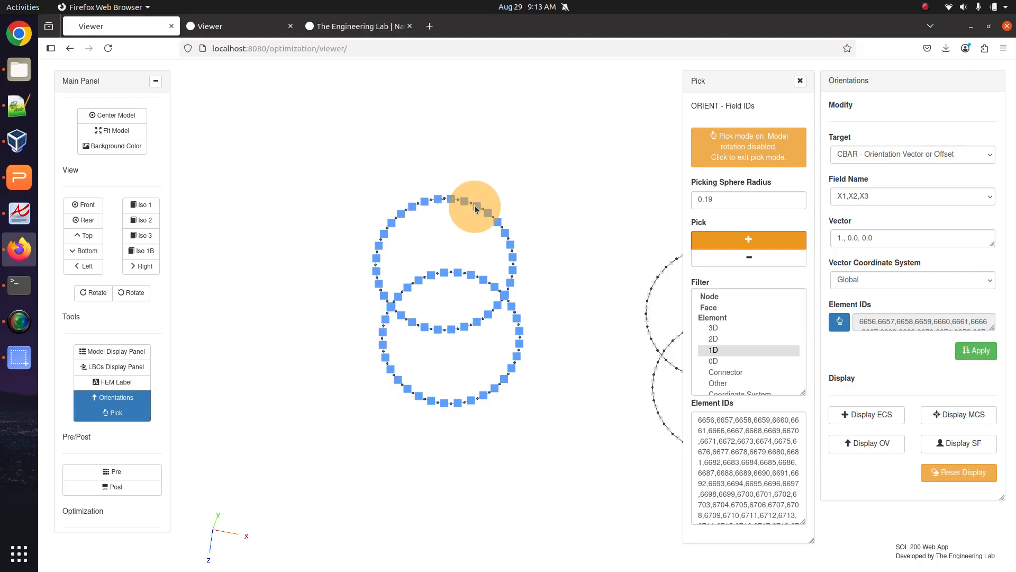
Add the 1D elements of the second pair of rings to the picked element IDs and exit pick mode
{"action": "right_click_drag", "start_coordinate": [460, 201], "coordinate": [224, 169]}
{"action": "mouse_move", "coordinate": [418, 205]}
{"action": "left_mouse_down"}
{"action": "mouse_move", "coordinate": [397, 205]}
{"action": "mouse_move", "coordinate": [363, 243]}
{"action": "mouse_move", "coordinate": [363, 302]}
{"action": "mouse_move", "coordinate": [438, 338]}
{"action": "mouse_move", "coordinate": [483, 279]}
{"action": "mouse_move", "coordinate": [427, 200]}
{"action": "mouse_move", "coordinate": [424, 278]}
{"action": "mouse_move", "coordinate": [462, 294]}
{"action": "mouse_move", "coordinate": [494, 357]}
{"action": "mouse_move", "coordinate": [397, 392]}
{"action": "mouse_move", "coordinate": [344, 333]}
{"action": "mouse_move", "coordinate": [479, 296]}
{"action": "left_mouse_up"}
{"action": "left_click", "coordinate": [752, 157]}
{"action": "right_click_drag", "start_coordinate": [426, 226], "coordinate": [478, 270]}
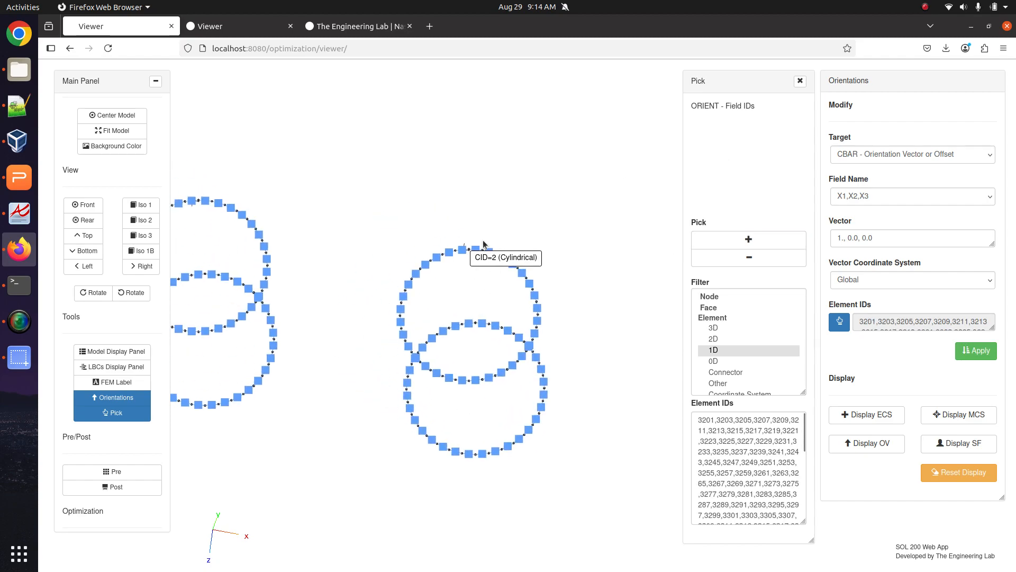
Turn off Display Detail for the CORD2C coordinate system and reopen the Orientations tool
{"action": "left_click", "coordinate": [101, 352]}
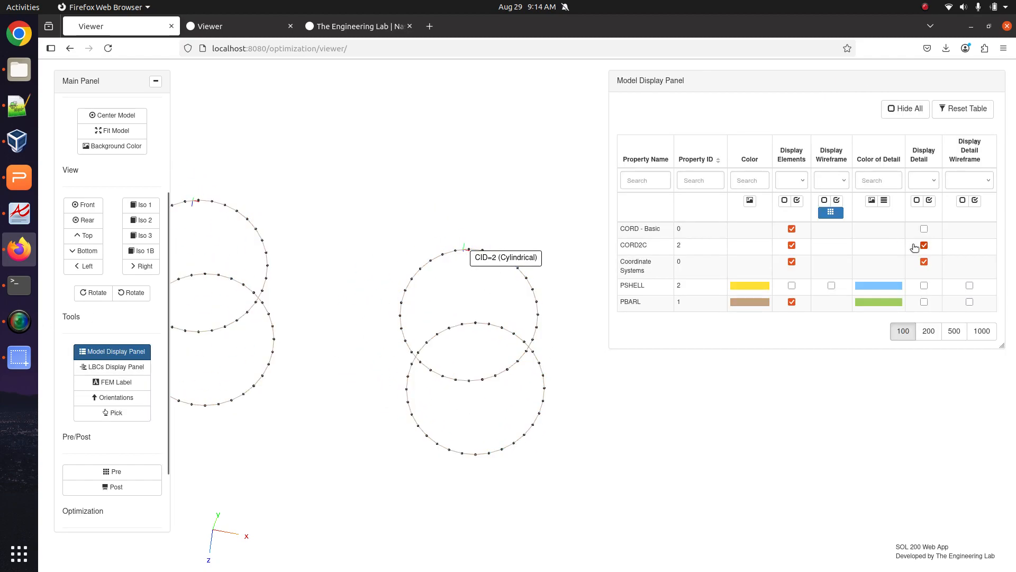
{"action": "left_click", "coordinate": [135, 351]}
{"action": "left_click", "coordinate": [113, 397]}
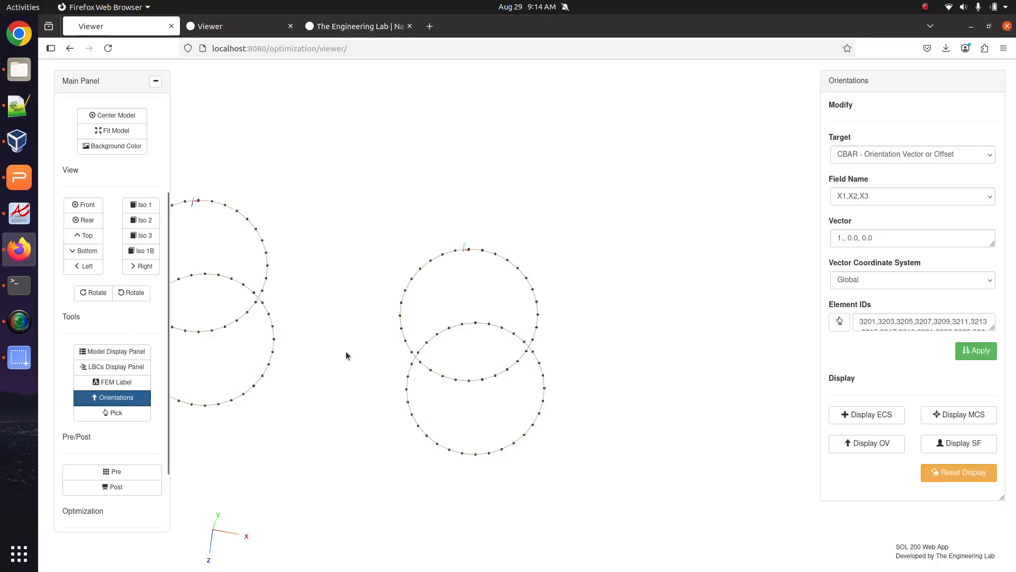
Review the picked 1D elements on all rings and apply the Global orientation vector 1, 0, 0 to them
{"action": "left_click", "coordinate": [839, 321]}
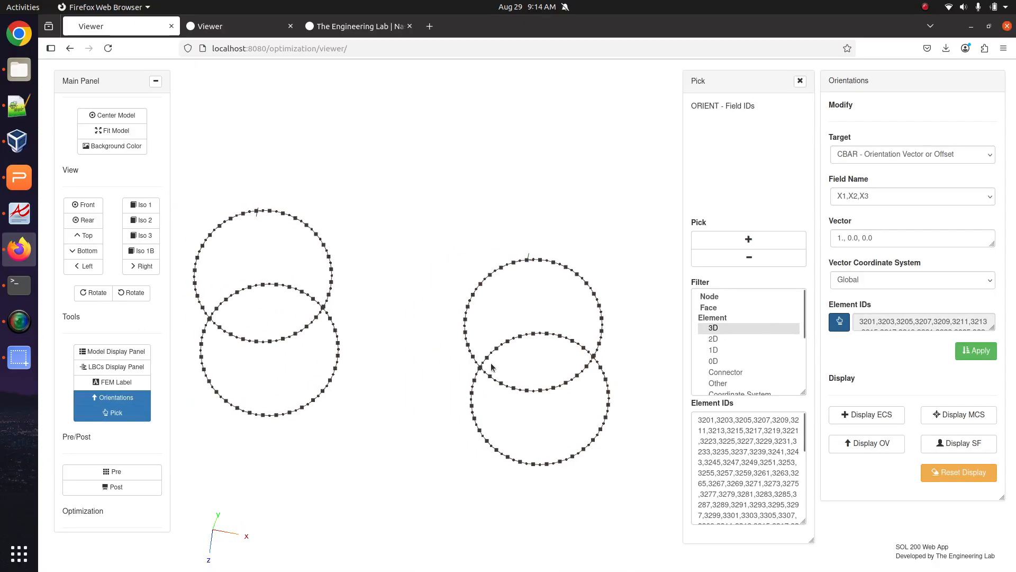
{"action": "left_click", "coordinate": [713, 351]}
{"action": "left_click_drag", "start_coordinate": [419, 329], "coordinate": [400, 344]}
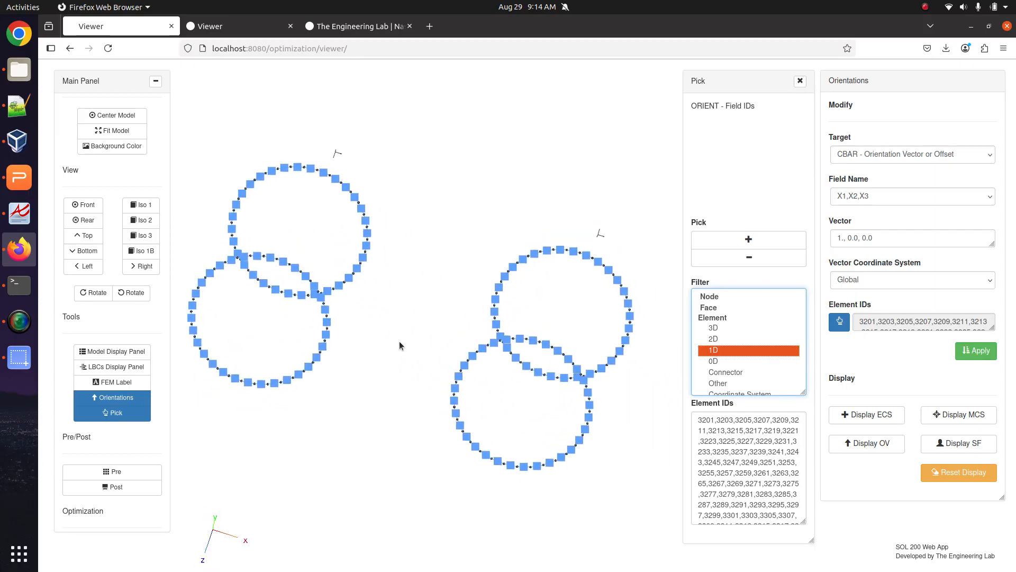
{"action": "left_click", "coordinate": [845, 328]}
{"action": "left_click", "coordinate": [975, 350]}
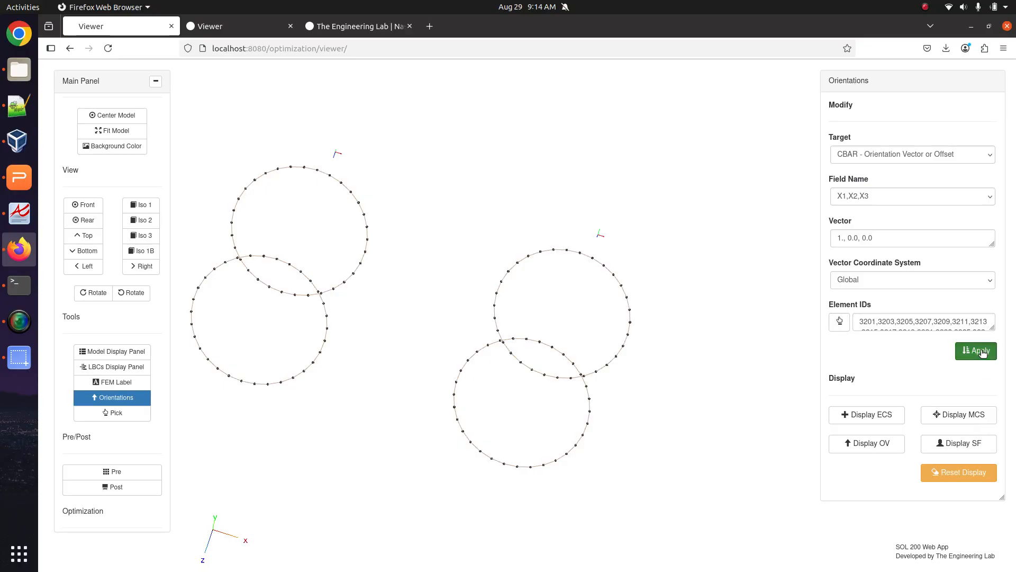
Examine the direction of the applied orientation vectors on both pairs of rings
{"action": "left_click_drag", "start_coordinate": [561, 413], "coordinate": [555, 386]}
{"action": "right_click_drag", "start_coordinate": [555, 386], "coordinate": [674, 389]}
{"action": "scroll", "coordinate": [470, 350], "scroll_direction": "up", "scroll_amount": 5}
{"action": "scroll", "coordinate": [469, 351], "scroll_direction": "up", "scroll_amount": 5}
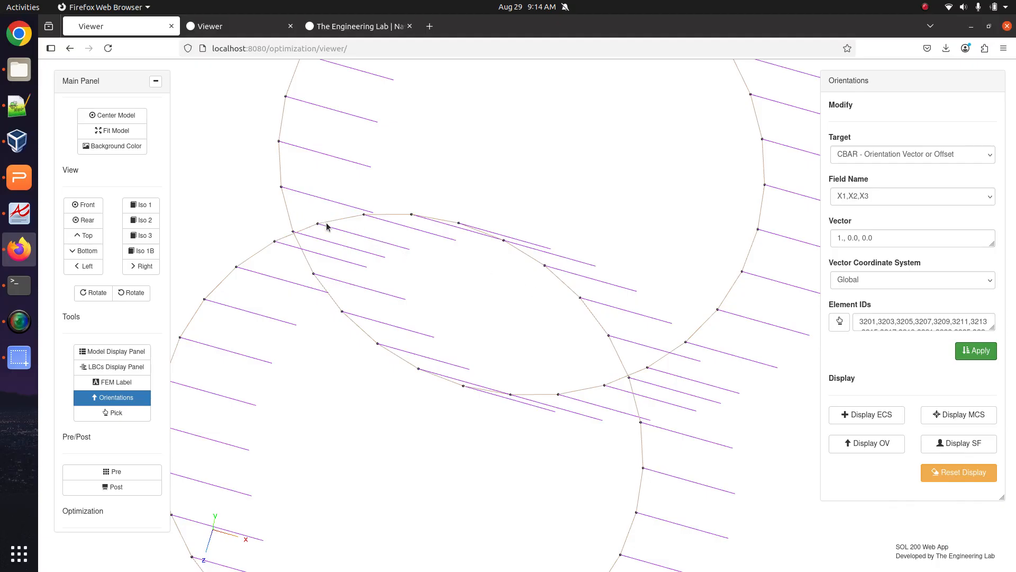
{"action": "left_click_drag", "start_coordinate": [507, 255], "coordinate": [467, 214]}
{"action": "right_click_drag", "start_coordinate": [467, 211], "coordinate": [488, 336]}
{"action": "left_click_drag", "start_coordinate": [491, 325], "coordinate": [569, 182]}
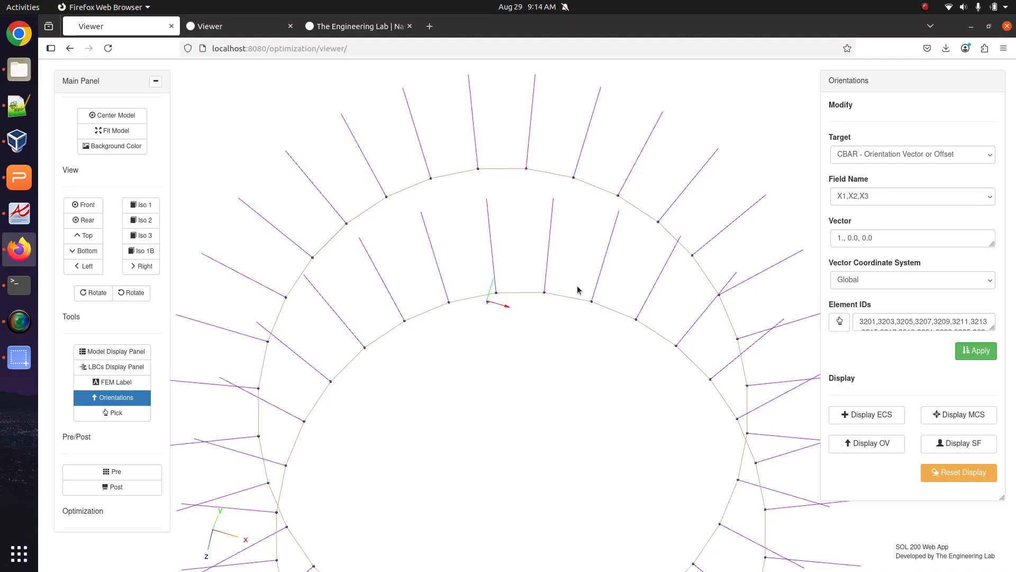
{"action": "scroll", "coordinate": [578, 290], "scroll_direction": "down", "scroll_amount": 5}
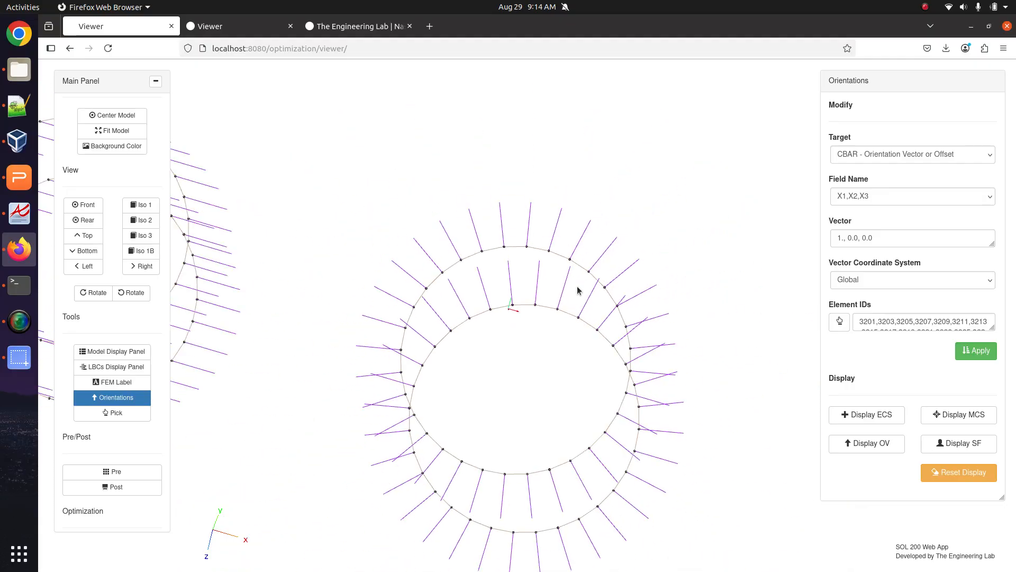
Turn on Display Detail and Display Detail Wireframe for the PBARL property
{"action": "left_click", "coordinate": [122, 352]}
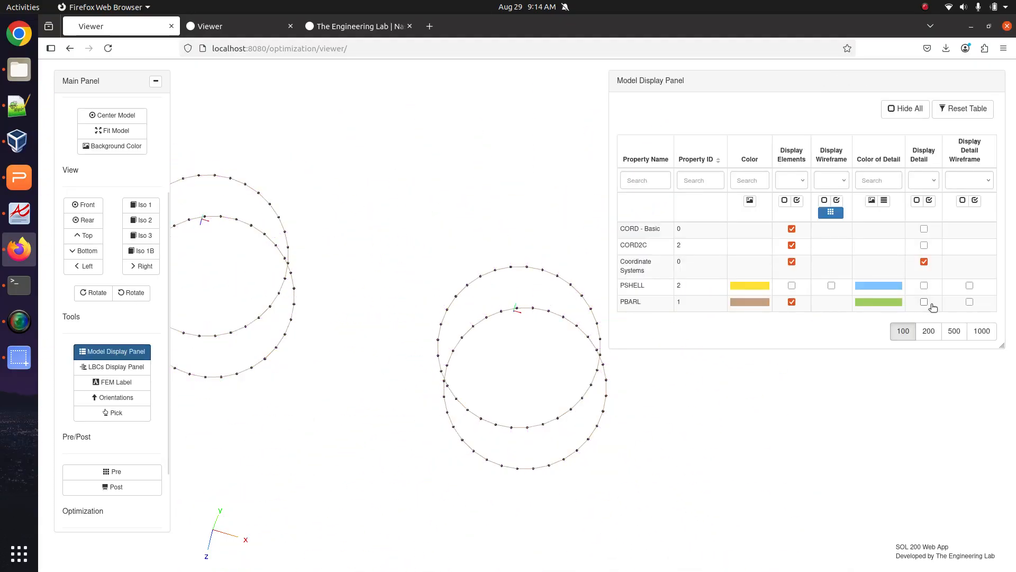
{"action": "left_click", "coordinate": [969, 302]}
{"action": "left_click", "coordinate": [139, 351]}
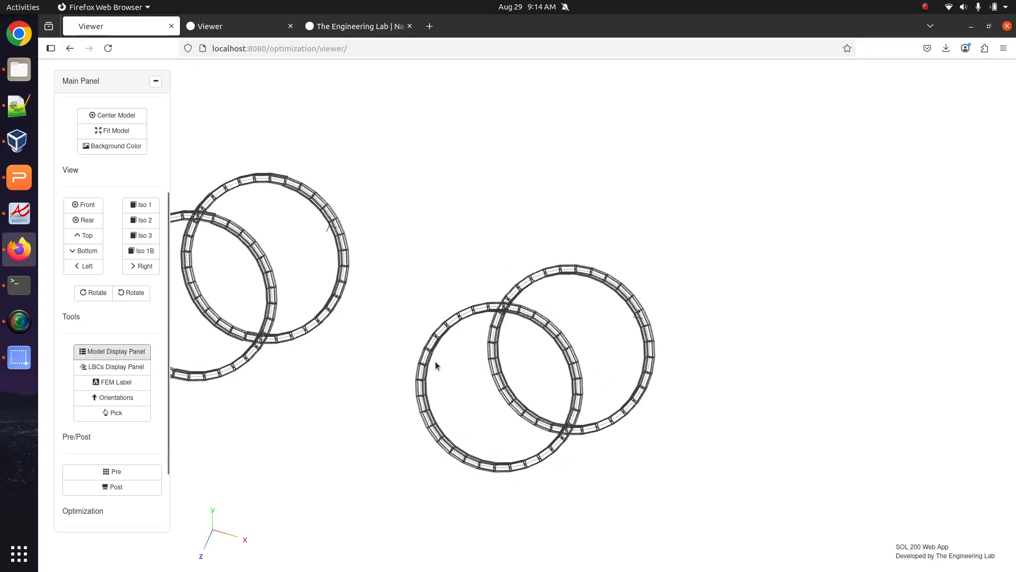
{"action": "left_click_drag", "start_coordinate": [435, 363], "coordinate": [136, 351]}
{"action": "left_click", "coordinate": [136, 351]}
{"action": "left_click", "coordinate": [924, 301]}
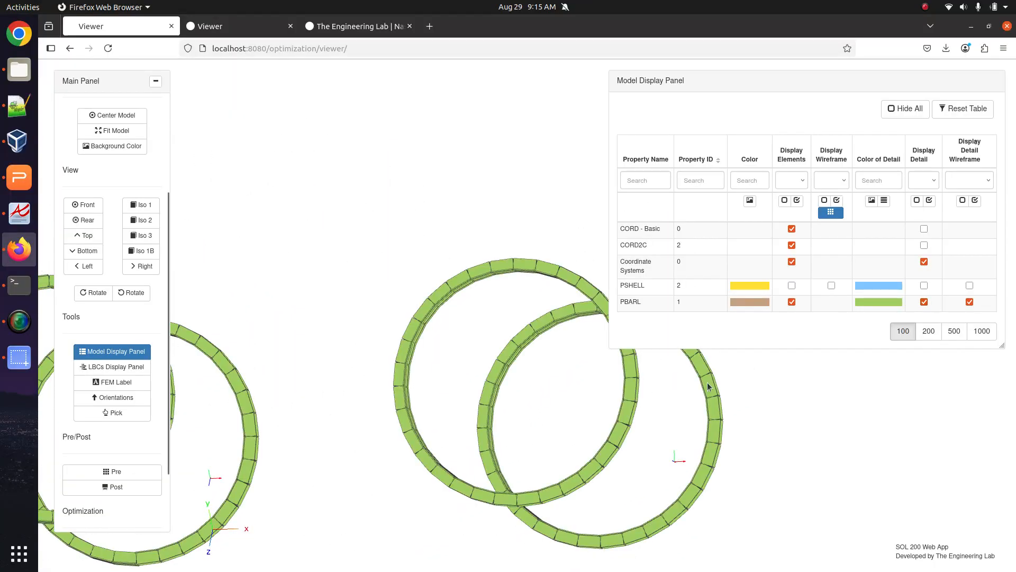
Inspect the beam cross-sections around the rings up close
{"action": "left_click_drag", "start_coordinate": [418, 371], "coordinate": [479, 379]}
{"action": "scroll", "coordinate": [477, 354], "scroll_direction": "up", "scroll_amount": 5}
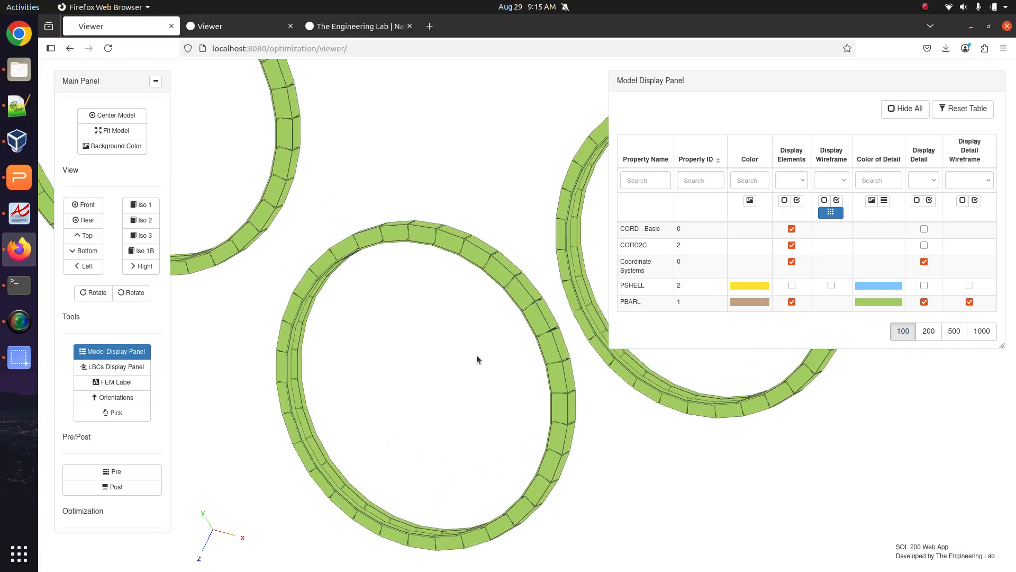
{"action": "scroll", "coordinate": [450, 249], "scroll_direction": "up", "scroll_amount": 3}
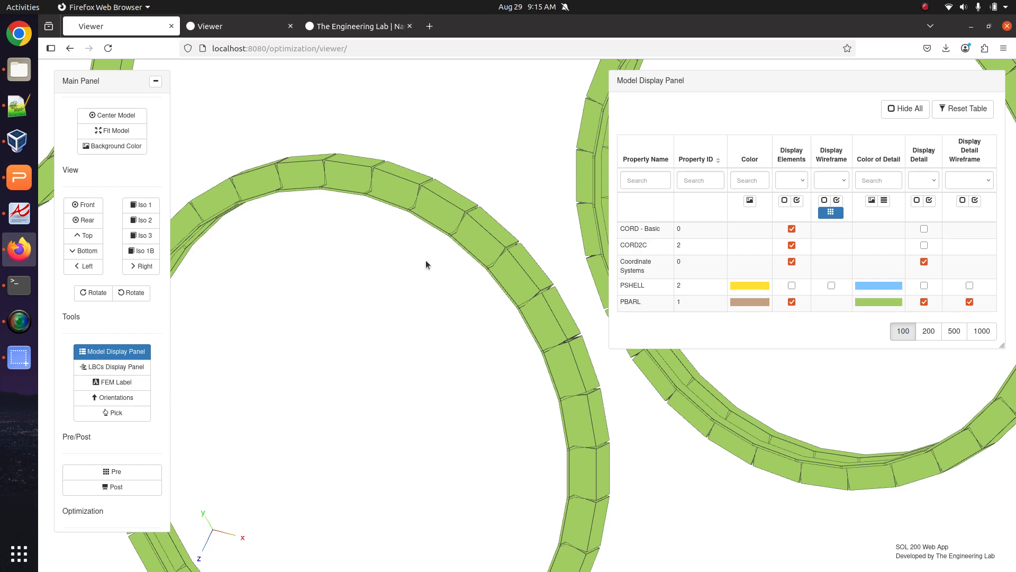
{"action": "right_click_drag", "start_coordinate": [370, 316], "coordinate": [553, 332]}
{"action": "left_click_drag", "start_coordinate": [554, 333], "coordinate": [487, 233]}
{"action": "right_click_drag", "start_coordinate": [350, 273], "coordinate": [469, 202]}
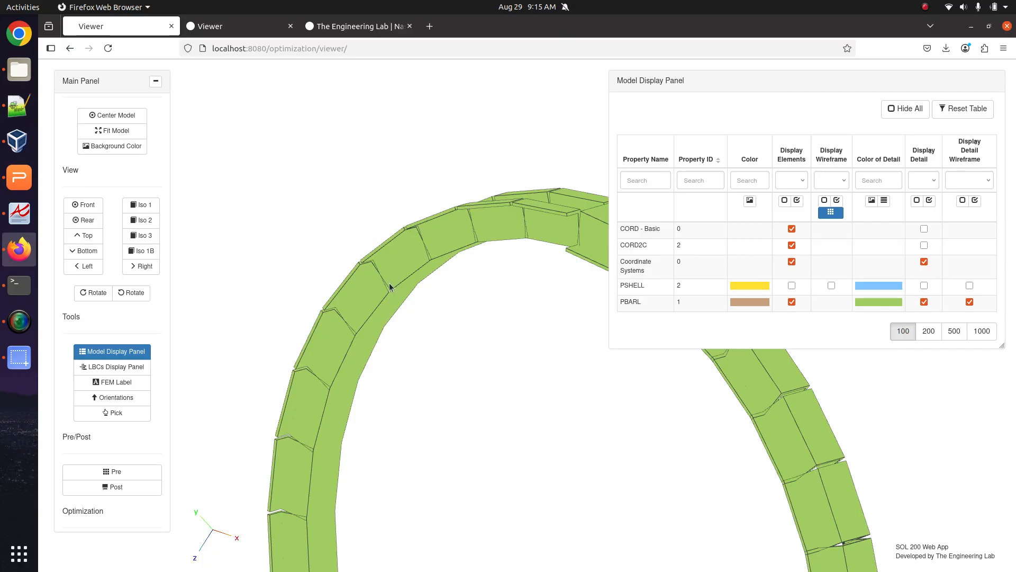
Display the orientation vectors on top of the beam cross-sections and compare them across all the rings
{"action": "left_click", "coordinate": [140, 398]}
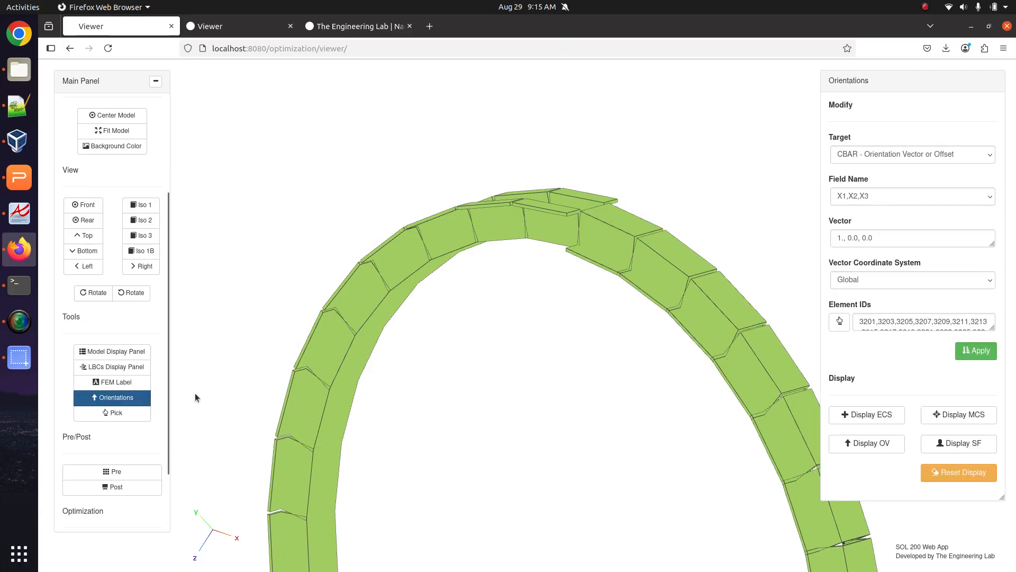
{"action": "left_click", "coordinate": [892, 442]}
{"action": "right_click_drag", "start_coordinate": [642, 417], "coordinate": [289, 203]}
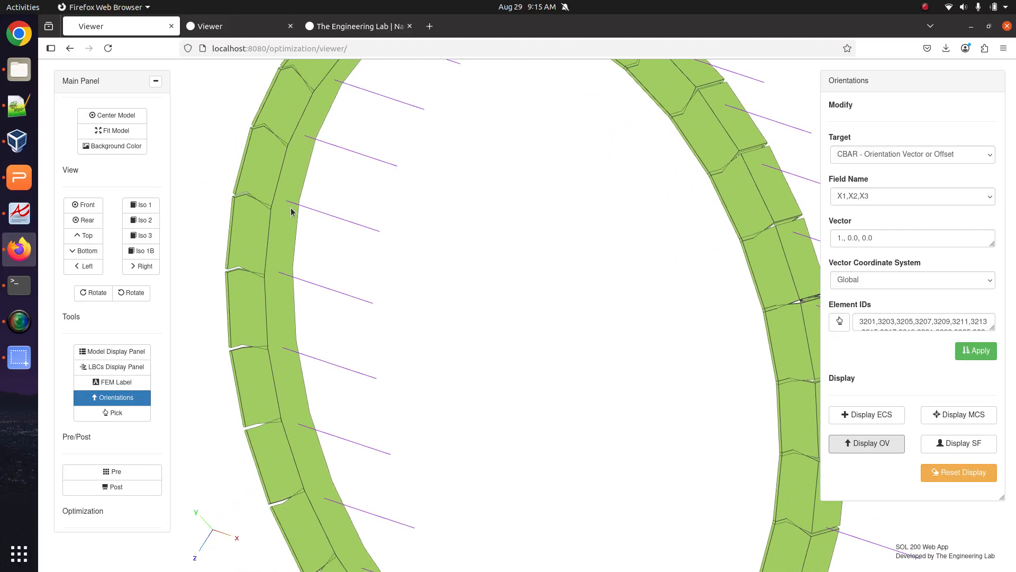
{"action": "right_click_drag", "start_coordinate": [442, 268], "coordinate": [356, 219]}
{"action": "right_click_drag", "start_coordinate": [205, 186], "coordinate": [233, 169]}
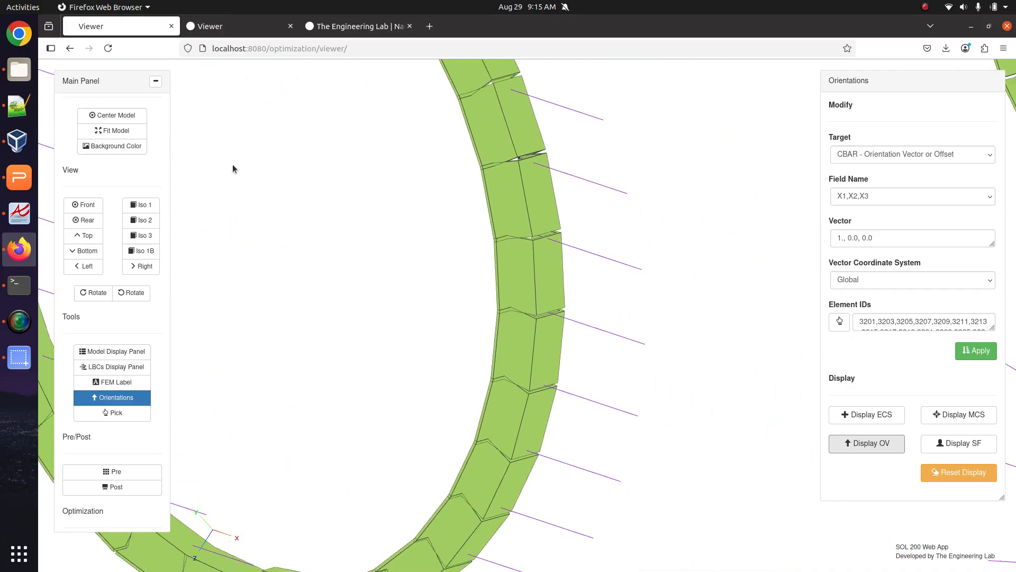
{"action": "right_click_drag", "start_coordinate": [510, 236], "coordinate": [449, 220]}
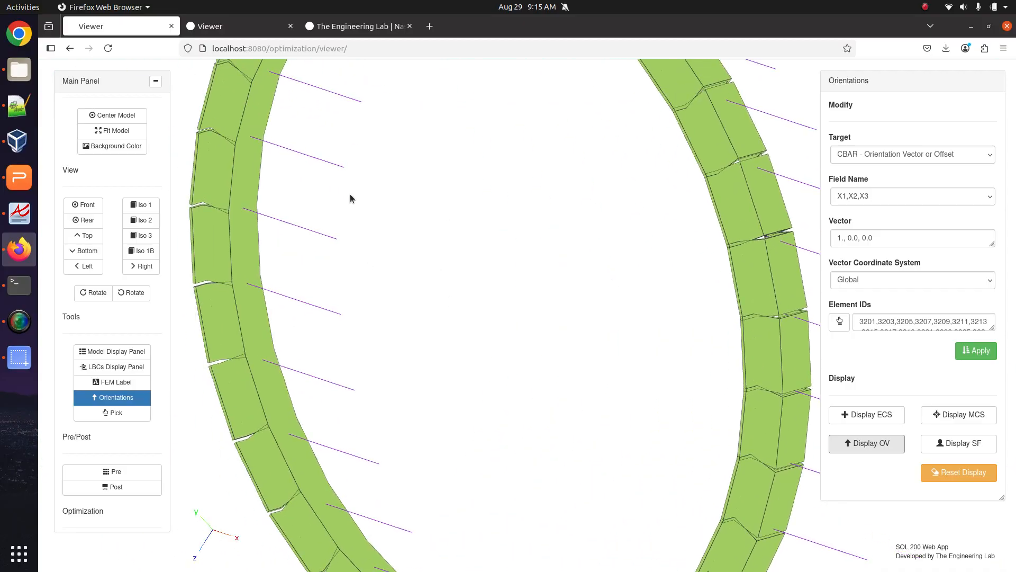
{"action": "scroll", "coordinate": [517, 326], "scroll_direction": "down", "scroll_amount": 8}
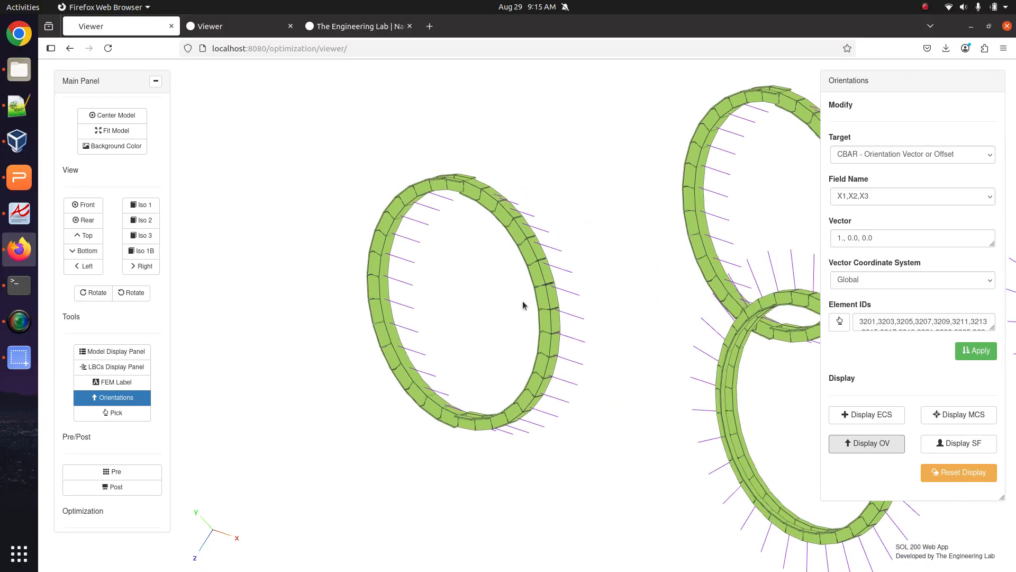
{"action": "right_click_drag", "start_coordinate": [522, 306], "coordinate": [496, 328]}
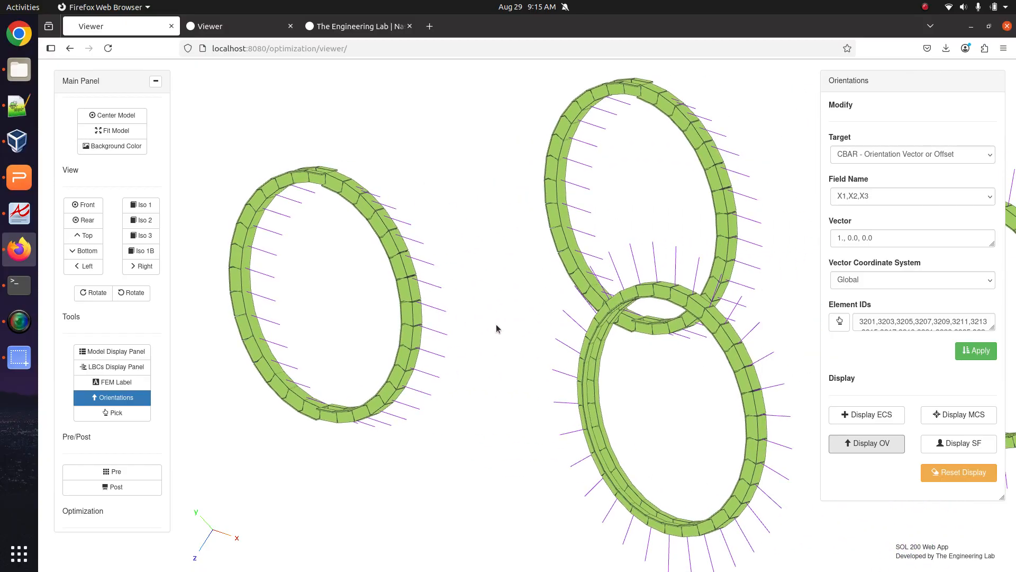
{"action": "left_click", "coordinate": [908, 197]}
{"action": "left_click", "coordinate": [908, 199]}
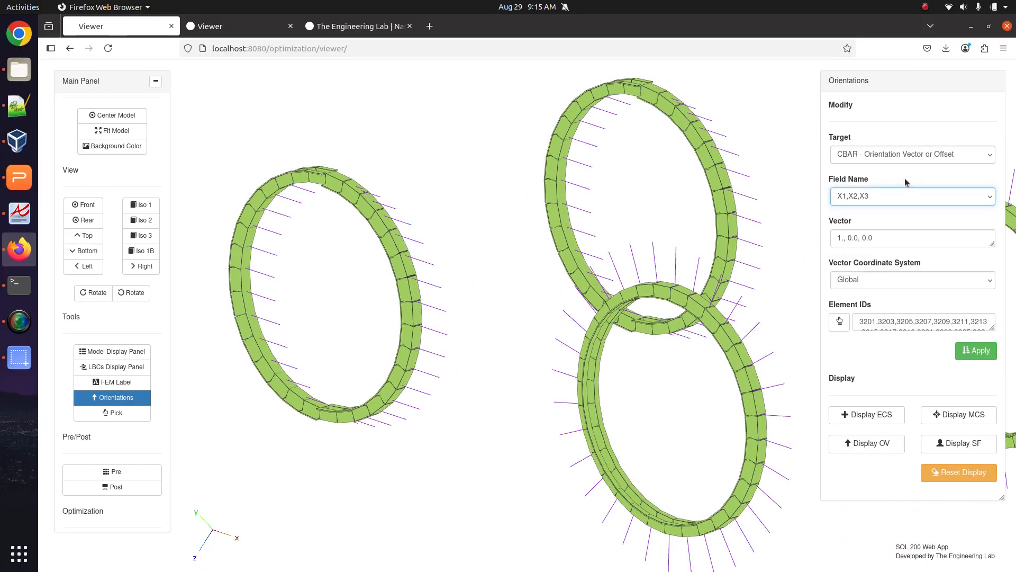
{"action": "left_click_drag", "start_coordinate": [490, 317], "coordinate": [524, 328]}
{"action": "right_click_drag", "start_coordinate": [523, 332], "coordinate": [400, 357]}
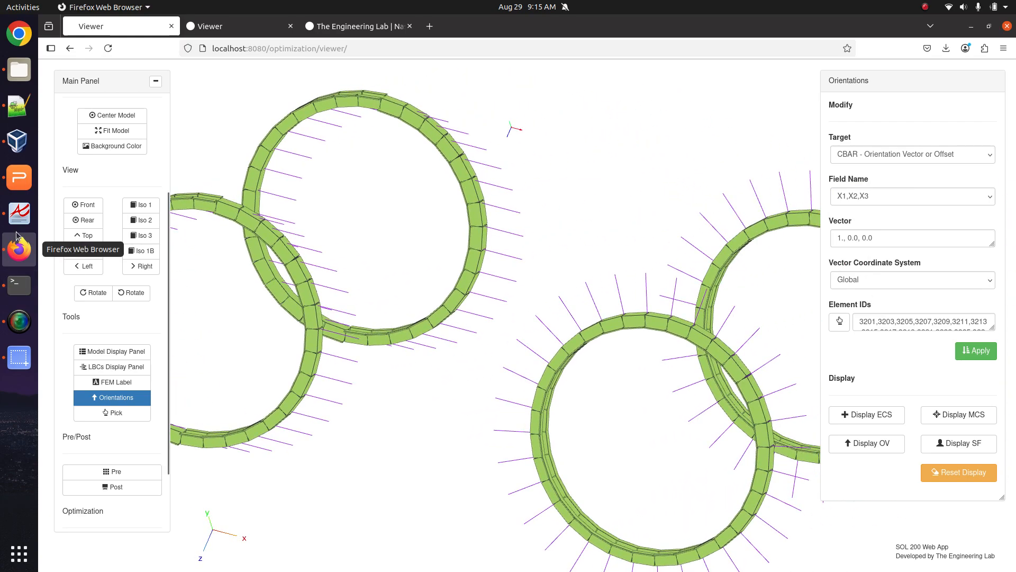
Switch to WPS Presentation and review the two slides with the sketched <1,0,0> vectors
{"action": "left_click", "coordinate": [20, 177]}
{"action": "left_click", "coordinate": [137, 161]}
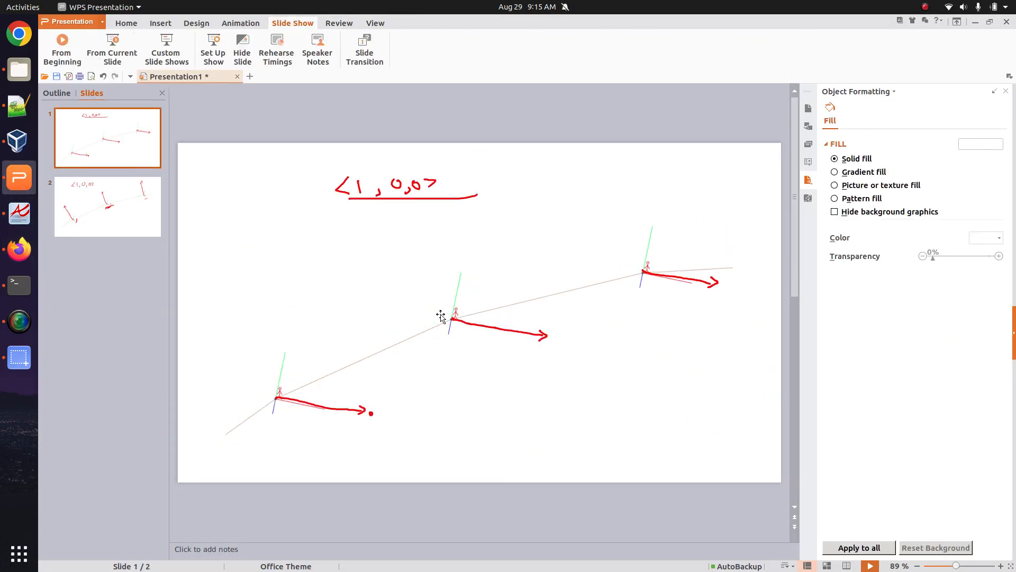
{"action": "left_click", "coordinate": [511, 341]}
{"action": "scroll", "coordinate": [206, 227], "scroll_direction": "down", "scroll_amount": 2}
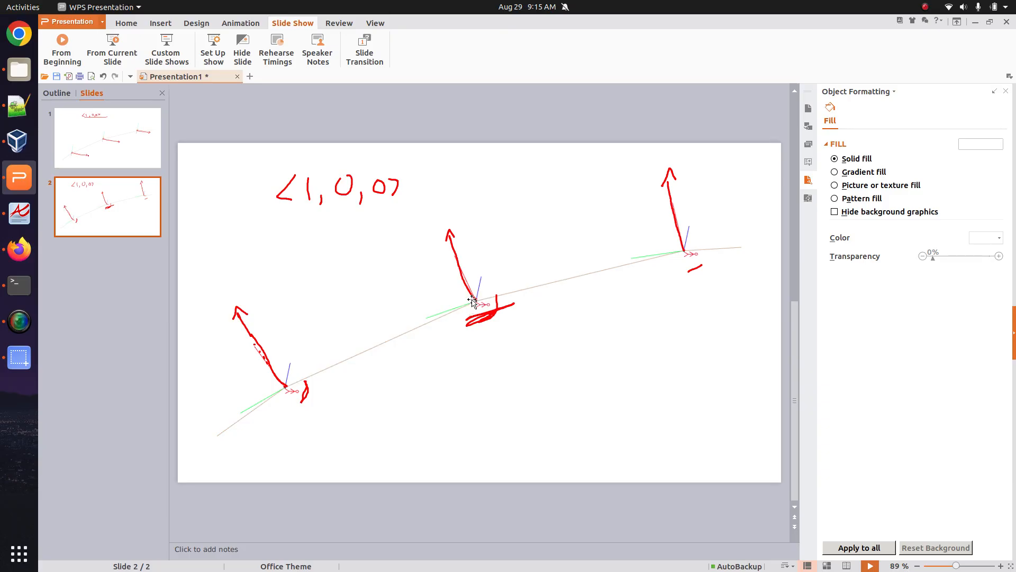
Switch back to the Viewer in Firefox and set the Vector Coordinate System to Basic
{"action": "left_click", "coordinate": [5, 242]}
{"action": "left_click_drag", "start_coordinate": [336, 308], "coordinate": [380, 305]}
{"action": "scroll", "coordinate": [357, 299], "scroll_direction": "down", "scroll_amount": 3}
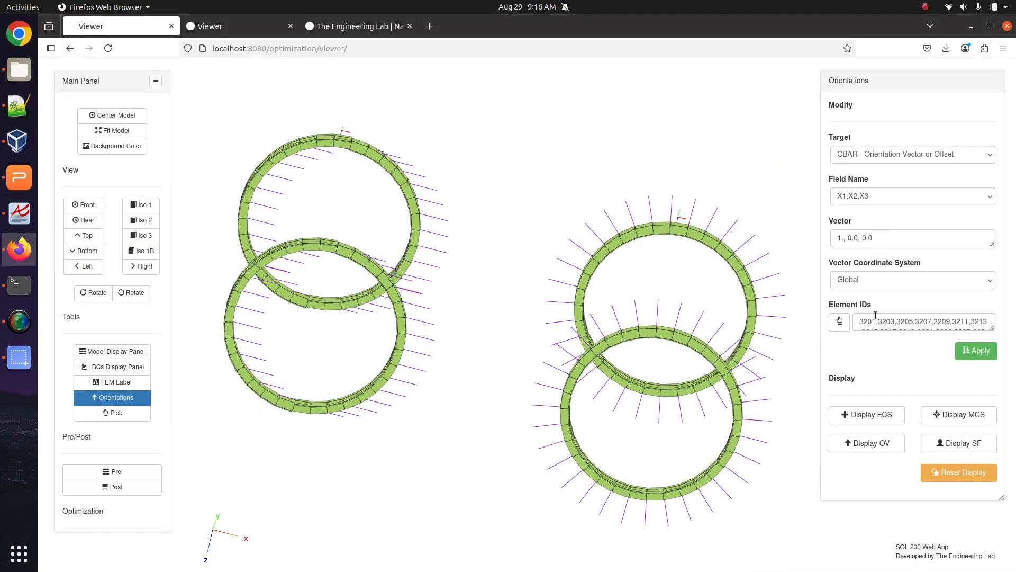
{"action": "left_click", "coordinate": [859, 281]}
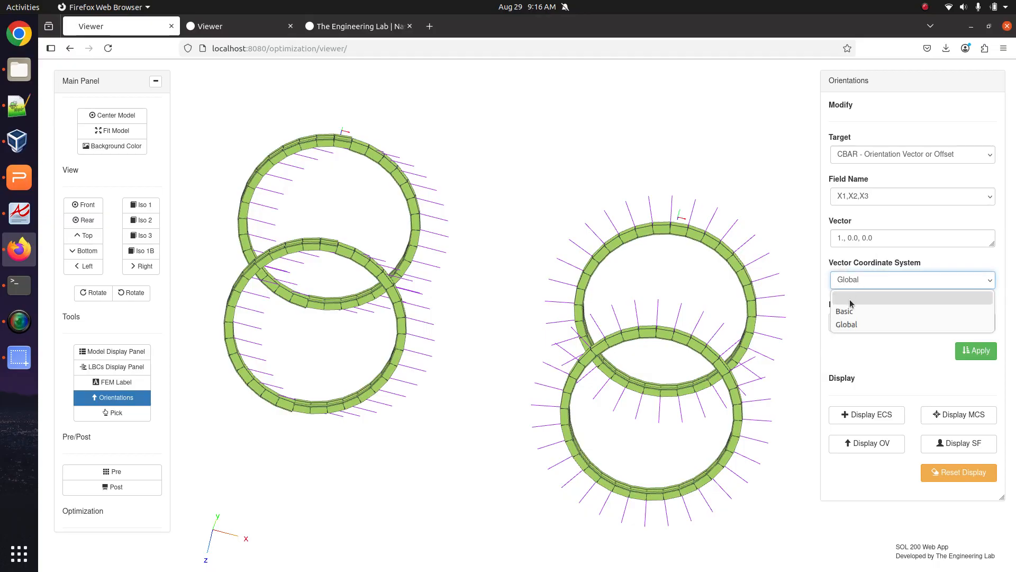
{"action": "left_click", "coordinate": [849, 312]}
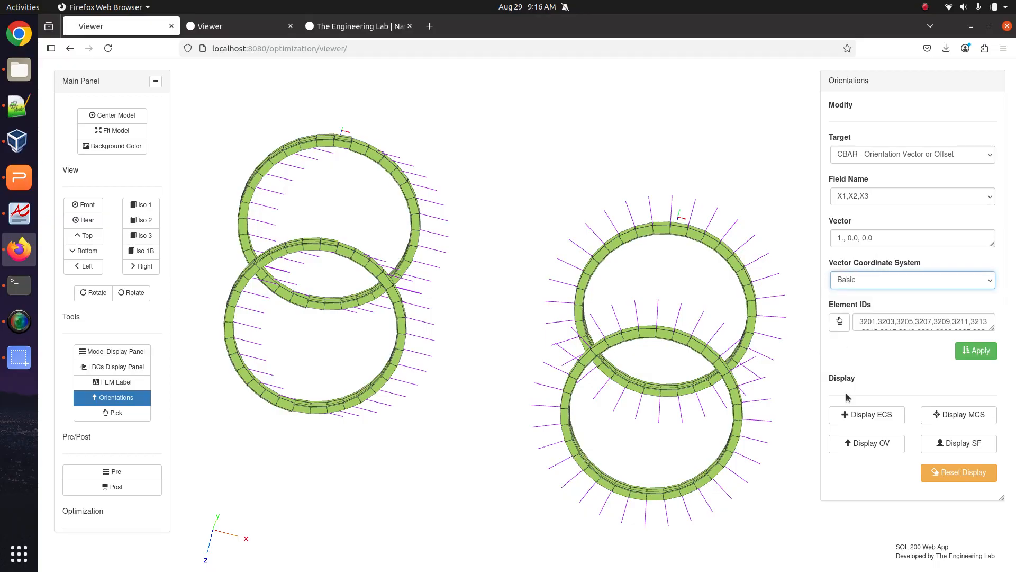
Set the orientation vector to 0.0, 1., 0.0 in the Basic coordinate system and apply it to the ring elements
{"action": "left_click_drag", "start_coordinate": [549, 350], "coordinate": [588, 342]}
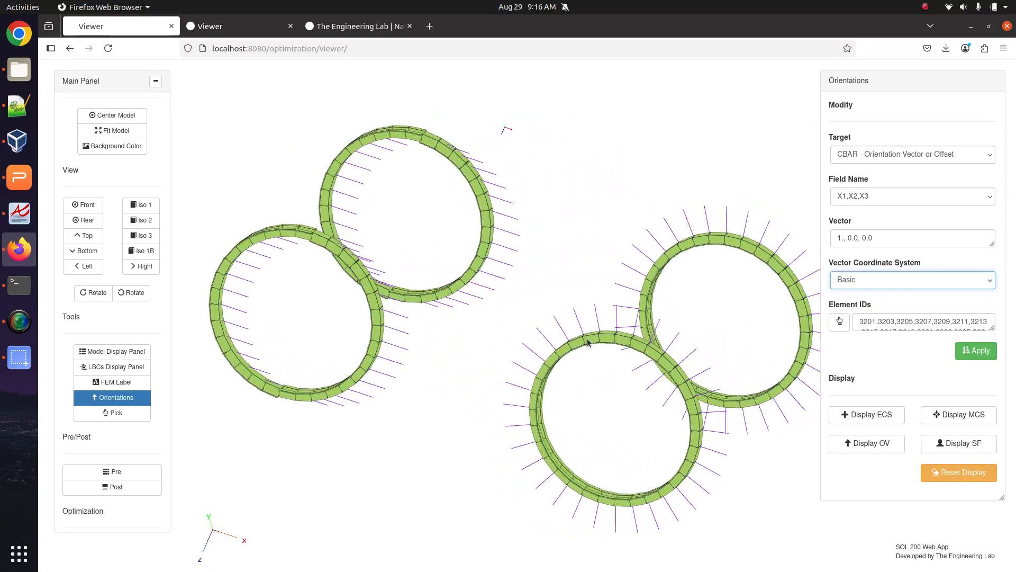
{"action": "triple_click", "coordinate": [900, 232]}
{"action": "type", "text": "0.,1.,"}
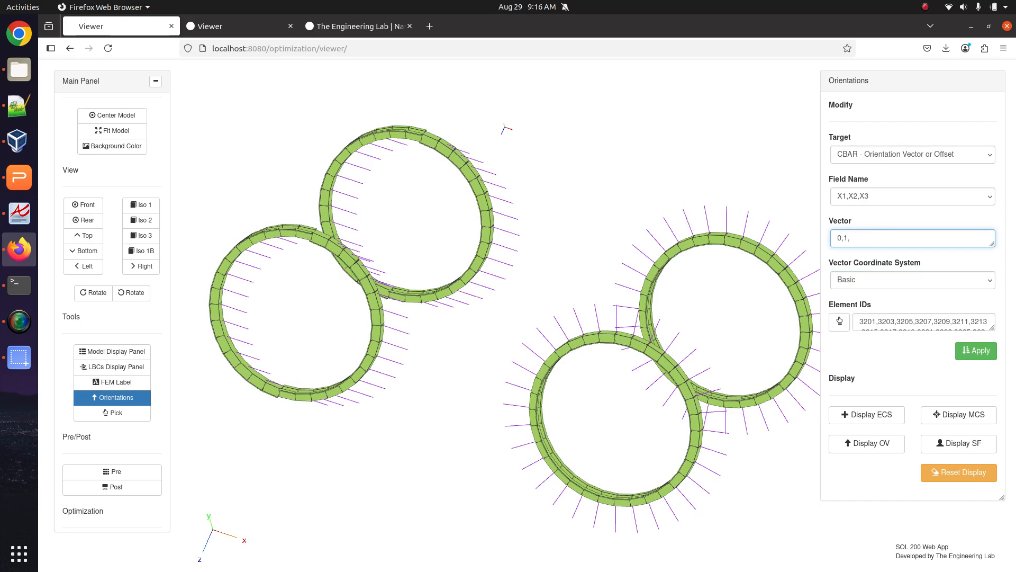
{"action": "key", "text": "Tab"}
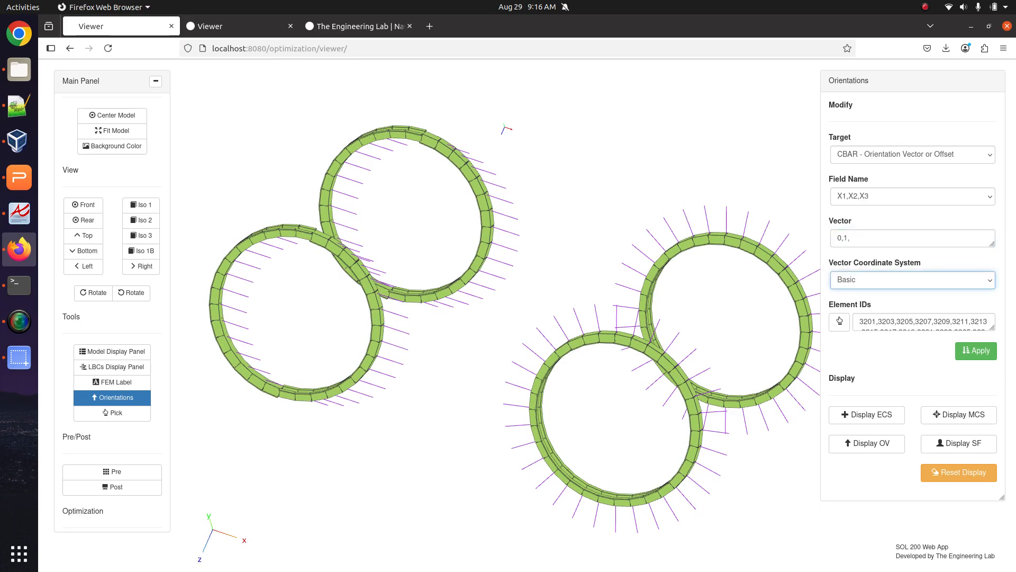
{"action": "left_click", "coordinate": [882, 241]}
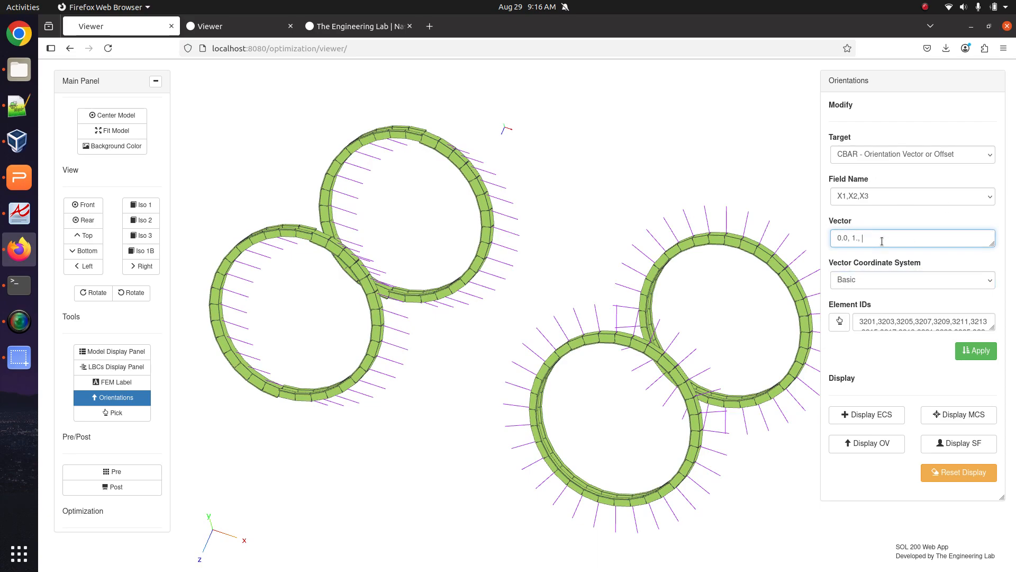
{"action": "type", "text": "0"}
{"action": "key", "text": "Tab"}
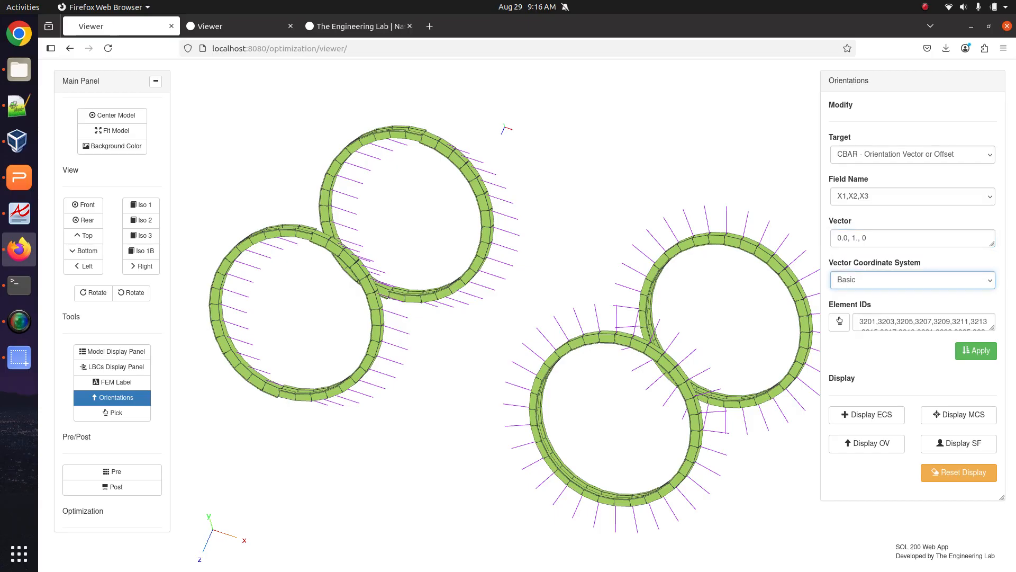
{"action": "left_click", "coordinate": [976, 351]}
{"action": "left_click", "coordinate": [846, 280]}
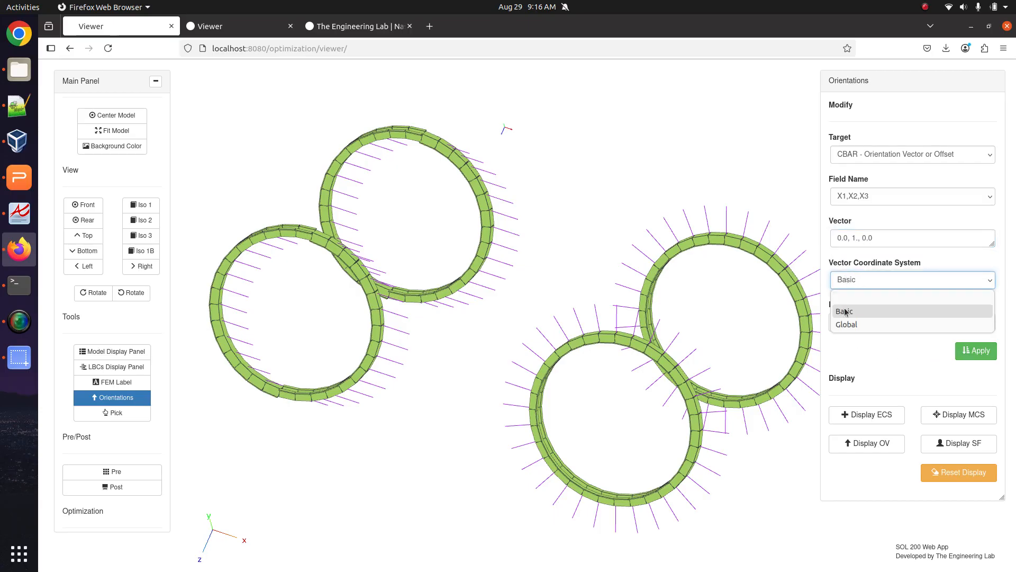
{"action": "left_click", "coordinate": [845, 311]}
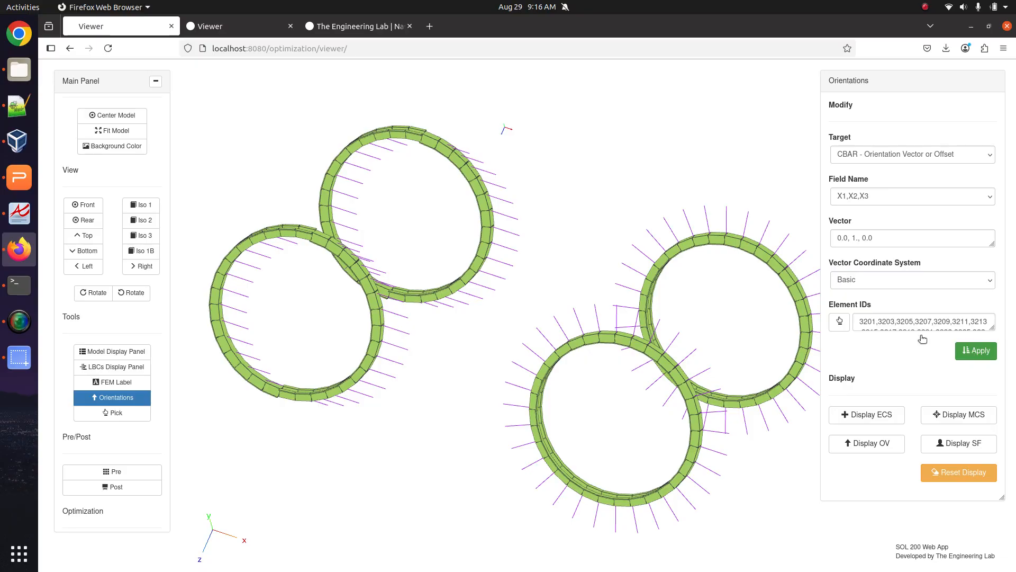
Examine the orientation vectors on all four rings from several angles and compare their direction with the basic y axis
{"action": "left_click_drag", "start_coordinate": [482, 446], "coordinate": [396, 345]}
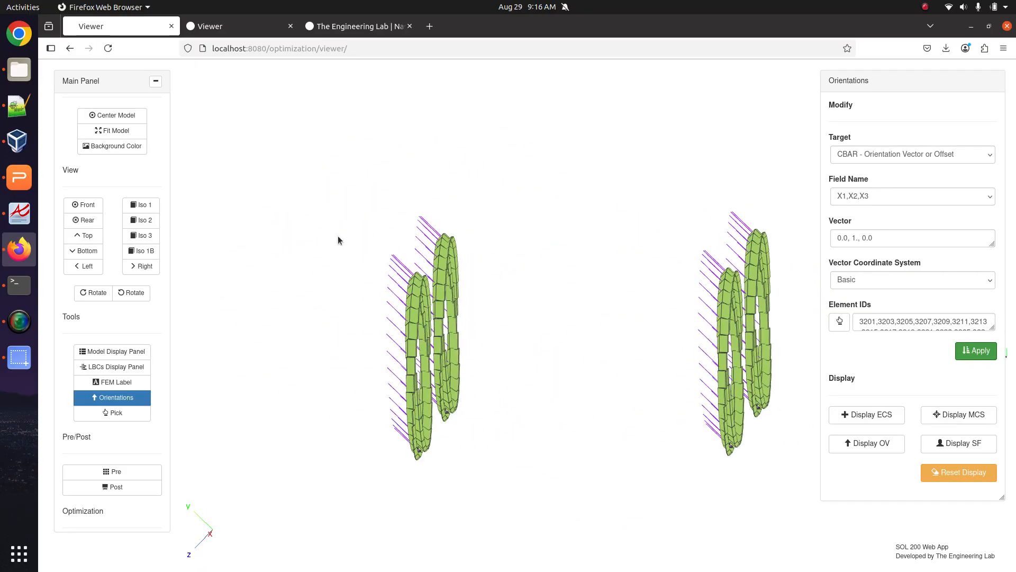
{"action": "left_click", "coordinate": [838, 282]}
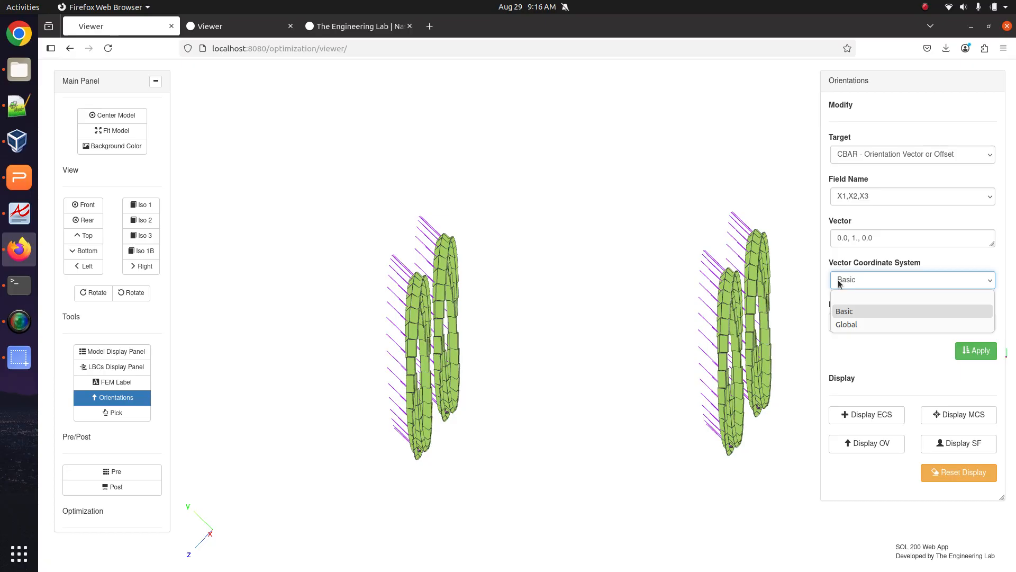
{"action": "left_click", "coordinate": [510, 324]}
{"action": "left_click_drag", "start_coordinate": [243, 271], "coordinate": [302, 280]}
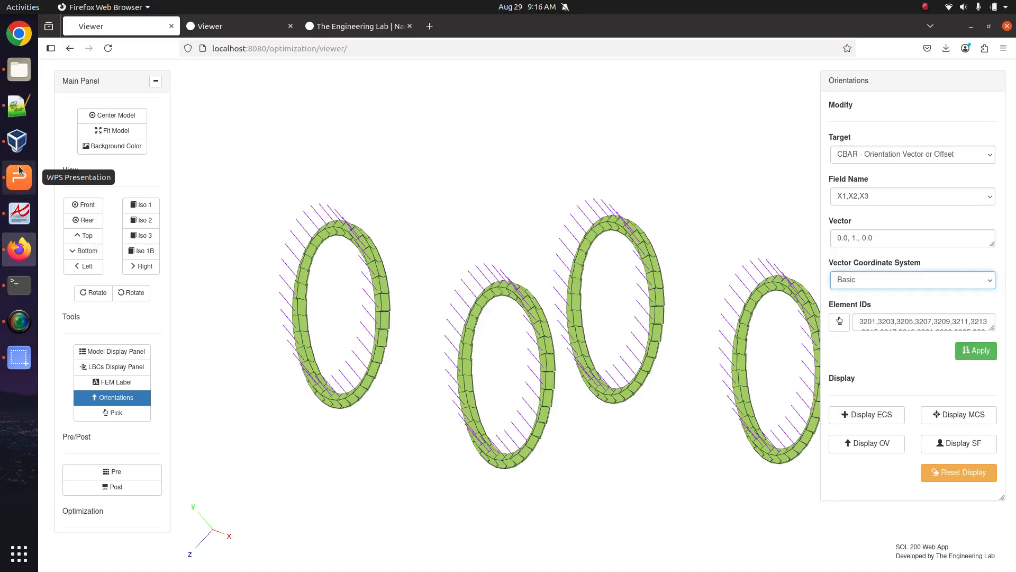
{"action": "left_click_drag", "start_coordinate": [381, 310], "coordinate": [532, 420]}
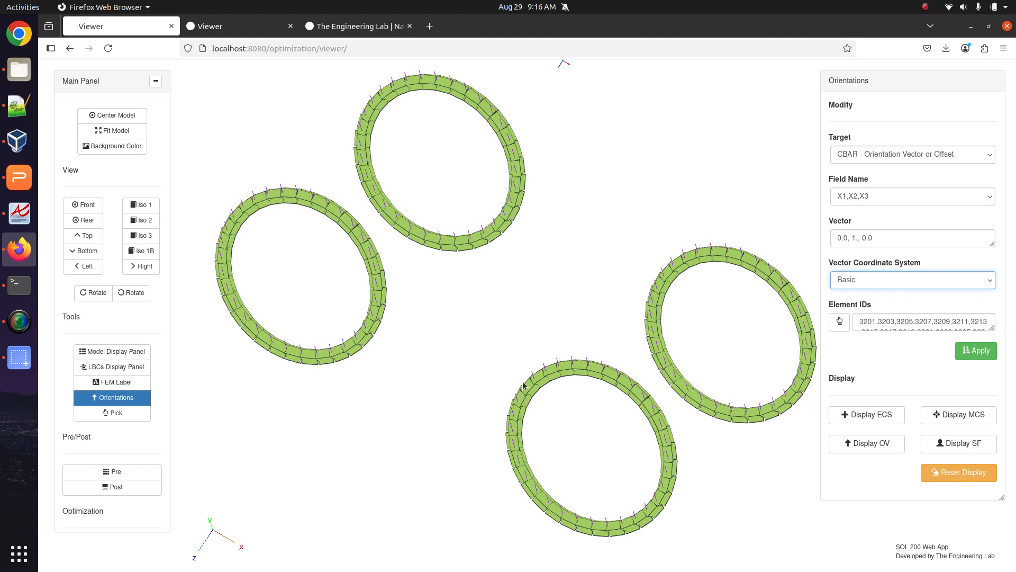
{"action": "left_click_drag", "start_coordinate": [821, 329], "coordinate": [485, 340]}
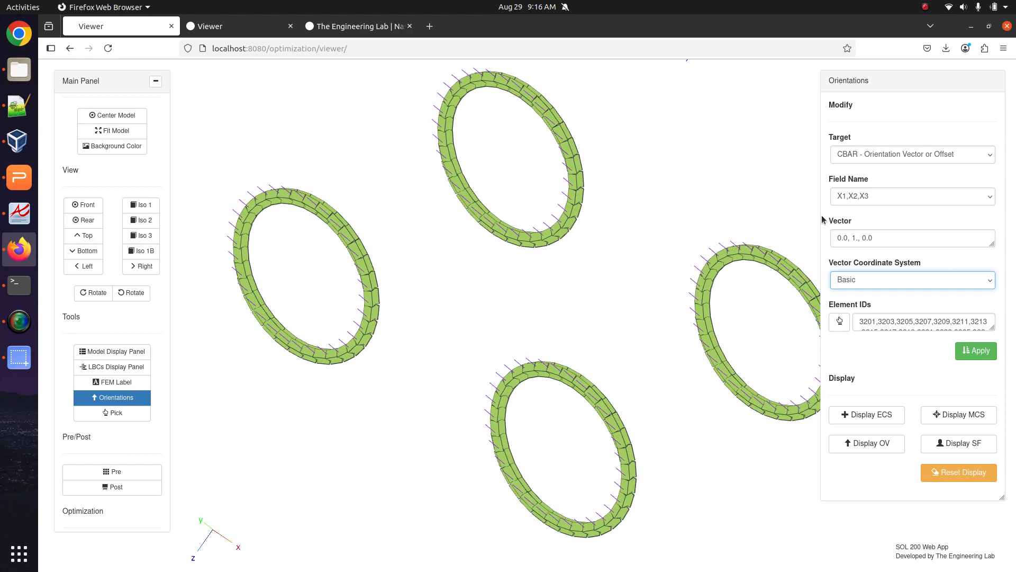
{"action": "left_click_drag", "start_coordinate": [823, 220], "coordinate": [507, 247]}
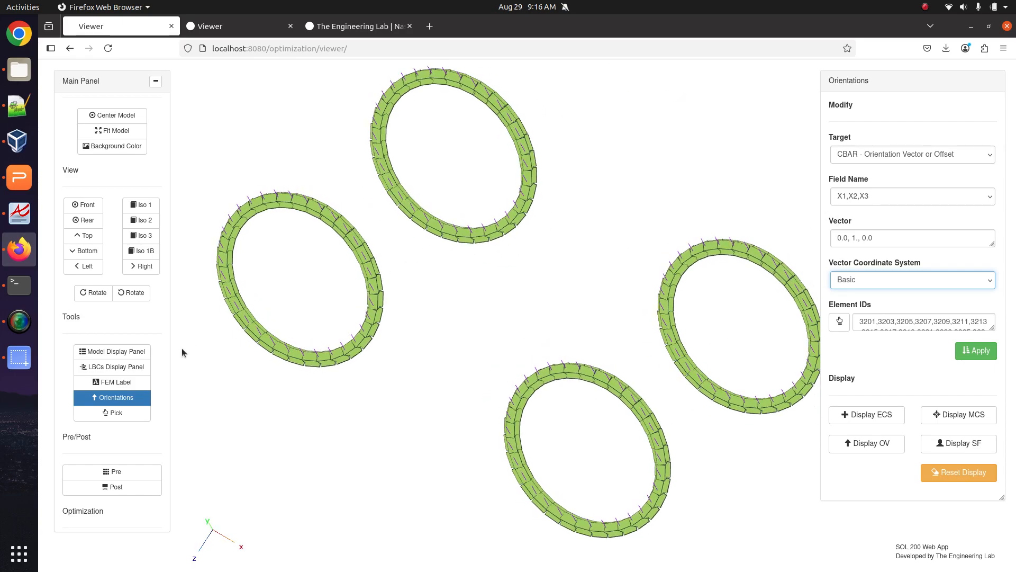
{"action": "left_click_drag", "start_coordinate": [304, 373], "coordinate": [361, 354]}
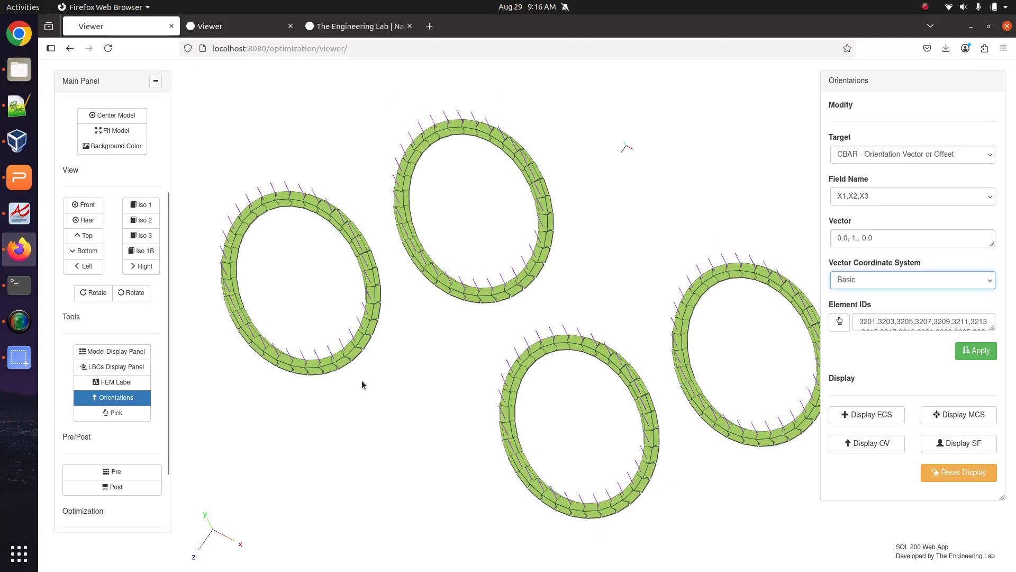
Hide the PBARL detail so that the rings are shown only as 1D elements
{"action": "left_click", "coordinate": [127, 351]}
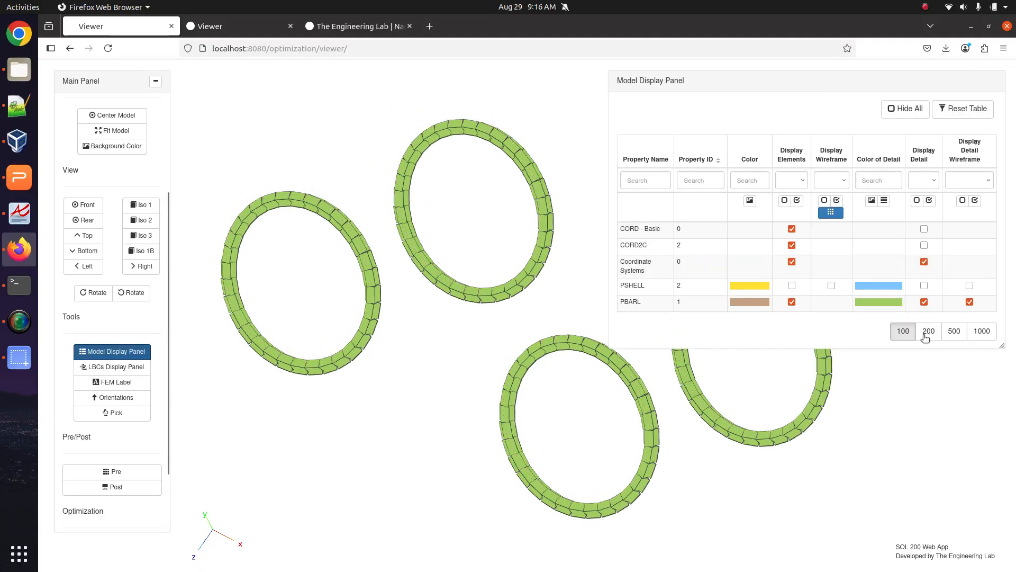
{"action": "left_click", "coordinate": [924, 306]}
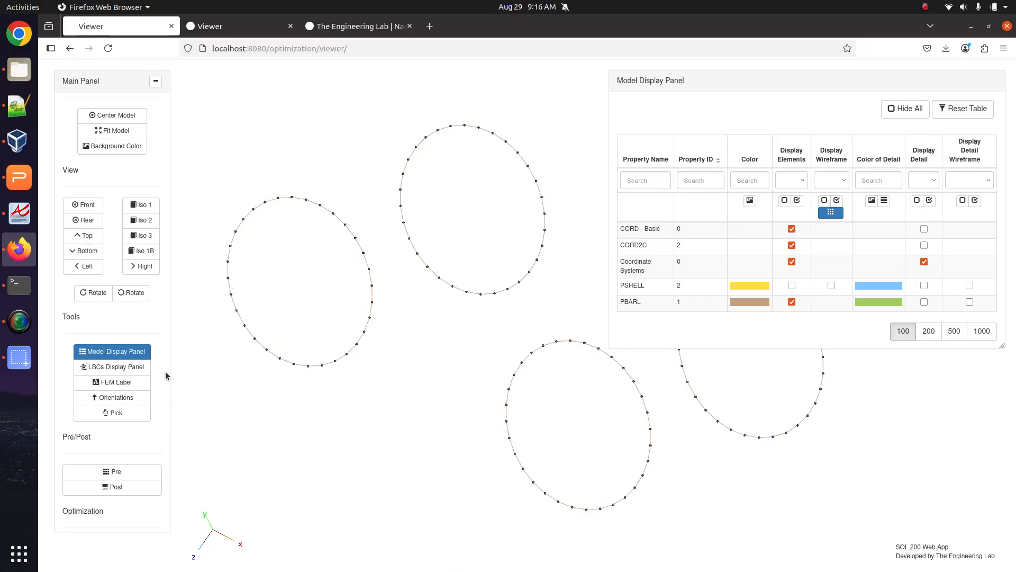
{"action": "left_click", "coordinate": [136, 352]}
Display the orientation vectors on the bare ring elements, examine their direction, and reset the display
{"action": "left_click", "coordinate": [138, 400]}
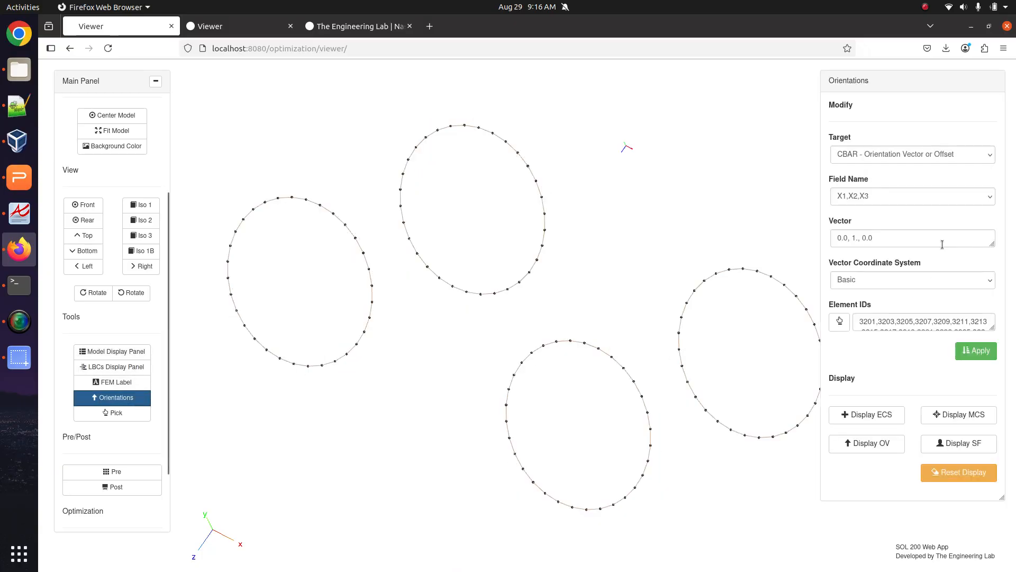
{"action": "mouse_move", "coordinate": [411, 354]}
{"action": "left_mouse_down"}
{"action": "mouse_move", "coordinate": [384, 341]}
{"action": "mouse_move", "coordinate": [395, 332]}
{"action": "mouse_move", "coordinate": [409, 384]}
{"action": "mouse_move", "coordinate": [391, 336]}
{"action": "mouse_move", "coordinate": [324, 307]}
{"action": "mouse_move", "coordinate": [288, 323]}
{"action": "mouse_move", "coordinate": [422, 356]}
{"action": "left_mouse_up"}
{"action": "left_click", "coordinate": [866, 443]}
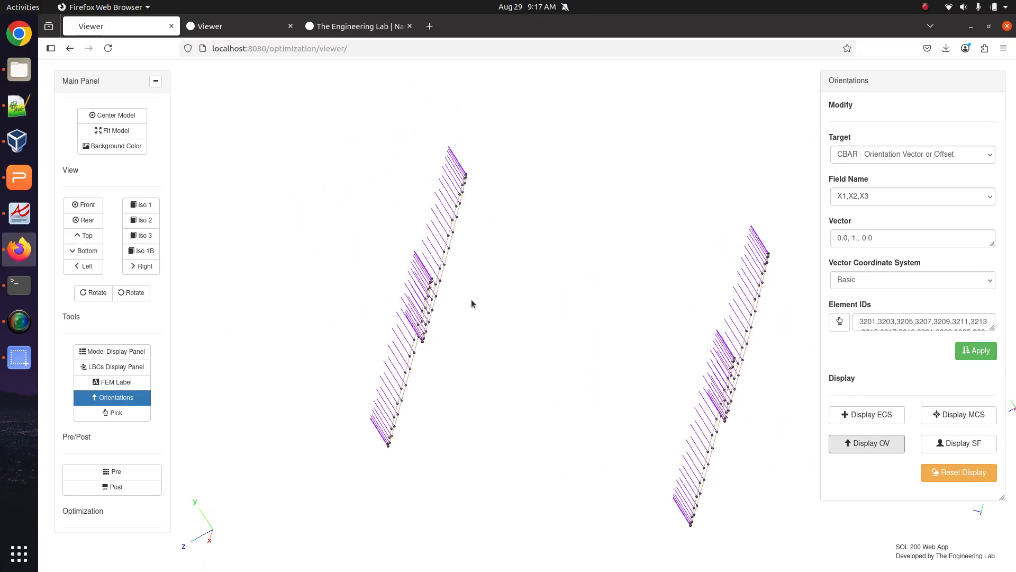
{"action": "left_click_drag", "start_coordinate": [324, 258], "coordinate": [471, 344]}
{"action": "left_click", "coordinate": [959, 471]}
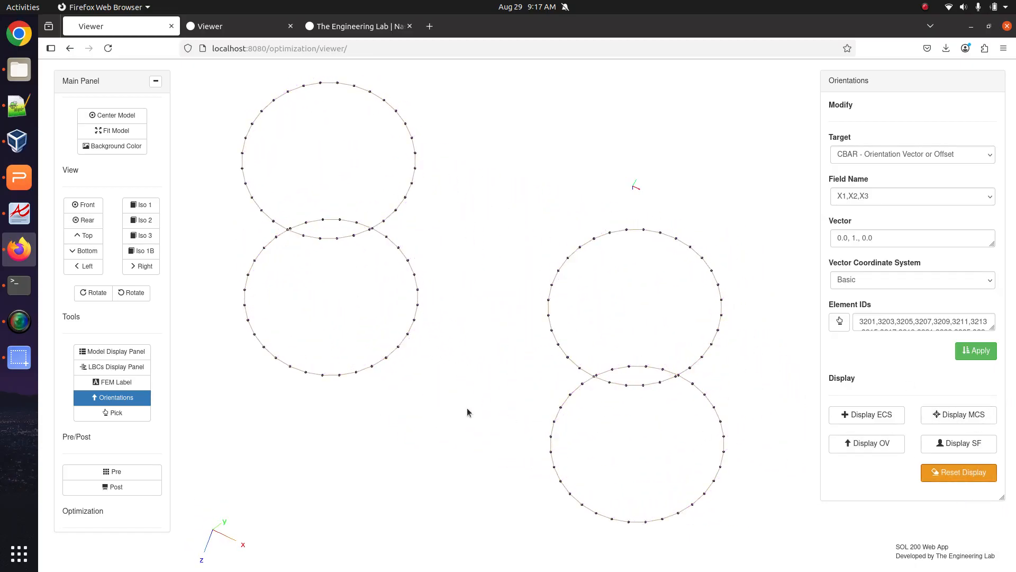
Set the Field Name to G0 for the CBAR orientation vector
{"action": "left_click_drag", "start_coordinate": [467, 409], "coordinate": [497, 338]}
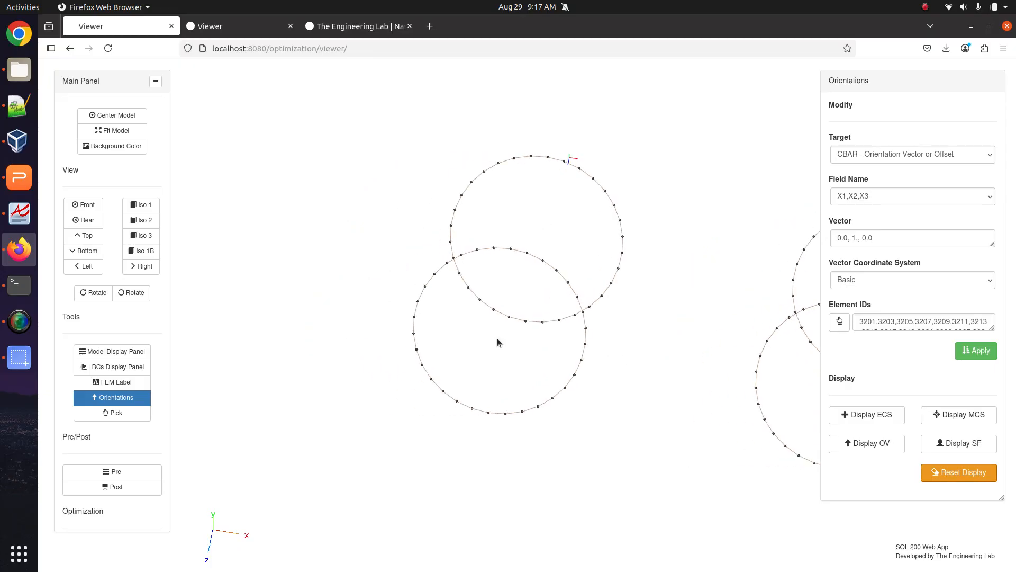
{"action": "right_click_drag", "start_coordinate": [629, 263], "coordinate": [517, 259]}
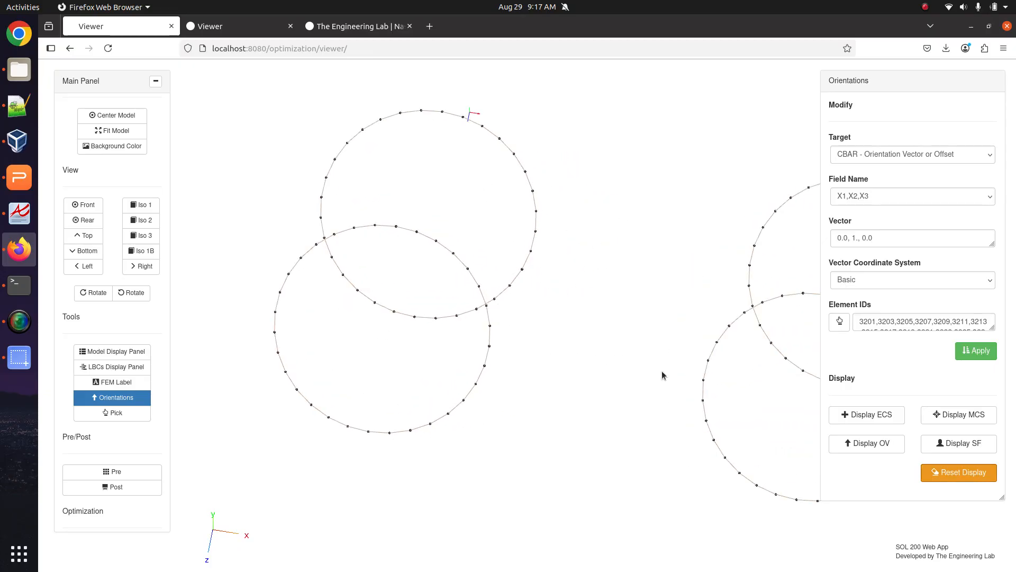
{"action": "scroll", "coordinate": [662, 370], "scroll_direction": "up", "scroll_amount": 5}
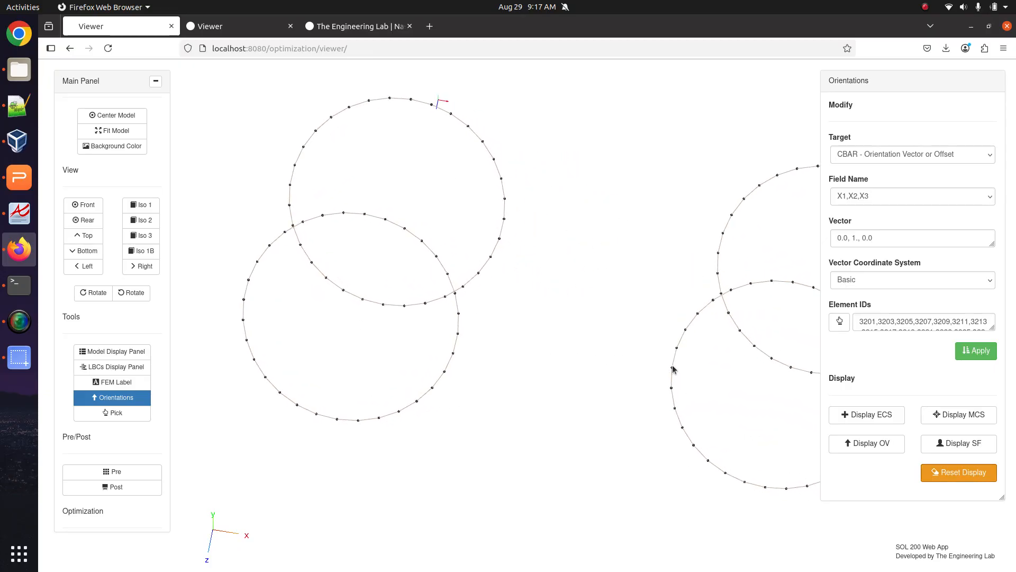
{"action": "left_click", "coordinate": [857, 197]}
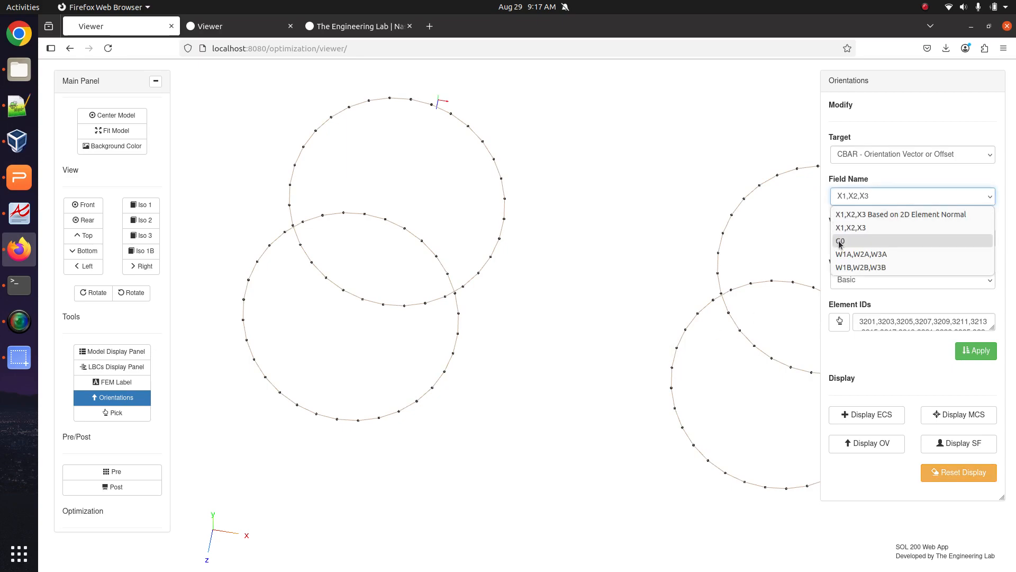
{"action": "left_click", "coordinate": [840, 242]}
{"action": "left_click", "coordinate": [846, 214]}
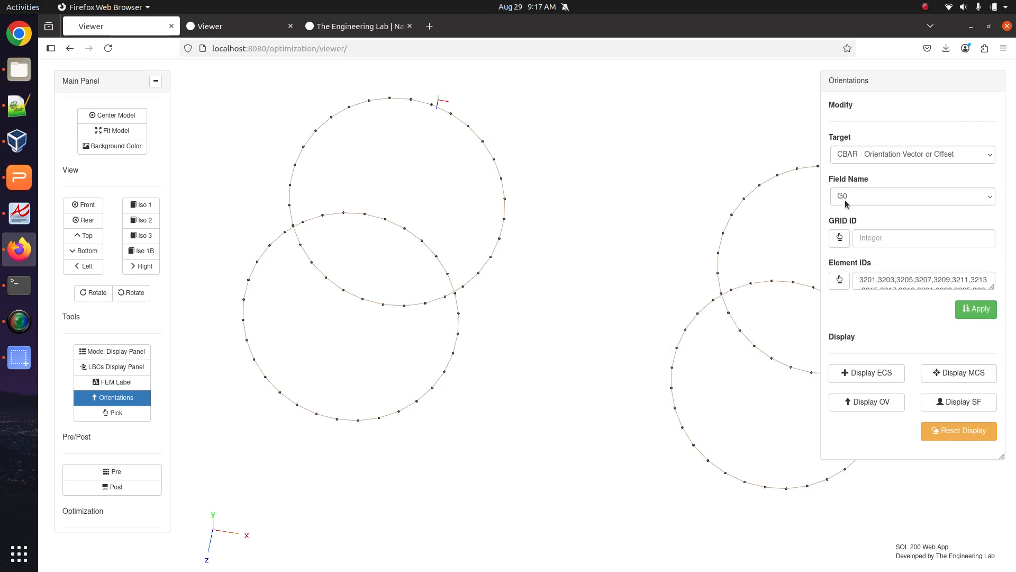
{"action": "left_click", "coordinate": [845, 196]}
{"action": "left_click", "coordinate": [845, 197]}
{"action": "left_click", "coordinate": [846, 218]}
Reduce the picking sphere radius to 0.05 and pick node 1761 on the front ring as the GRID ID
{"action": "left_click", "coordinate": [842, 240]}
{"action": "left_click", "coordinate": [749, 241]}
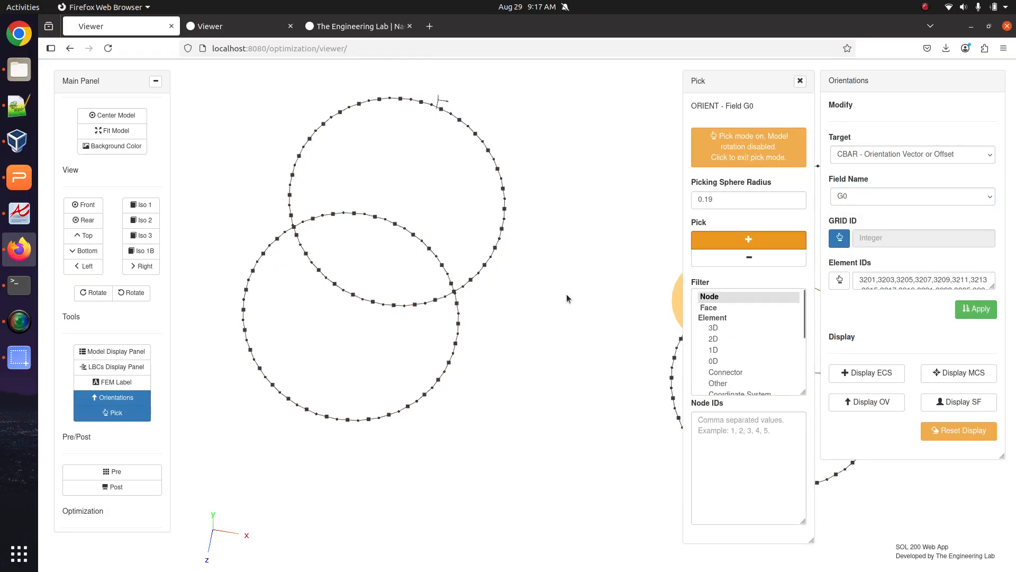
{"action": "right_click_drag", "start_coordinate": [567, 293], "coordinate": [495, 268]}
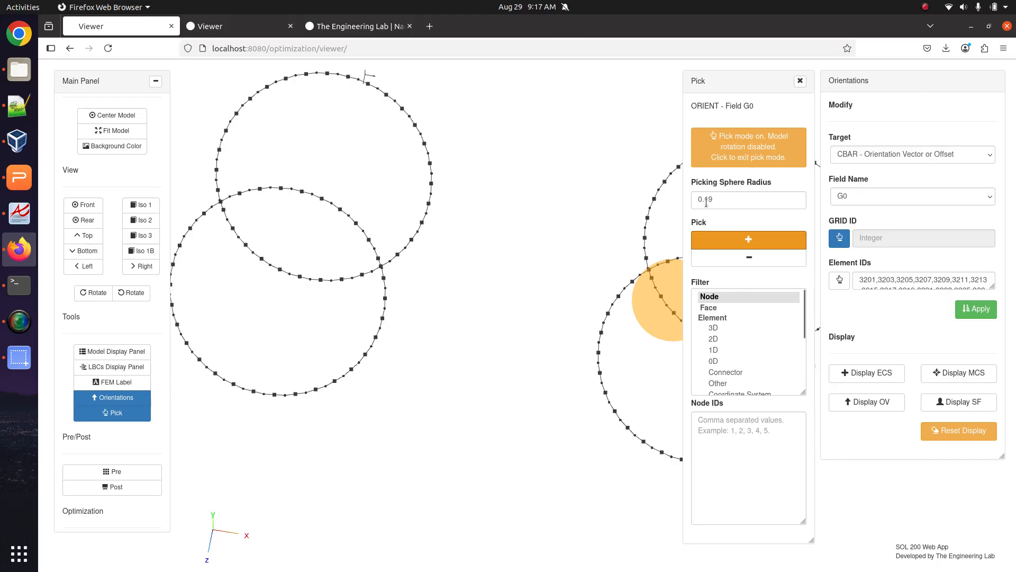
{"action": "left_click_drag", "start_coordinate": [708, 203], "coordinate": [738, 205]}
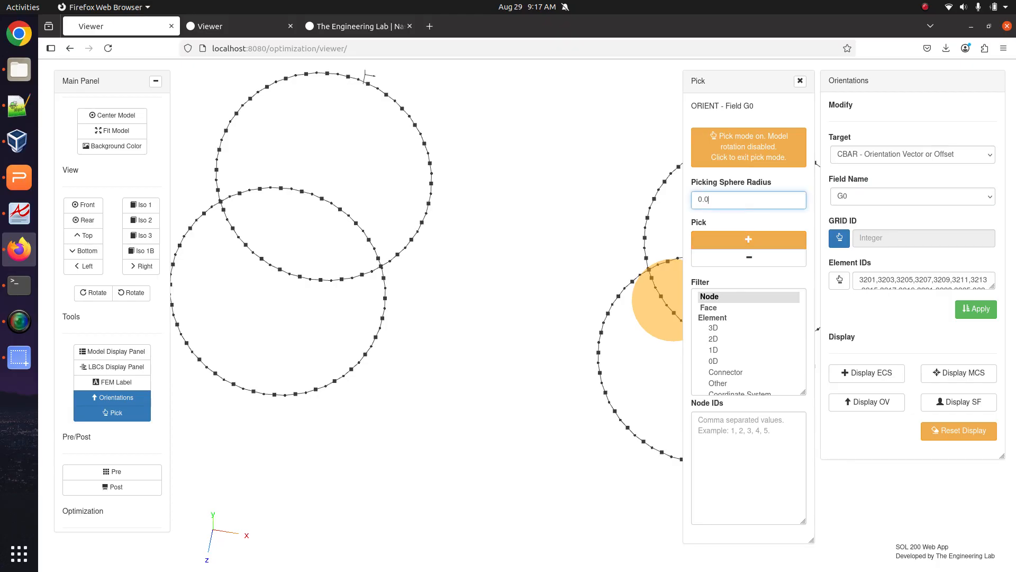
{"action": "right_click_drag", "start_coordinate": [639, 334], "coordinate": [619, 312]}
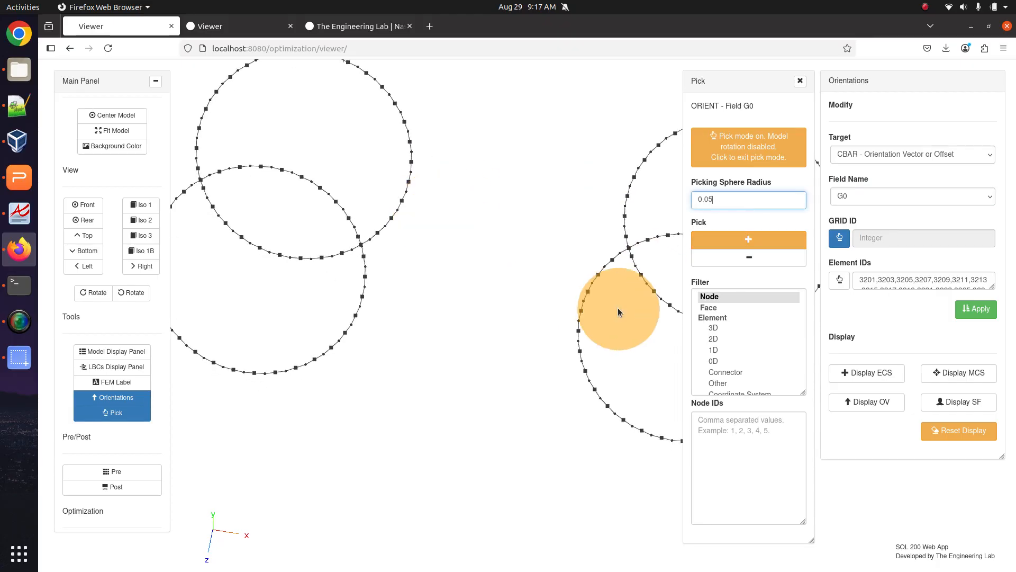
{"action": "left_click", "coordinate": [583, 303]}
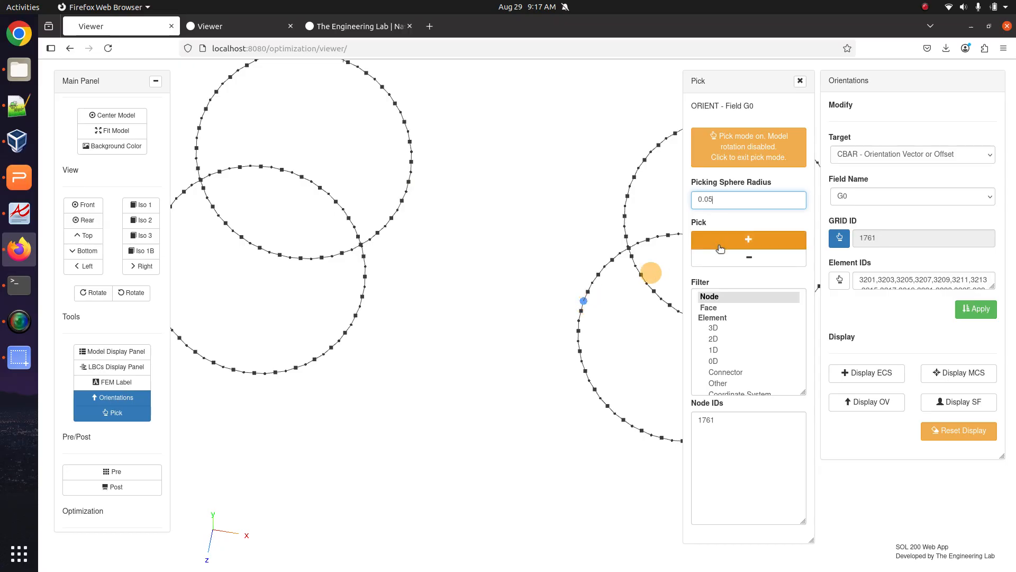
{"action": "right_click_drag", "start_coordinate": [587, 298], "coordinate": [566, 255]}
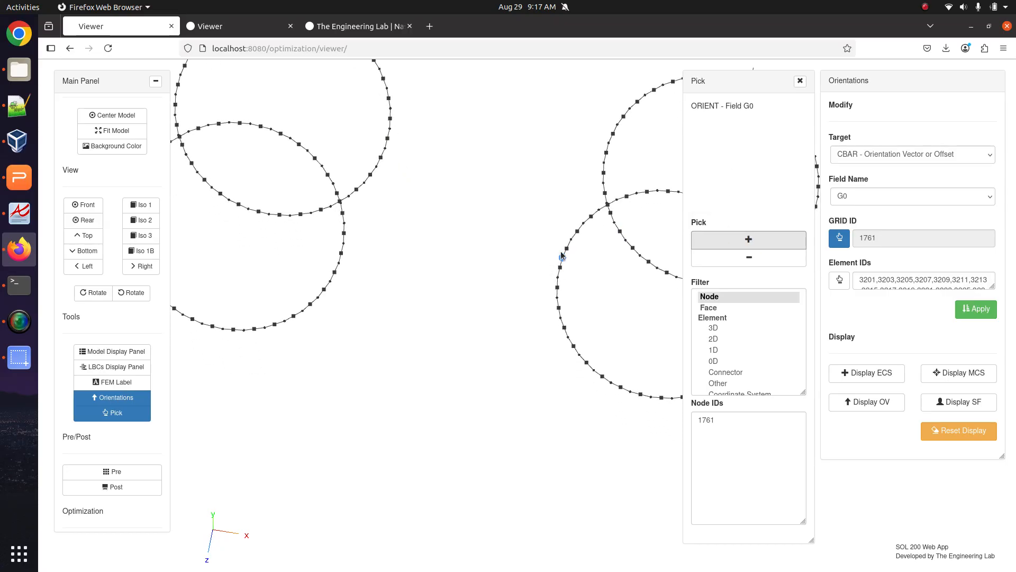
{"action": "left_click", "coordinate": [839, 238]}
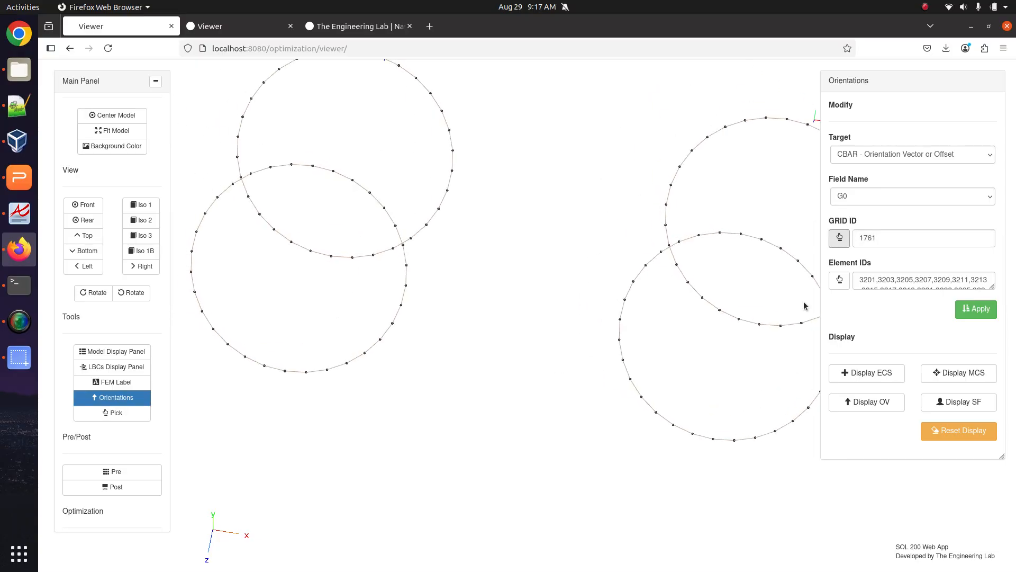
Filter the Element IDs picking to 1D elements and clear the existing list of element IDs
{"action": "left_click", "coordinate": [841, 282]}
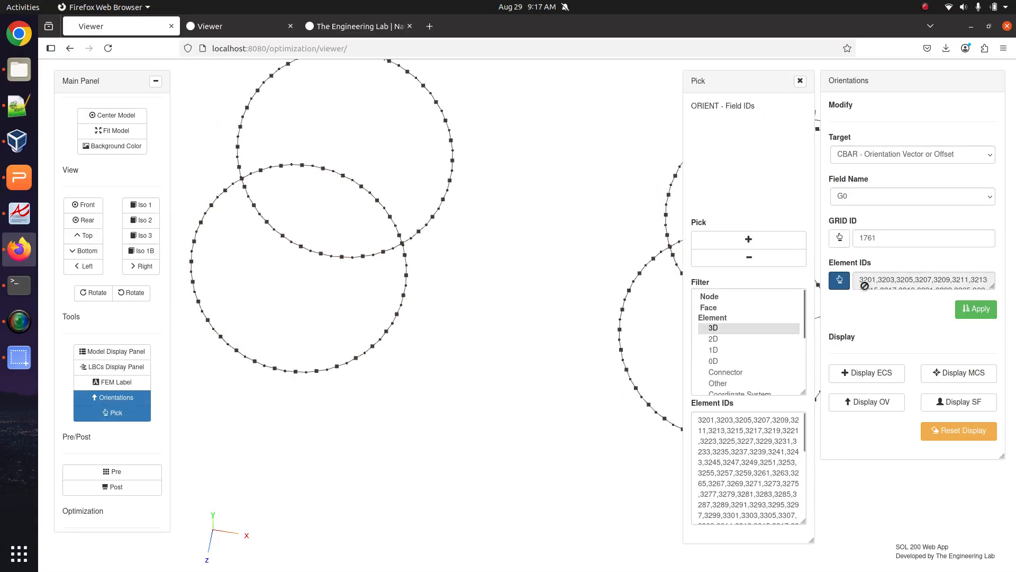
{"action": "left_click", "coordinate": [719, 352]}
{"action": "left_click", "coordinate": [748, 239]}
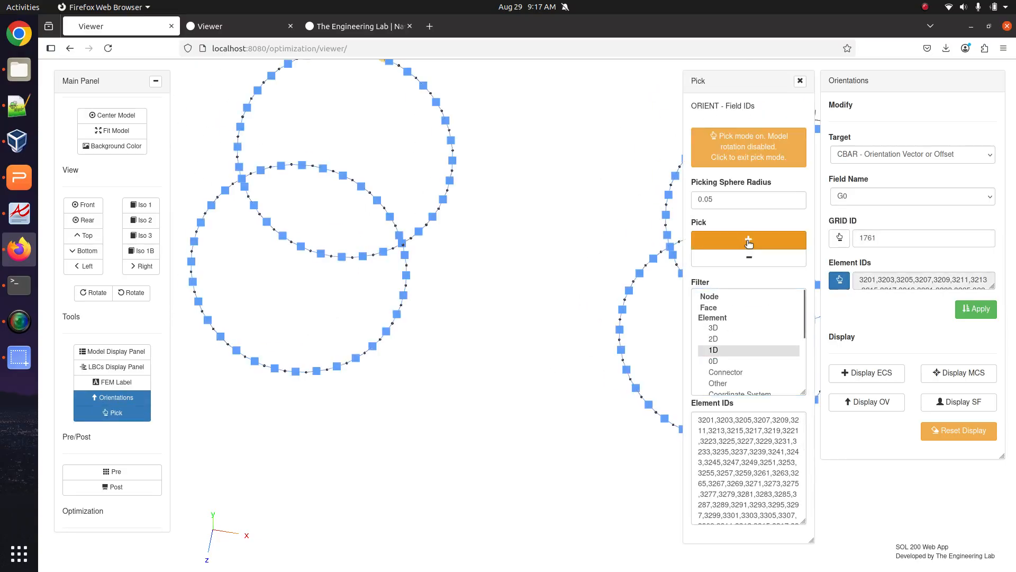
{"action": "left_click", "coordinate": [711, 453]}
{"action": "key", "text": "ctrl+a"}
{"action": "right_click", "coordinate": [731, 435]}
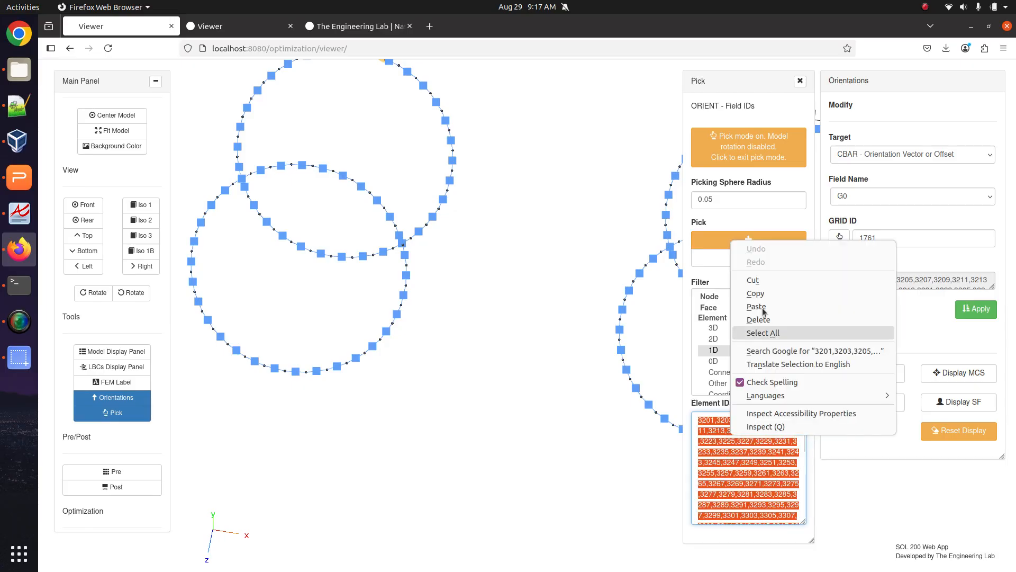
{"action": "left_click", "coordinate": [761, 281]}
{"action": "left_click", "coordinate": [750, 244]}
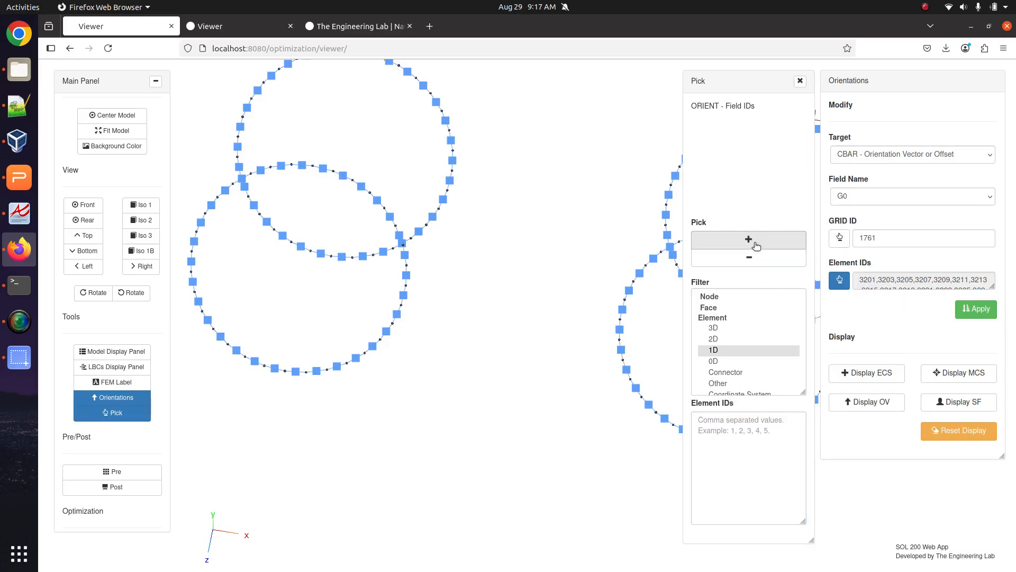
Pick the 1D elements of the front ring as the Element IDs, leaving out the elements of the neighbouring ring
{"action": "left_click", "coordinate": [755, 245]}
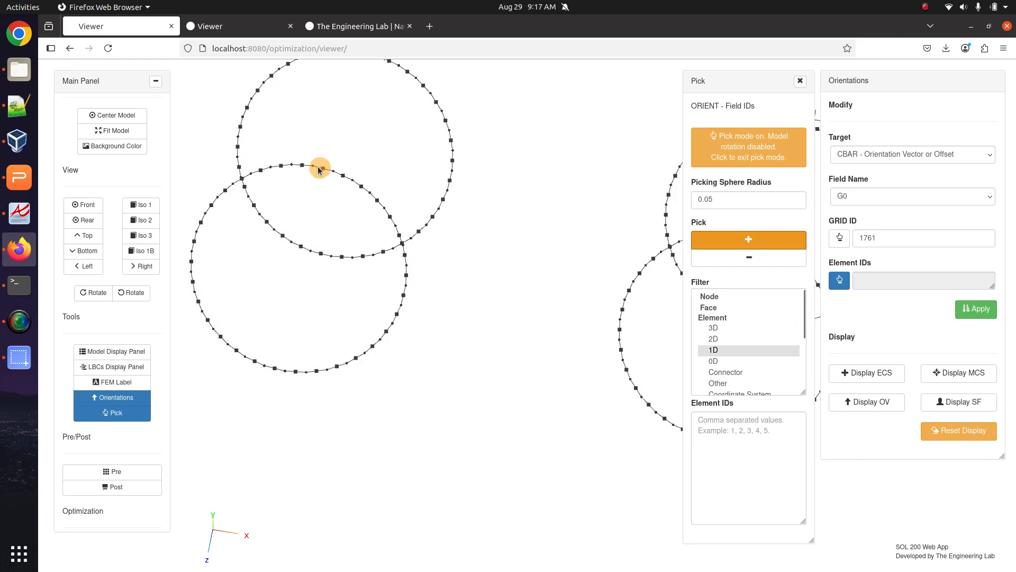
{"action": "mouse_move", "coordinate": [320, 168]}
{"action": "left_mouse_down"}
{"action": "mouse_move", "coordinate": [256, 163]}
{"action": "mouse_move", "coordinate": [208, 218]}
{"action": "mouse_move", "coordinate": [190, 272]}
{"action": "mouse_move", "coordinate": [274, 365]}
{"action": "mouse_move", "coordinate": [385, 325]}
{"action": "mouse_move", "coordinate": [394, 220]}
{"action": "mouse_move", "coordinate": [354, 176]}
{"action": "mouse_move", "coordinate": [381, 204]}
{"action": "mouse_move", "coordinate": [403, 272]}
{"action": "mouse_move", "coordinate": [408, 250]}
{"action": "mouse_move", "coordinate": [392, 252]}
{"action": "mouse_move", "coordinate": [421, 242]}
{"action": "left_mouse_up"}
{"action": "left_click", "coordinate": [736, 265]}
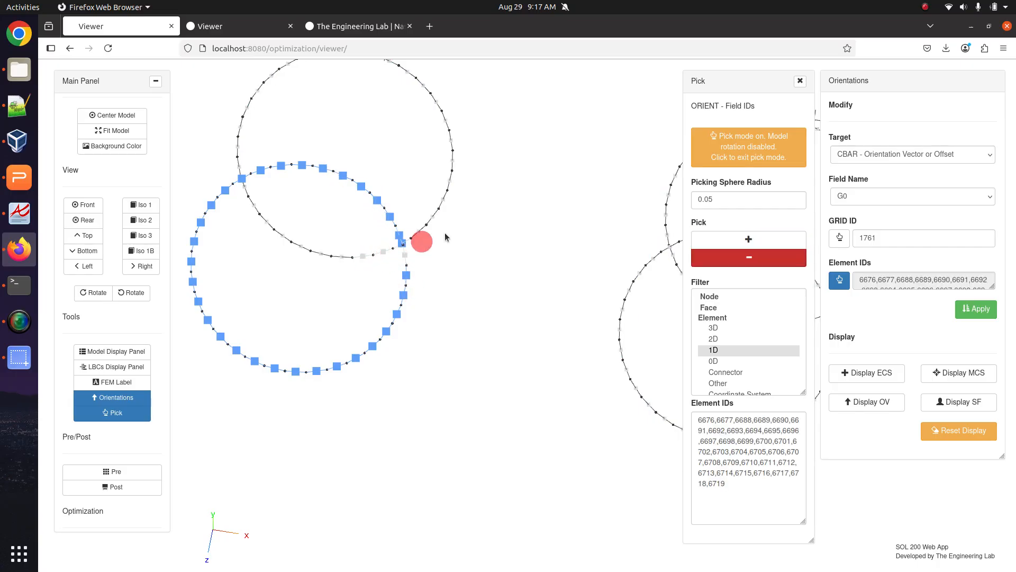
{"action": "left_click", "coordinate": [773, 158]}
{"action": "left_click_drag", "start_coordinate": [442, 283], "coordinate": [419, 316]}
{"action": "left_click", "coordinate": [752, 242]}
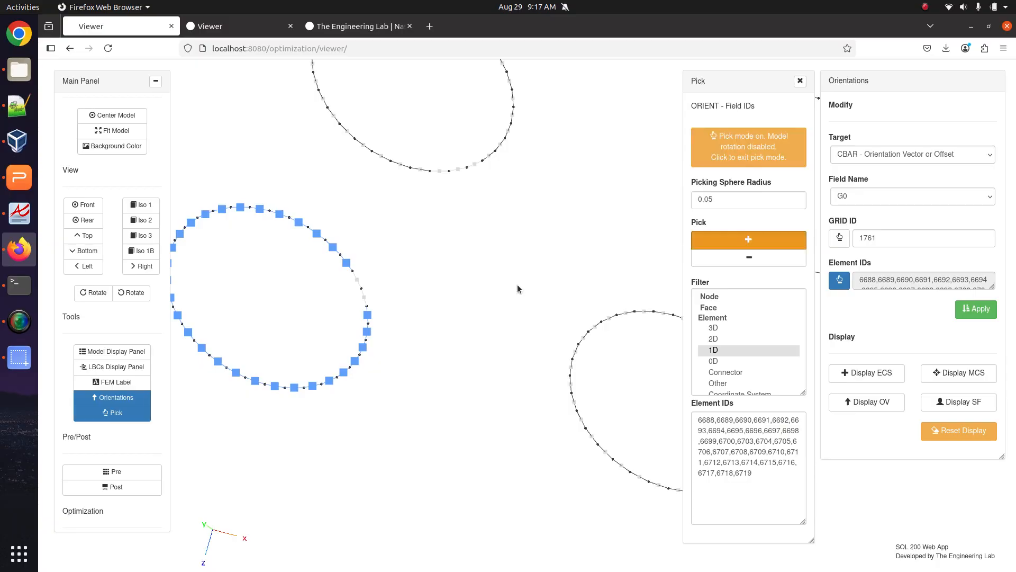
{"action": "mouse_move", "coordinate": [371, 286]}
{"action": "left_mouse_down"}
{"action": "mouse_move", "coordinate": [348, 268]}
{"action": "mouse_move", "coordinate": [366, 319]}
{"action": "left_mouse_up"}
{"action": "left_click", "coordinate": [734, 156]}
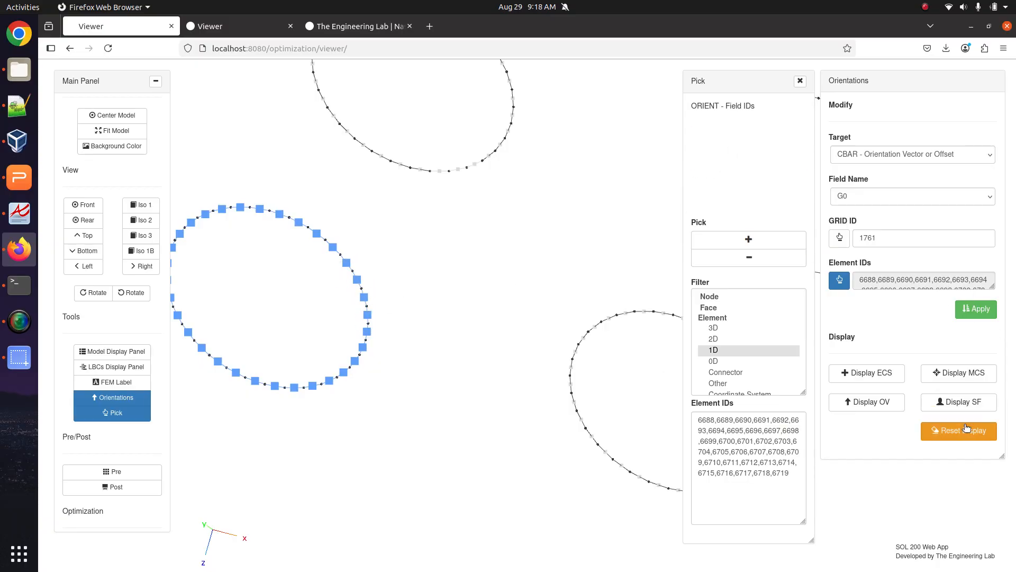
{"action": "left_click", "coordinate": [800, 81]}
Apply the G0 orientation with node 1761 to the picked ring elements and examine the direction of their orientation vectors
{"action": "left_click", "coordinate": [975, 308]}
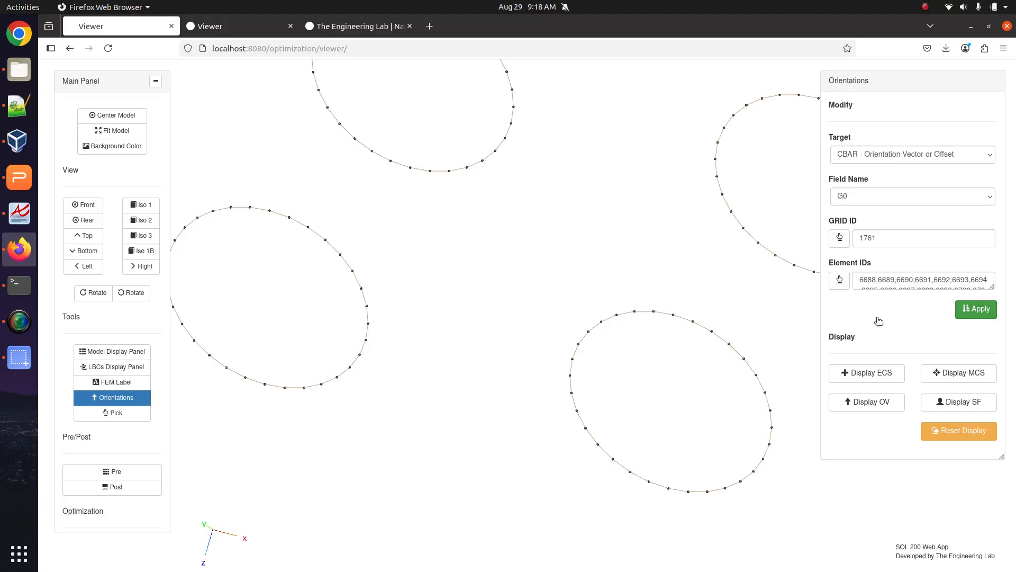
{"action": "left_click_drag", "start_coordinate": [351, 386], "coordinate": [445, 372]}
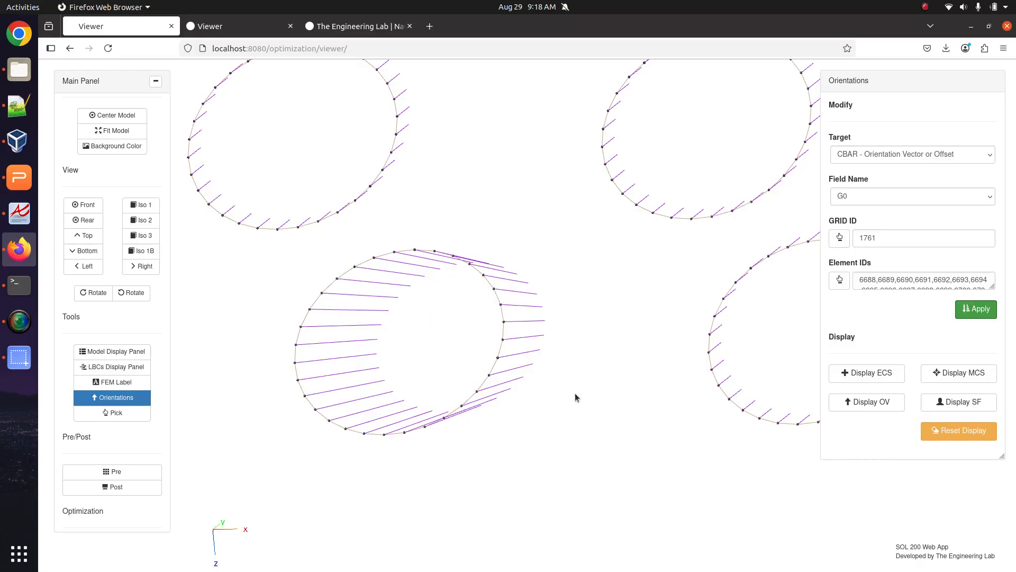
{"action": "left_click_drag", "start_coordinate": [575, 394], "coordinate": [605, 334]}
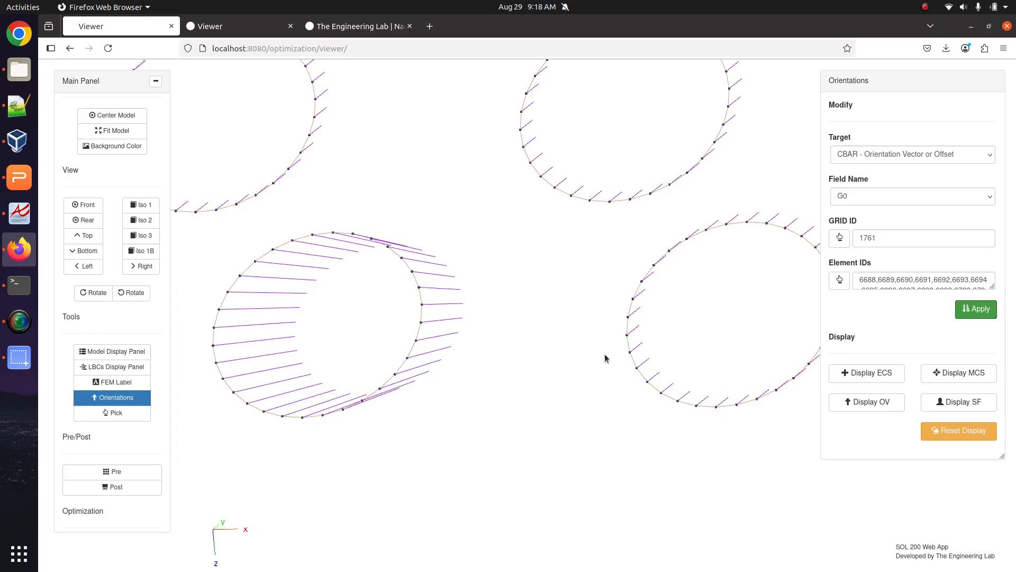
{"action": "right_click_drag", "start_coordinate": [397, 450], "coordinate": [422, 475]}
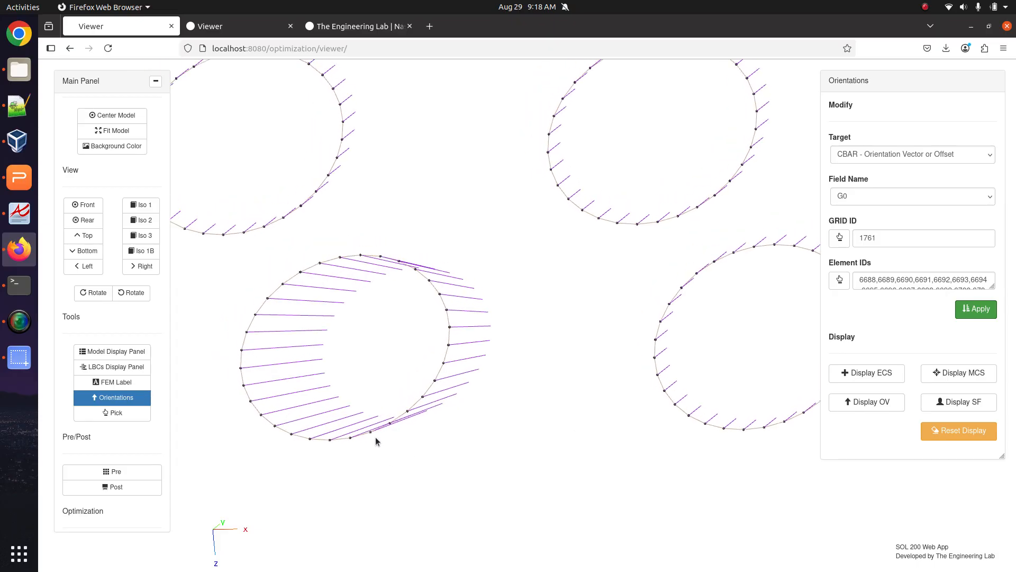
{"action": "left_click", "coordinate": [908, 198]}
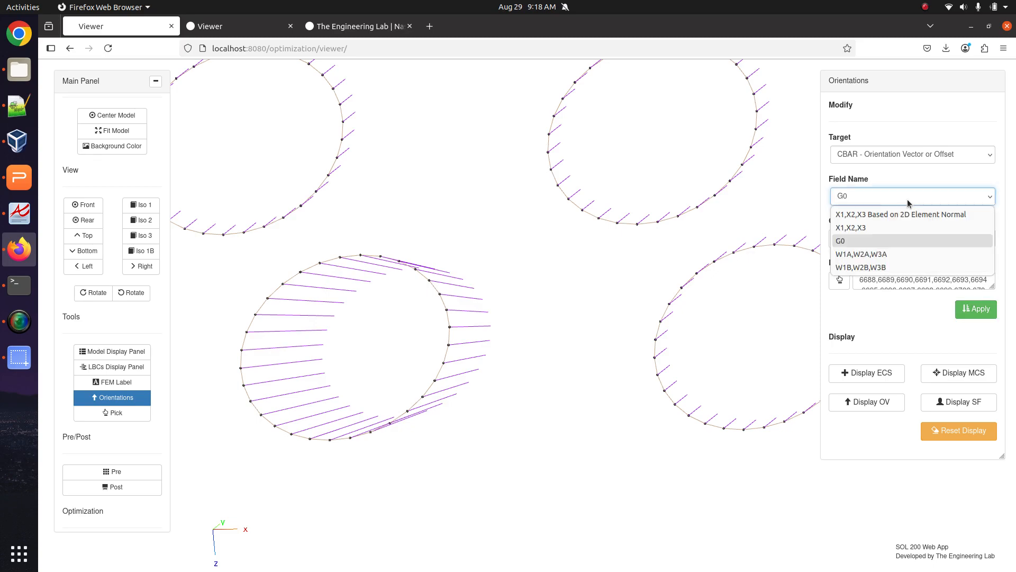
{"action": "key", "text": "Escape"}
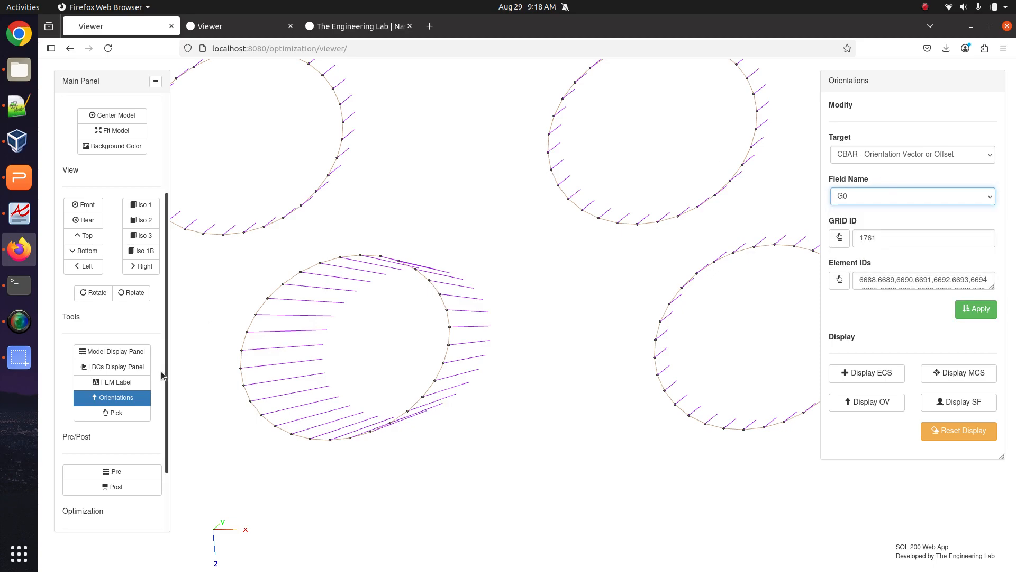
Display the PSHELL elements with their wireframe and turn on the detail wireframe of the PBARL property
{"action": "left_click", "coordinate": [140, 356]}
{"action": "left_click", "coordinate": [790, 286]}
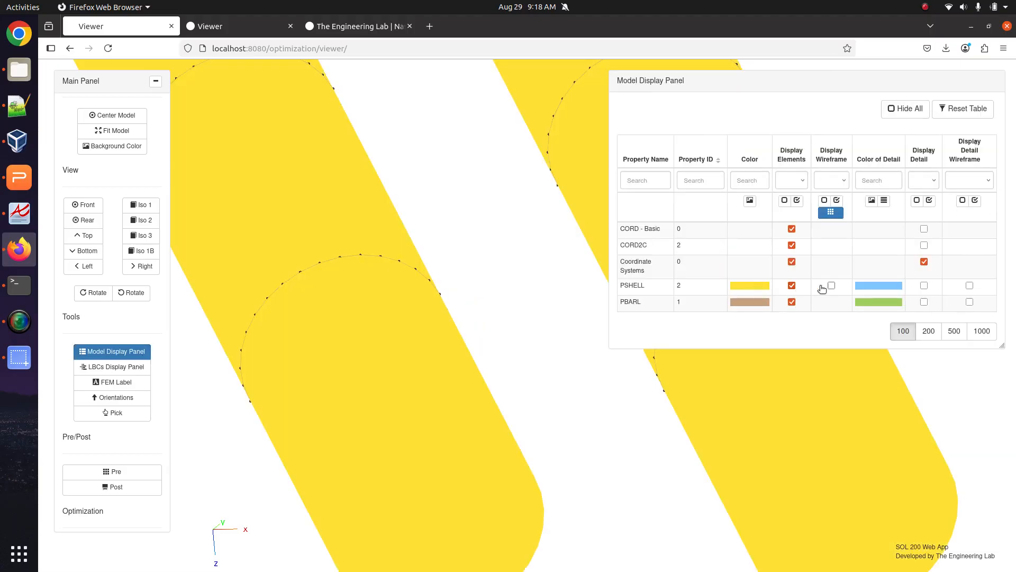
{"action": "left_click", "coordinate": [831, 285]}
{"action": "scroll", "coordinate": [465, 399], "scroll_direction": "down", "scroll_amount": 3}
{"action": "mouse_move", "coordinate": [464, 400]}
{"action": "left_mouse_down"}
{"action": "mouse_move", "coordinate": [521, 408]}
{"action": "mouse_move", "coordinate": [451, 398]}
{"action": "mouse_move", "coordinate": [468, 411]}
{"action": "left_mouse_up"}
{"action": "left_click", "coordinate": [969, 302]}
{"action": "scroll", "coordinate": [402, 360], "scroll_direction": "up", "scroll_amount": 3}
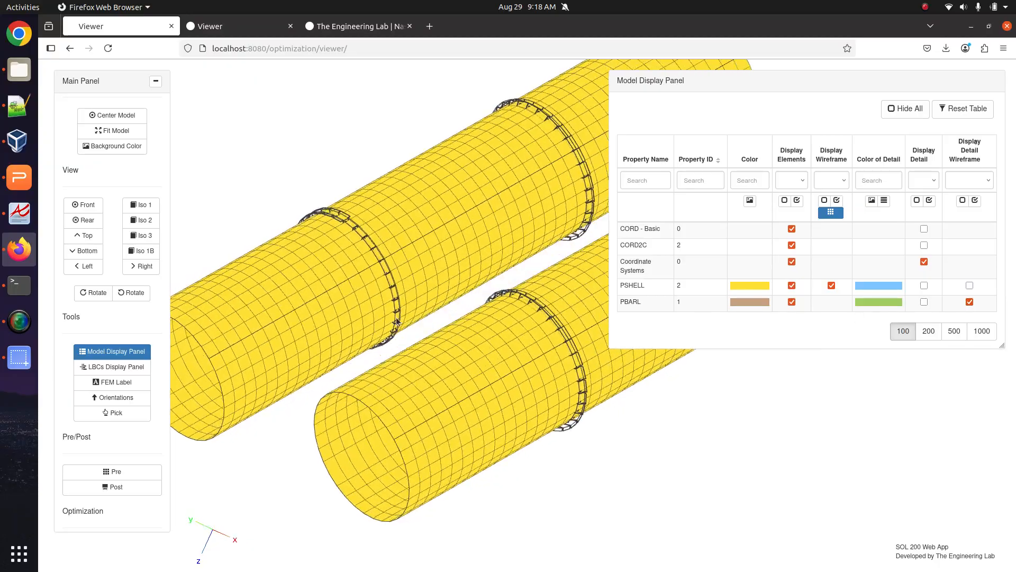
Examine the detailed ring stiffener cross-sections around the cylinder up close and close the model display settings
{"action": "left_click_drag", "start_coordinate": [386, 370], "coordinate": [428, 366]}
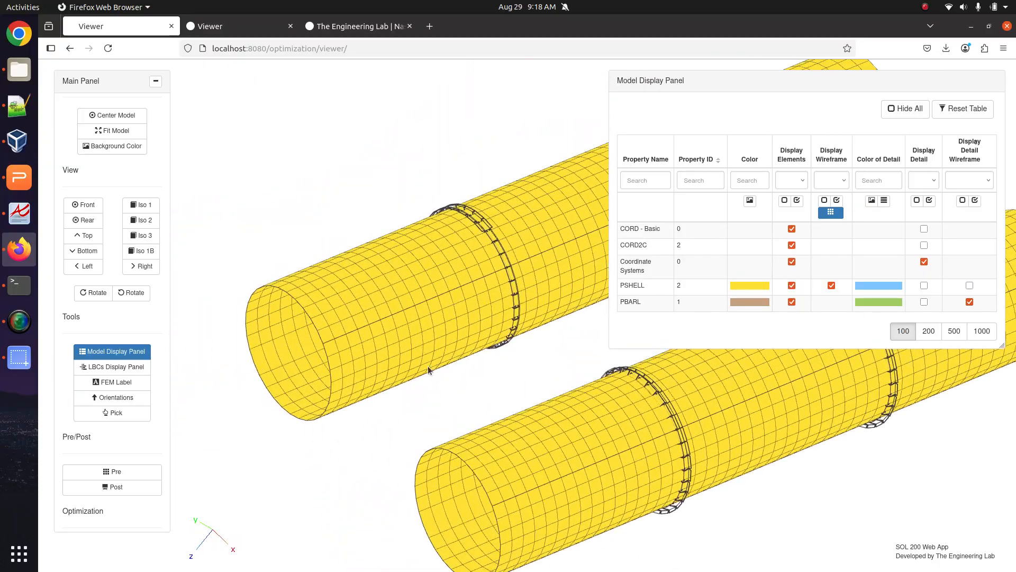
{"action": "right_click_drag", "start_coordinate": [401, 352], "coordinate": [413, 361]}
{"action": "scroll", "coordinate": [353, 348], "scroll_direction": "up", "scroll_amount": 3}
{"action": "right_click_drag", "start_coordinate": [354, 349], "coordinate": [468, 350]}
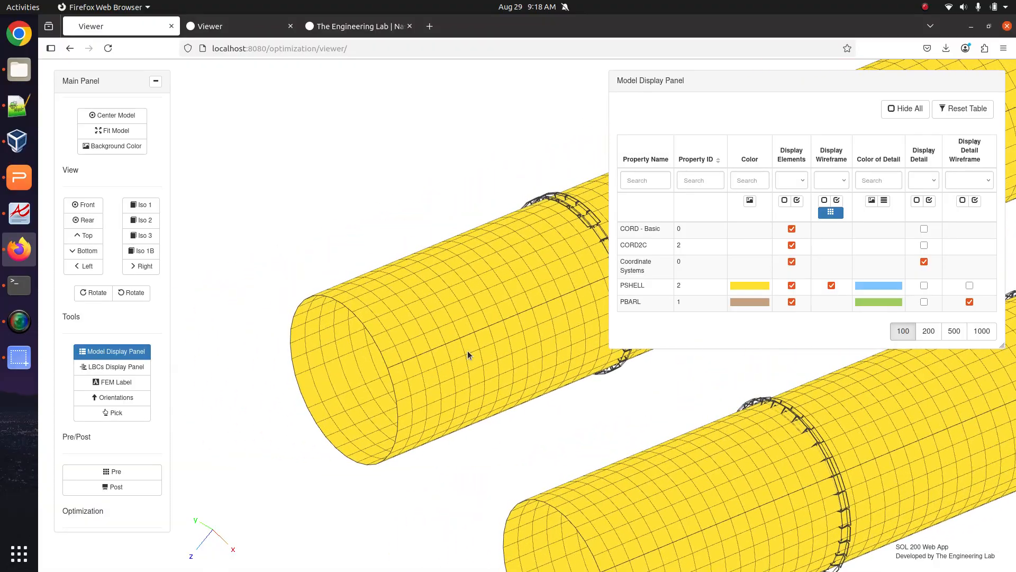
{"action": "scroll", "coordinate": [468, 351], "scroll_direction": "up", "scroll_amount": 4}
{"action": "scroll", "coordinate": [468, 351], "scroll_direction": "up", "scroll_amount": 6}
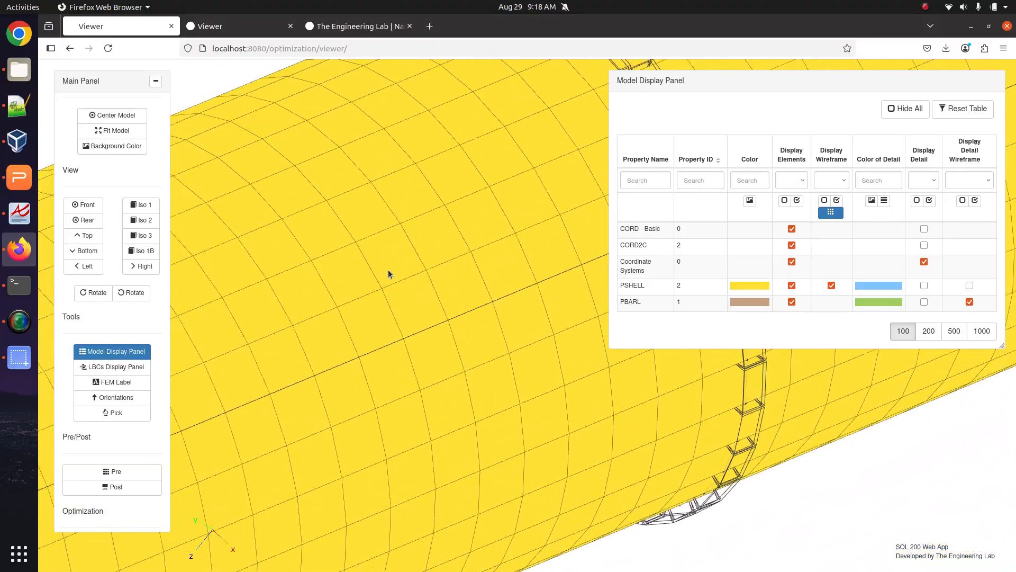
{"action": "left_click_drag", "start_coordinate": [327, 330], "coordinate": [300, 254]}
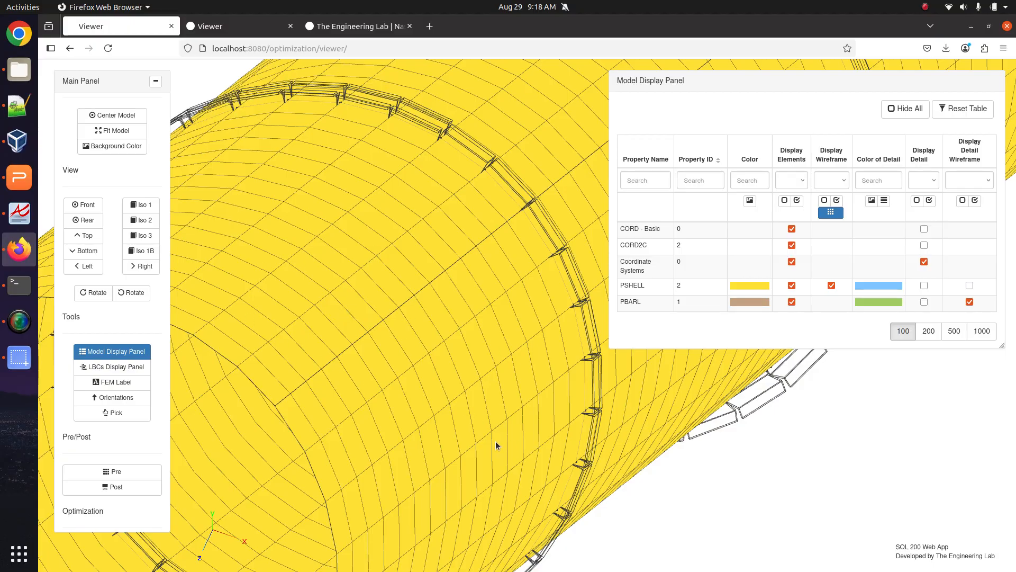
{"action": "left_click", "coordinate": [116, 351]}
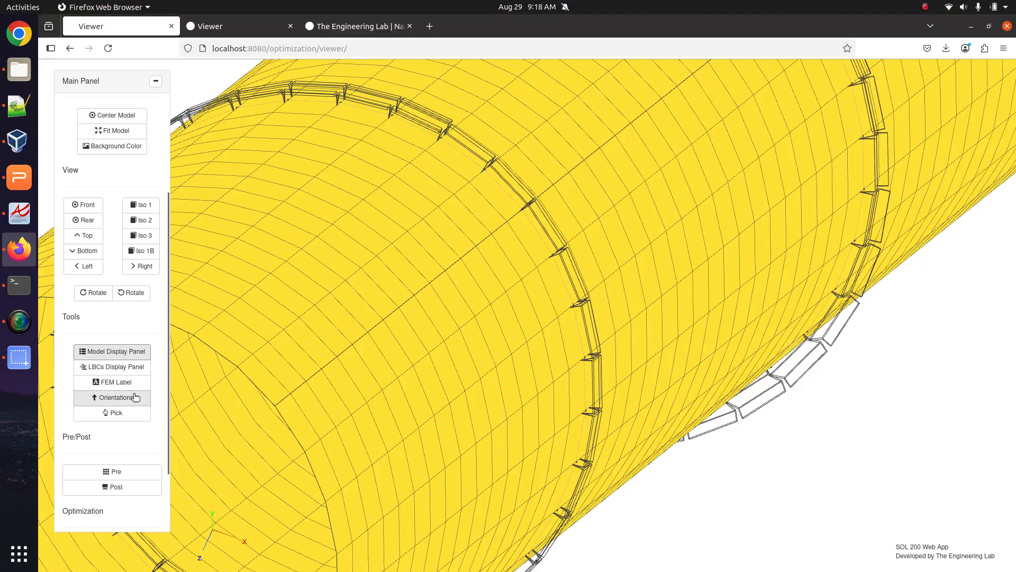
Set the Field Name to X1,X2,X3 Based on 2D Element Normal for the CBAR orientation vector
{"action": "left_click", "coordinate": [132, 397]}
{"action": "left_click", "coordinate": [882, 198]}
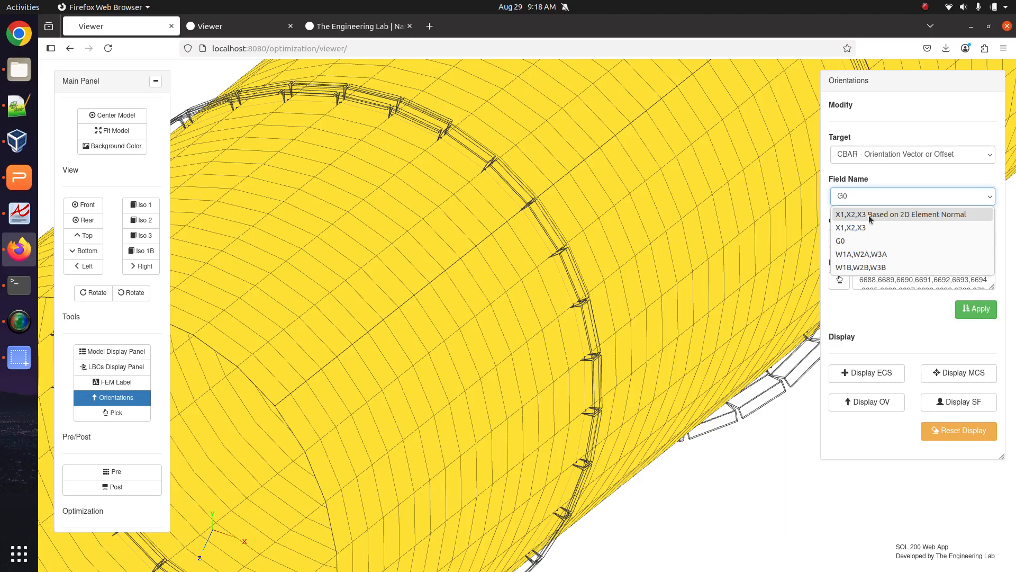
{"action": "left_click", "coordinate": [868, 214]}
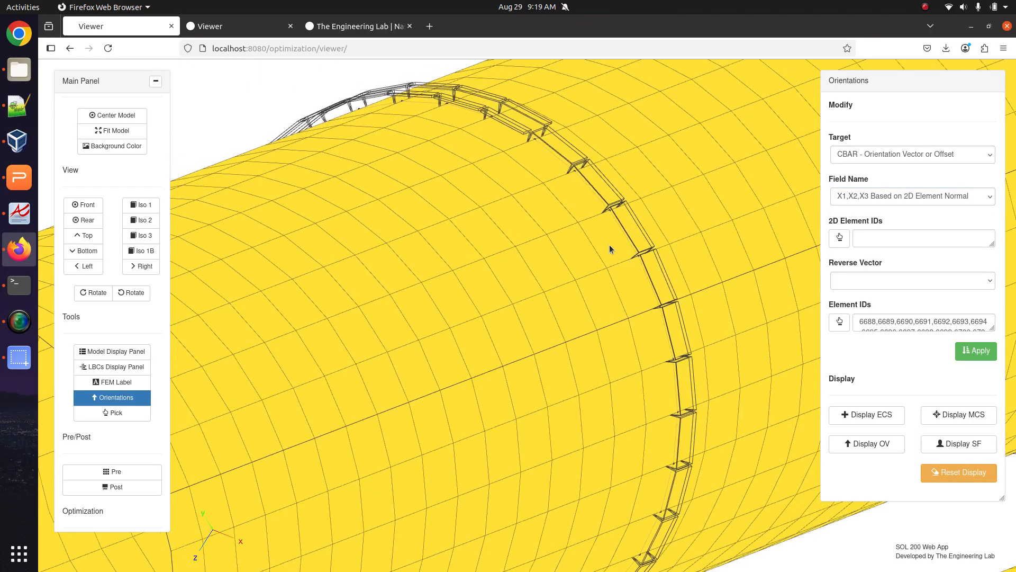
Pick the strip of 2D elements on both sides of the front ring as the 2D Element IDs
{"action": "left_click", "coordinate": [842, 238]}
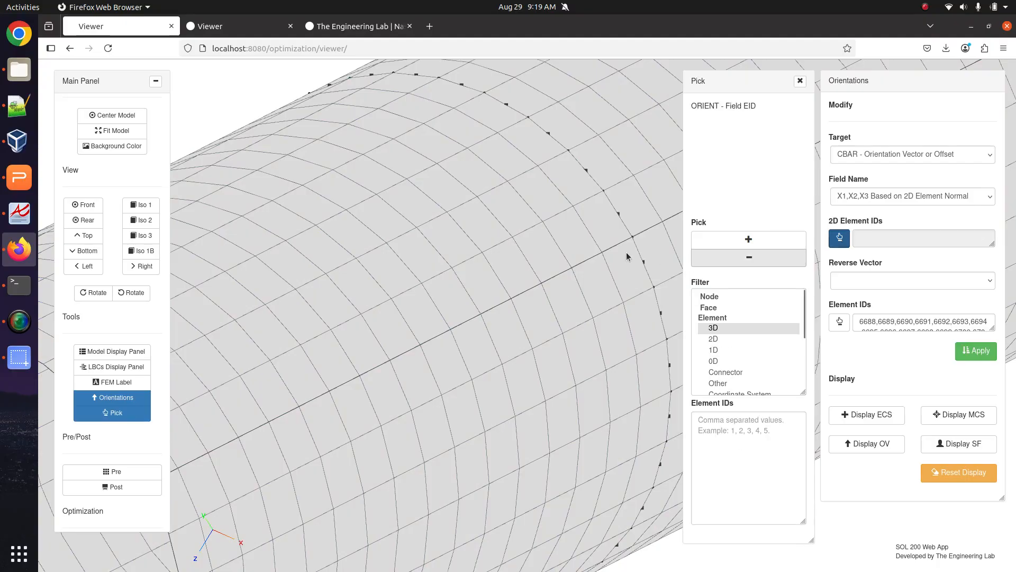
{"action": "right_click_drag", "start_coordinate": [628, 256], "coordinate": [437, 275]}
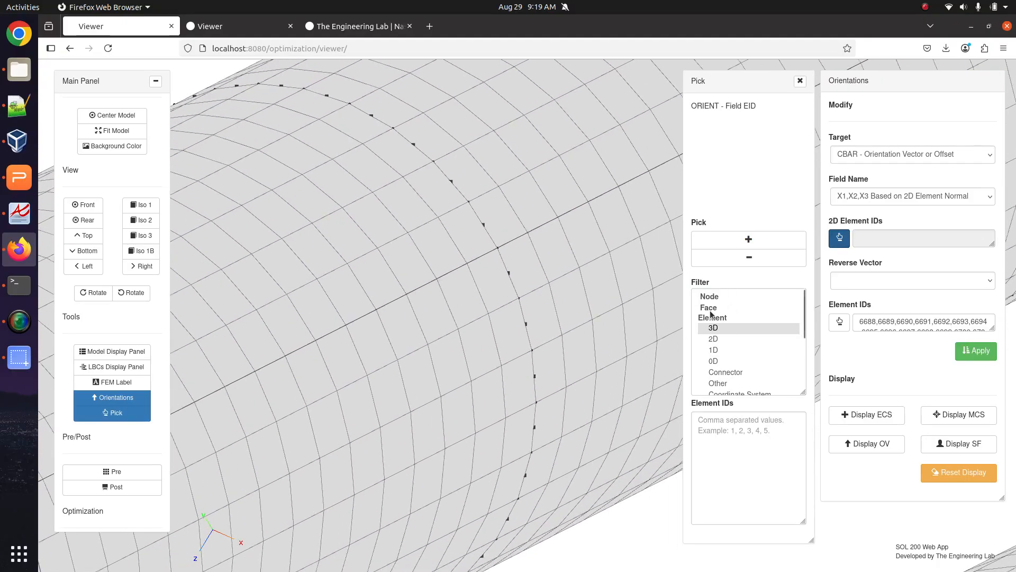
{"action": "left_click", "coordinate": [711, 339]}
{"action": "left_click", "coordinate": [748, 241]}
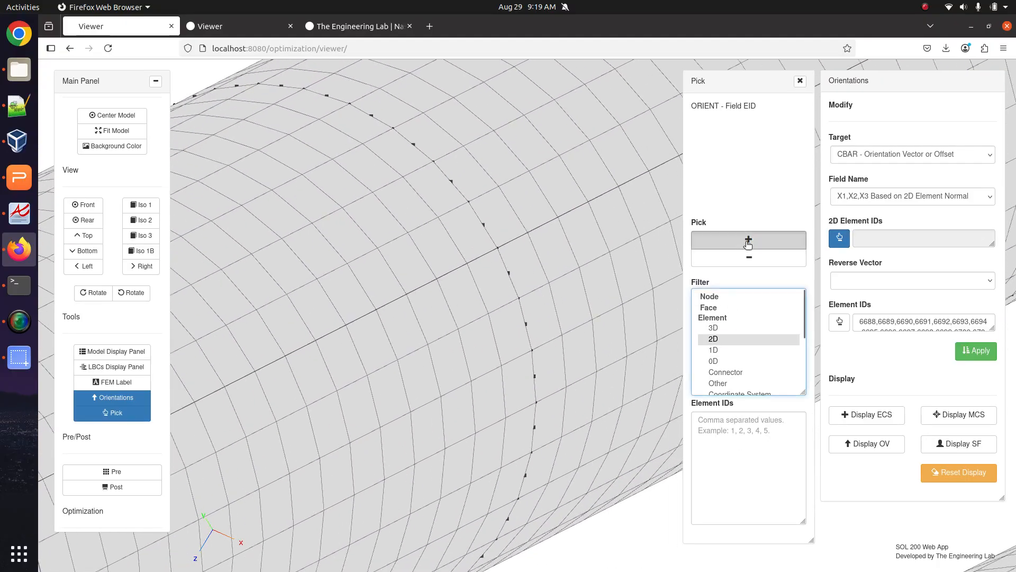
{"action": "mouse_move", "coordinate": [347, 107]}
{"action": "left_mouse_down"}
{"action": "mouse_move", "coordinate": [456, 198]}
{"action": "mouse_move", "coordinate": [501, 284]}
{"action": "mouse_move", "coordinate": [527, 385]}
{"action": "mouse_move", "coordinate": [529, 479]}
{"action": "mouse_move", "coordinate": [511, 527]}
{"action": "left_mouse_up"}
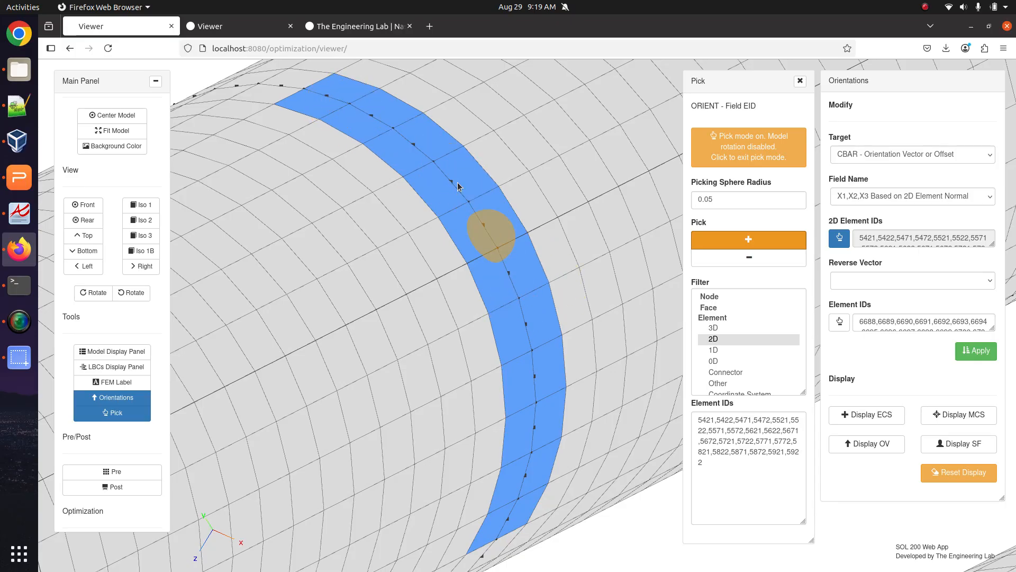
{"action": "left_click", "coordinate": [735, 159]}
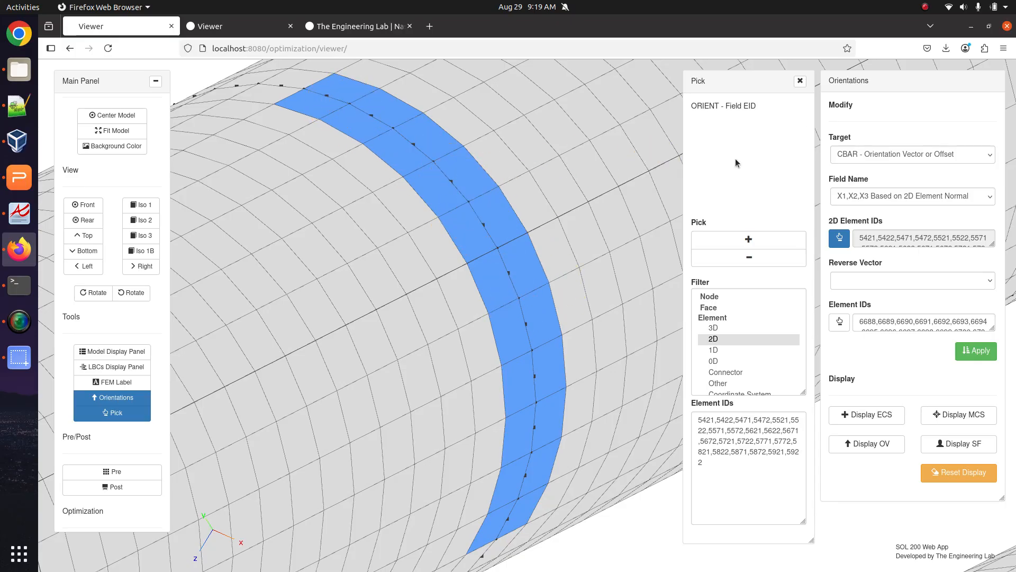
{"action": "left_click", "coordinate": [835, 243]}
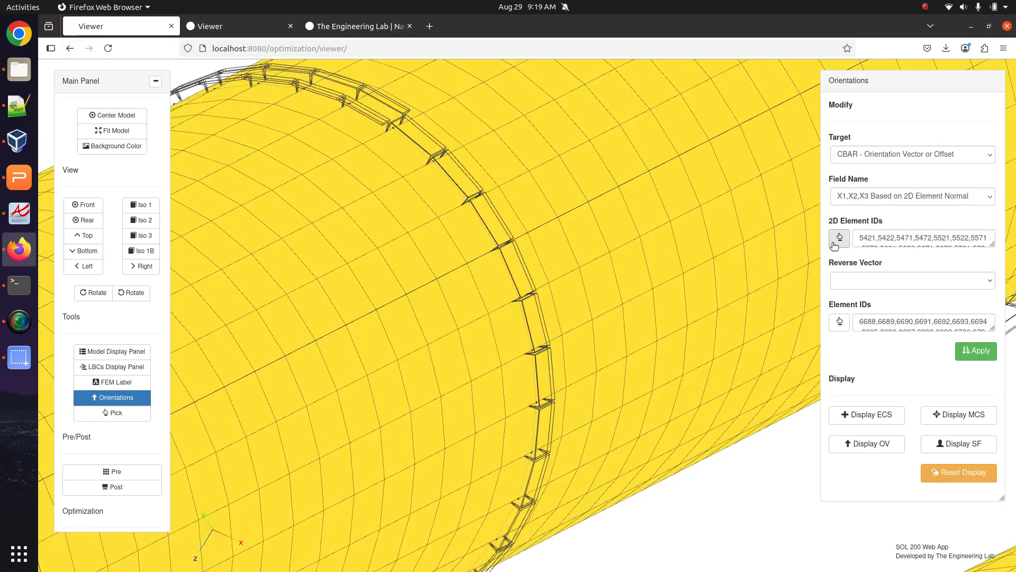
Check which ring elements are held in the Element IDs by filtering the picking to 1D elements
{"action": "left_click", "coordinate": [839, 322]}
{"action": "scroll", "coordinate": [439, 249], "scroll_direction": "down", "scroll_amount": 5}
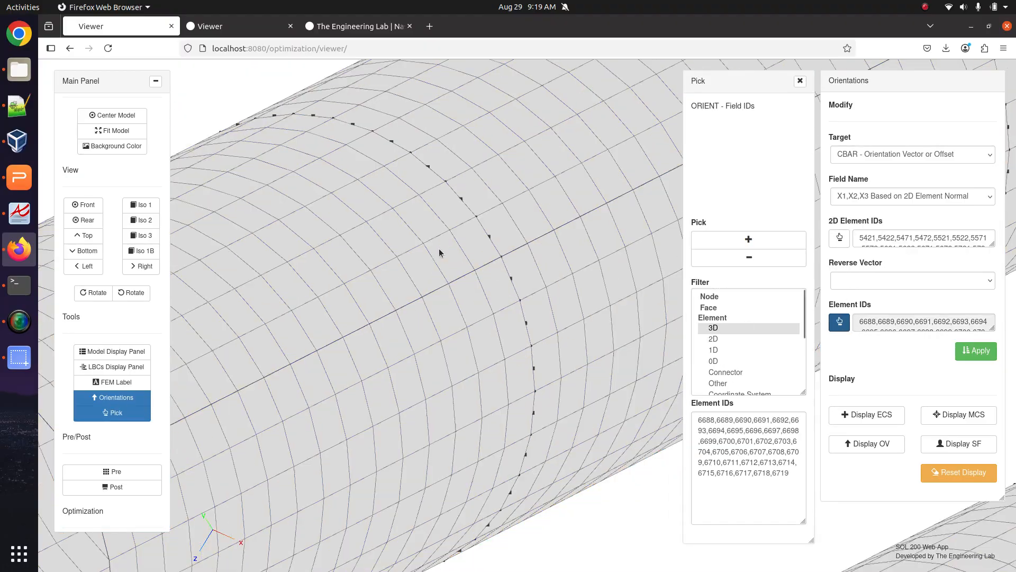
{"action": "left_click_drag", "start_coordinate": [441, 246], "coordinate": [741, 344]}
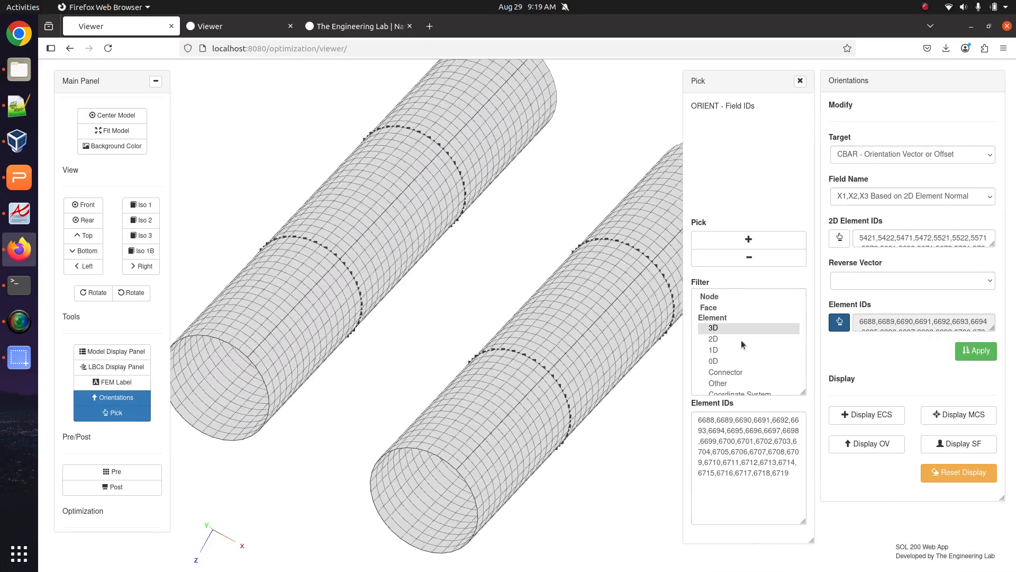
{"action": "left_click", "coordinate": [735, 352]}
{"action": "scroll", "coordinate": [447, 277], "scroll_direction": "up", "scroll_amount": 5}
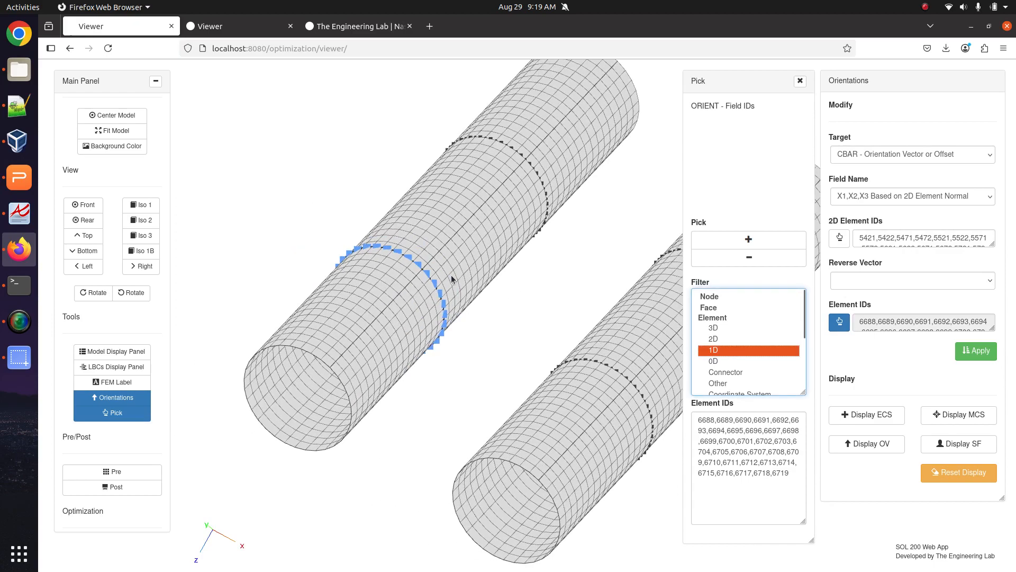
{"action": "scroll", "coordinate": [333, 226], "scroll_direction": "up", "scroll_amount": 5}
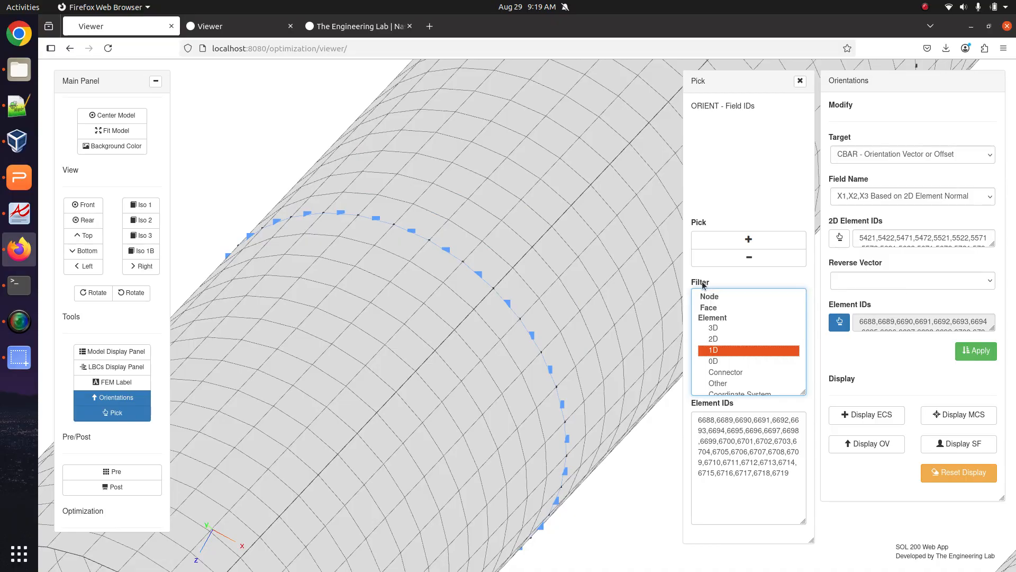
{"action": "left_click", "coordinate": [719, 326]}
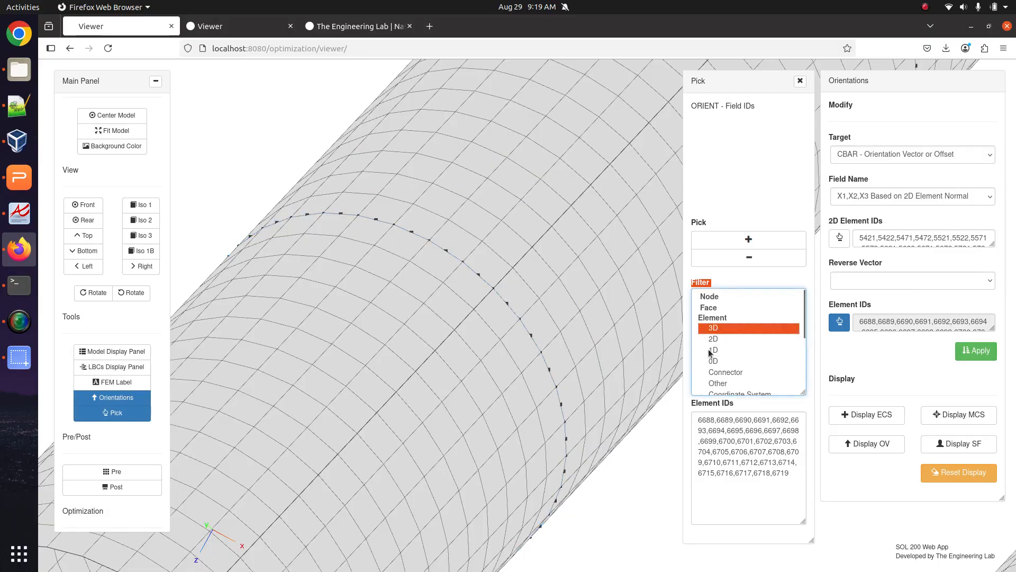
{"action": "left_click", "coordinate": [713, 352]}
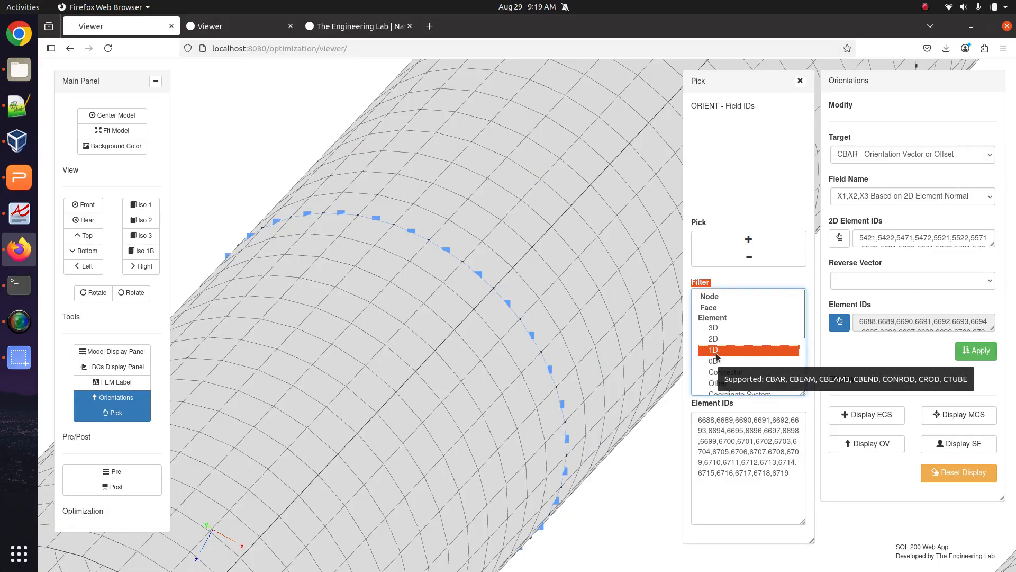
{"action": "left_click", "coordinate": [838, 324]}
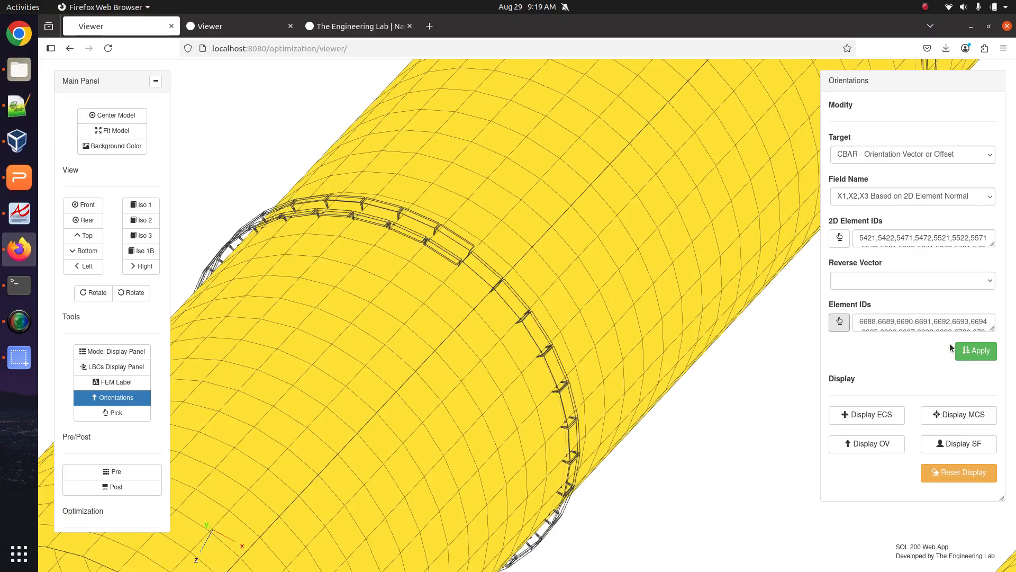
Apply the 2D-normal-based orientation to the ring's CBAR elements and examine the stiffener cross-sections around the cylinder
{"action": "left_click", "coordinate": [973, 351]}
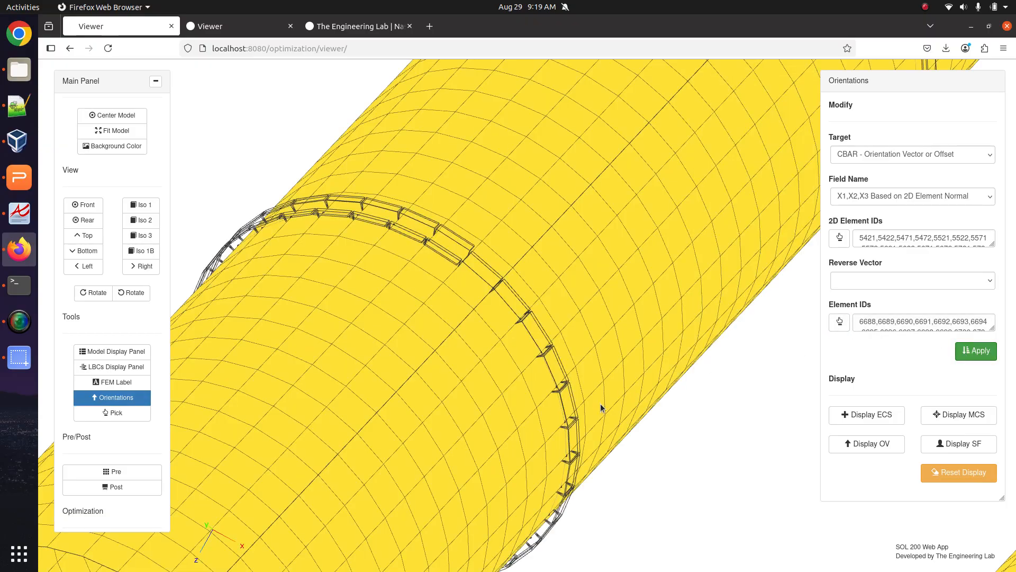
{"action": "left_click_drag", "start_coordinate": [793, 315], "coordinate": [517, 323]}
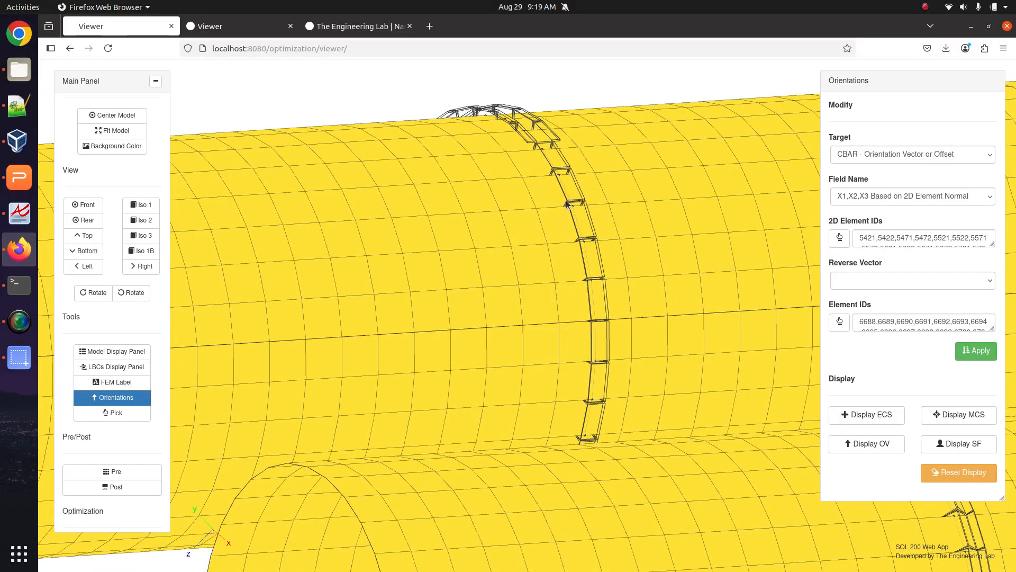
{"action": "left_click_drag", "start_coordinate": [567, 204], "coordinate": [391, 164]}
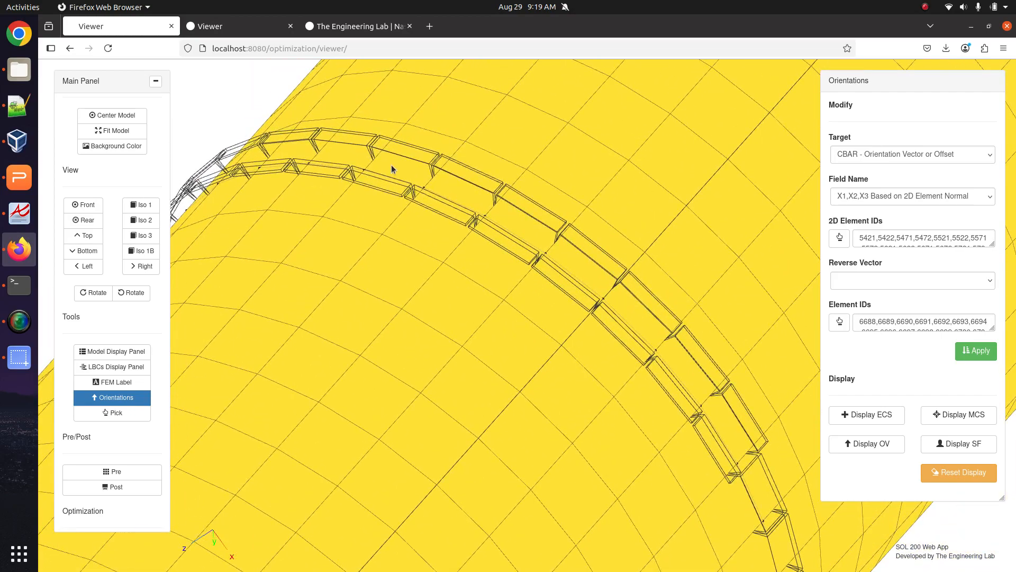
Review the ring's 1D elements assigned to the Element IDs using the 1D picking filter, leaving the selection as it is
{"action": "left_click", "coordinate": [838, 322]}
{"action": "left_click", "coordinate": [723, 349]}
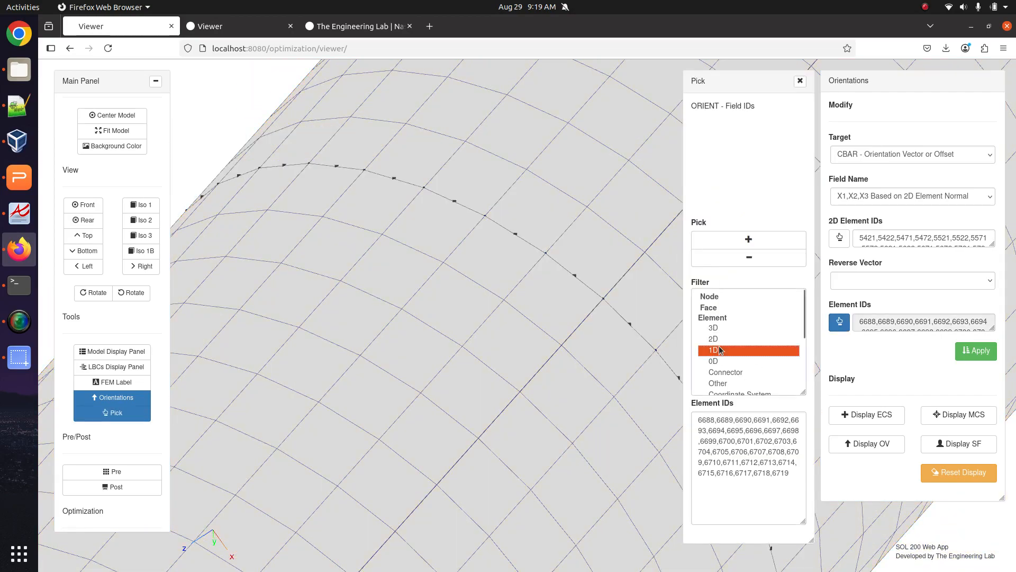
{"action": "left_click", "coordinate": [748, 242]}
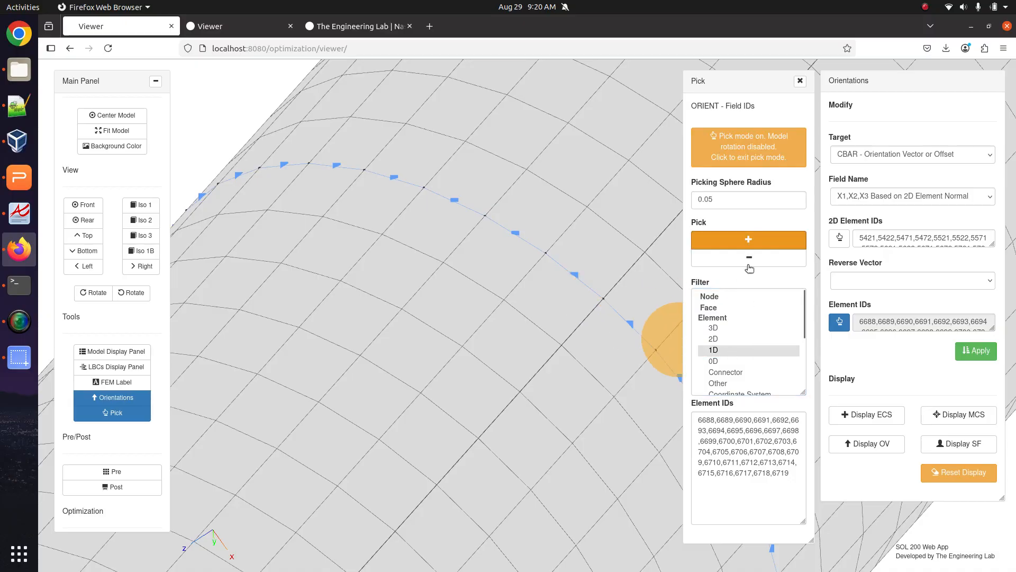
{"action": "left_click", "coordinate": [747, 259]}
{"action": "left_click", "coordinate": [838, 322]}
{"action": "scroll", "coordinate": [652, 361], "scroll_direction": "down", "scroll_amount": 5}
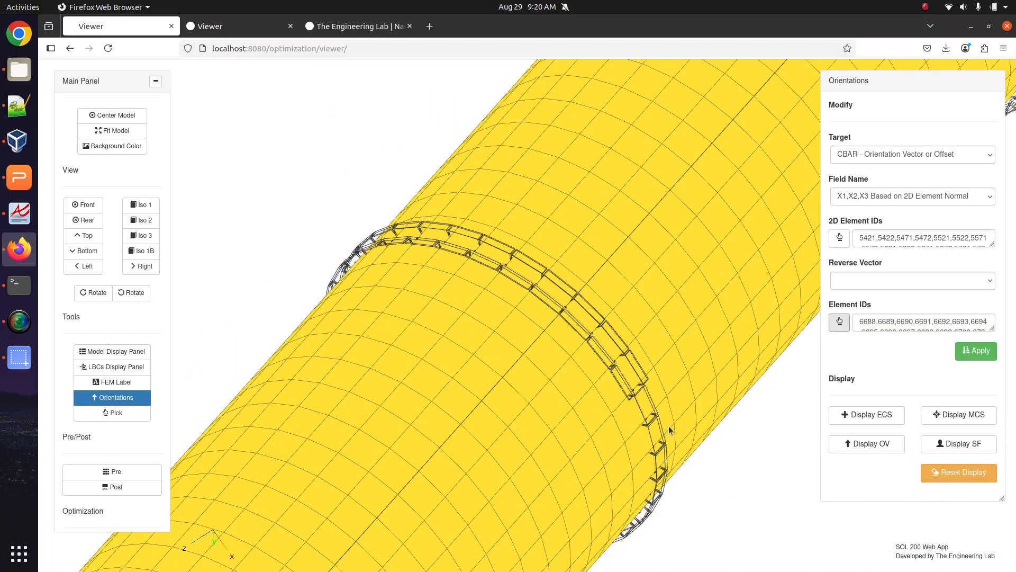
Extend the 2D Element IDs with the 2D elements on both sides of the ring over the cylinder's upper part
{"action": "left_click_drag", "start_coordinate": [669, 426], "coordinate": [764, 296]}
{"action": "left_click", "coordinate": [839, 239]}
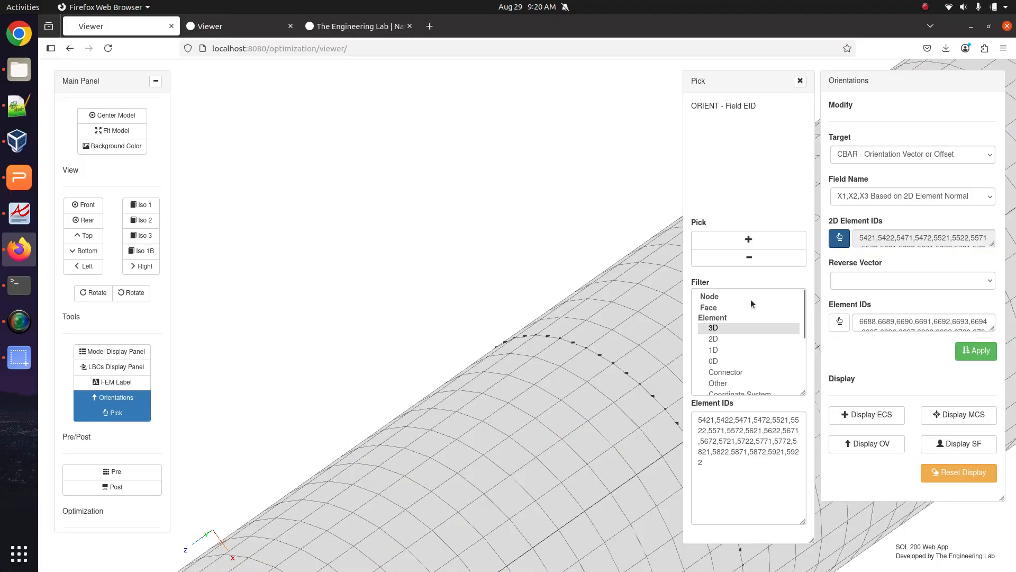
{"action": "right_click_drag", "start_coordinate": [565, 312], "coordinate": [367, 165]}
{"action": "left_click", "coordinate": [714, 339]}
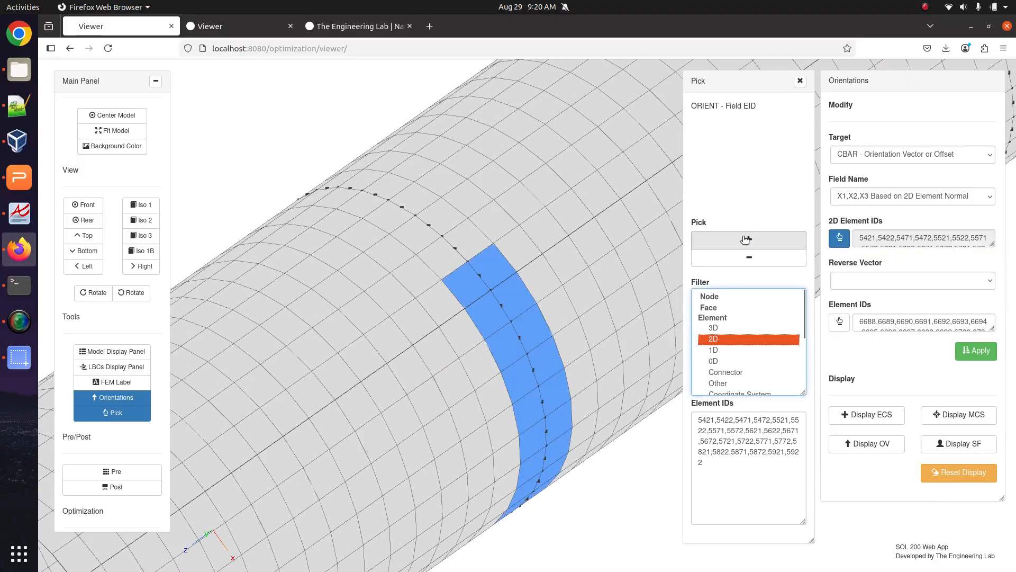
{"action": "right_click_drag", "start_coordinate": [393, 249], "coordinate": [424, 278]}
{"action": "left_click_drag", "start_coordinate": [424, 275], "coordinate": [454, 311]}
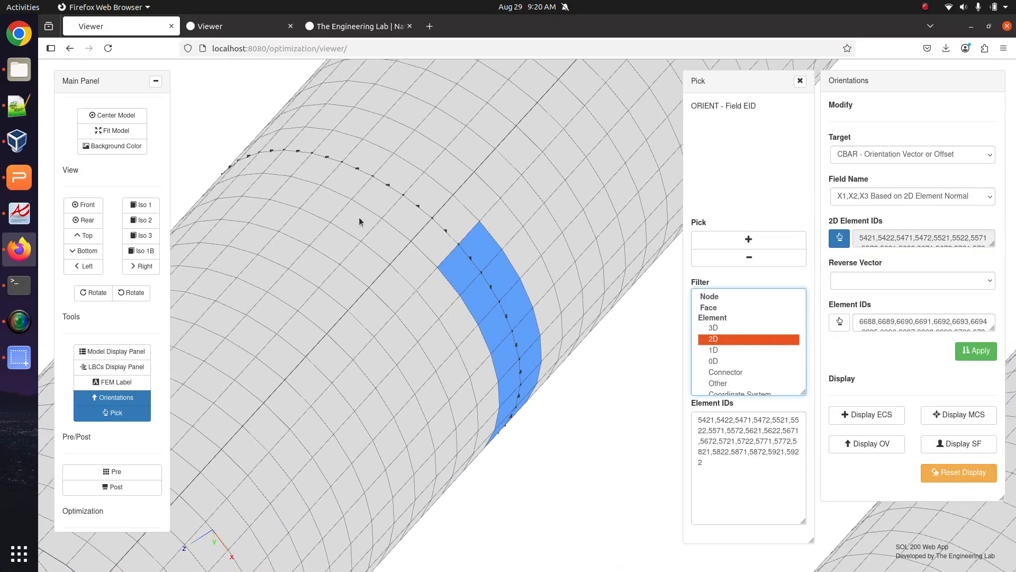
{"action": "right_click_drag", "start_coordinate": [359, 217], "coordinate": [467, 296]}
{"action": "left_click", "coordinate": [770, 243]}
{"action": "left_click_drag", "start_coordinate": [564, 311], "coordinate": [395, 222]}
Add the 2D elements along the ring's remaining far side to the 2D Element IDs, completing the strip around the cylinder
{"action": "left_click_drag", "start_coordinate": [335, 199], "coordinate": [452, 278]}
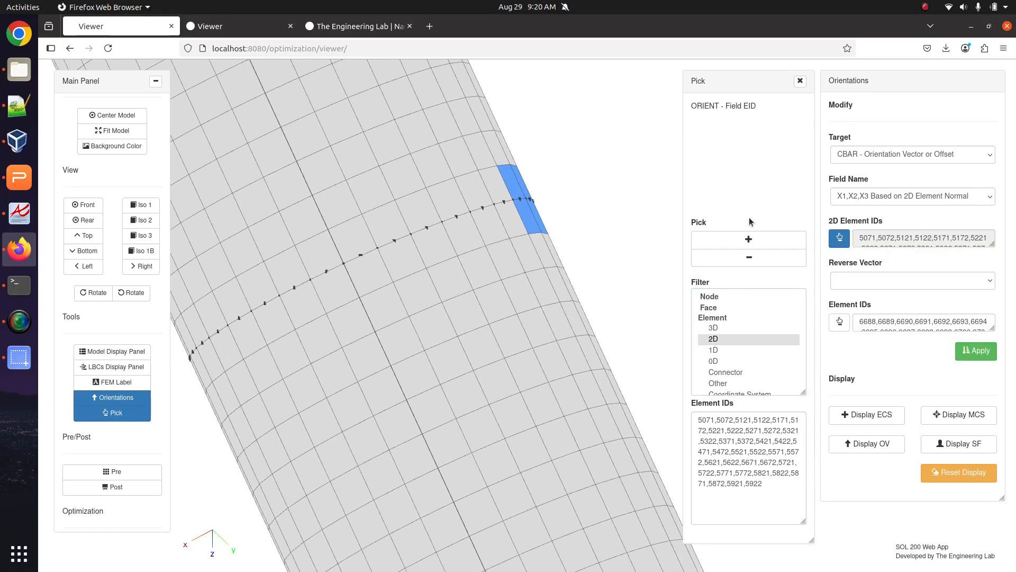
{"action": "left_click", "coordinate": [748, 239]}
{"action": "mouse_move", "coordinate": [492, 202]}
{"action": "left_mouse_down"}
{"action": "mouse_move", "coordinate": [291, 261]}
{"action": "mouse_move", "coordinate": [225, 319]}
{"action": "left_mouse_up"}
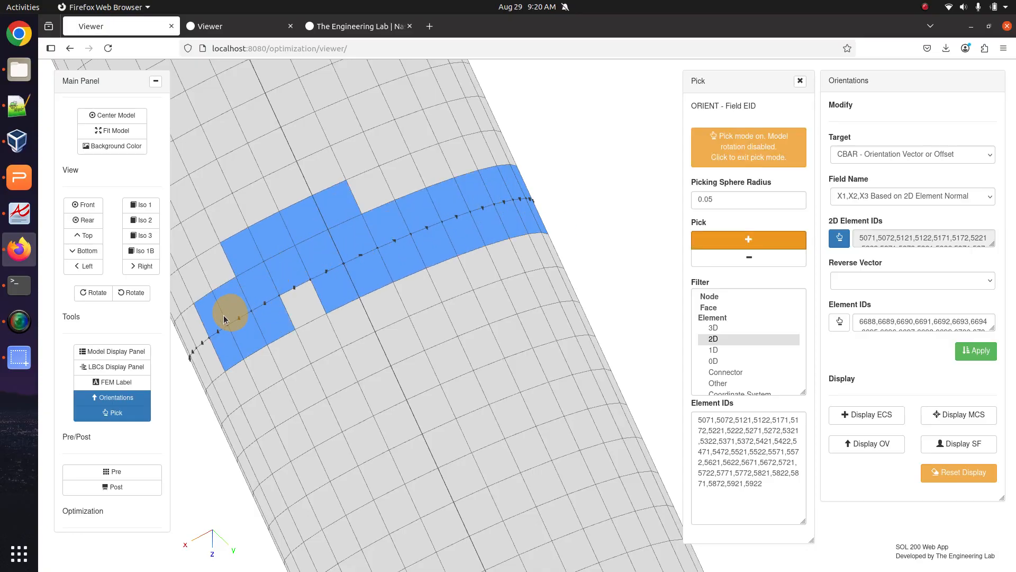
{"action": "left_click", "coordinate": [708, 163]}
{"action": "left_click_drag", "start_coordinate": [262, 266], "coordinate": [391, 249]}
{"action": "left_click", "coordinate": [715, 247]}
{"action": "mouse_move", "coordinate": [418, 286]}
{"action": "left_mouse_down"}
{"action": "mouse_move", "coordinate": [395, 319]}
{"action": "mouse_move", "coordinate": [429, 319]}
{"action": "left_mouse_up"}
{"action": "scroll", "coordinate": [430, 319], "scroll_direction": "up", "scroll_amount": 2}
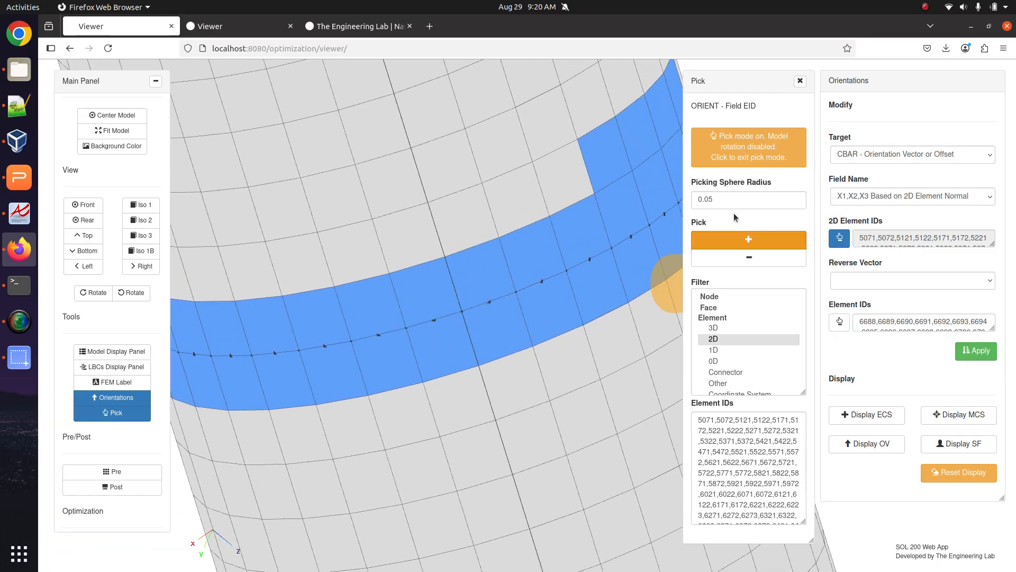
{"action": "left_click", "coordinate": [748, 151]}
Apply the 2D element normals as orientation vectors to the whole ring's CBAR elements and inspect the vectors and cross-sections around the cylinder
{"action": "left_click_drag", "start_coordinate": [496, 390], "coordinate": [495, 377]}
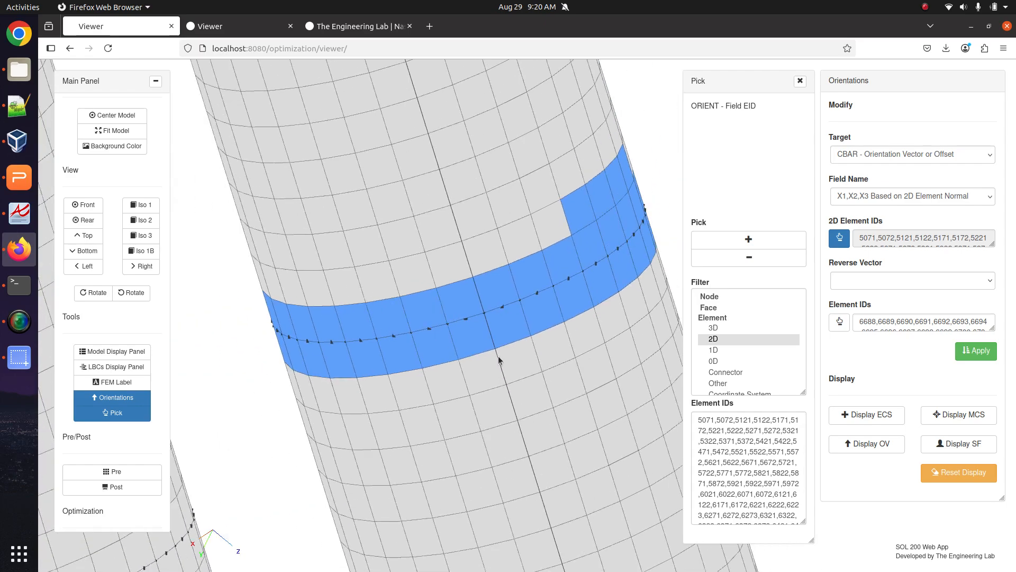
{"action": "left_click_drag", "start_coordinate": [481, 335], "coordinate": [525, 298]}
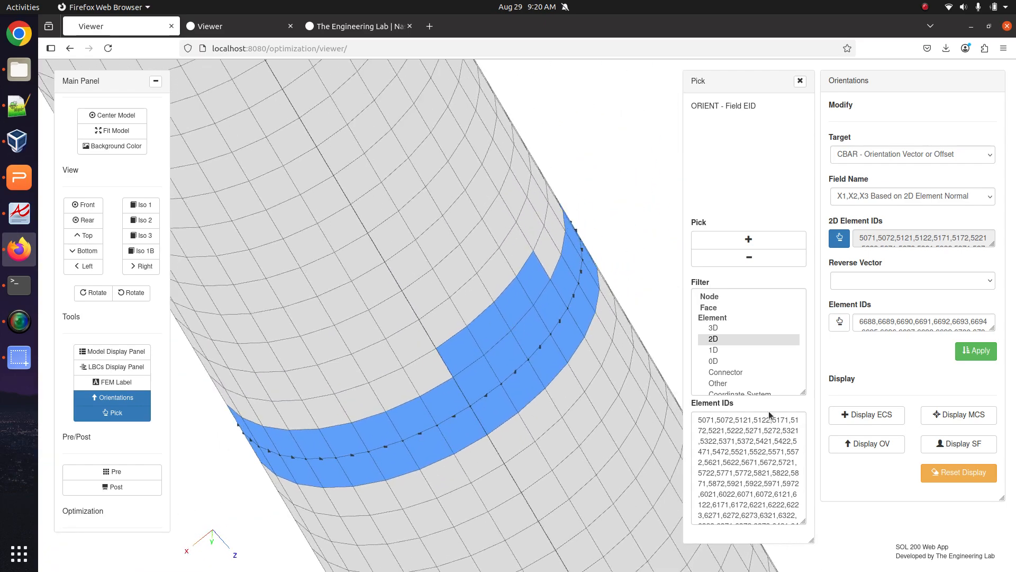
{"action": "left_click", "coordinate": [977, 352]}
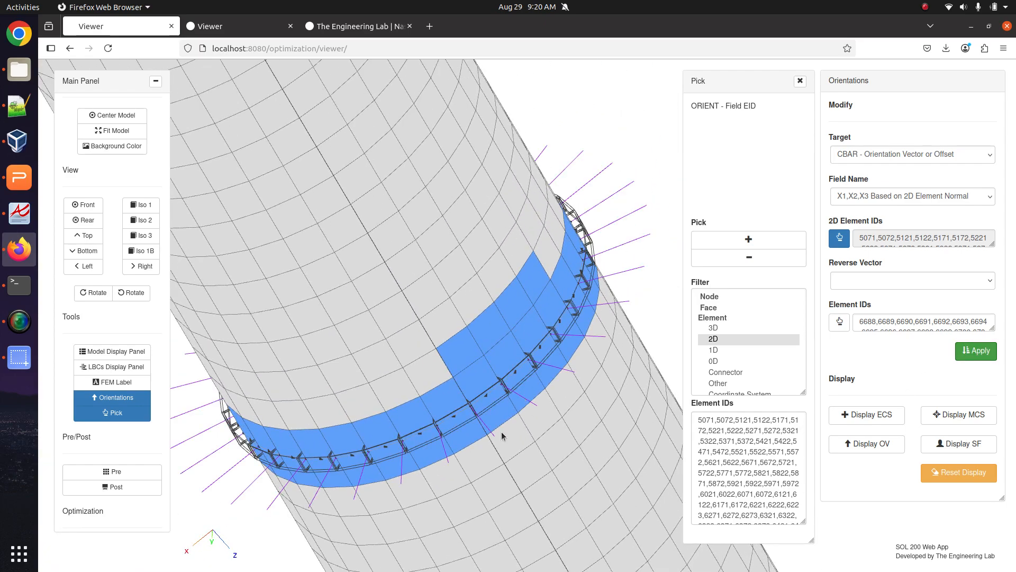
{"action": "left_click_drag", "start_coordinate": [501, 431], "coordinate": [258, 467]}
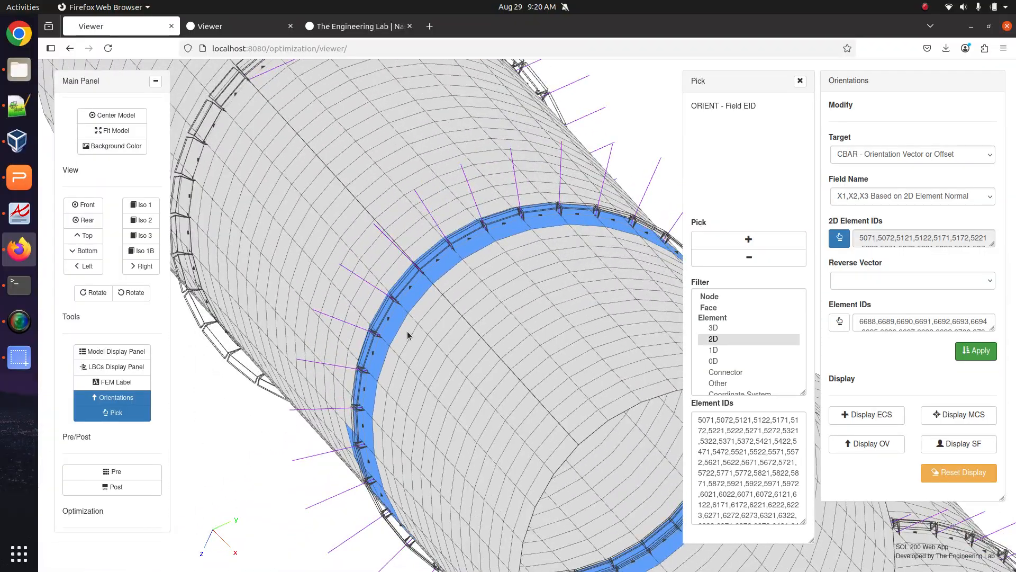
{"action": "scroll", "coordinate": [408, 335], "scroll_direction": "up", "scroll_amount": 3}
{"action": "left_click_drag", "start_coordinate": [583, 374], "coordinate": [437, 342]}
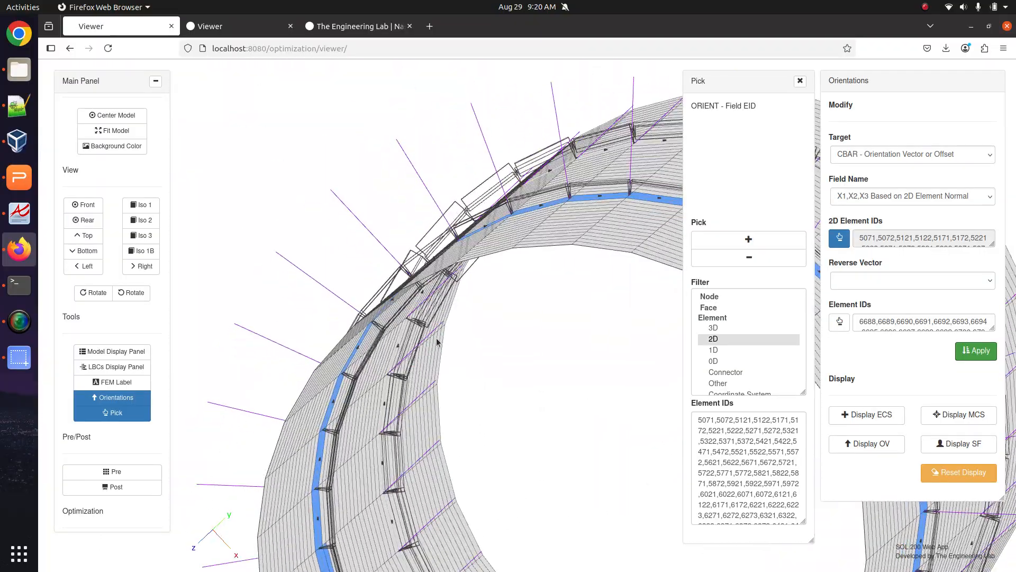
{"action": "scroll", "coordinate": [437, 342], "scroll_direction": "up", "scroll_amount": 4}
{"action": "left_click_drag", "start_coordinate": [539, 188], "coordinate": [545, 362]}
{"action": "scroll", "coordinate": [525, 322], "scroll_direction": "down", "scroll_amount": 3}
{"action": "scroll", "coordinate": [524, 322], "scroll_direction": "down", "scroll_amount": 3}
{"action": "scroll", "coordinate": [507, 394], "scroll_direction": "up", "scroll_amount": 5}
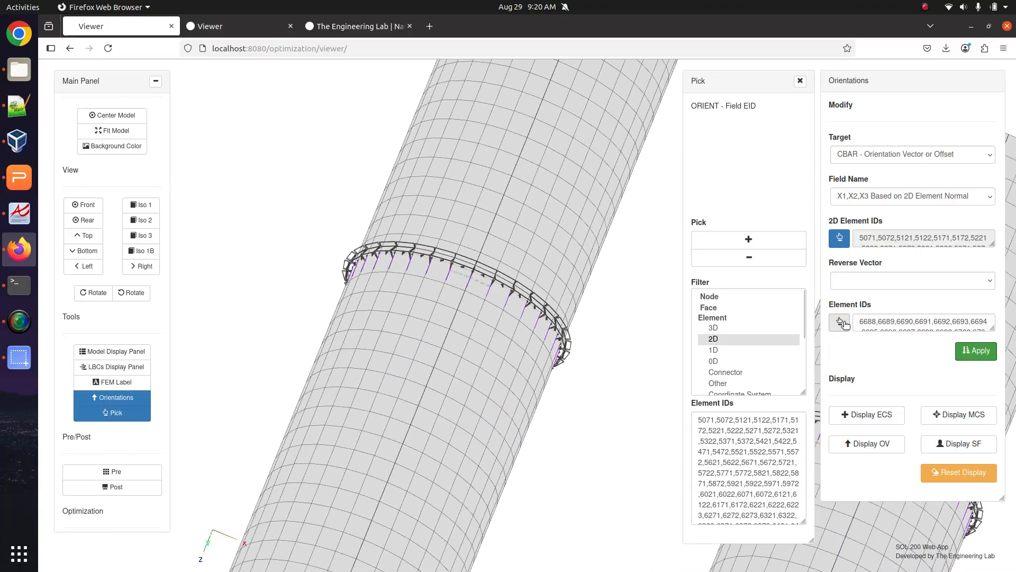
End the 2D element picking and clear both the 2D Element IDs and the Element IDs
{"action": "left_click", "coordinate": [837, 244]}
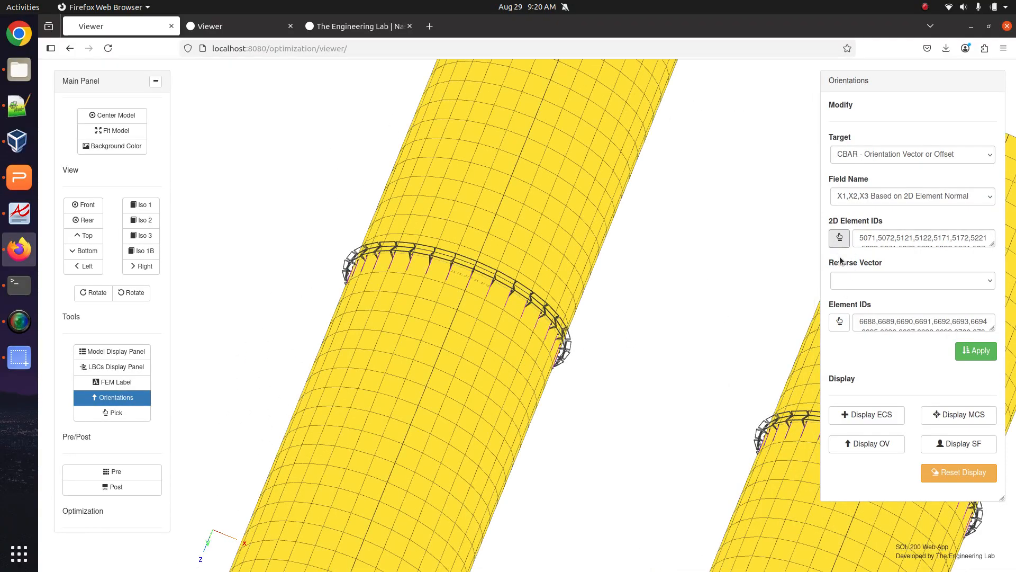
{"action": "right_click", "coordinate": [873, 238]}
{"action": "left_click", "coordinate": [874, 310]}
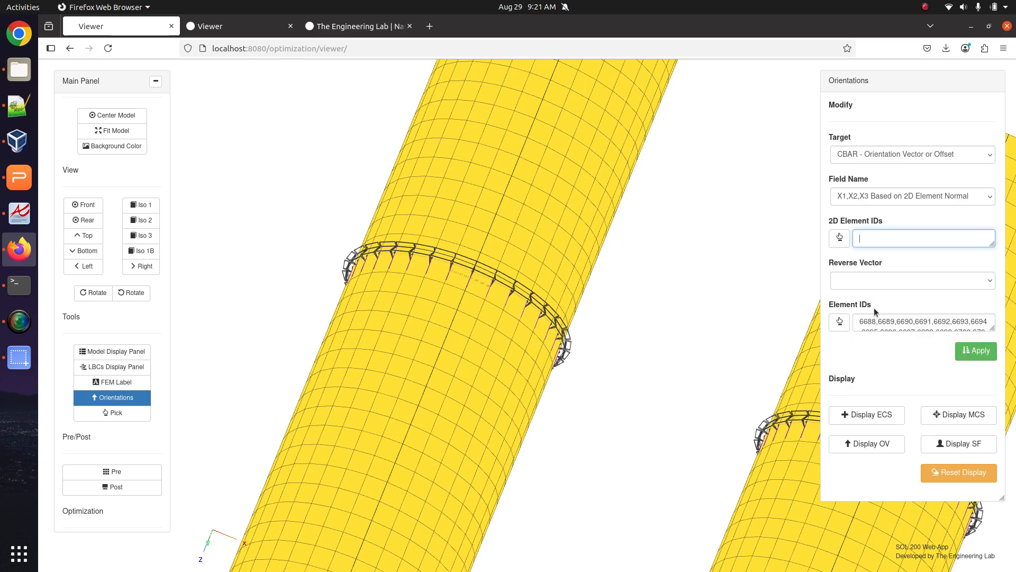
{"action": "right_click", "coordinate": [885, 323]}
{"action": "left_click", "coordinate": [886, 361]}
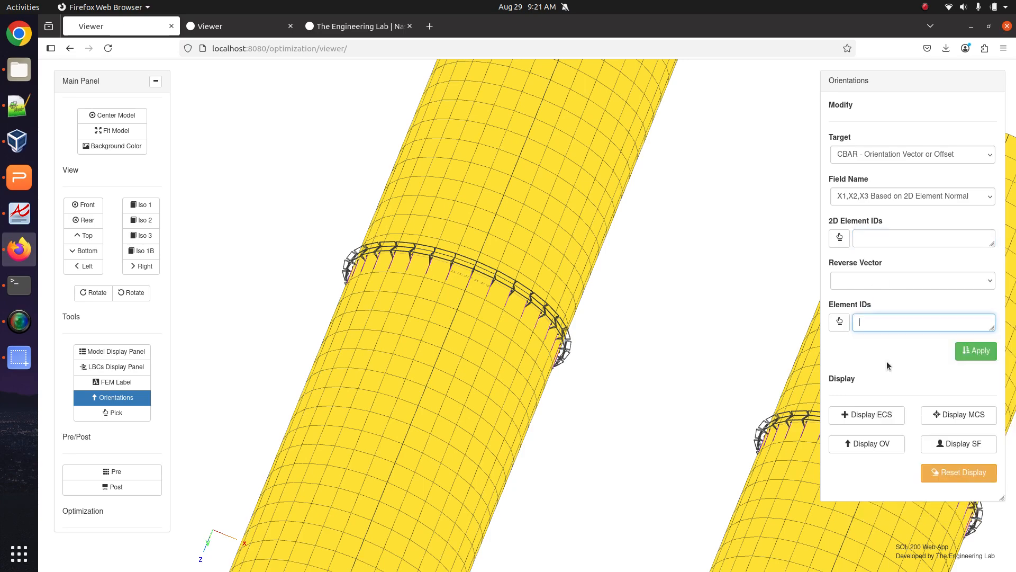
Pick 2D elements along the visible side of the central bar ring for 2D Element IDs, raising the picking sphere radius to 0.1
{"action": "left_click", "coordinate": [840, 238]}
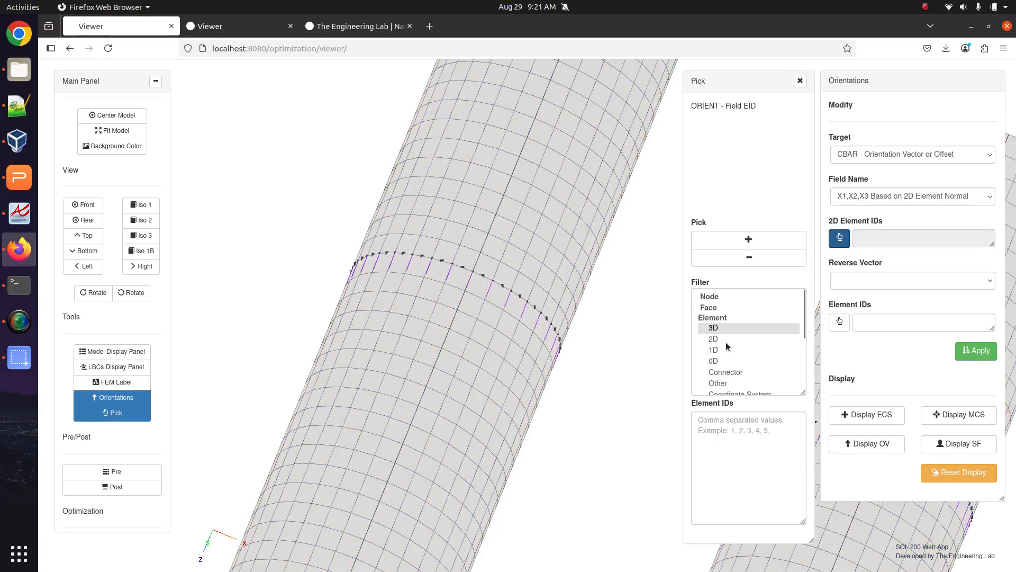
{"action": "left_click", "coordinate": [725, 342]}
{"action": "left_click", "coordinate": [748, 239]}
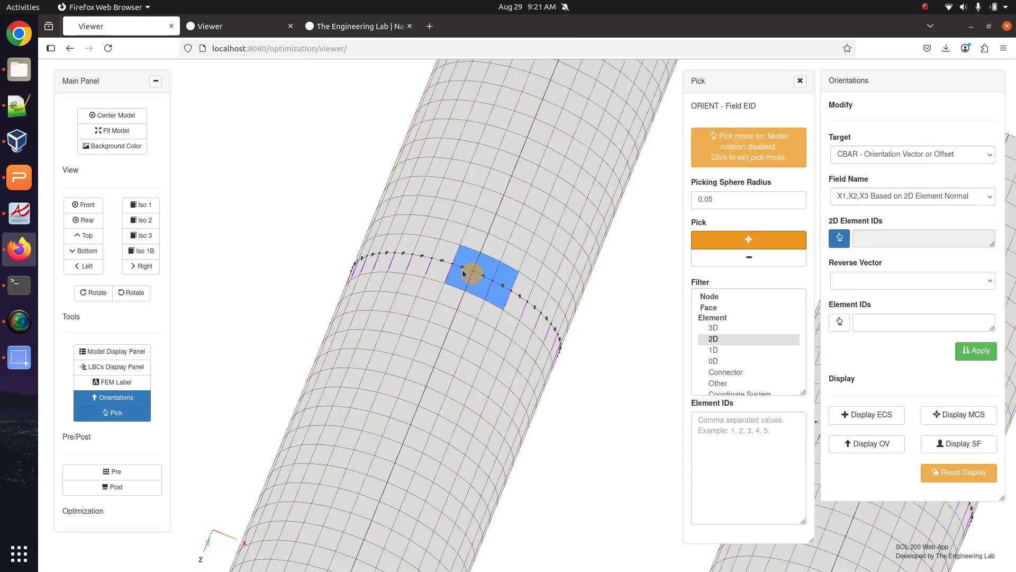
{"action": "left_click_drag", "start_coordinate": [462, 272], "coordinate": [374, 257]}
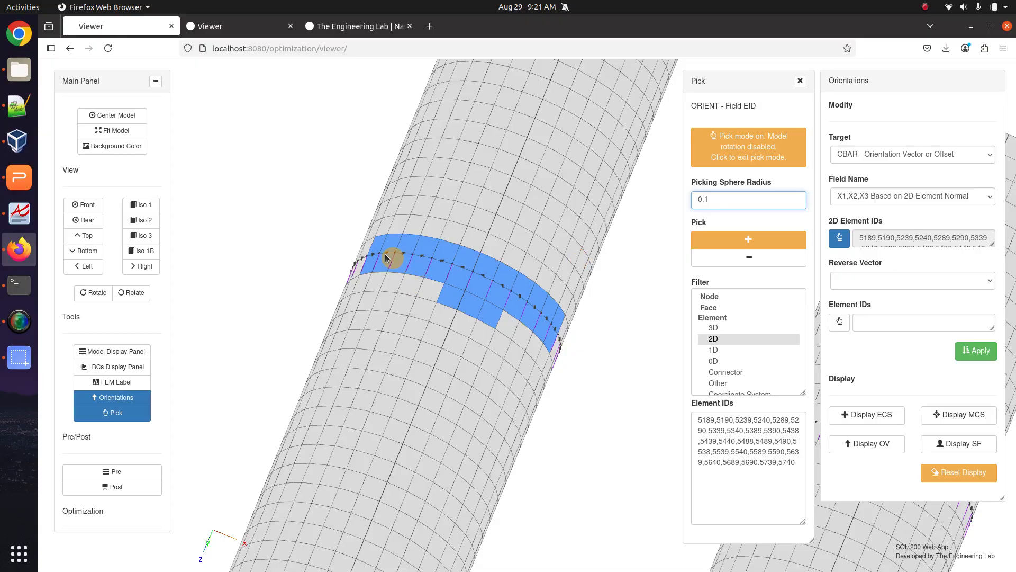
{"action": "mouse_move", "coordinate": [381, 254]}
{"action": "left_mouse_down"}
{"action": "mouse_move", "coordinate": [443, 274]}
{"action": "mouse_move", "coordinate": [424, 239]}
{"action": "left_mouse_up"}
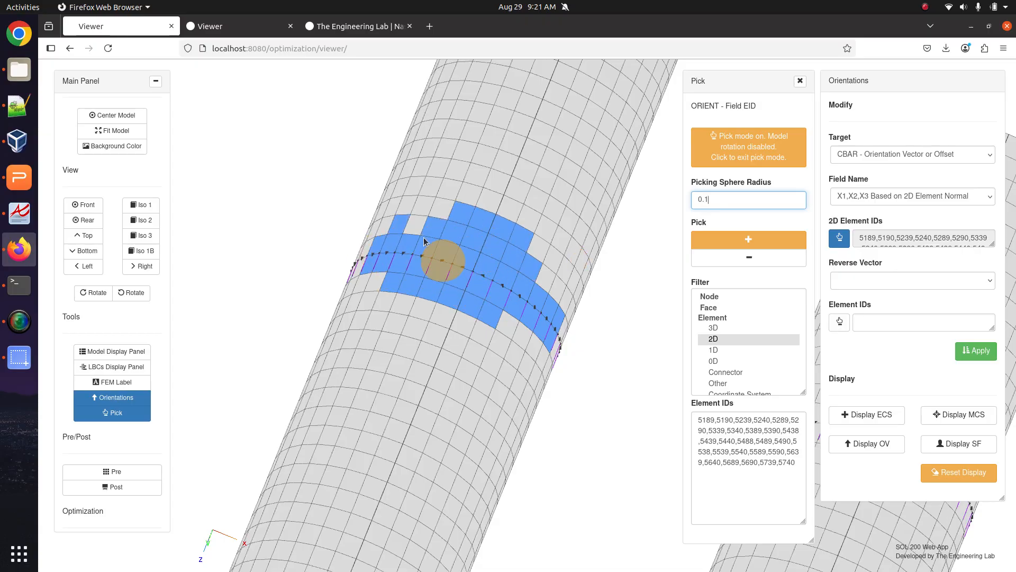
Extend the 2D element selection around the remaining sides of the same ring
{"action": "left_click", "coordinate": [748, 147]}
{"action": "left_click_drag", "start_coordinate": [529, 239], "coordinate": [619, 377]}
{"action": "left_click", "coordinate": [772, 241]}
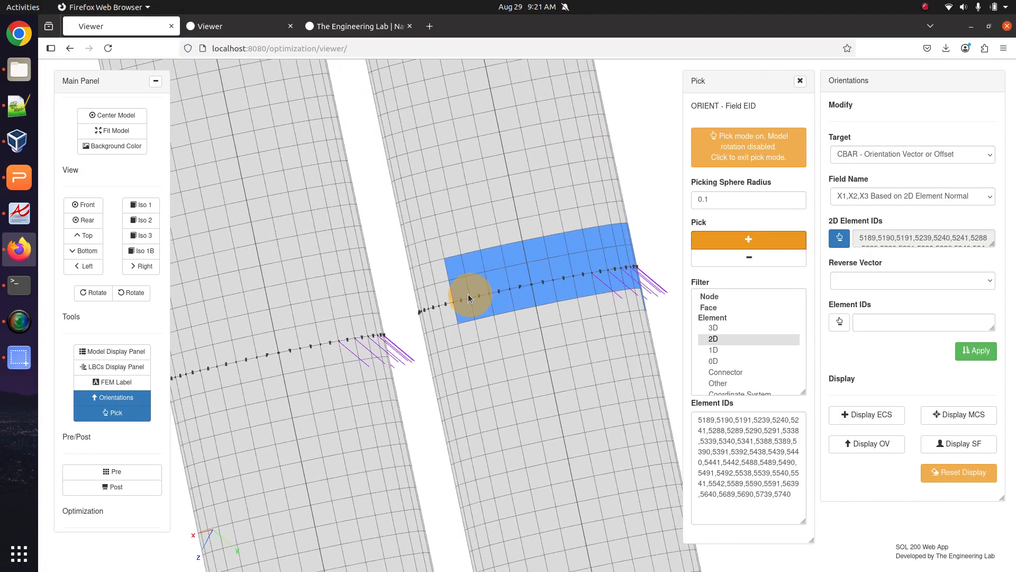
{"action": "left_click", "coordinate": [777, 160]}
{"action": "left_click_drag", "start_coordinate": [370, 323], "coordinate": [404, 332]}
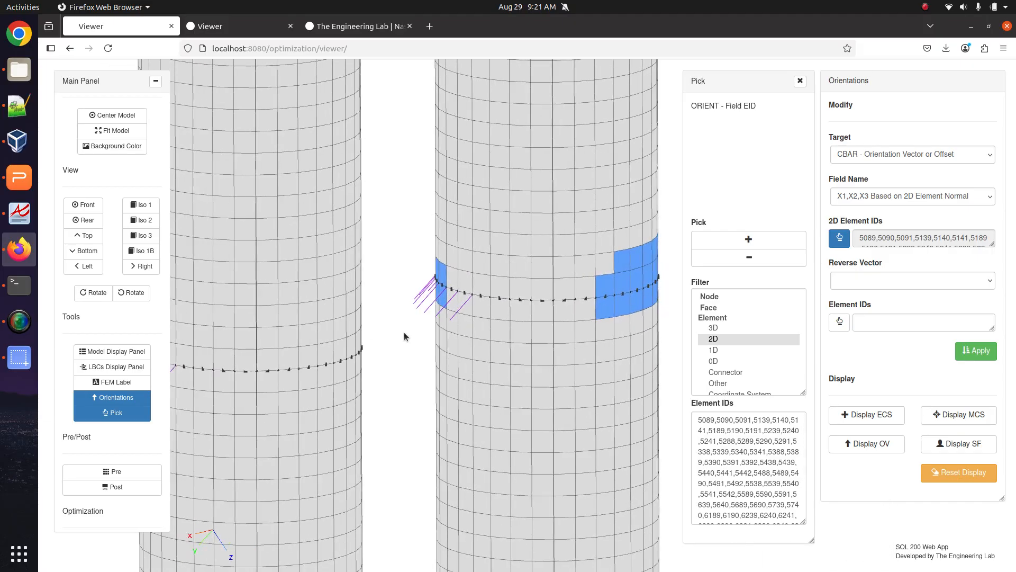
{"action": "left_click", "coordinate": [697, 240]}
{"action": "left_click", "coordinate": [591, 303]}
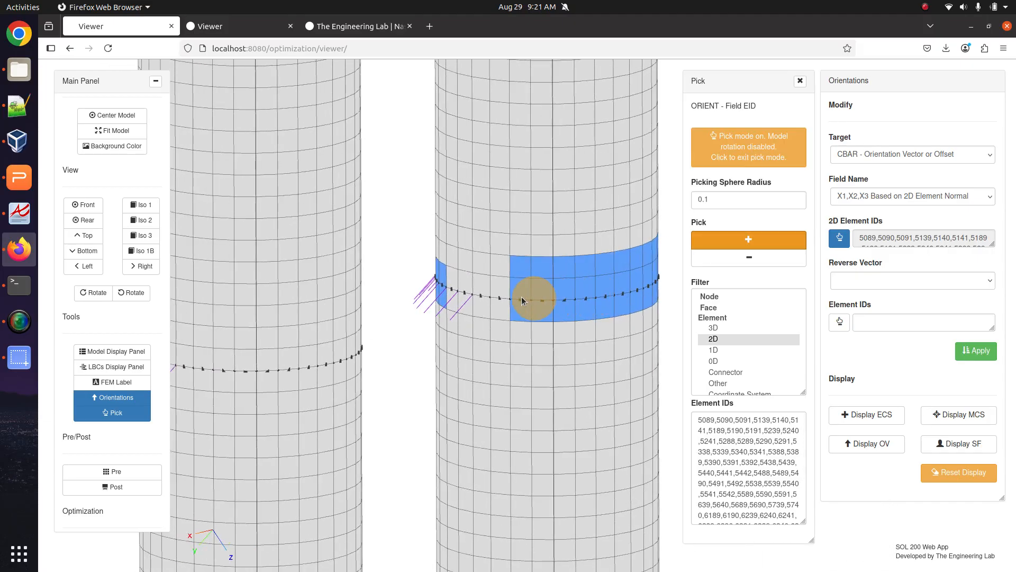
{"action": "left_click_drag", "start_coordinate": [522, 299], "coordinate": [462, 294]}
{"action": "left_click", "coordinate": [709, 158]}
Add the 2D elements along one side of the matching bar ring on the neighbouring tube
{"action": "scroll", "coordinate": [358, 402], "scroll_direction": "down", "scroll_amount": 5}
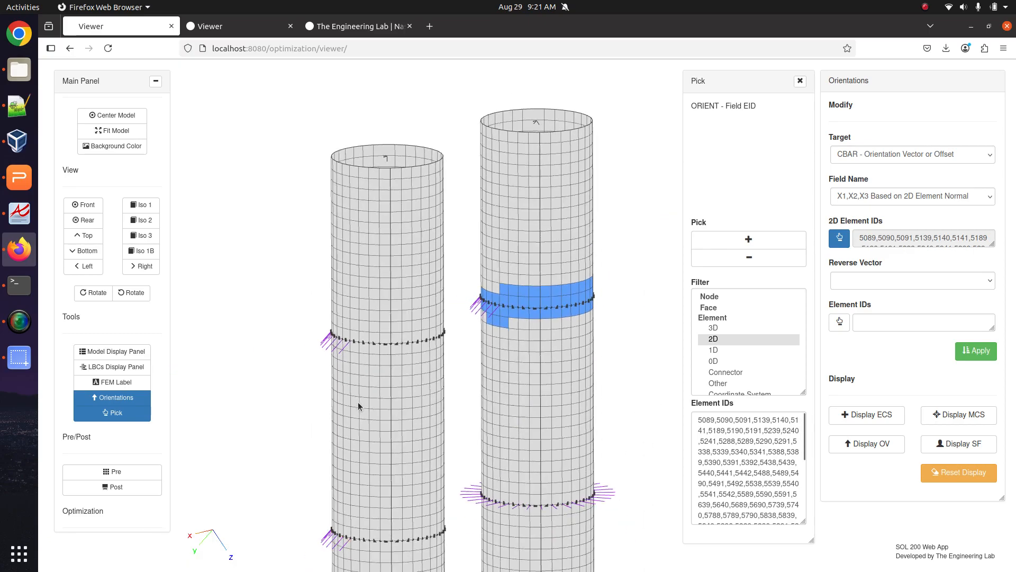
{"action": "left_click_drag", "start_coordinate": [358, 402], "coordinate": [320, 373]}
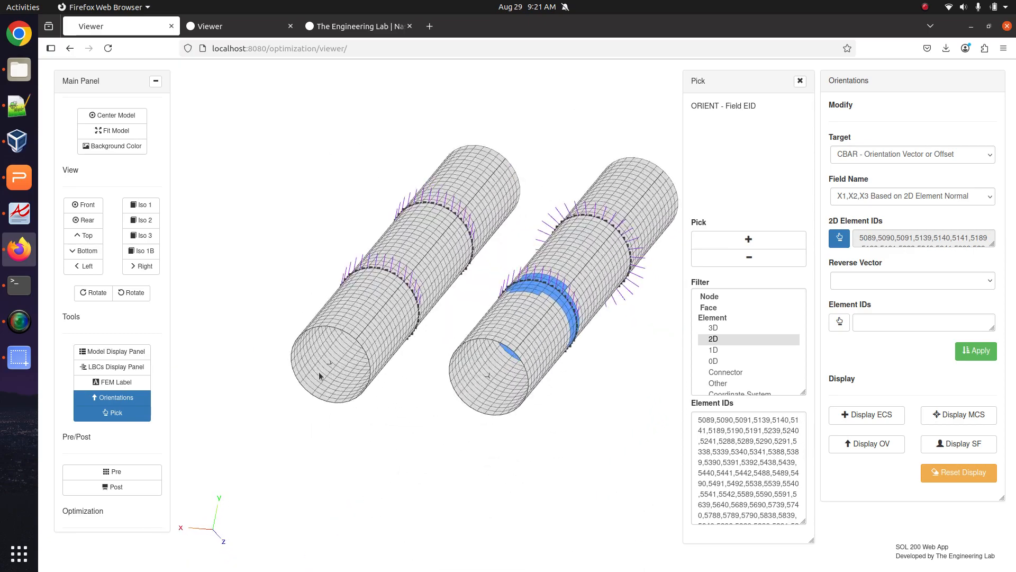
{"action": "right_click_drag", "start_coordinate": [320, 373], "coordinate": [425, 423]}
{"action": "scroll", "coordinate": [425, 426], "scroll_direction": "up", "scroll_amount": 8}
{"action": "left_click_drag", "start_coordinate": [403, 376], "coordinate": [461, 459]}
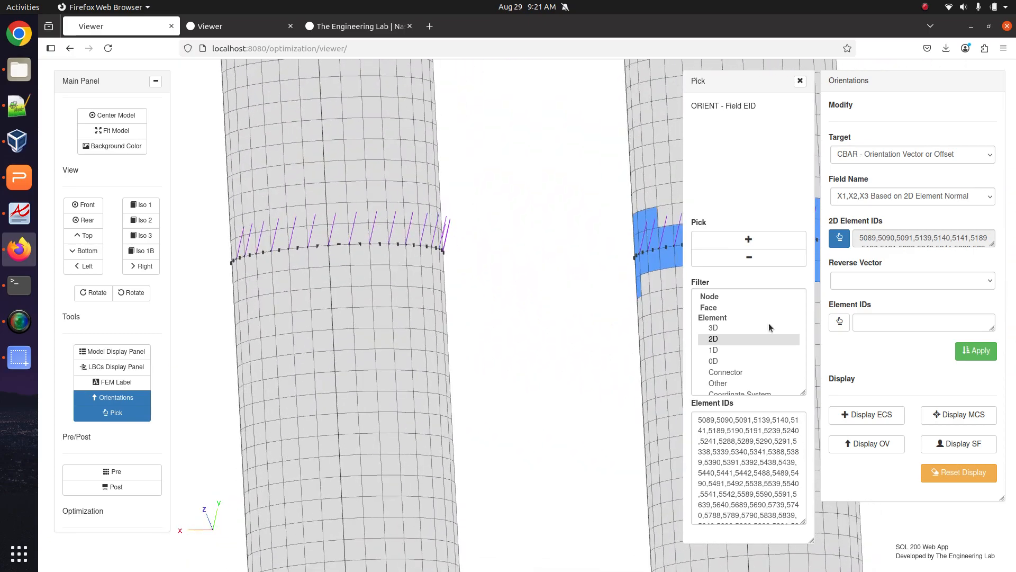
{"action": "left_click", "coordinate": [775, 236]}
{"action": "left_click_drag", "start_coordinate": [271, 249], "coordinate": [391, 261]}
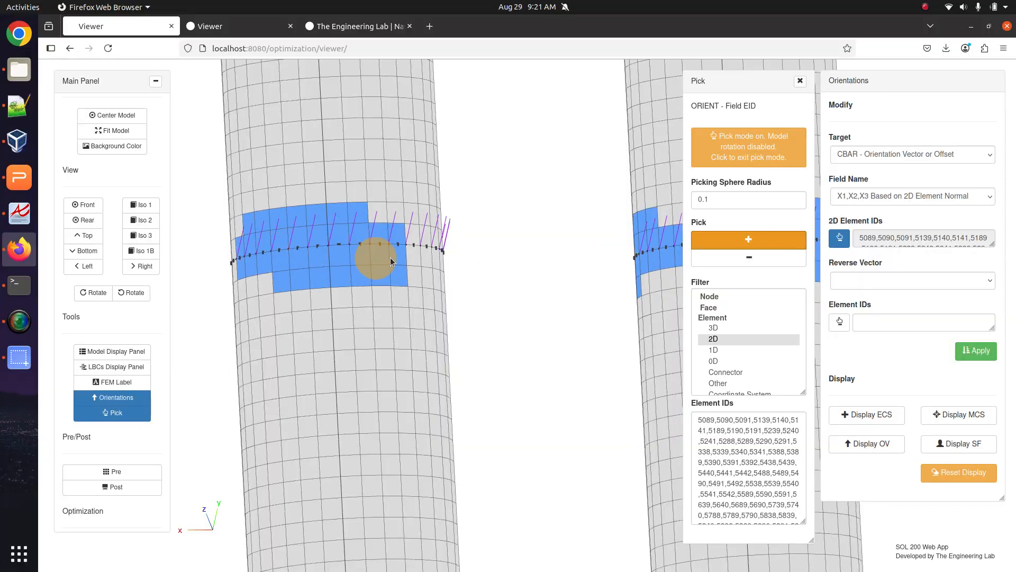
{"action": "mouse_move", "coordinate": [454, 257]}
{"action": "left_mouse_down"}
{"action": "mouse_move", "coordinate": [390, 242]}
{"action": "mouse_move", "coordinate": [243, 260]}
{"action": "left_mouse_up"}
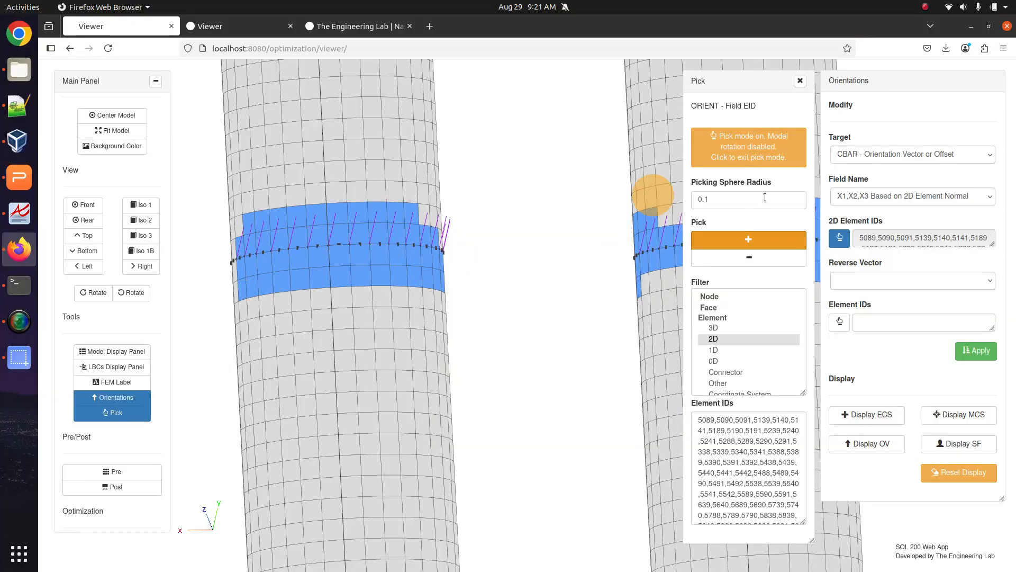
{"action": "left_click", "coordinate": [756, 157]}
Continue selecting 2D elements around the other sides of the neighbouring tube's ring
{"action": "left_click_drag", "start_coordinate": [241, 370], "coordinate": [494, 331]}
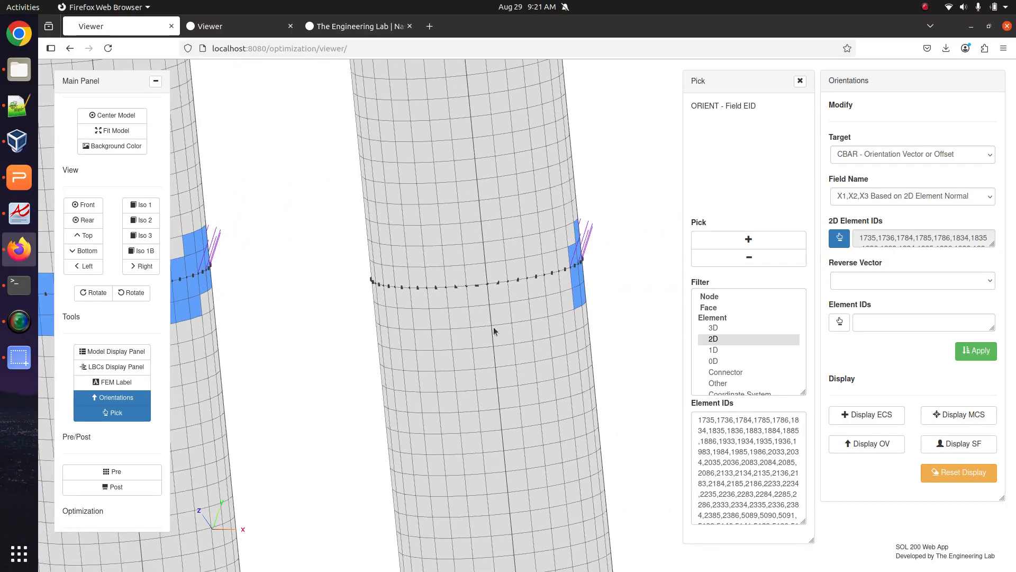
{"action": "left_click", "coordinate": [737, 240]}
{"action": "left_click_drag", "start_coordinate": [578, 265], "coordinate": [410, 293]}
{"action": "left_click", "coordinate": [718, 157]}
{"action": "left_click_drag", "start_coordinate": [352, 308], "coordinate": [320, 396]}
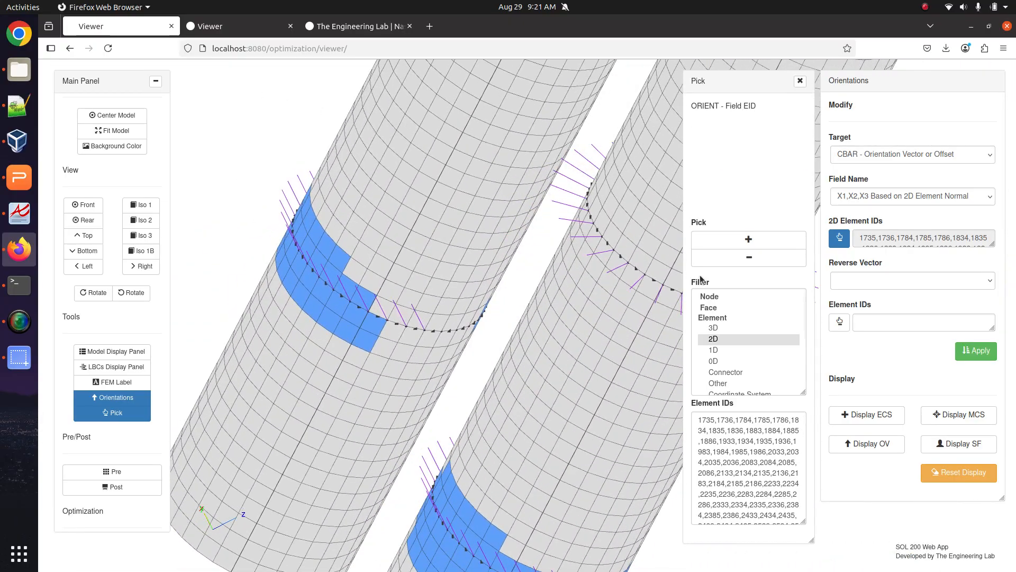
{"action": "left_click", "coordinate": [748, 239]}
{"action": "left_click_drag", "start_coordinate": [399, 302], "coordinate": [432, 335]}
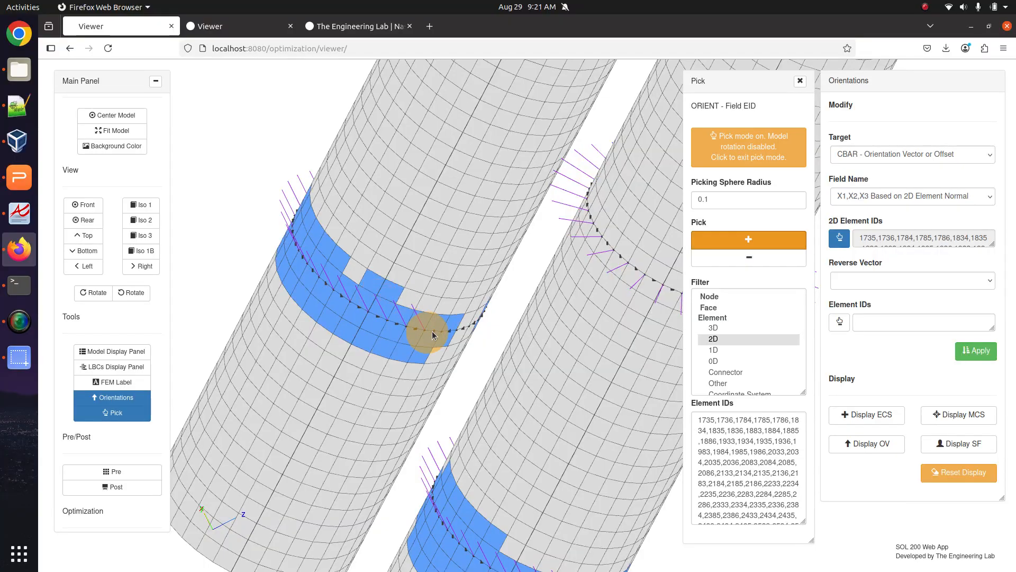
{"action": "left_click", "coordinate": [766, 142]}
Fill the remaining gap in the 2D element selection on the neighbouring tube's ring
{"action": "left_click_drag", "start_coordinate": [530, 422], "coordinate": [420, 364]}
{"action": "left_click", "coordinate": [705, 263]}
{"action": "left_click", "coordinate": [721, 242]}
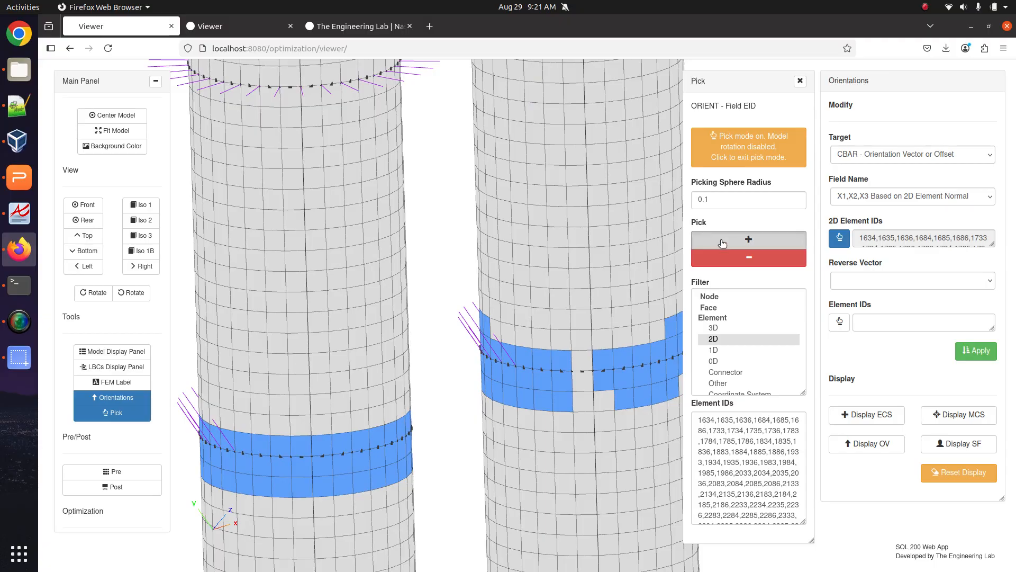
{"action": "left_click_drag", "start_coordinate": [582, 339], "coordinate": [580, 364]}
{"action": "left_click", "coordinate": [748, 239]}
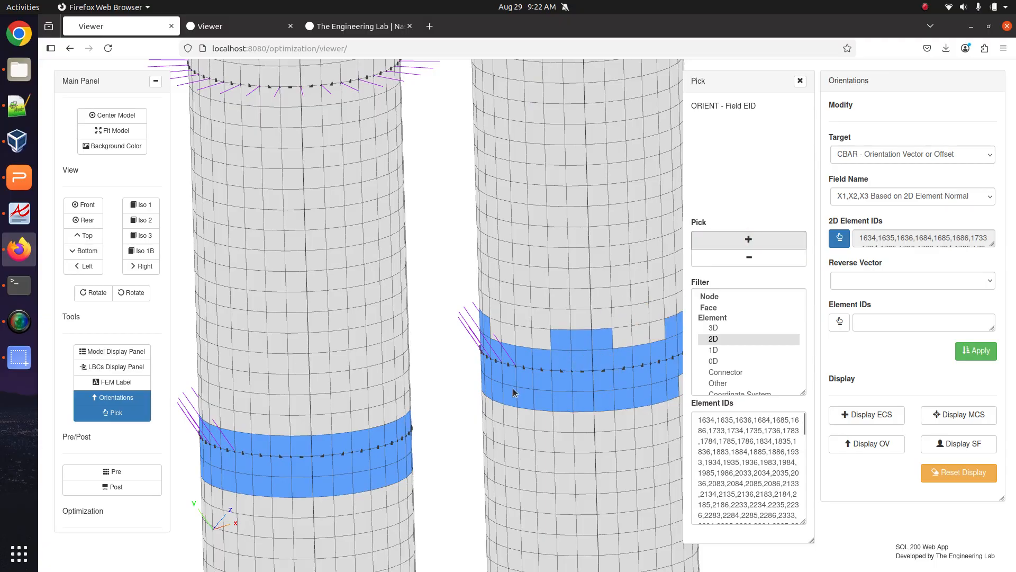
Add the 2D elements along one side of the same tube's other bar ring, which has parallel orientation vectors
{"action": "scroll", "coordinate": [513, 389], "scroll_direction": "down", "scroll_amount": 5}
{"action": "left_click_drag", "start_coordinate": [518, 402], "coordinate": [380, 456]}
{"action": "scroll", "coordinate": [487, 386], "scroll_direction": "up", "scroll_amount": 3}
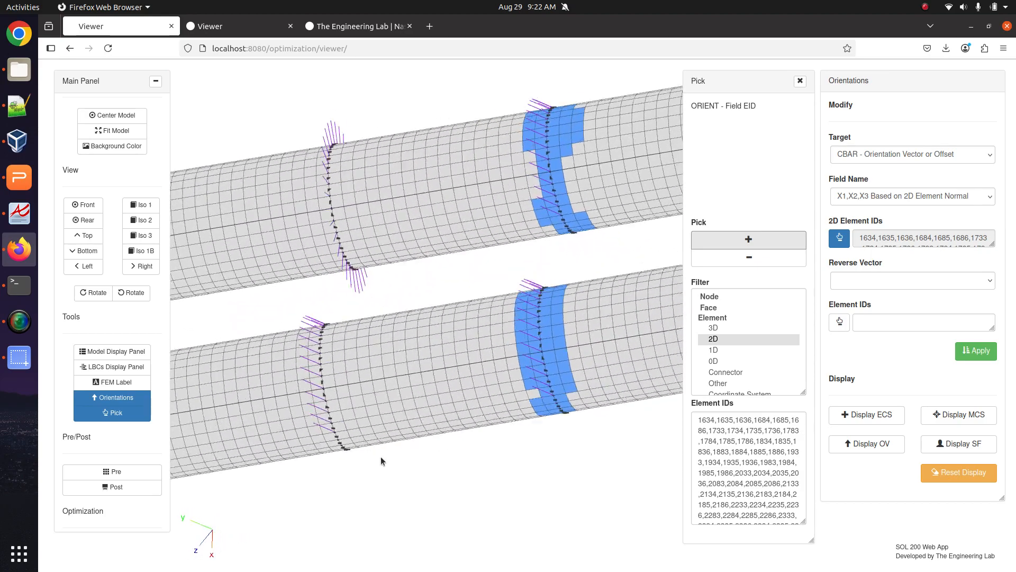
{"action": "right_click_drag", "start_coordinate": [380, 457], "coordinate": [514, 385]}
{"action": "scroll", "coordinate": [440, 347], "scroll_direction": "up", "scroll_amount": 3}
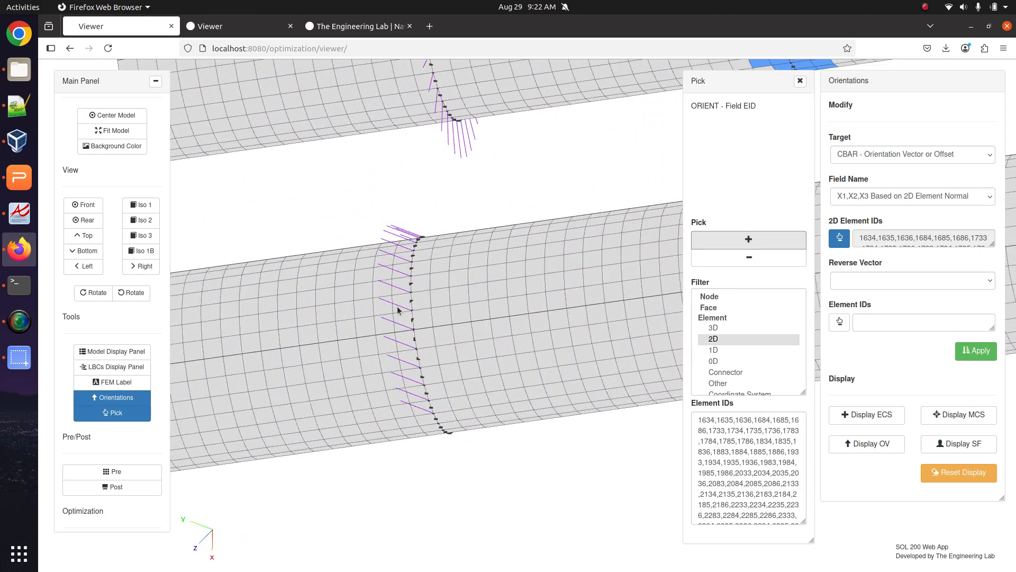
{"action": "left_click", "coordinate": [738, 239]}
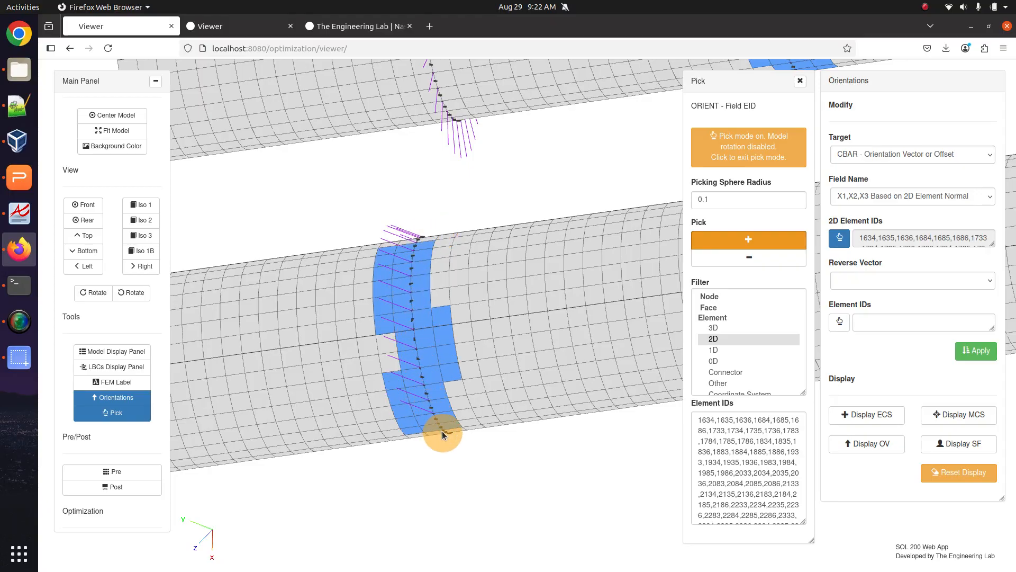
{"action": "left_click_drag", "start_coordinate": [442, 435], "coordinate": [444, 438]}
{"action": "left_click", "coordinate": [764, 155]}
Extend the 2D element selection onto the next side of that tube's other ring
{"action": "left_click_drag", "start_coordinate": [508, 231], "coordinate": [463, 376]}
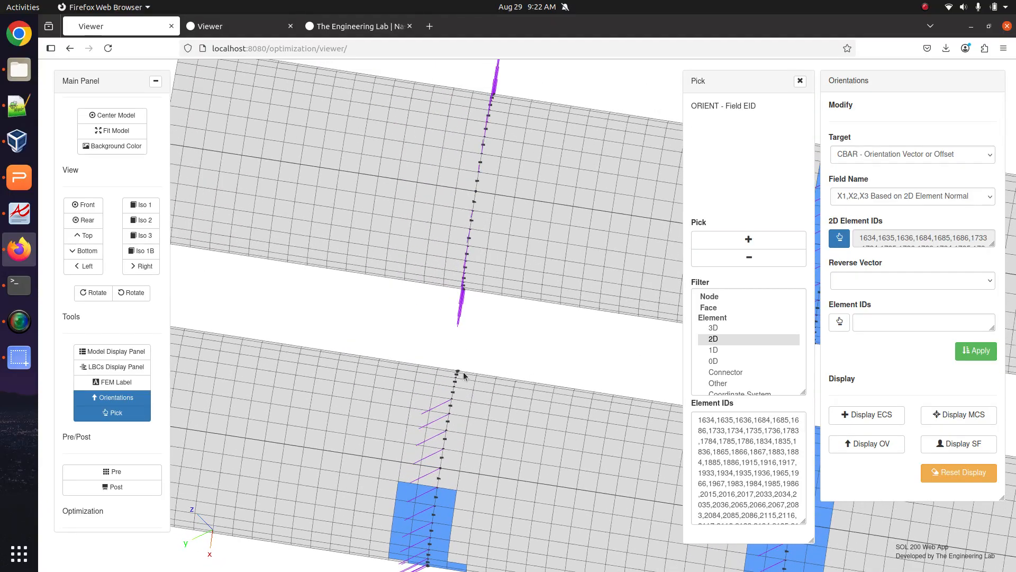
{"action": "right_click_drag", "start_coordinate": [463, 372], "coordinate": [487, 243]}
{"action": "left_click", "coordinate": [748, 241]}
{"action": "mouse_move", "coordinate": [455, 300]}
{"action": "left_mouse_down"}
{"action": "mouse_move", "coordinate": [438, 358]}
{"action": "mouse_move", "coordinate": [440, 402]}
{"action": "left_mouse_up"}
{"action": "left_click", "coordinate": [746, 242]}
Complete the 2D element selection around the third ring, check its coverage, and end picking for 2D Element IDs
{"action": "left_click_drag", "start_coordinate": [577, 128], "coordinate": [528, 343]}
{"action": "left_click", "coordinate": [762, 245]}
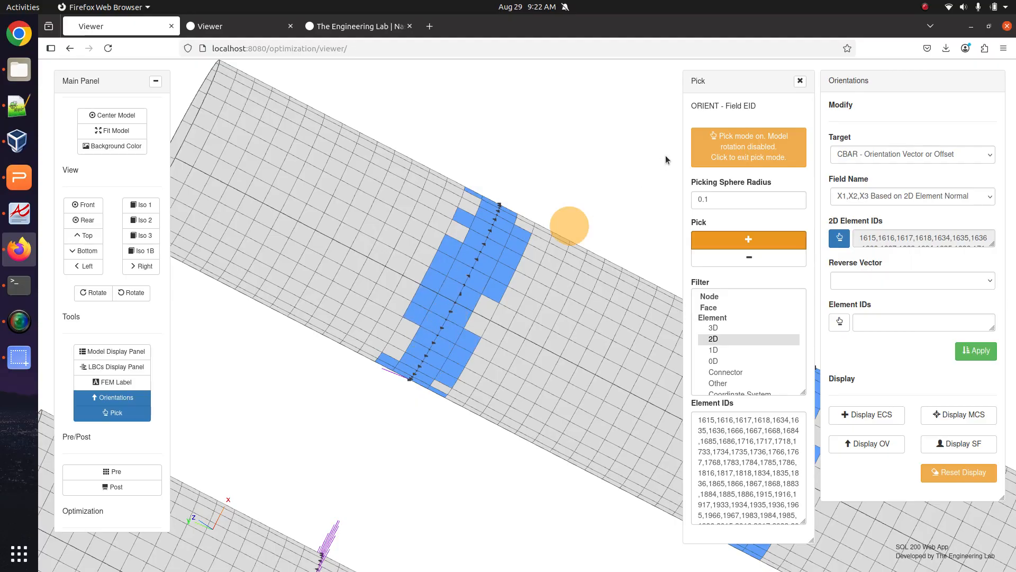
{"action": "left_click", "coordinate": [709, 151]}
{"action": "left_click_drag", "start_coordinate": [583, 196], "coordinate": [502, 217]}
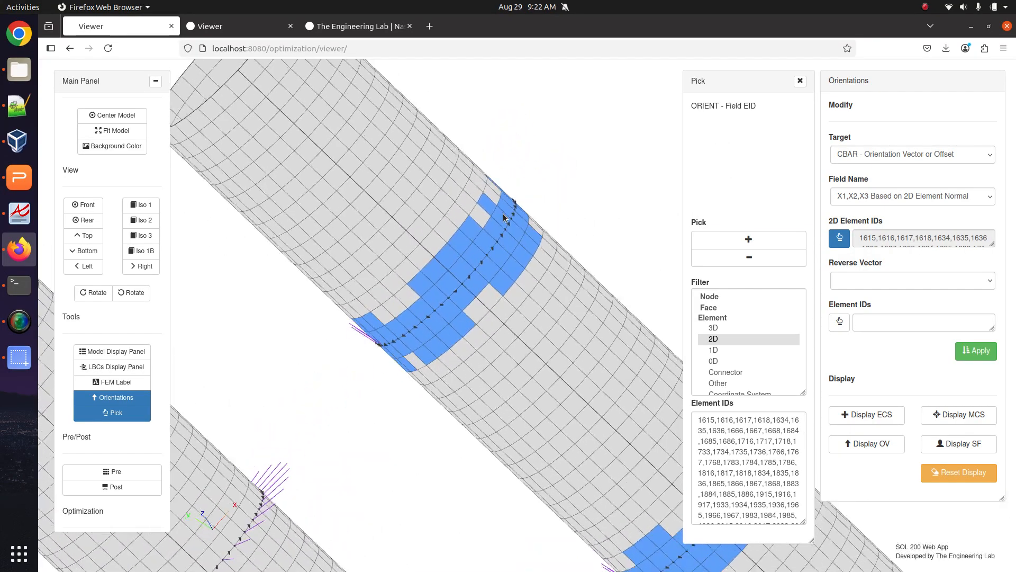
{"action": "scroll", "coordinate": [506, 217], "scroll_direction": "up", "scroll_amount": 5}
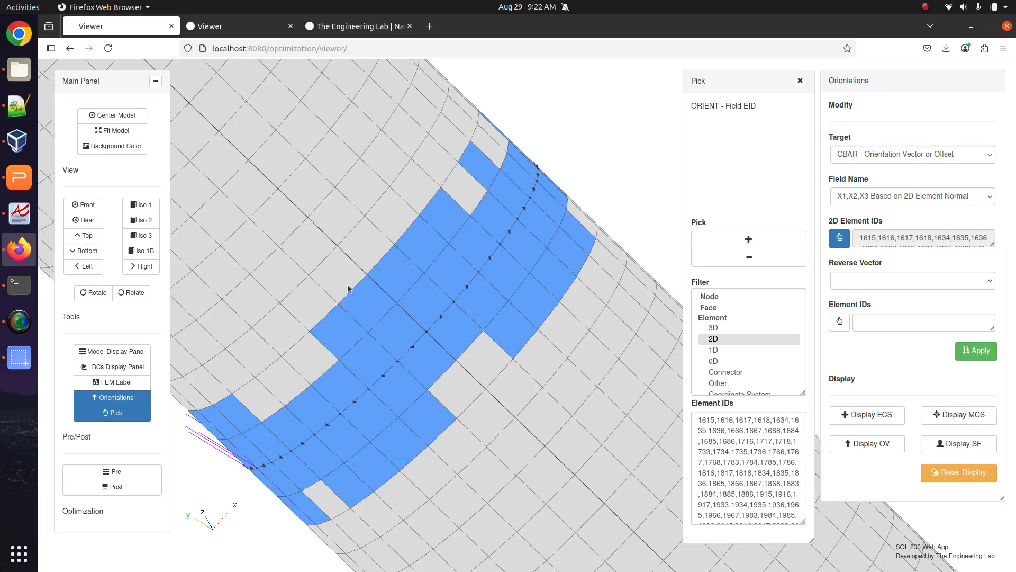
{"action": "scroll", "coordinate": [347, 289], "scroll_direction": "down", "scroll_amount": 10}
{"action": "left_click_drag", "start_coordinate": [392, 289], "coordinate": [478, 275]}
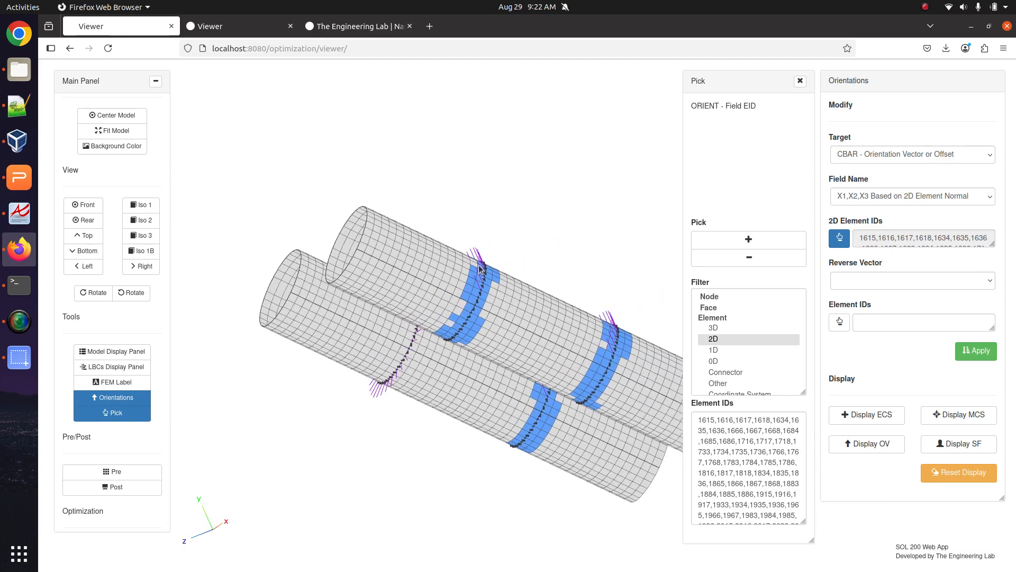
{"action": "left_click", "coordinate": [841, 240]}
Start picking for the bar Element IDs with the 1D filter and select the bars along one side of the last ring
{"action": "left_click", "coordinate": [839, 321]}
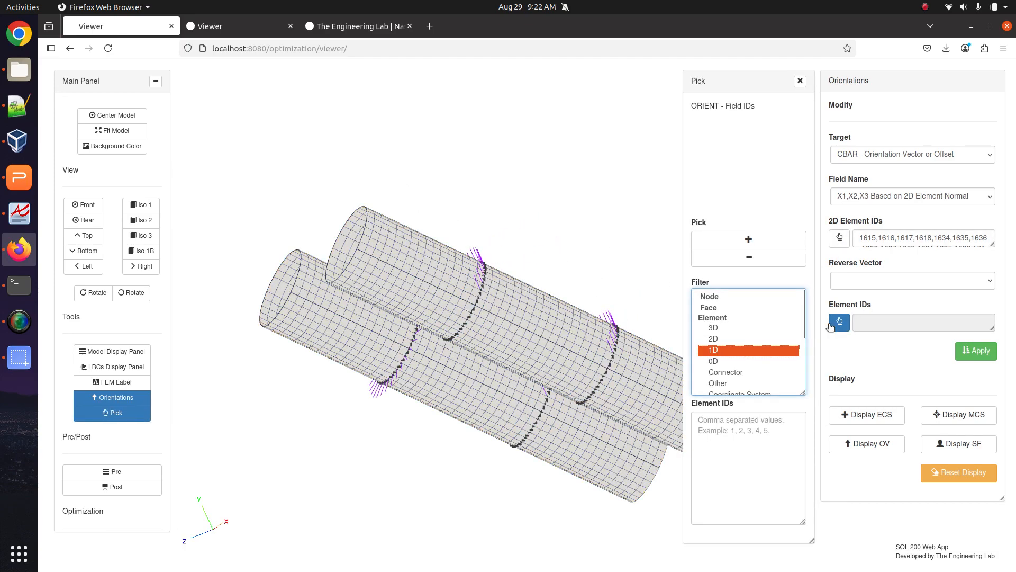
{"action": "left_click", "coordinate": [832, 324]}
{"action": "left_click", "coordinate": [839, 321]}
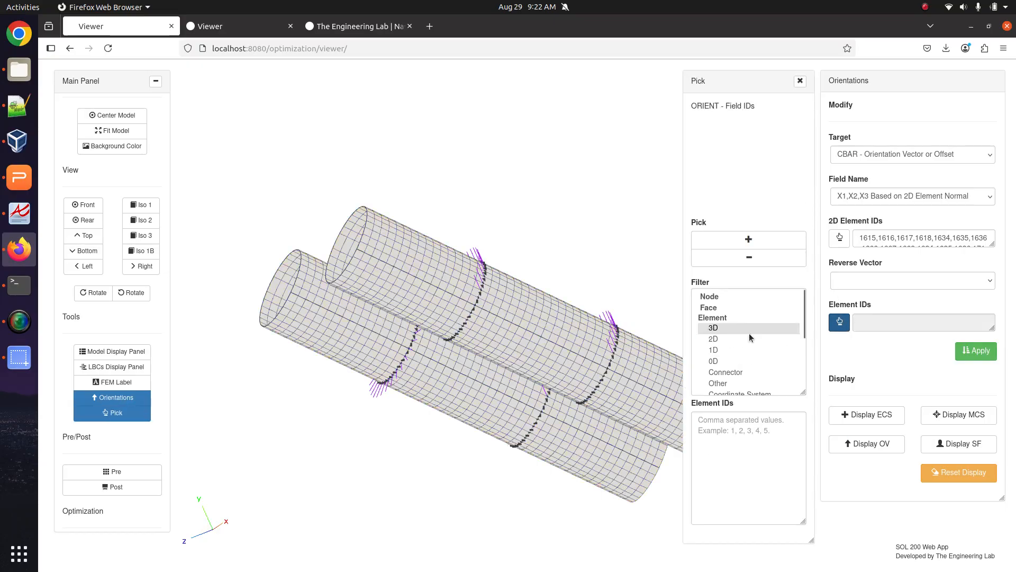
{"action": "left_click", "coordinate": [713, 350]}
{"action": "scroll", "coordinate": [500, 294], "scroll_direction": "up", "scroll_amount": 5}
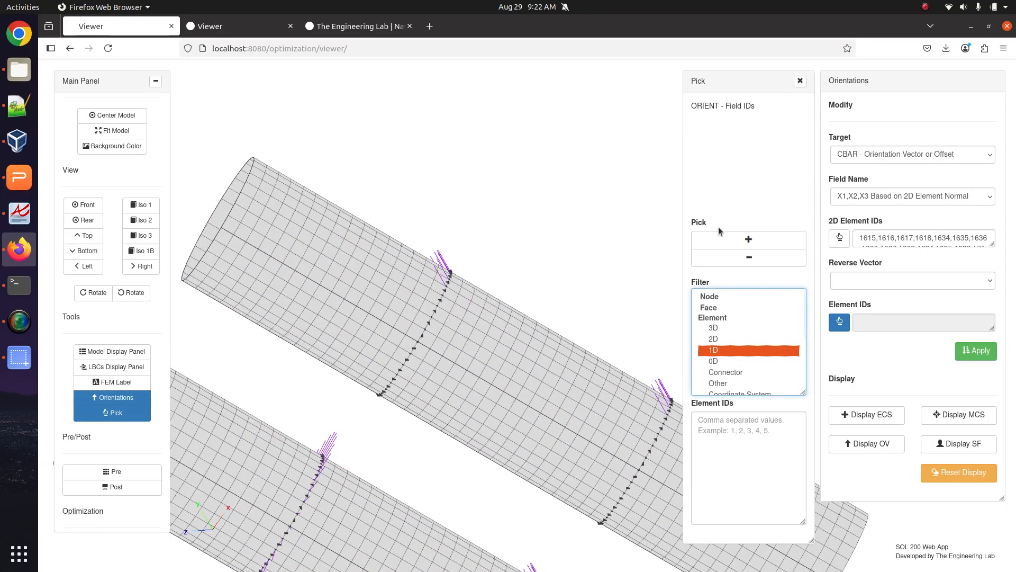
{"action": "left_click", "coordinate": [749, 239]}
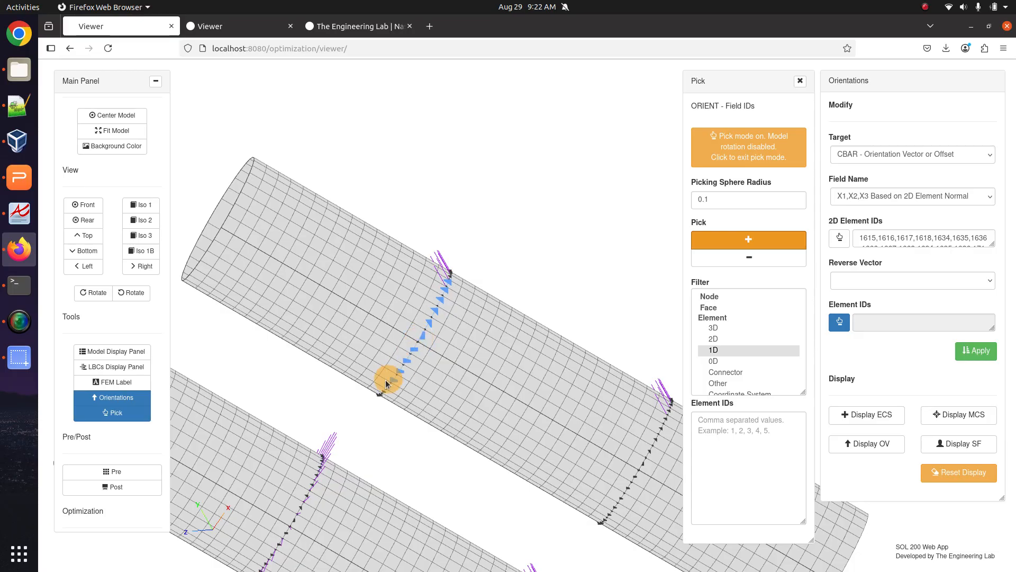
{"action": "left_click", "coordinate": [725, 154]}
Add the 1D bar elements on the next sides of the same ring to Element IDs
{"action": "left_click_drag", "start_coordinate": [466, 217], "coordinate": [408, 447]}
{"action": "left_click", "coordinate": [748, 239]}
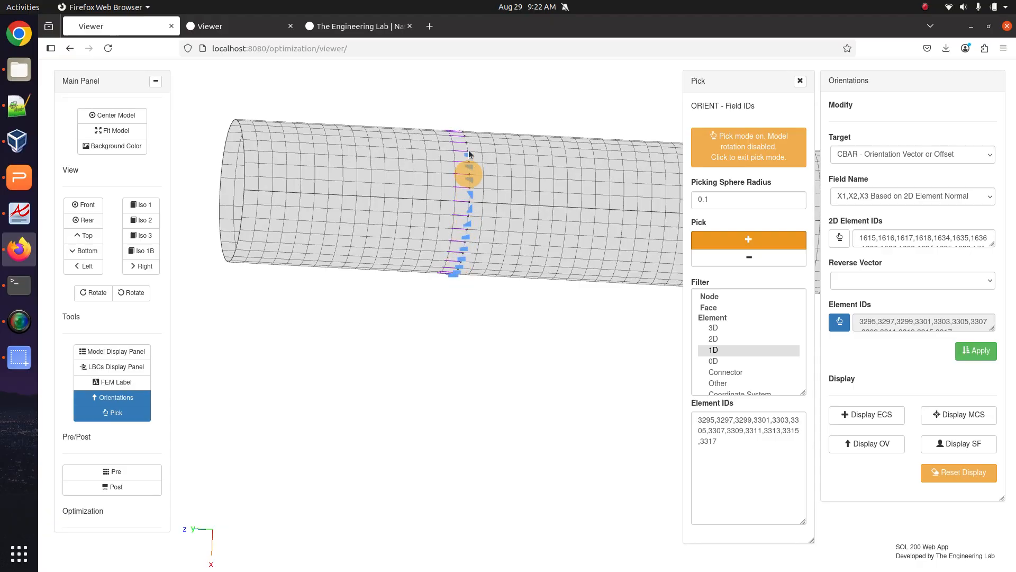
{"action": "left_click", "coordinate": [709, 146]}
{"action": "left_click_drag", "start_coordinate": [548, 126], "coordinate": [614, 212]}
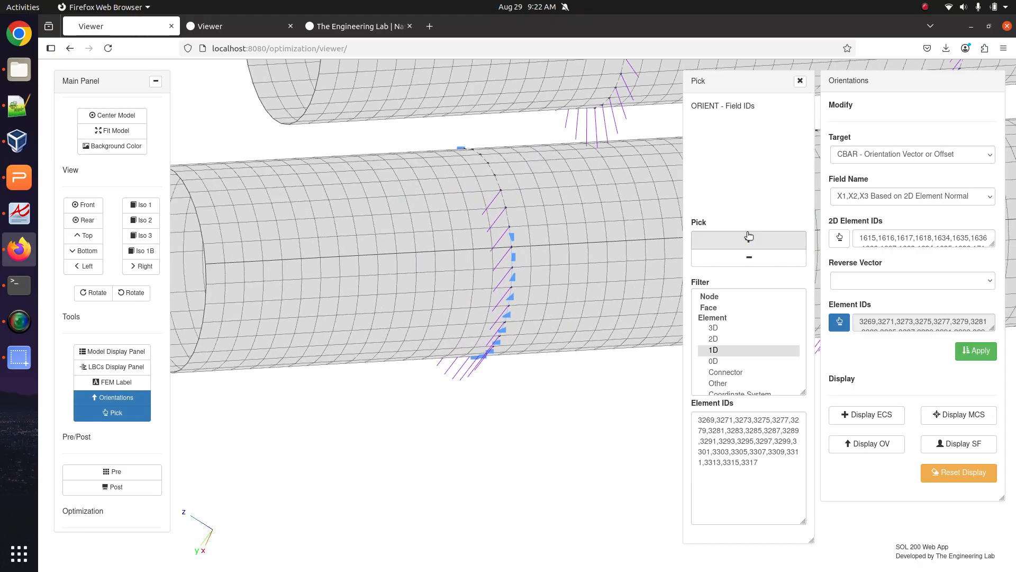
{"action": "left_click", "coordinate": [748, 239]}
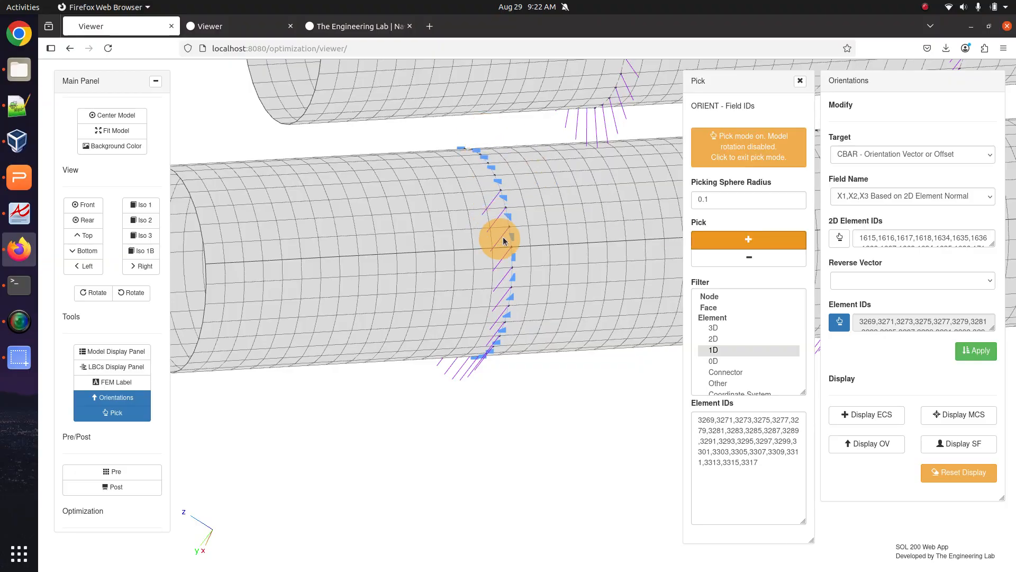
{"action": "left_click", "coordinate": [336, 20]}
{"action": "left_click", "coordinate": [146, 32]}
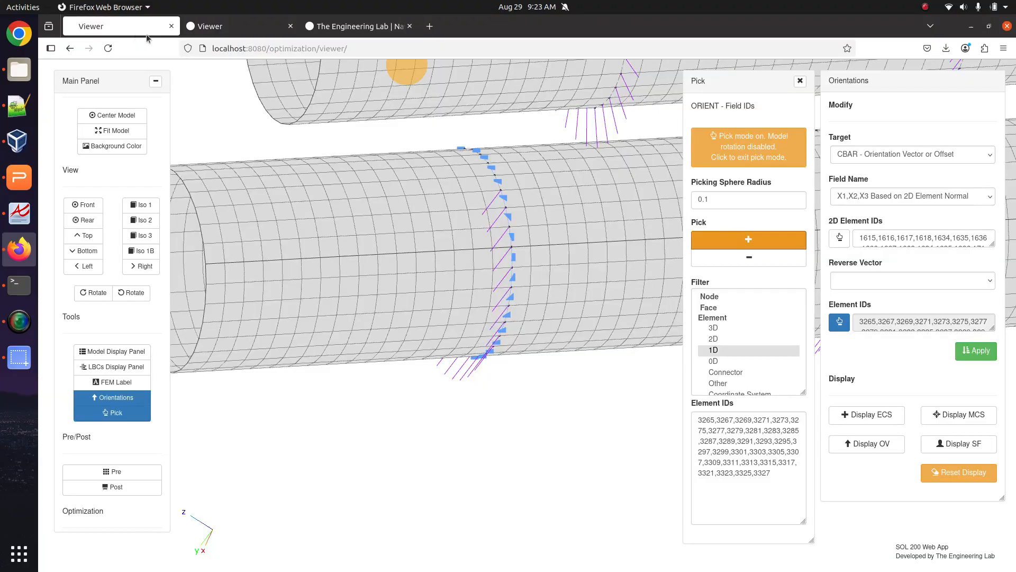
Pick the last missing 1D bar element to complete the ring's selection, and leave pick mode
{"action": "left_click_drag", "start_coordinate": [452, 148], "coordinate": [709, 220]}
{"action": "left_click", "coordinate": [748, 239]}
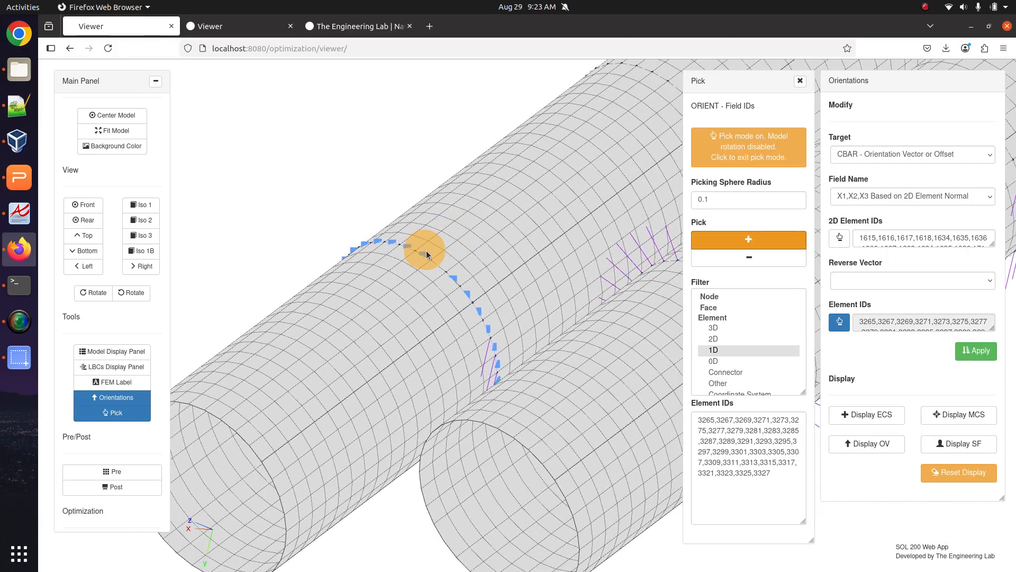
{"action": "left_click", "coordinate": [450, 276]}
{"action": "left_click", "coordinate": [753, 154]}
{"action": "scroll", "coordinate": [456, 234], "scroll_direction": "down", "scroll_amount": 5}
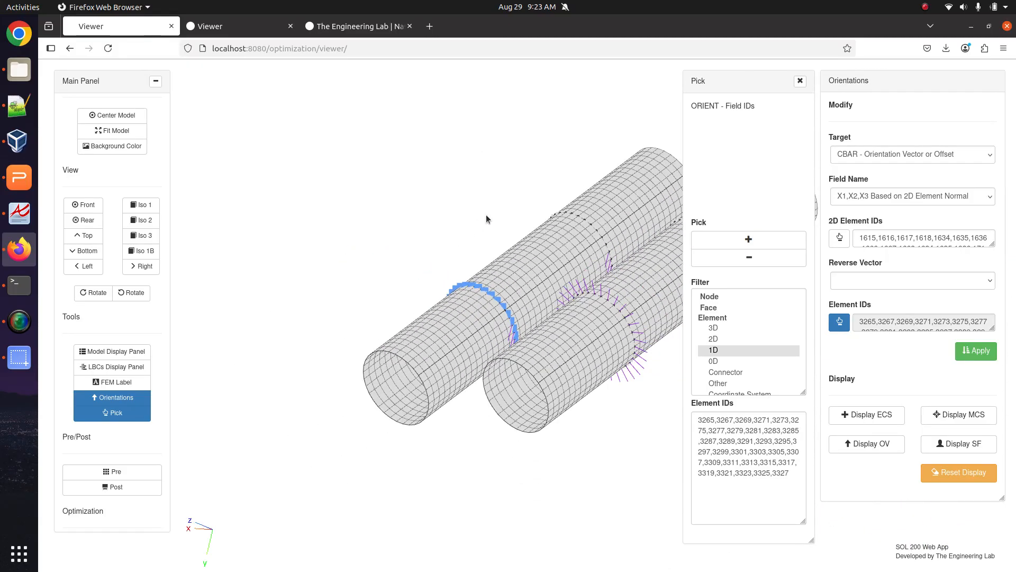
Add the 1D bars on the near side of the tube's other stiffener ring to Element IDs, and leave pick mode
{"action": "right_click_drag", "start_coordinate": [484, 214], "coordinate": [396, 248]}
{"action": "left_click_drag", "start_coordinate": [397, 249], "coordinate": [444, 285]}
{"action": "scroll", "coordinate": [429, 242], "scroll_direction": "up", "scroll_amount": 6}
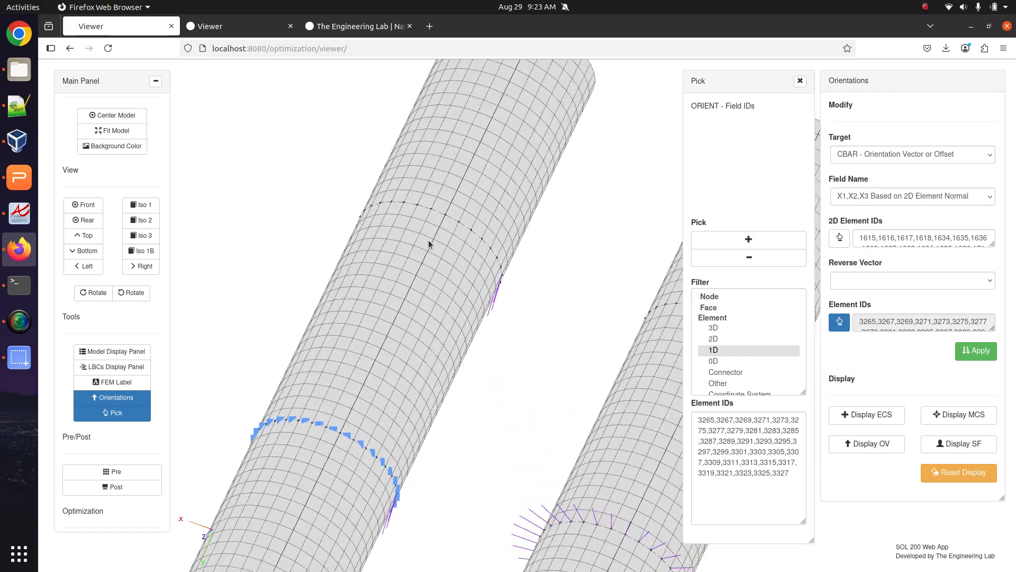
{"action": "right_click_drag", "start_coordinate": [427, 241], "coordinate": [447, 332]}
{"action": "scroll", "coordinate": [447, 335], "scroll_direction": "up", "scroll_amount": 3}
{"action": "left_click", "coordinate": [753, 239]}
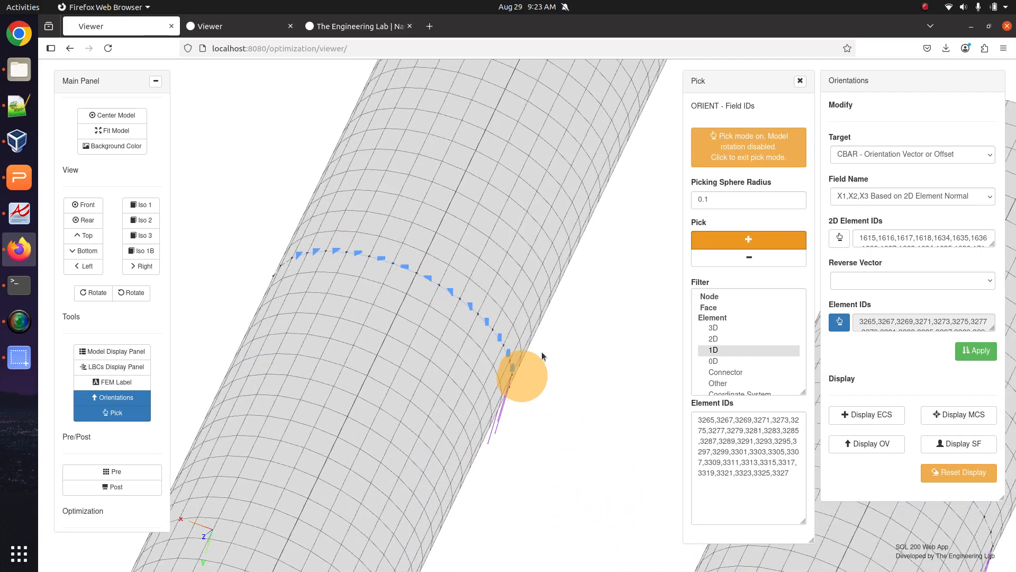
{"action": "left_click", "coordinate": [735, 169]}
Add the 1D bars on the remaining sides of that second ring to Element IDs, ending pick mode after each side
{"action": "left_click_drag", "start_coordinate": [316, 271], "coordinate": [456, 302]}
{"action": "left_click", "coordinate": [709, 240]}
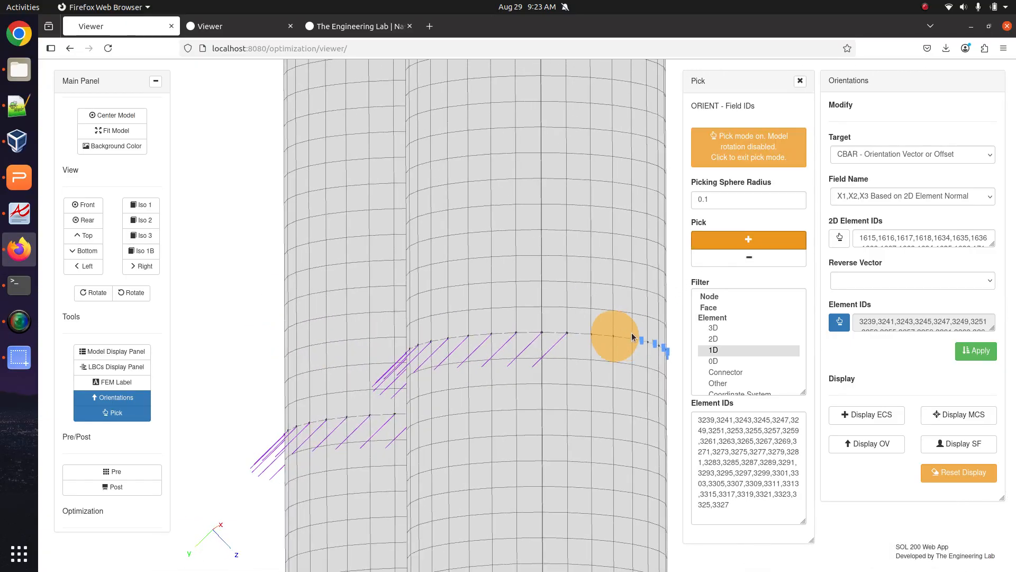
{"action": "left_click", "coordinate": [741, 151]}
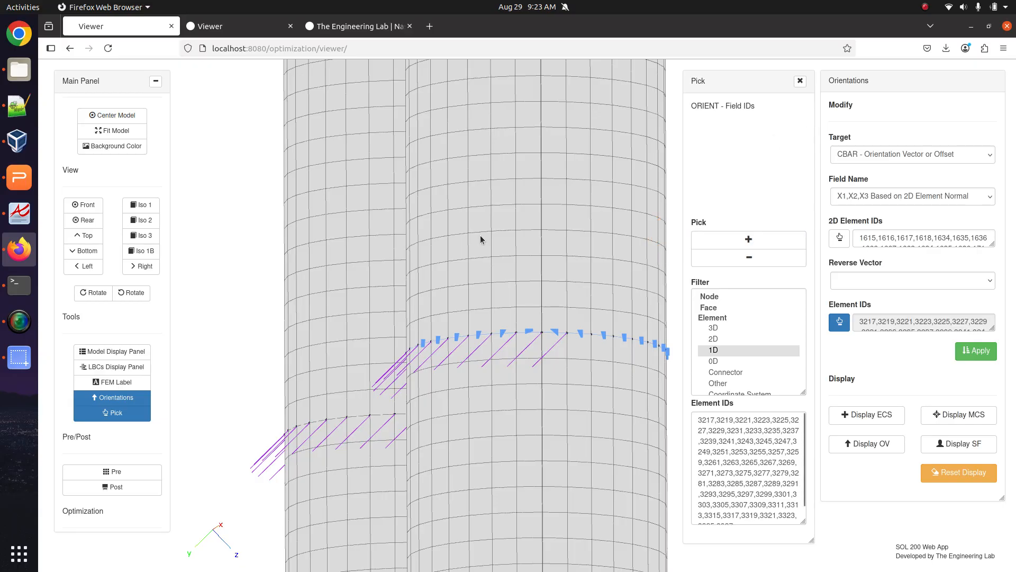
{"action": "left_click_drag", "start_coordinate": [481, 235], "coordinate": [706, 253]}
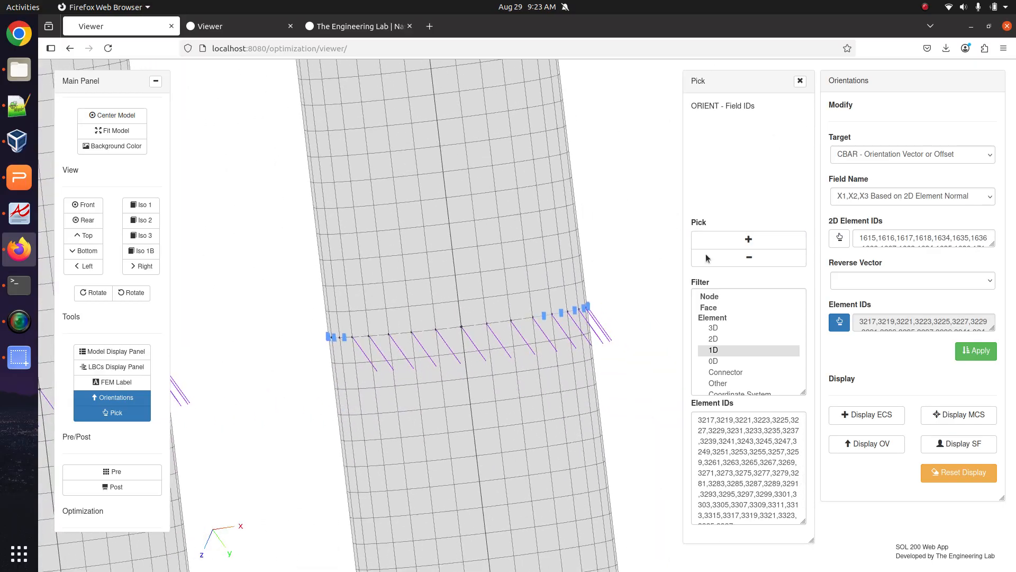
{"action": "left_click", "coordinate": [709, 240]}
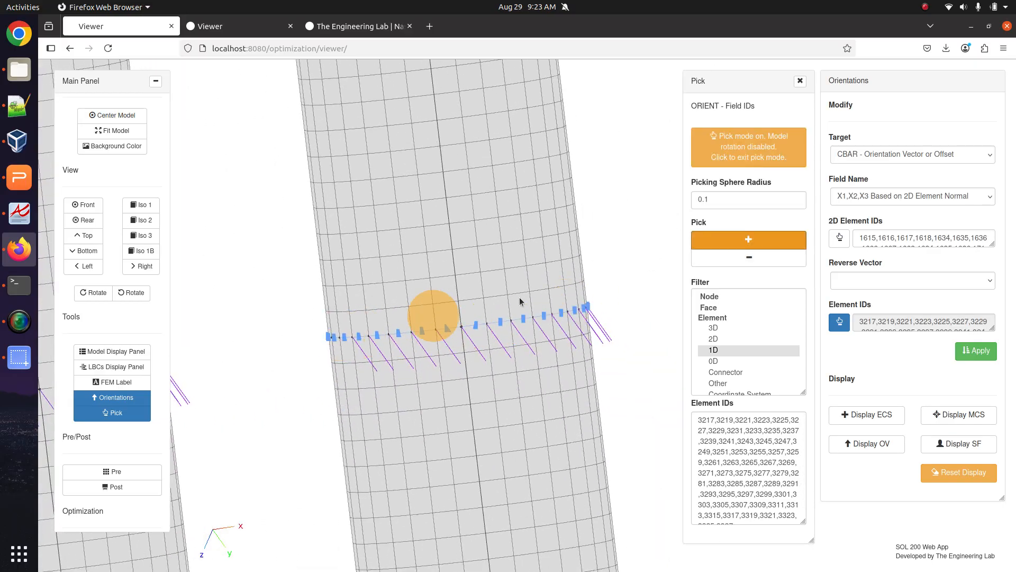
{"action": "left_click", "coordinate": [761, 163]}
Add the first stretch of 1D bars on the other tube's ring with non-radial orientation vectors to Element IDs
{"action": "scroll", "coordinate": [402, 323], "scroll_direction": "down", "scroll_amount": 10}
{"action": "left_click_drag", "start_coordinate": [506, 411], "coordinate": [463, 331]}
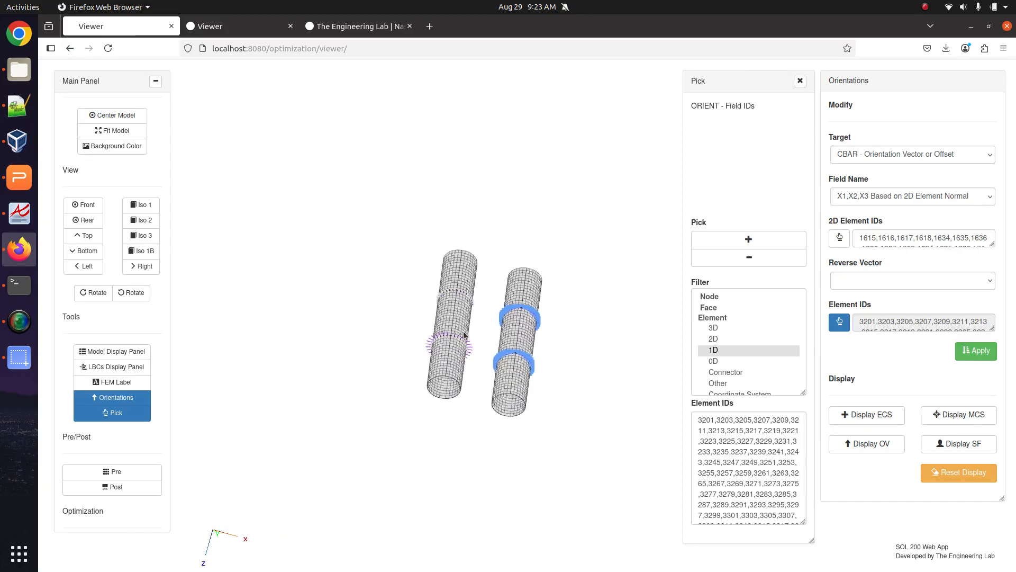
{"action": "scroll", "coordinate": [463, 331], "scroll_direction": "up", "scroll_amount": 8}
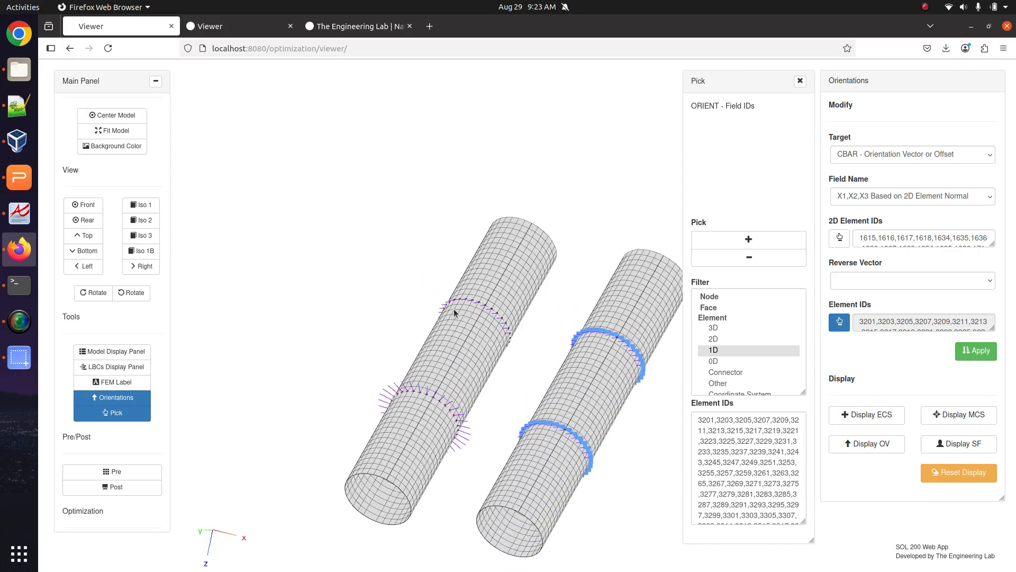
{"action": "scroll", "coordinate": [453, 309], "scroll_direction": "up", "scroll_amount": 10}
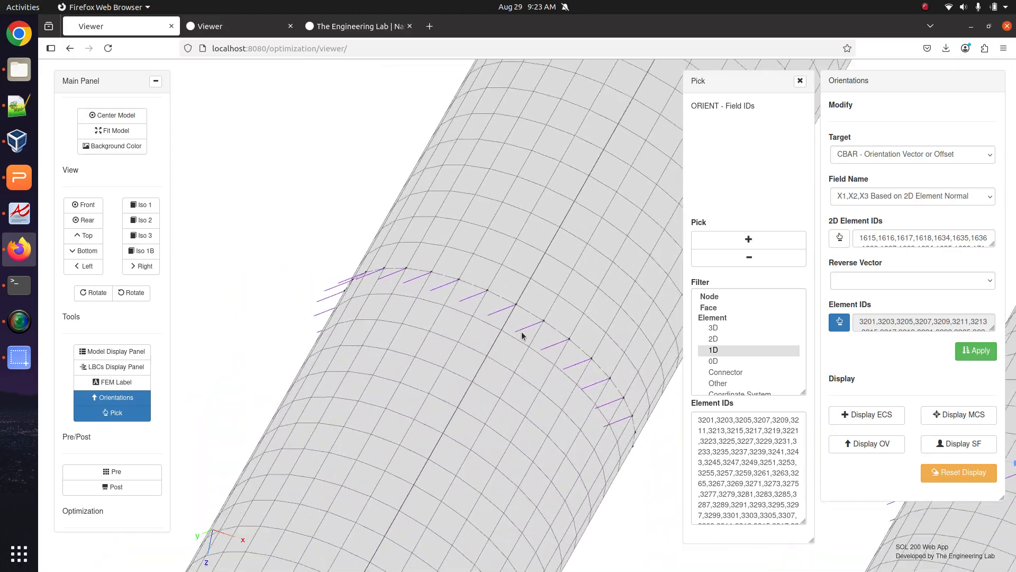
{"action": "left_click", "coordinate": [748, 239]}
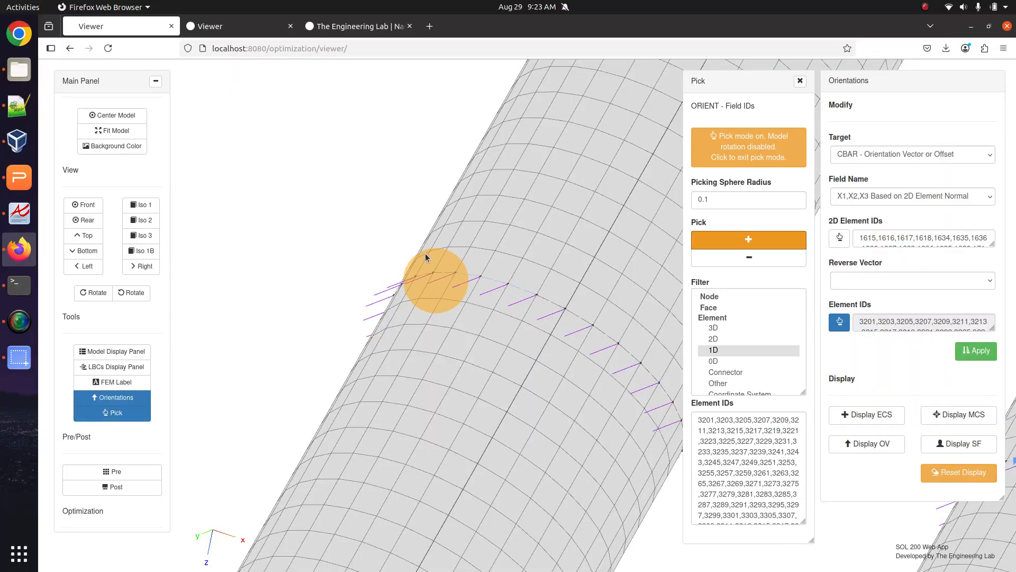
{"action": "left_click_drag", "start_coordinate": [516, 251], "coordinate": [593, 316]}
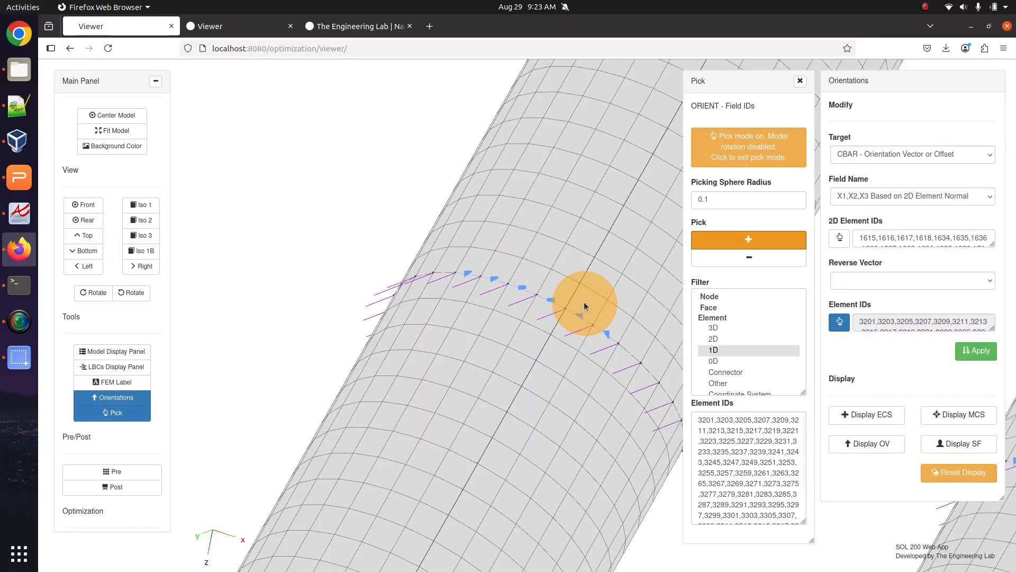
{"action": "left_click", "coordinate": [736, 158]}
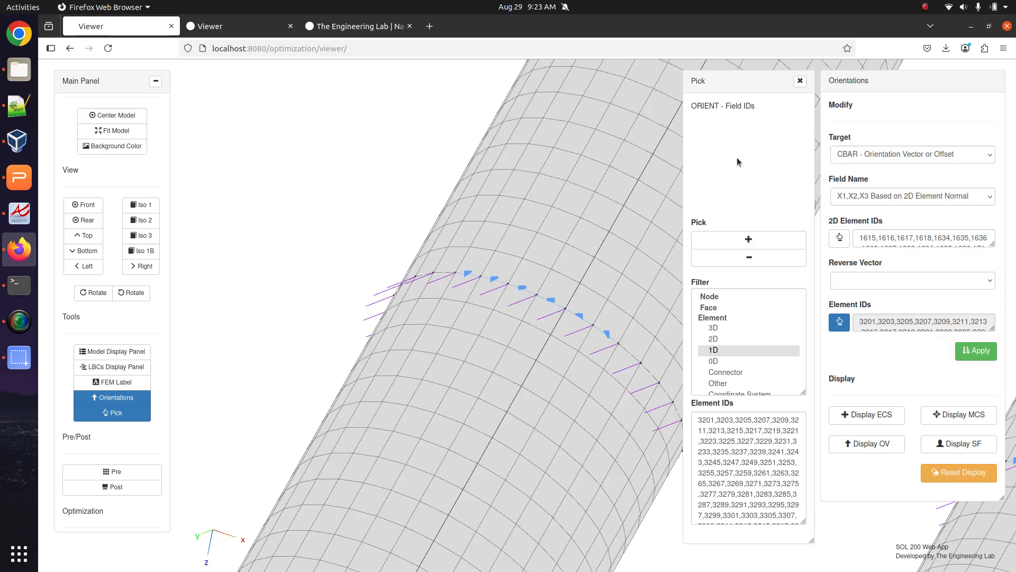
Reset the orientation vector display and pick the next 1D bars along the same ring for Element IDs
{"action": "left_click_drag", "start_coordinate": [592, 225], "coordinate": [386, 280]}
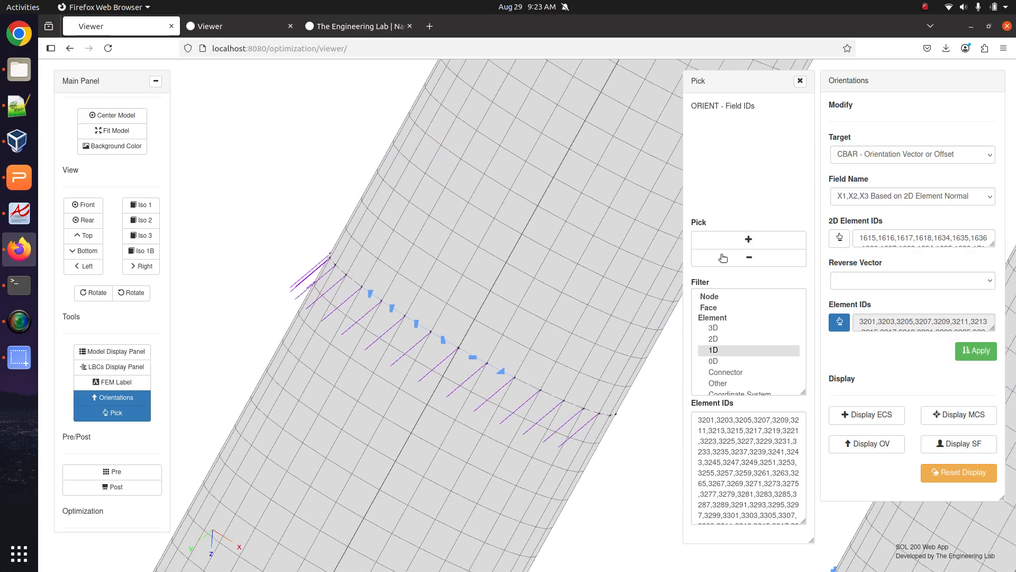
{"action": "left_click", "coordinate": [748, 239]}
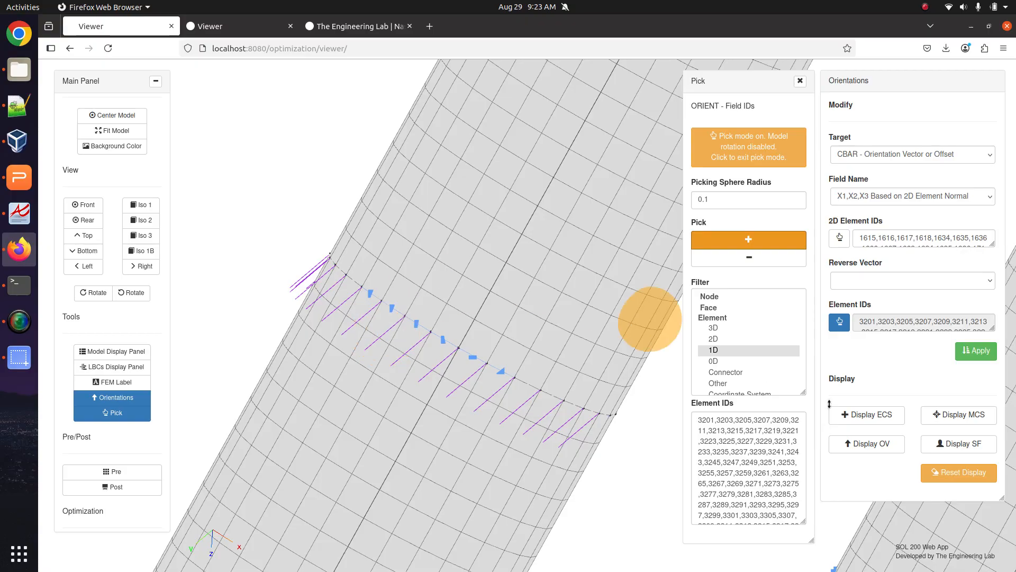
{"action": "left_click", "coordinate": [966, 479]}
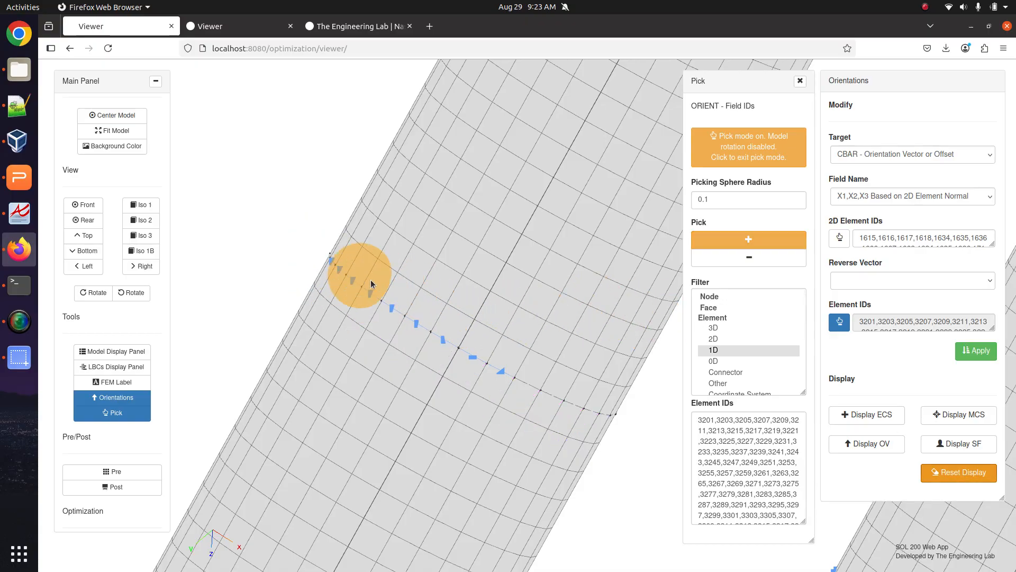
{"action": "left_click", "coordinate": [761, 143]}
Pick the remaining 1D bars around the third ring for Element IDs, and leave pick mode
{"action": "left_click_drag", "start_coordinate": [329, 250], "coordinate": [534, 276]}
{"action": "left_click", "coordinate": [728, 241]}
{"action": "left_click", "coordinate": [735, 156]}
{"action": "left_click", "coordinate": [748, 239]}
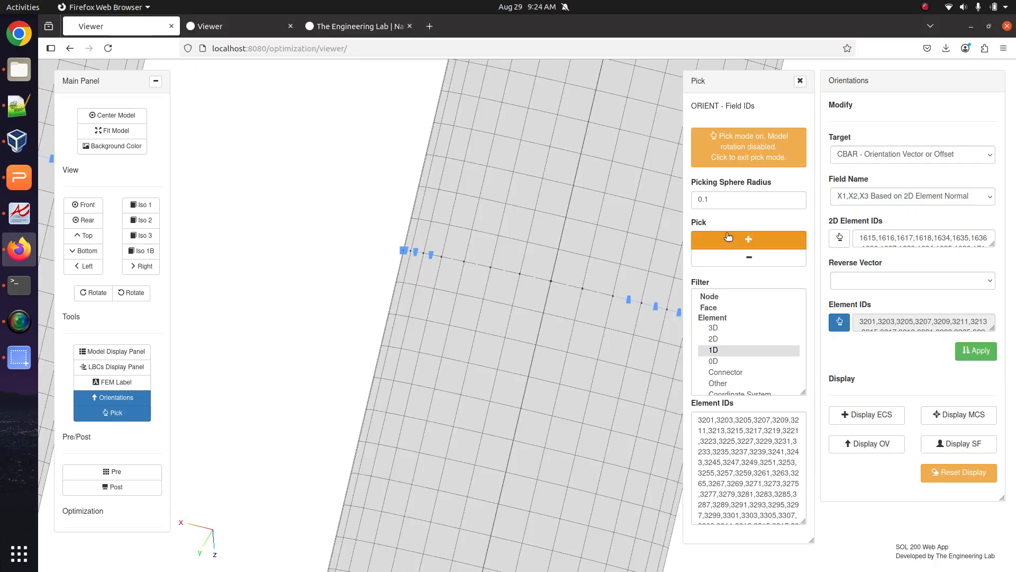
{"action": "left_click", "coordinate": [749, 161]}
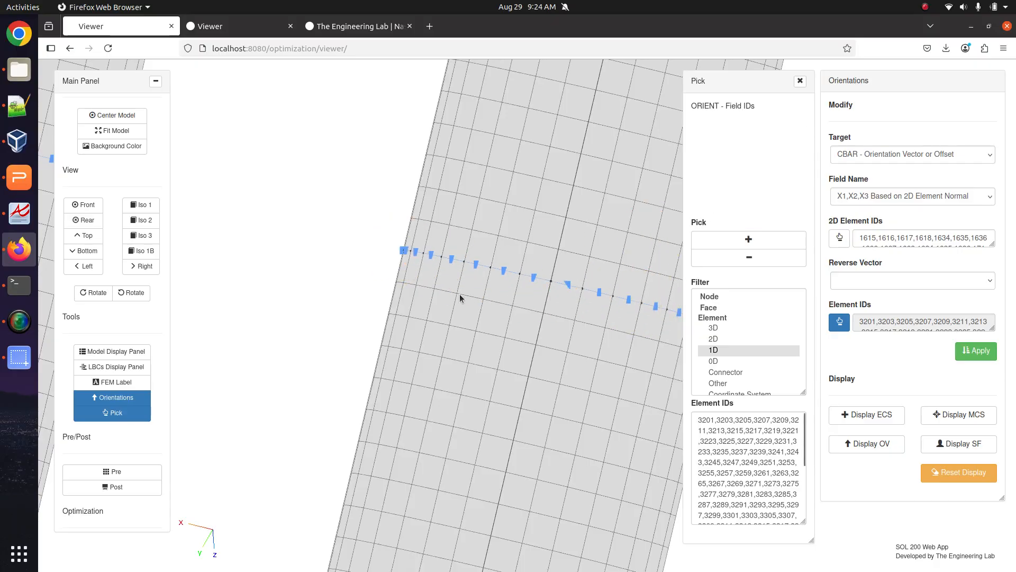
Check the bar selection on the three rings and copy the complete list of picked Element IDs
{"action": "scroll", "coordinate": [460, 294], "scroll_direction": "down", "scroll_amount": 5}
{"action": "left_click_drag", "start_coordinate": [460, 293], "coordinate": [503, 409]}
{"action": "left_click", "coordinate": [752, 458]}
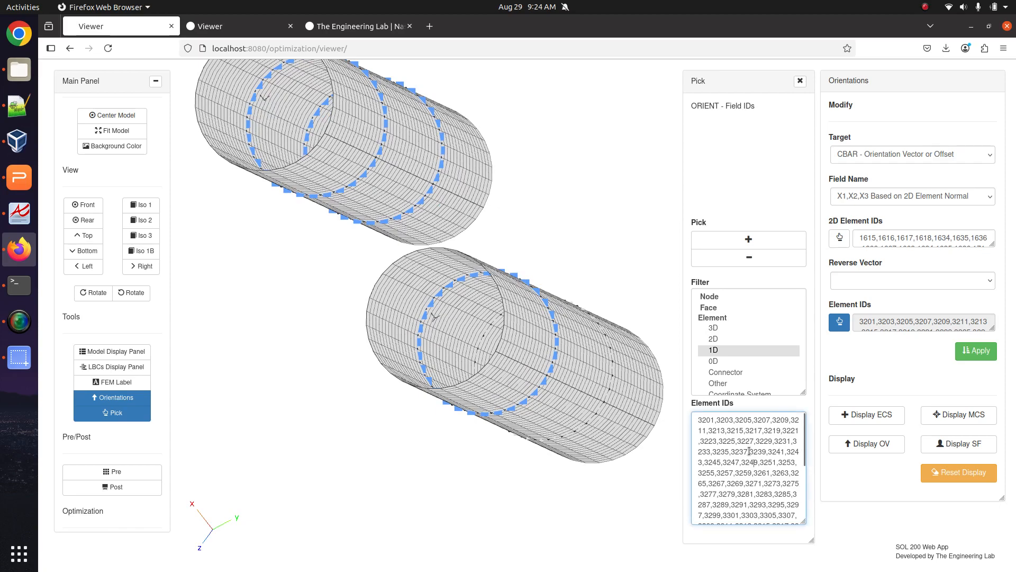
{"action": "key", "text": "ctrl+a"}
{"action": "right_click", "coordinate": [737, 442]}
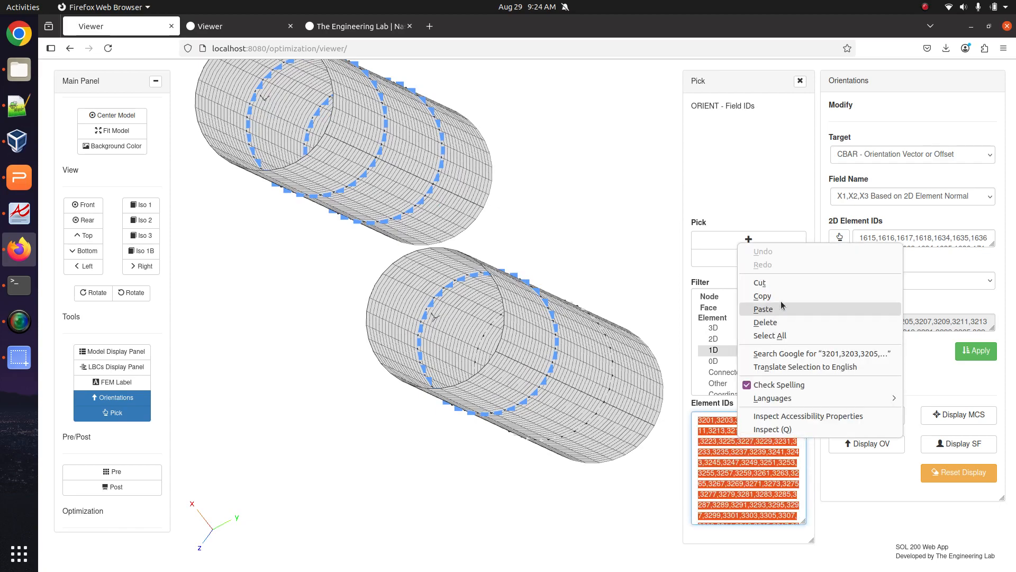
{"action": "left_click", "coordinate": [781, 296]}
Switch to Notepad++ and paste the copied list into a new file under the heading "Beam Element IDs"
{"action": "left_click", "coordinate": [19, 106]}
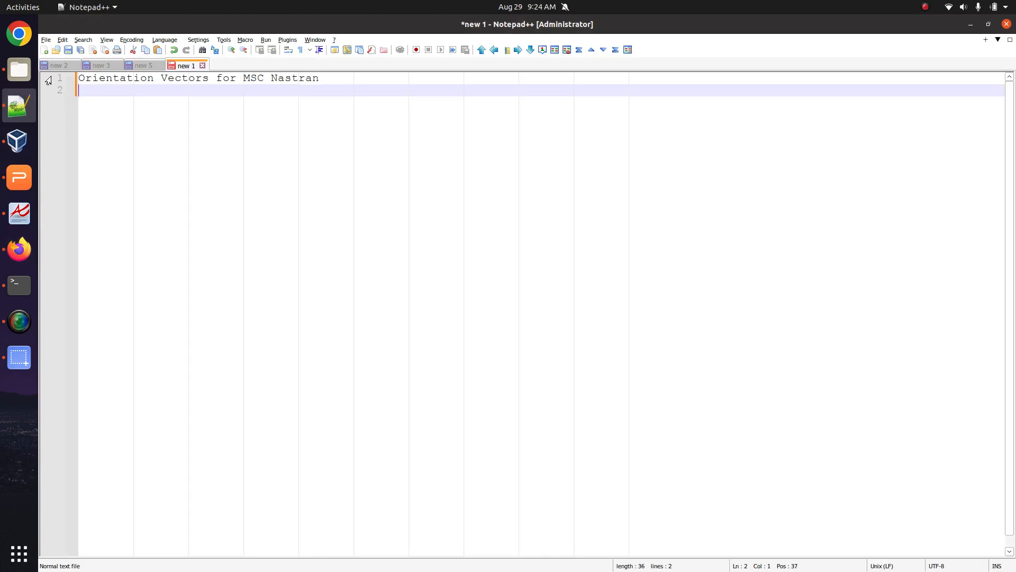
{"action": "left_click", "coordinate": [45, 51]}
{"action": "key", "text": "ctrl+v"}
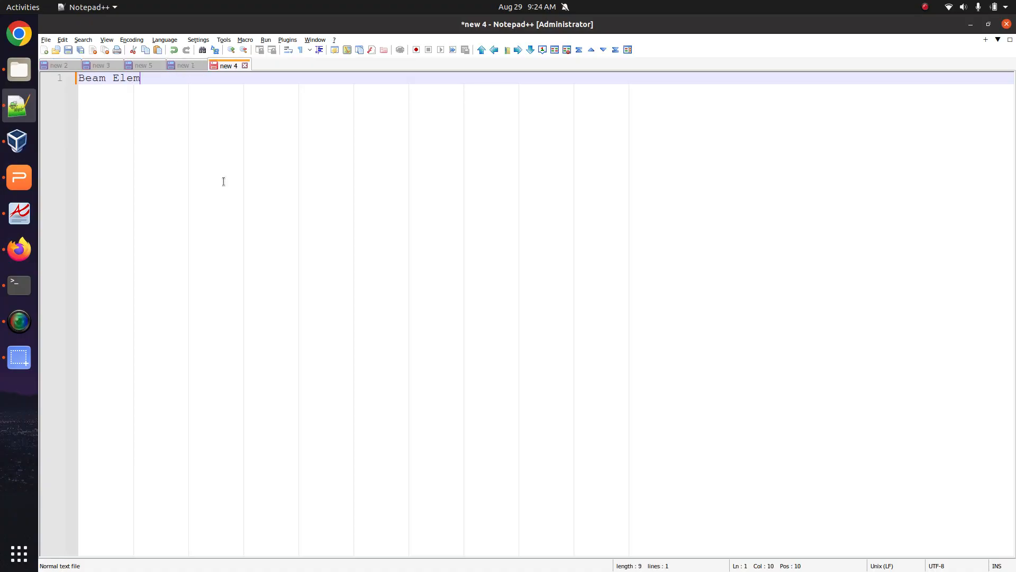
{"action": "type", "text": "s"}
{"action": "key", "text": "Return"}
{"action": "key", "text": "Return"}
{"action": "key", "text": "ctrl+v"}
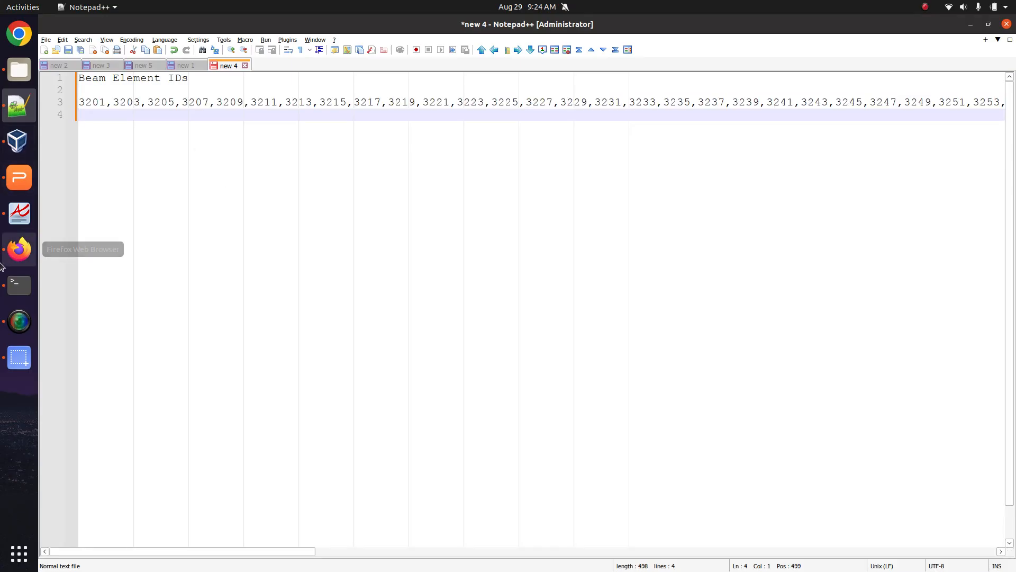
Return to the Firefox viewer, end picking for Element IDs, and copy the full 2D Element IDs list
{"action": "left_click", "coordinate": [19, 248]}
{"action": "left_click_drag", "start_coordinate": [344, 269], "coordinate": [313, 364]}
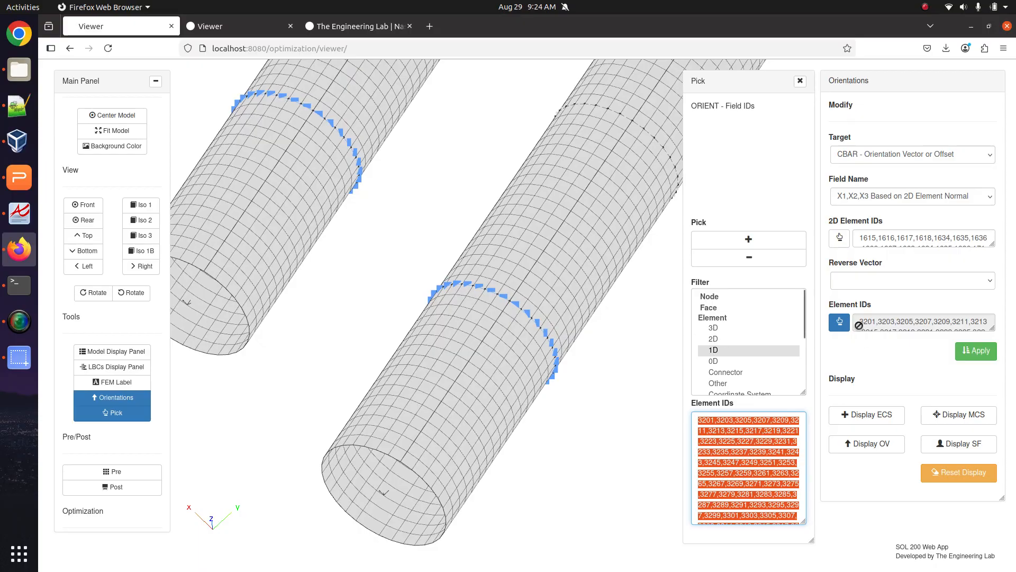
{"action": "left_click", "coordinate": [841, 322]}
{"action": "triple_click", "coordinate": [883, 240]}
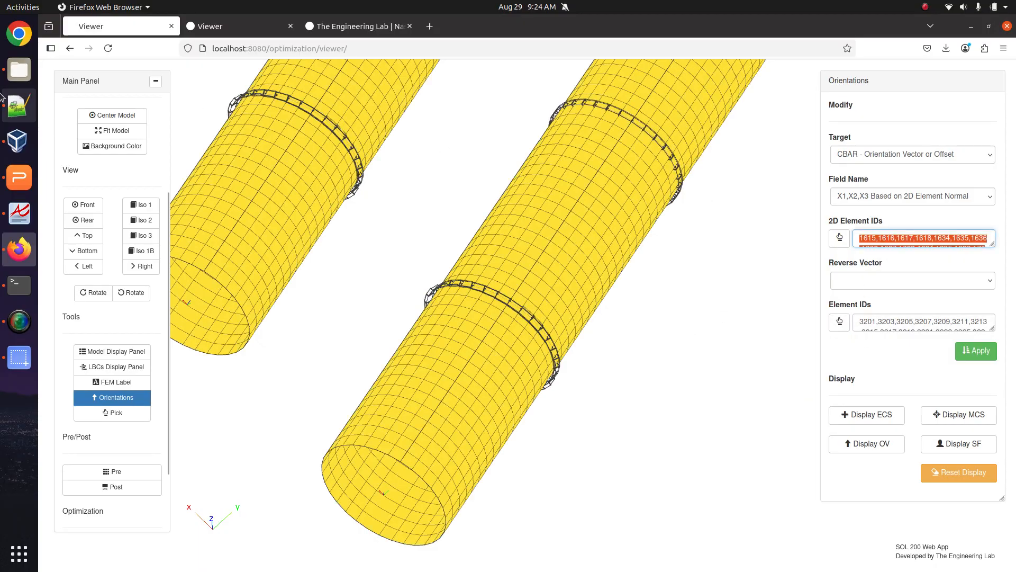
In the Notepad++ file, insert the heading "2D Element IDs" above the beam section and paste the copied list beneath it
{"action": "left_click", "coordinate": [19, 106]}
{"action": "key", "text": "Up"}
{"action": "key", "text": "Up"}
{"action": "key", "text": "Up"}
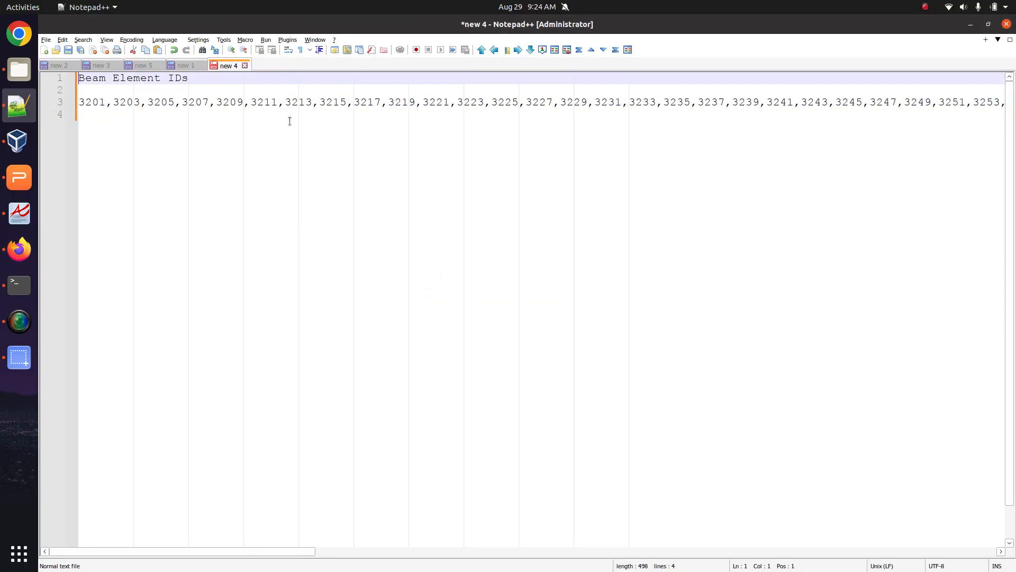
{"action": "key", "text": "Return"}
{"action": "key", "text": "Up"}
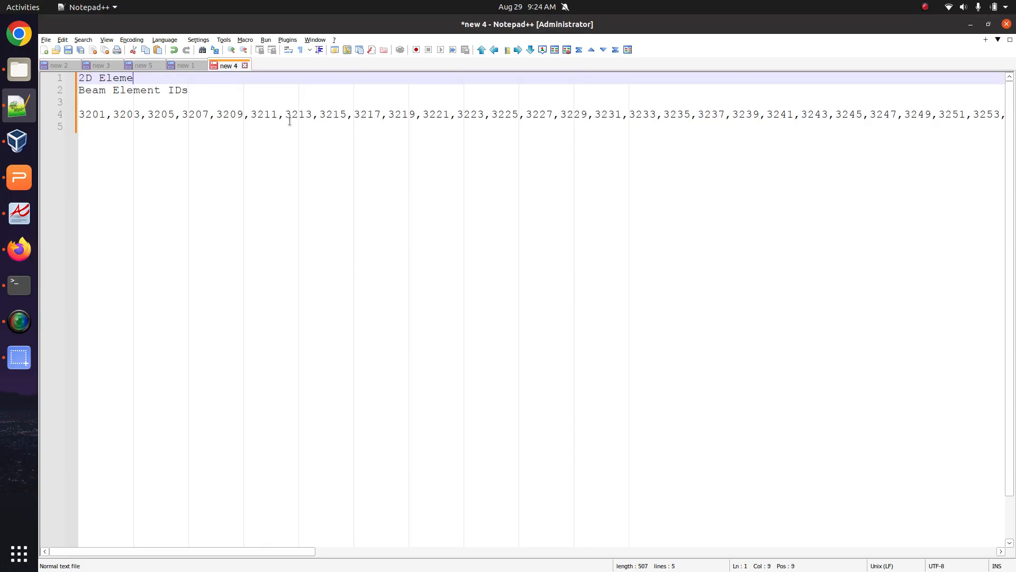
{"action": "type", "text": "2D Element IDs"}
{"action": "key", "text": "Return"}
{"action": "key", "text": "Return"}
{"action": "key", "text": "ctrl+v"}
{"action": "key", "text": "Return"}
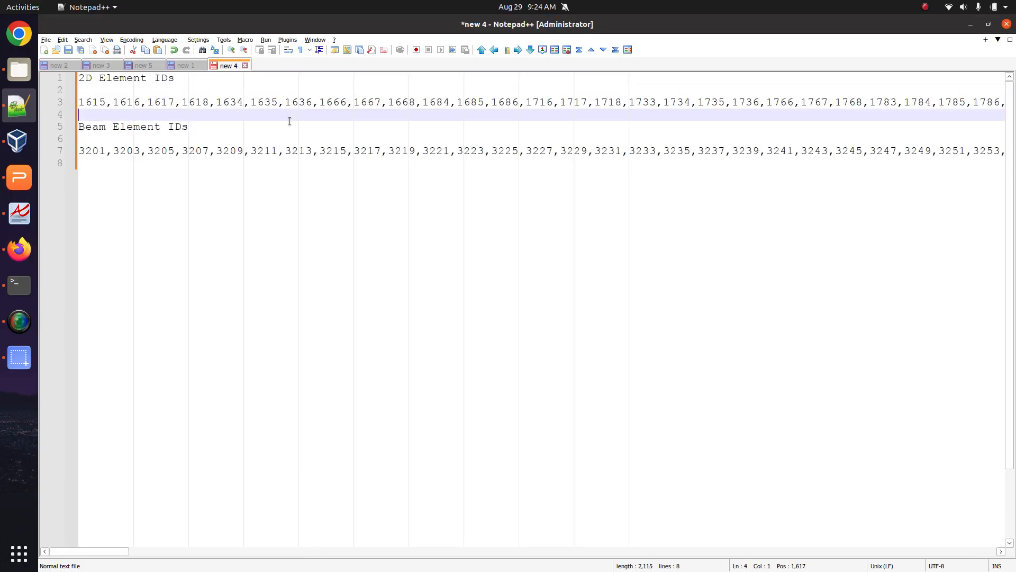
Add the title "Backups" on its own line at the start of the file, followed by a blank line
{"action": "key", "text": "Up"}
{"action": "key", "text": "Up"}
{"action": "key", "text": "Up"}
{"action": "key", "text": "Return"}
{"action": "key", "text": "Up"}
{"action": "type", "text": "Backu"}
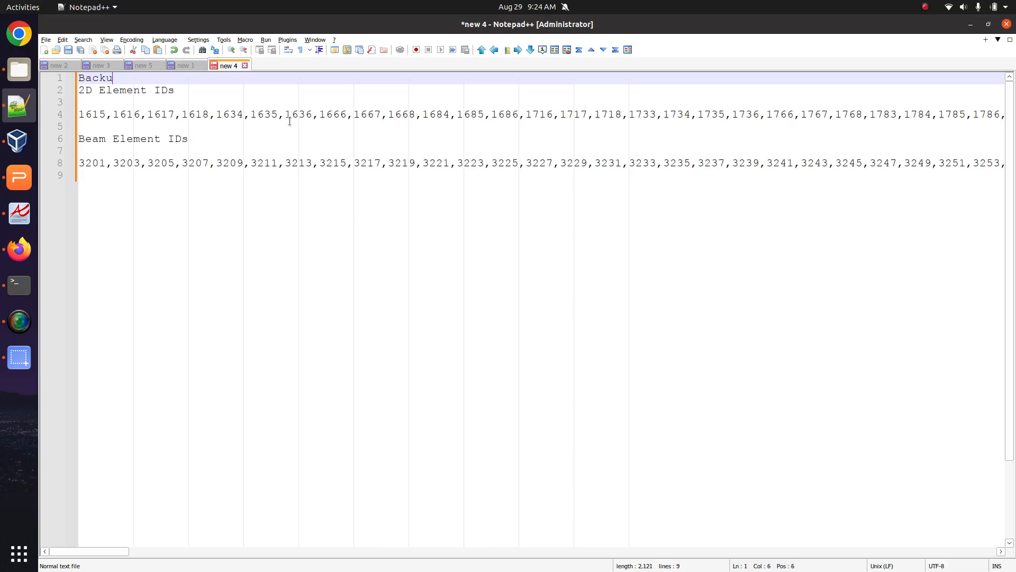
{"action": "type", "text": "ps"}
{"action": "key", "text": "Return"}
{"action": "key", "text": "Return"}
Back in the Firefox viewer, highlight the 2D Element IDs selection with the 2D filter, inspect its coverage around the rings, and close picking
{"action": "left_click", "coordinate": [13, 249]}
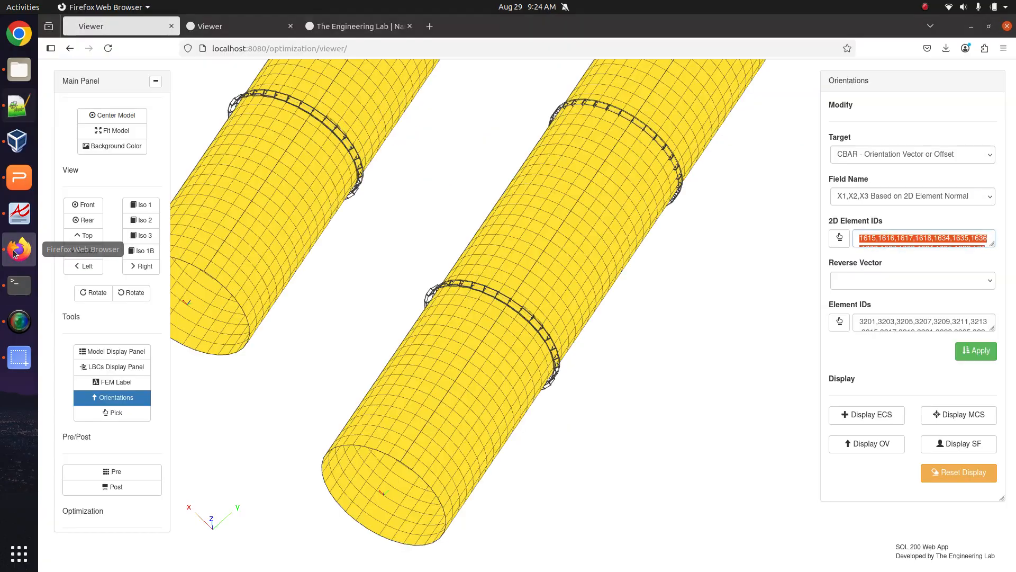
{"action": "middle_click_drag", "start_coordinate": [397, 255], "coordinate": [439, 380]}
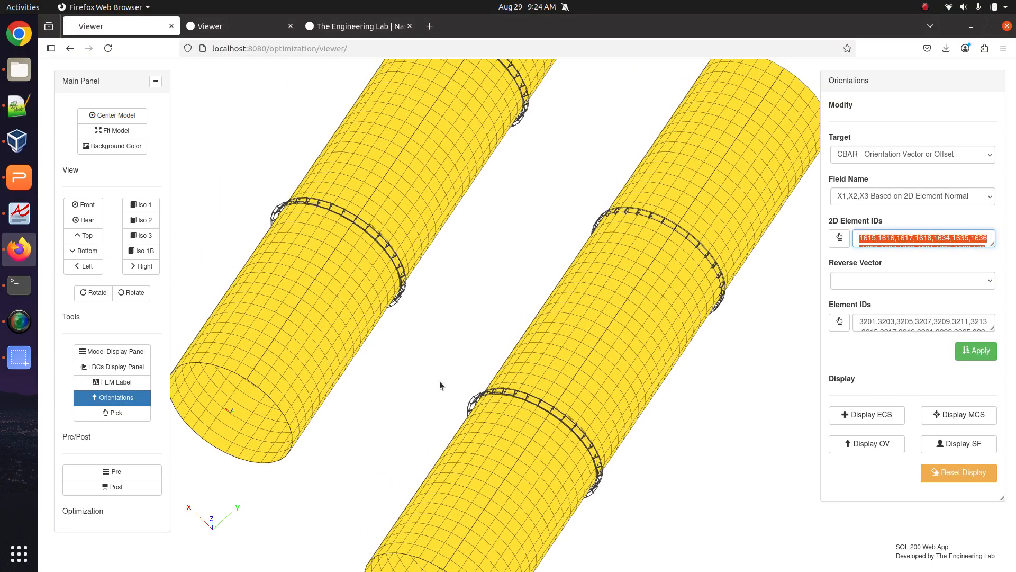
{"action": "left_click_drag", "start_coordinate": [439, 380], "coordinate": [685, 289]}
{"action": "left_click", "coordinate": [840, 237]}
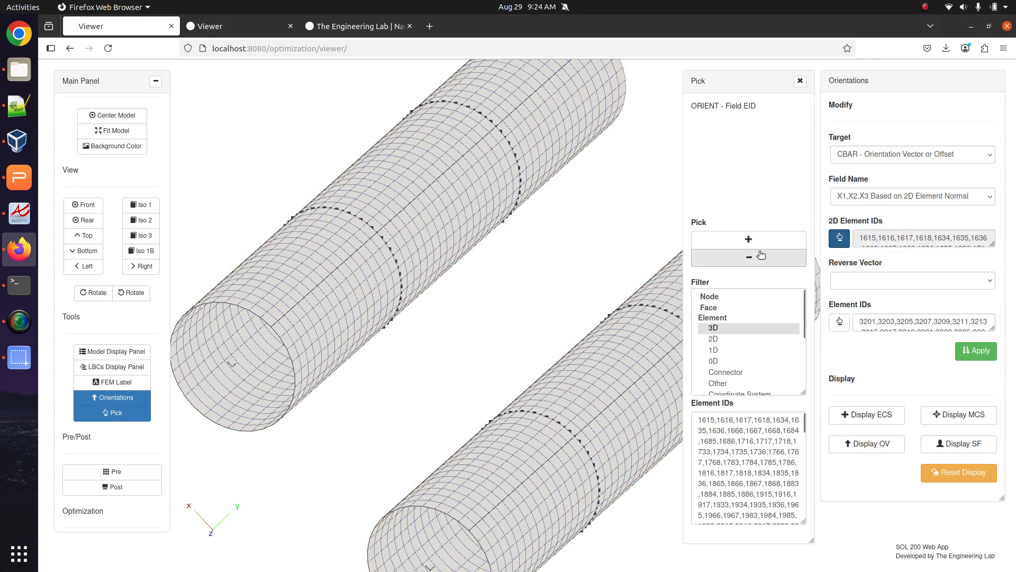
{"action": "left_click", "coordinate": [735, 342]}
{"action": "scroll", "coordinate": [394, 290], "scroll_direction": "up", "scroll_amount": 5}
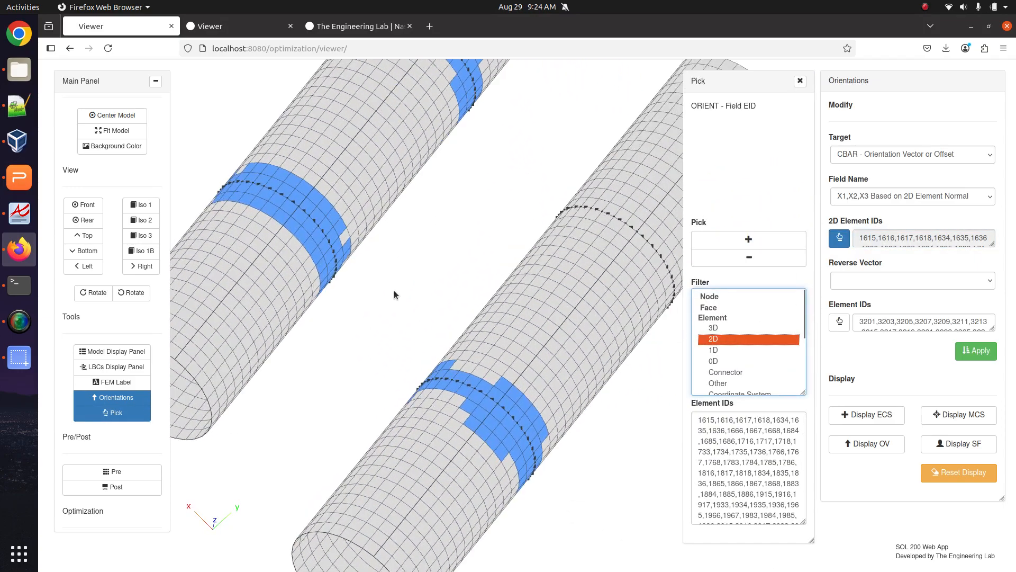
{"action": "left_click", "coordinate": [839, 237]}
Highlight the bar Element IDs selection with the 1D filter, review it on the rings, and close picking
{"action": "left_click", "coordinate": [839, 321]}
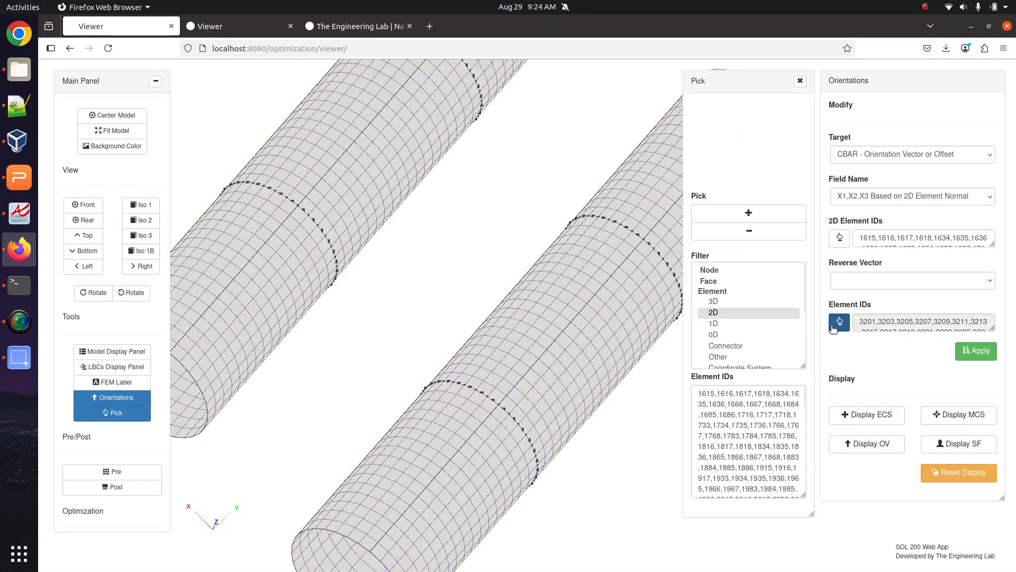
{"action": "left_click", "coordinate": [719, 350]}
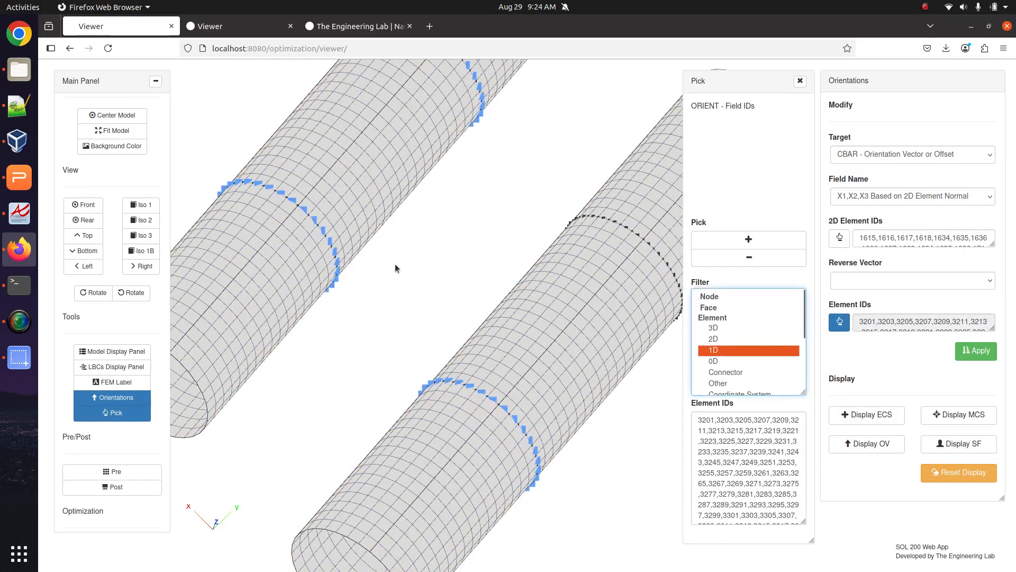
{"action": "left_click_drag", "start_coordinate": [395, 265], "coordinate": [398, 360]}
{"action": "left_click", "coordinate": [840, 322]}
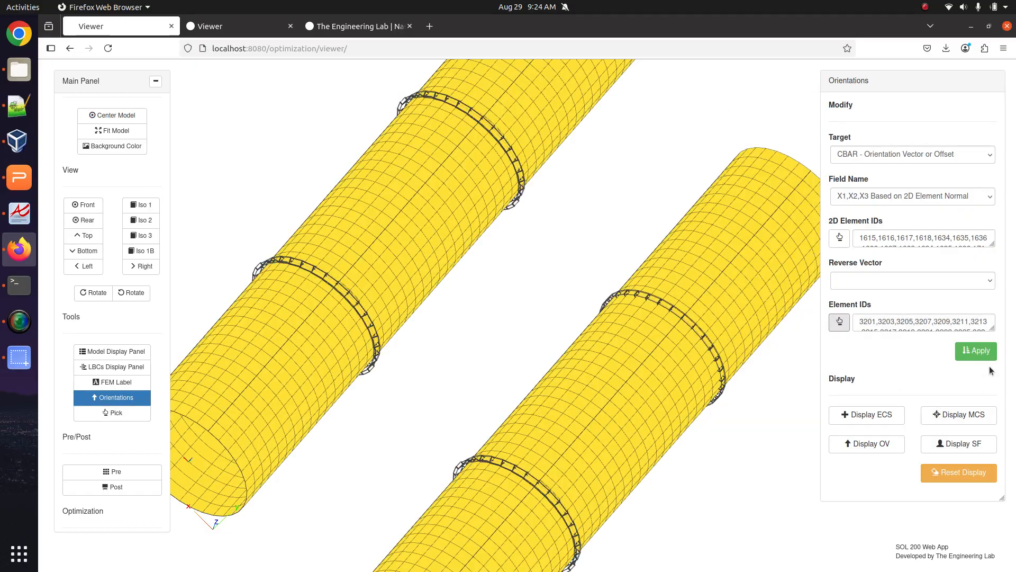
Apply the orientation vectors based on the 2D element normals to the selected bars, and open the CBAR entries in Pre
{"action": "left_click_drag", "start_coordinate": [404, 331], "coordinate": [305, 408]}
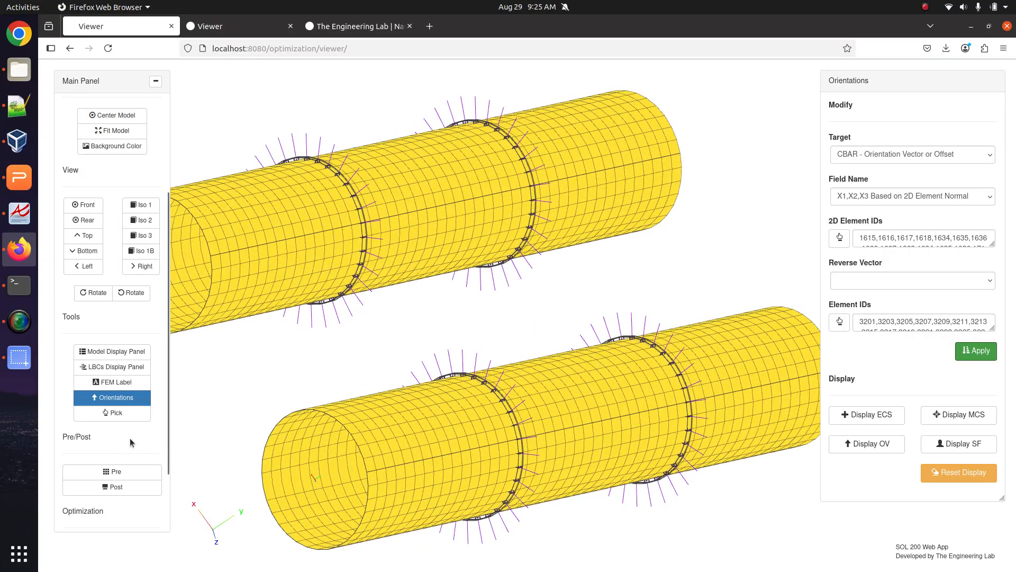
{"action": "left_click", "coordinate": [114, 471]}
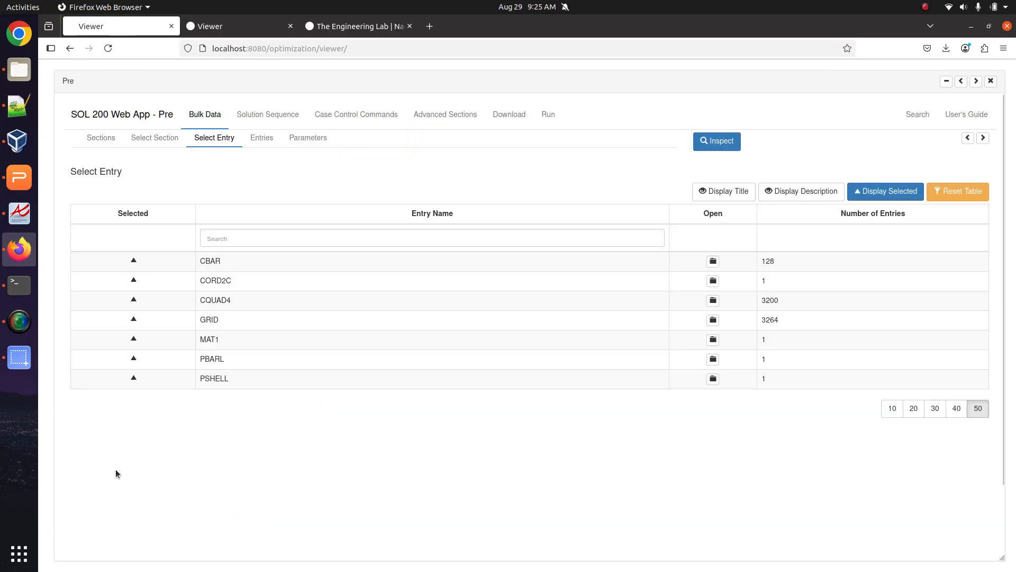
{"action": "left_click", "coordinate": [713, 262]}
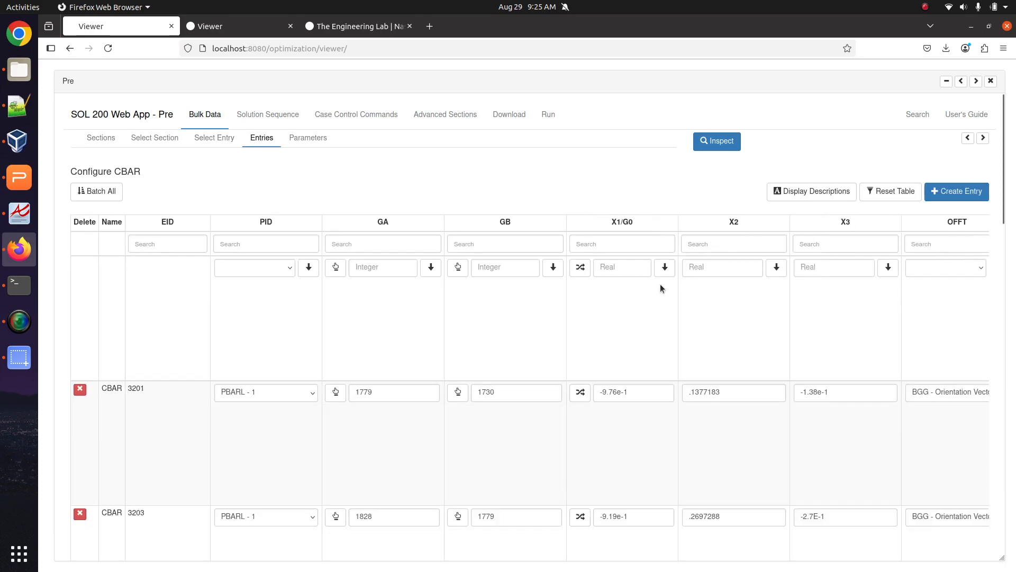
Examine the X1, X2, X3 and OFFT values of the updated CBAR entries in the table
{"action": "scroll", "coordinate": [504, 348], "scroll_direction": "right", "scroll_amount": 5}
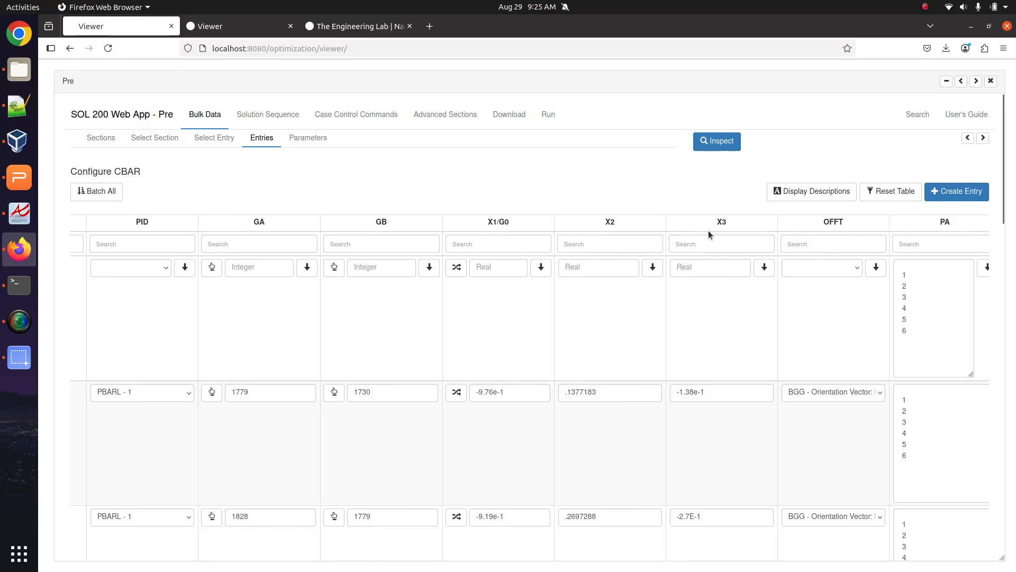
{"action": "scroll", "coordinate": [659, 345], "scroll_direction": "down", "scroll_amount": 3}
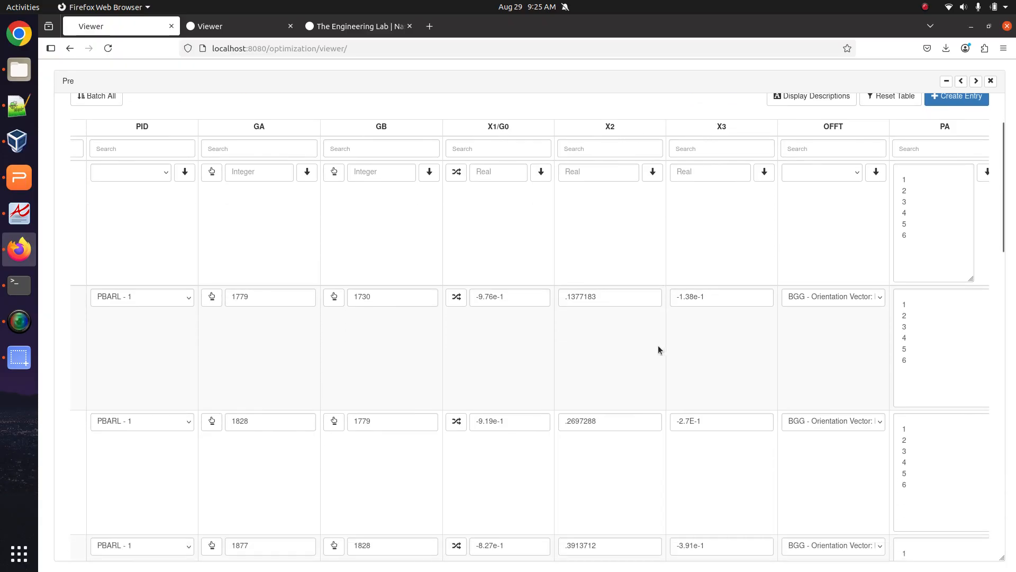
{"action": "scroll", "coordinate": [659, 349], "scroll_direction": "down", "scroll_amount": 3}
{"action": "left_click_drag", "start_coordinate": [518, 282], "coordinate": [466, 284]}
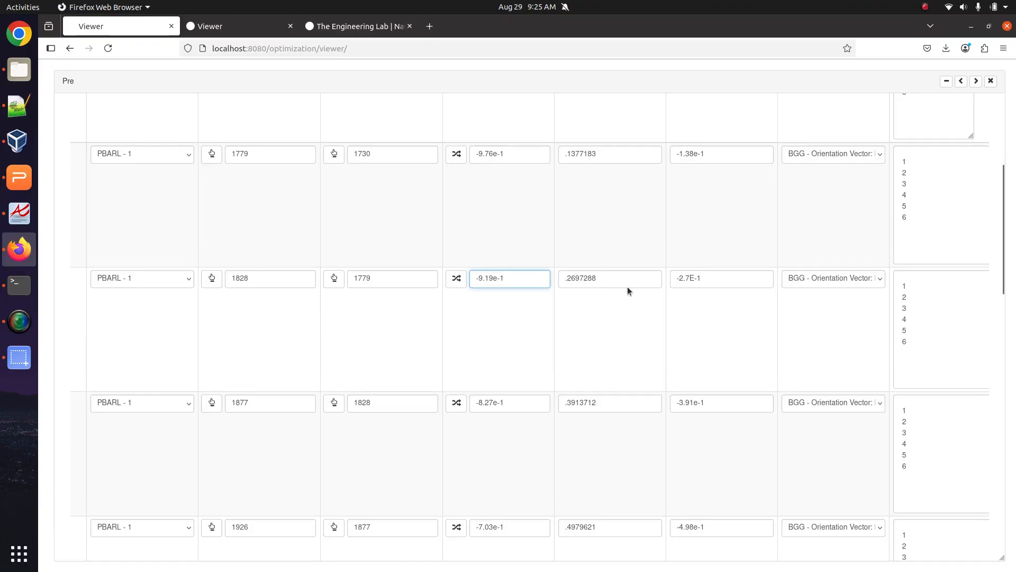
{"action": "left_click", "coordinate": [615, 281]}
{"action": "left_click", "coordinate": [739, 279]}
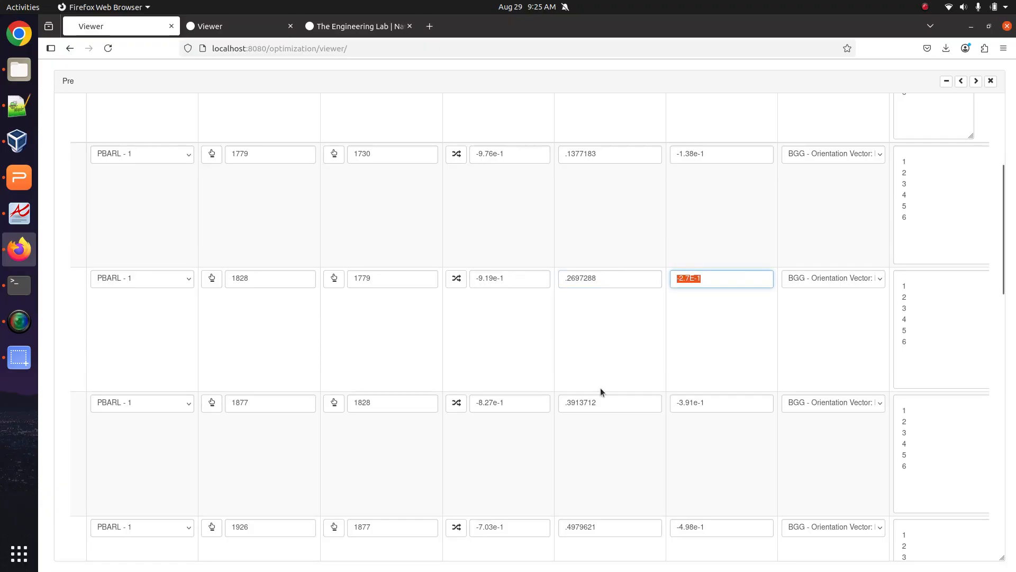
{"action": "left_click", "coordinate": [542, 405]}
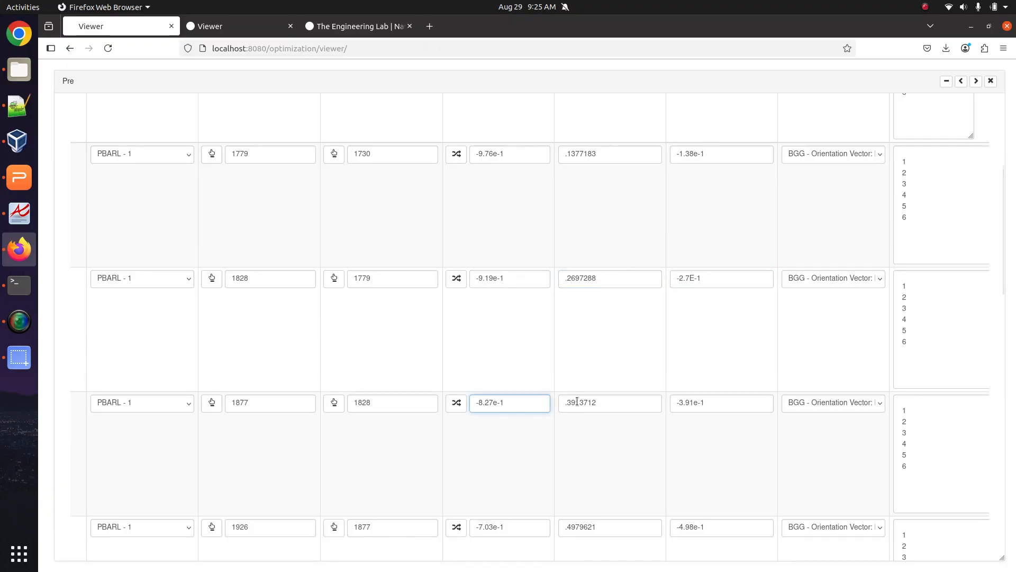
{"action": "scroll", "coordinate": [579, 405], "scroll_direction": "down", "scroll_amount": 4}
{"action": "scroll", "coordinate": [585, 404], "scroll_direction": "down", "scroll_amount": 3}
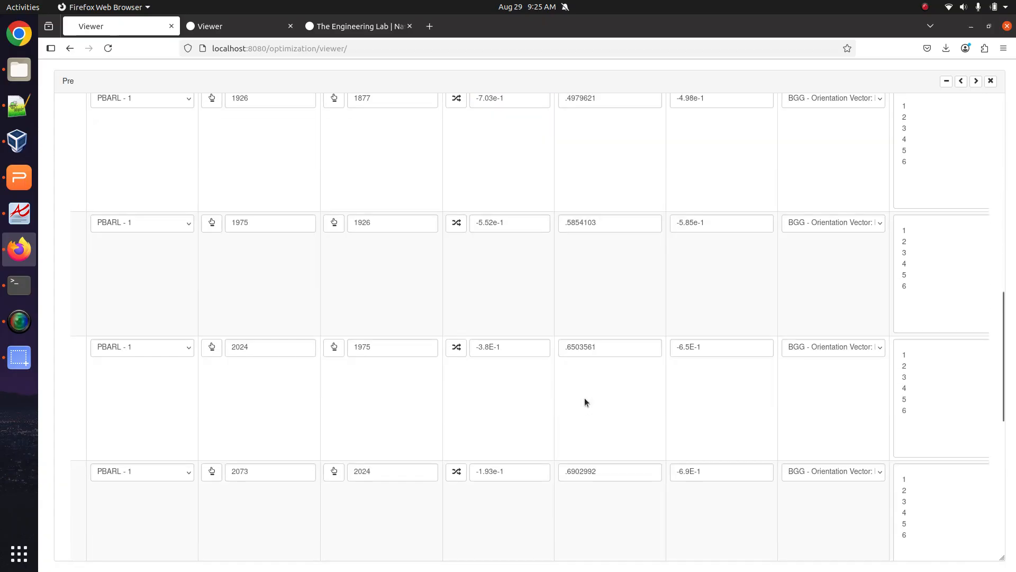
{"action": "scroll", "coordinate": [584, 401], "scroll_direction": "up", "scroll_amount": 8}
{"action": "scroll", "coordinate": [823, 288], "scroll_direction": "up", "scroll_amount": 4}
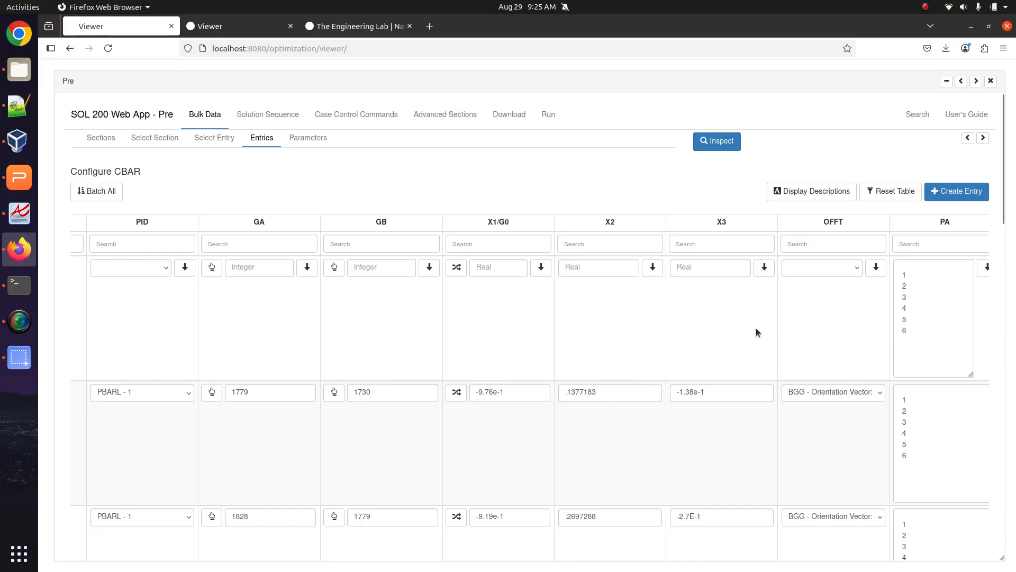
Show the BDF output beside the CBAR table, examine the orientation vector and OFFT fields, and close Pre
{"action": "left_click", "coordinate": [967, 138]}
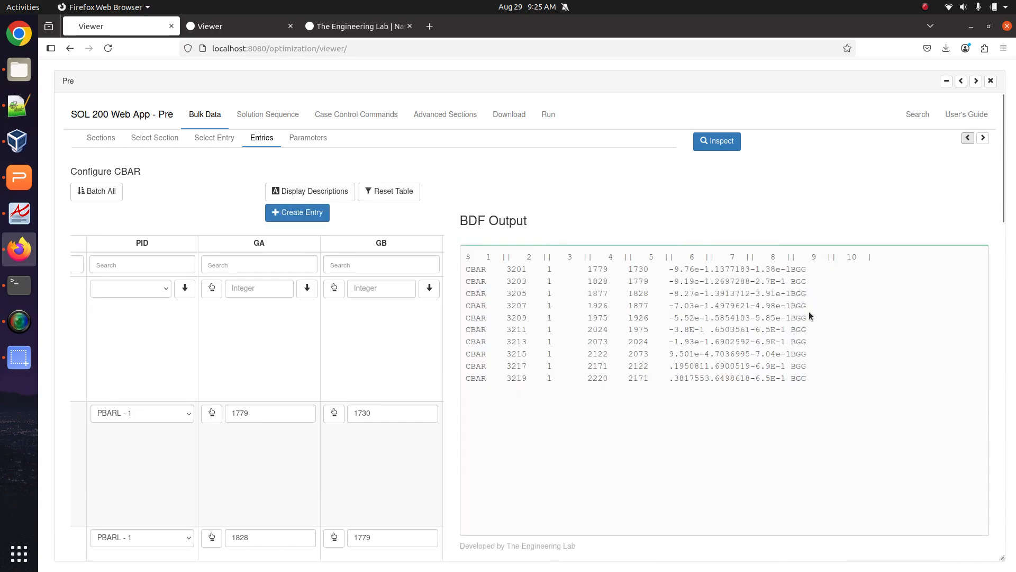
{"action": "left_click_drag", "start_coordinate": [808, 397], "coordinate": [463, 276]}
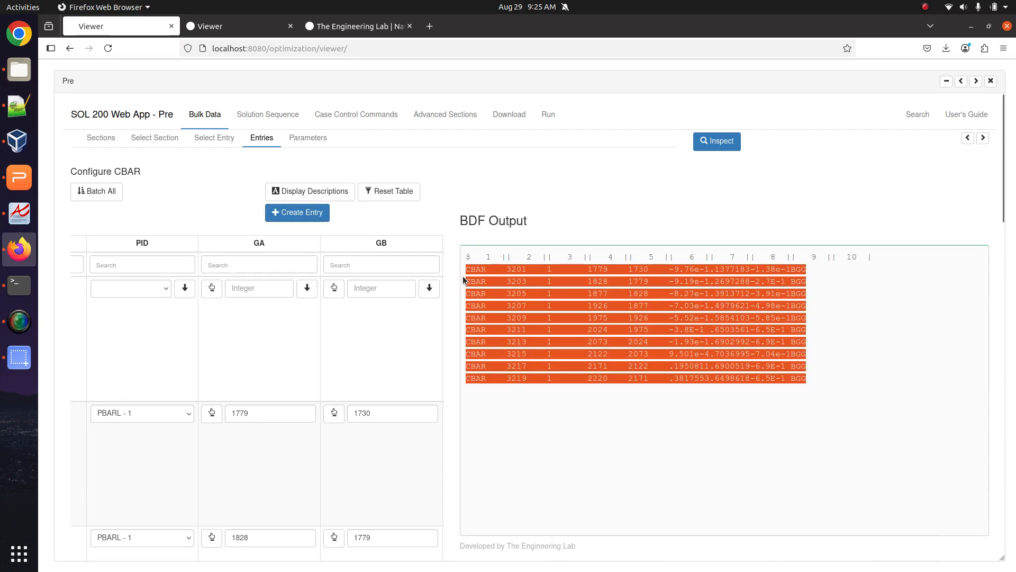
{"action": "left_click", "coordinate": [629, 279]}
{"action": "left_click_drag", "start_coordinate": [663, 270], "coordinate": [777, 269]}
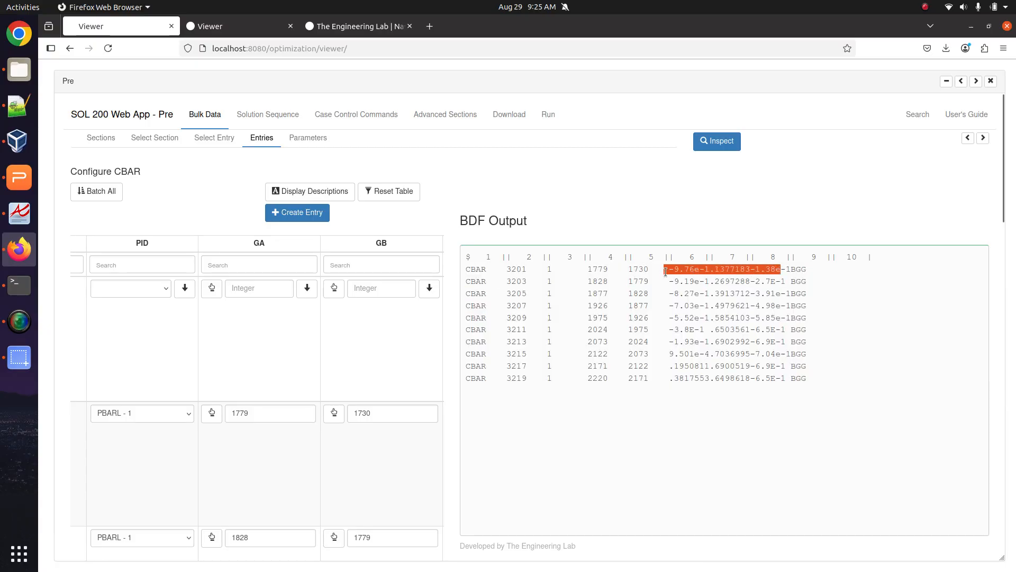
{"action": "left_click", "coordinate": [788, 275]}
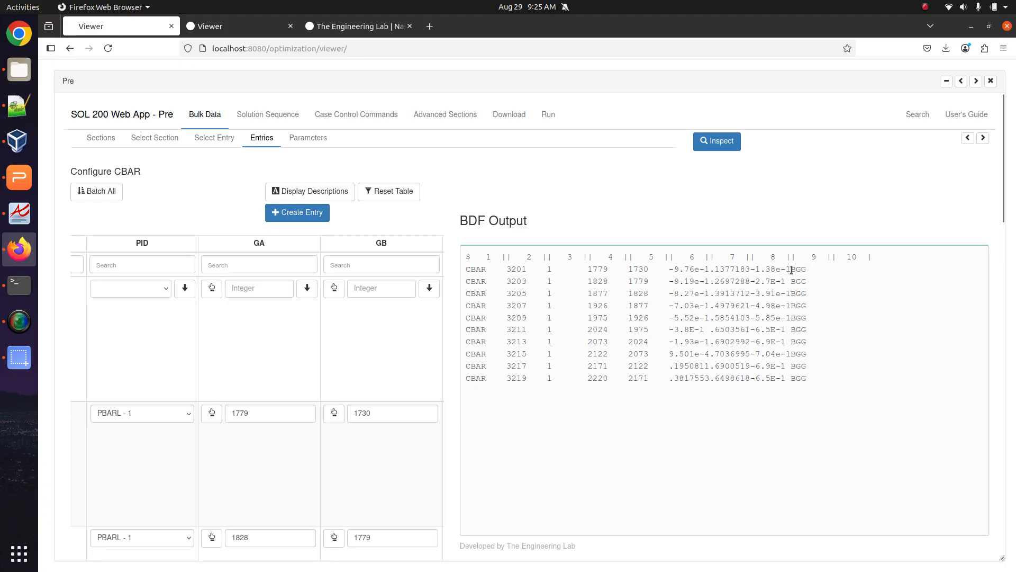
{"action": "left_click_drag", "start_coordinate": [792, 270], "coordinate": [817, 319]}
{"action": "left_click", "coordinate": [787, 271]}
{"action": "left_click", "coordinate": [990, 81]}
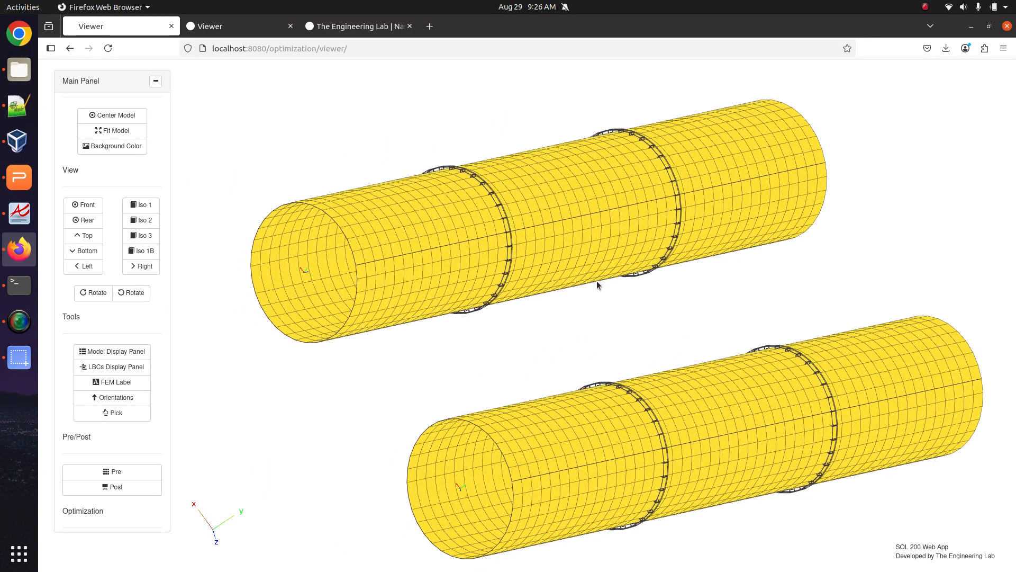
Inspect the stiffener ring cross-sections around the tubes from the end and up close
{"action": "left_click_drag", "start_coordinate": [596, 284], "coordinate": [651, 188]}
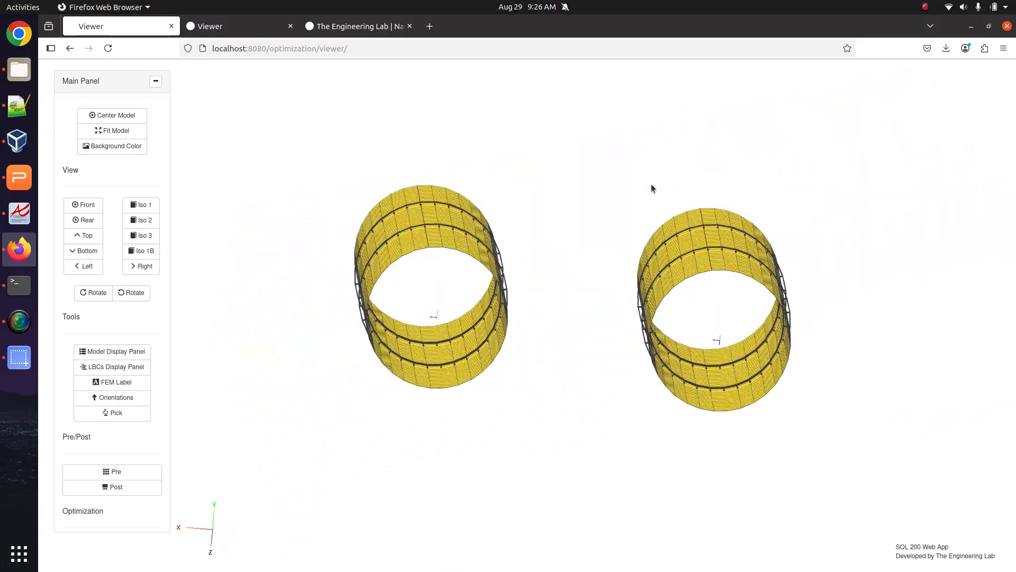
{"action": "scroll", "coordinate": [665, 397], "scroll_direction": "up", "scroll_amount": 5}
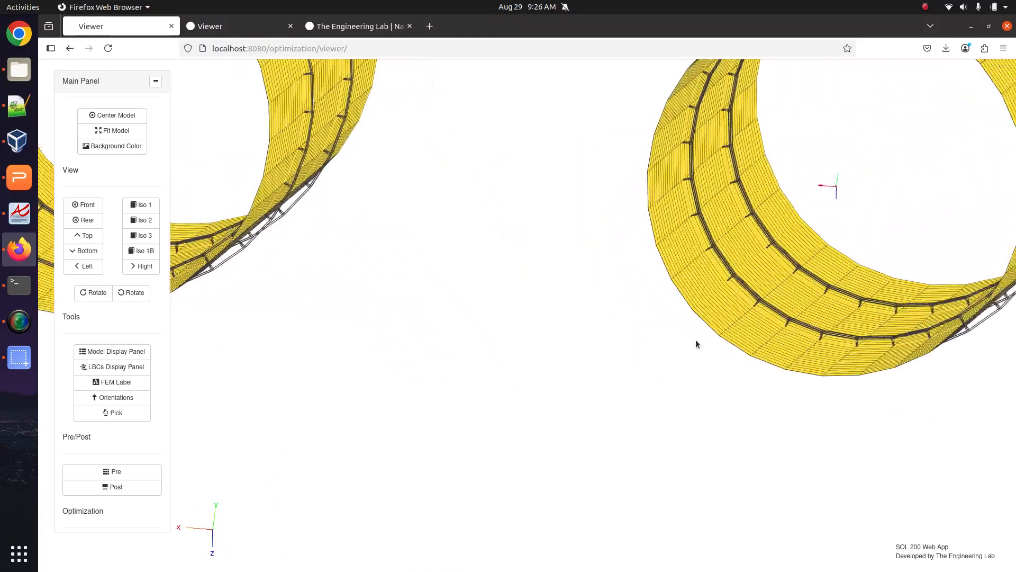
{"action": "scroll", "coordinate": [527, 365], "scroll_direction": "up", "scroll_amount": 10}
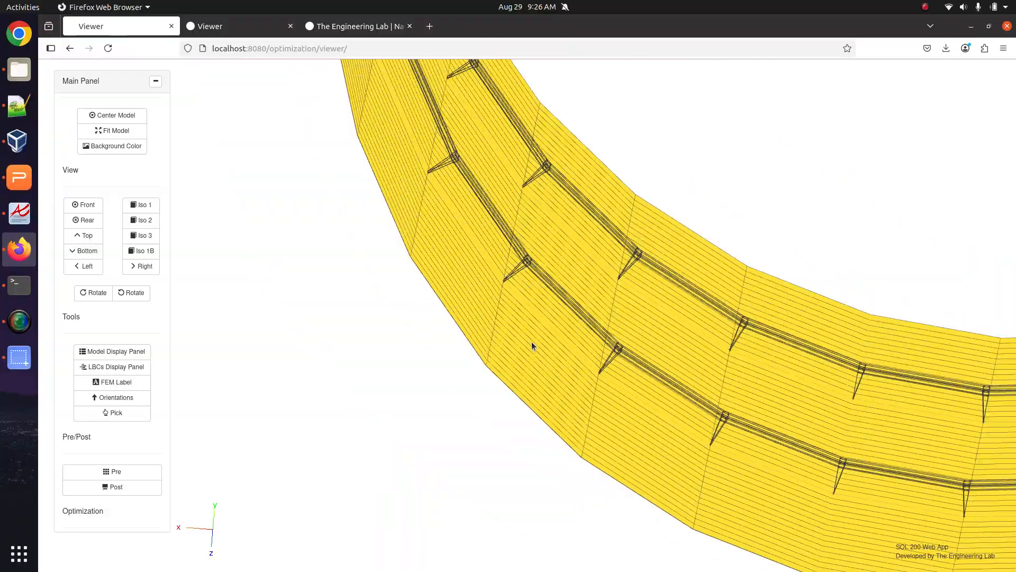
{"action": "scroll", "coordinate": [531, 341], "scroll_direction": "up", "scroll_amount": 5}
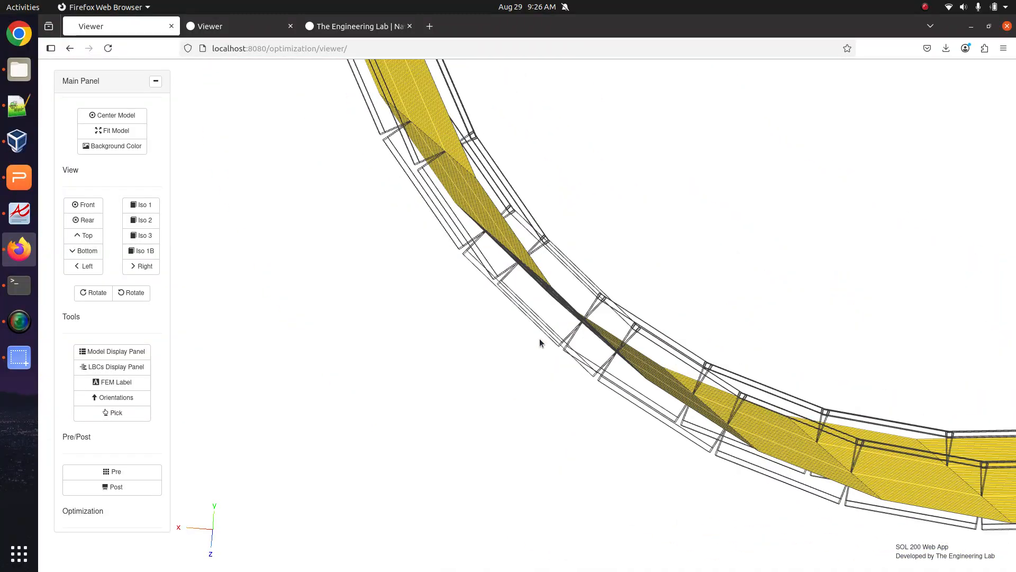
{"action": "scroll", "coordinate": [540, 343], "scroll_direction": "down", "scroll_amount": 10}
{"action": "left_click_drag", "start_coordinate": [540, 343], "coordinate": [484, 347]}
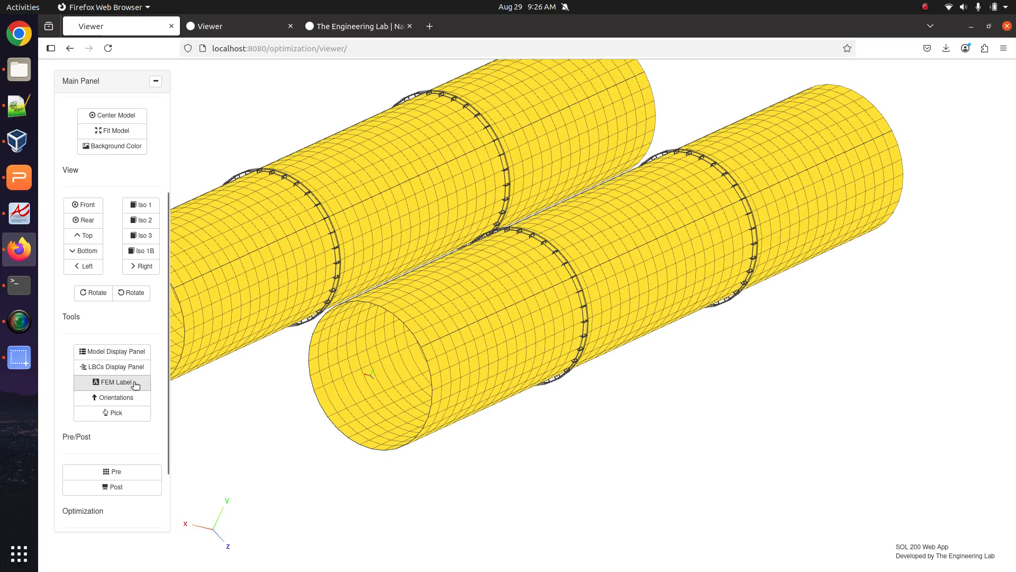
Hide the elements and wireframe of PSHELL 2 so only the PBARL stiffener rings are displayed
{"action": "left_click", "coordinate": [139, 354]}
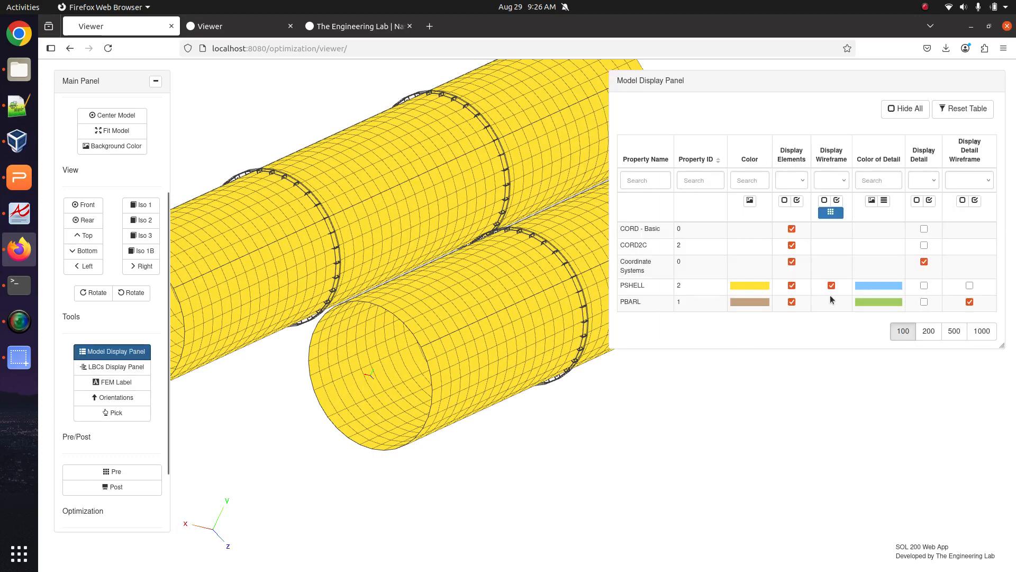
{"action": "left_click", "coordinate": [792, 285]}
{"action": "left_click", "coordinate": [831, 285]}
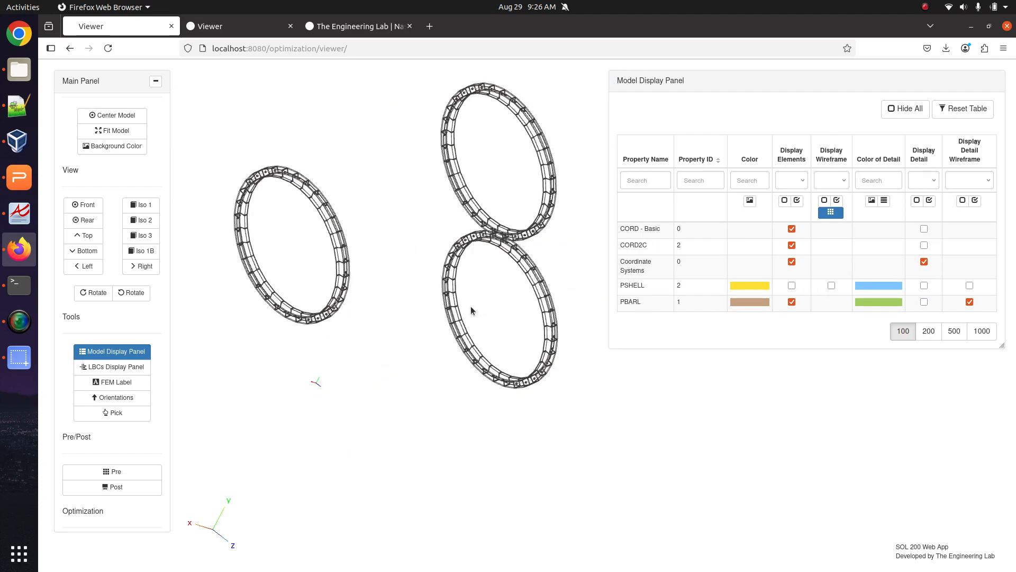
{"action": "left_click_drag", "start_coordinate": [471, 306], "coordinate": [474, 331]}
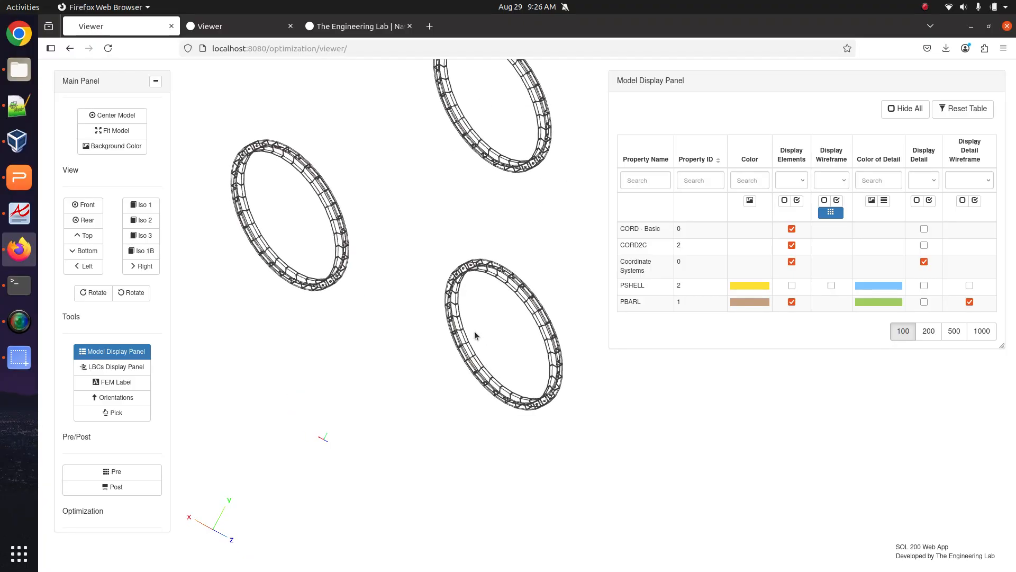
{"action": "left_click", "coordinate": [137, 354]}
Display the element coordinate systems from the Orientations tool and examine the bar axes up close on a ring
{"action": "left_click", "coordinate": [128, 397]}
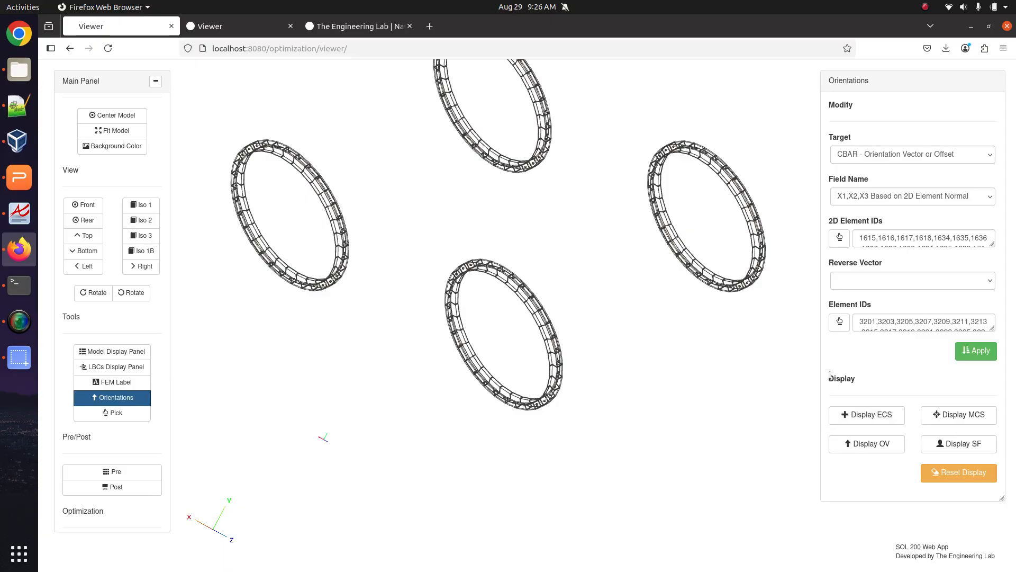
{"action": "left_click_drag", "start_coordinate": [828, 378], "coordinate": [836, 378]}
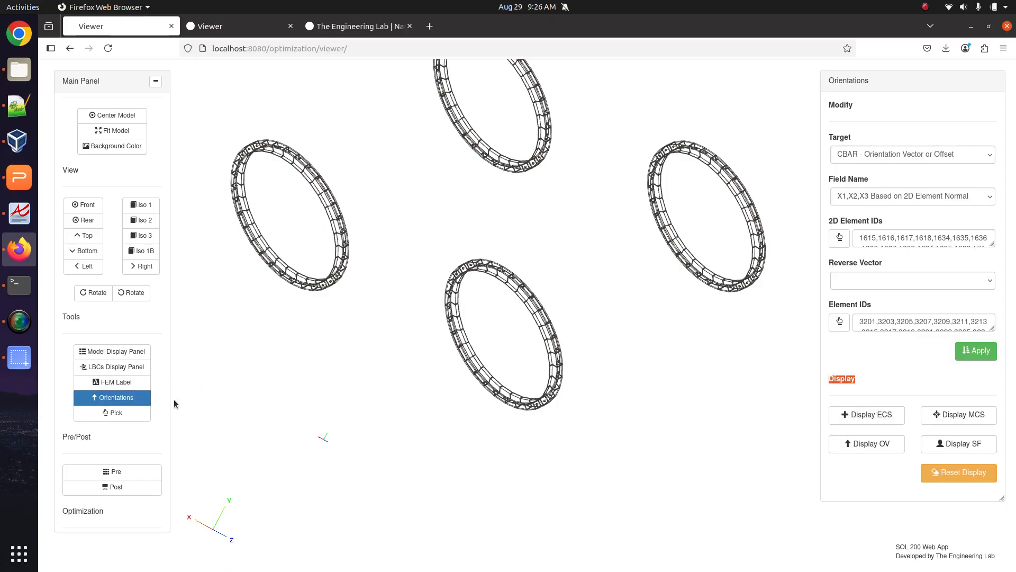
{"action": "left_click", "coordinate": [853, 418]}
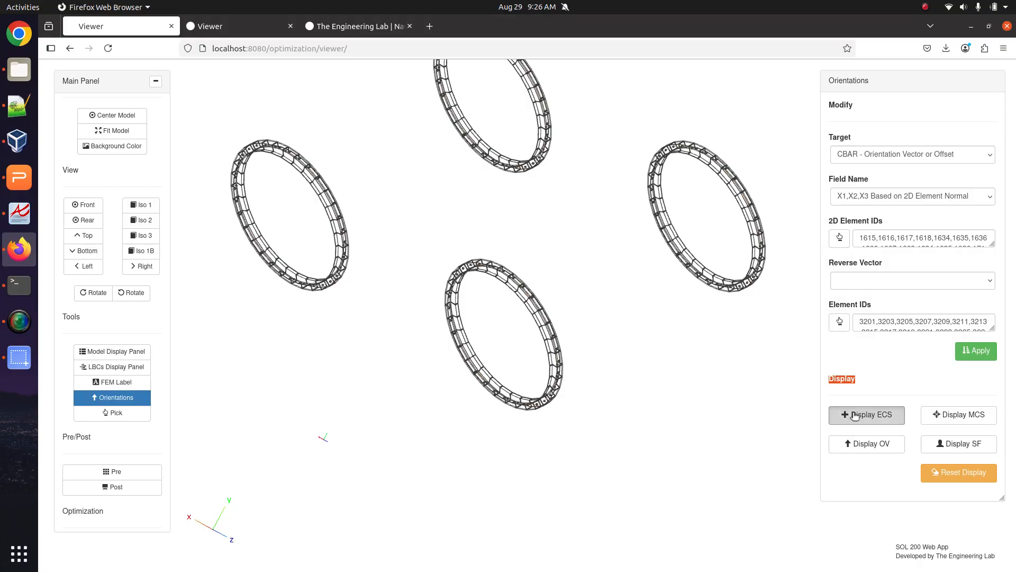
{"action": "scroll", "coordinate": [540, 371], "scroll_direction": "up", "scroll_amount": 5}
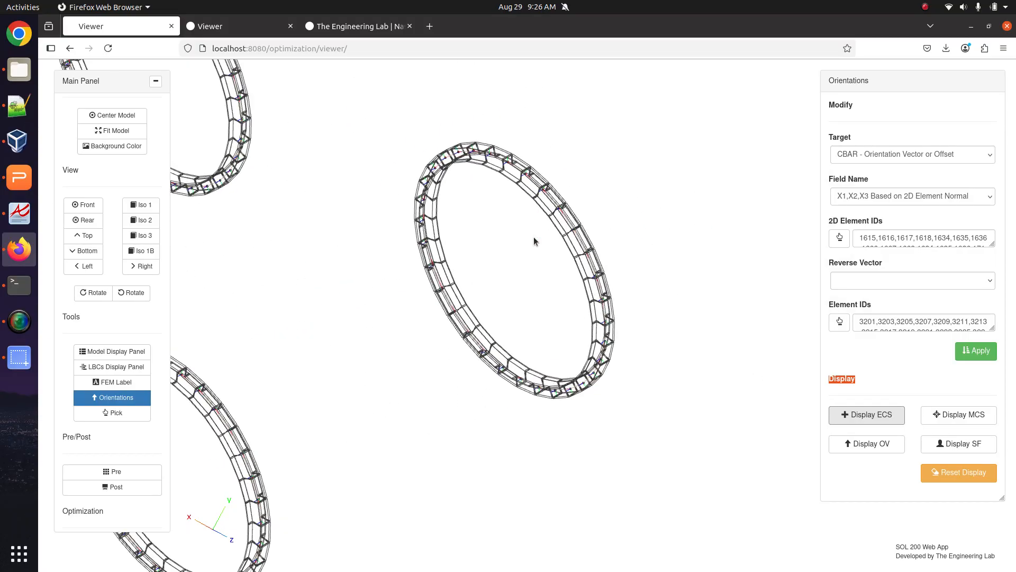
{"action": "scroll", "coordinate": [506, 360], "scroll_direction": "up", "scroll_amount": 10}
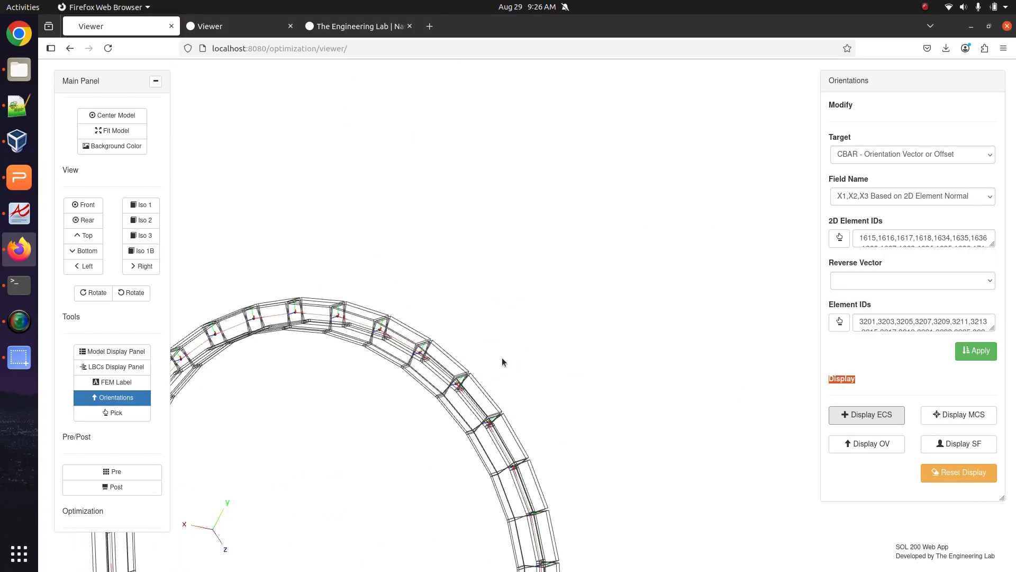
{"action": "scroll", "coordinate": [564, 312], "scroll_direction": "up", "scroll_amount": 10}
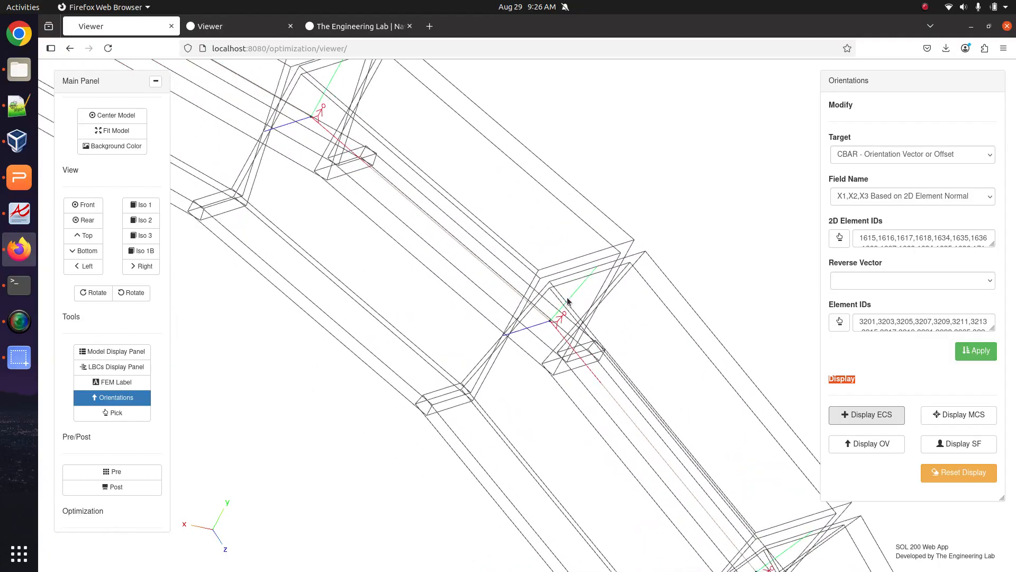
{"action": "scroll", "coordinate": [573, 326], "scroll_direction": "down", "scroll_amount": 10}
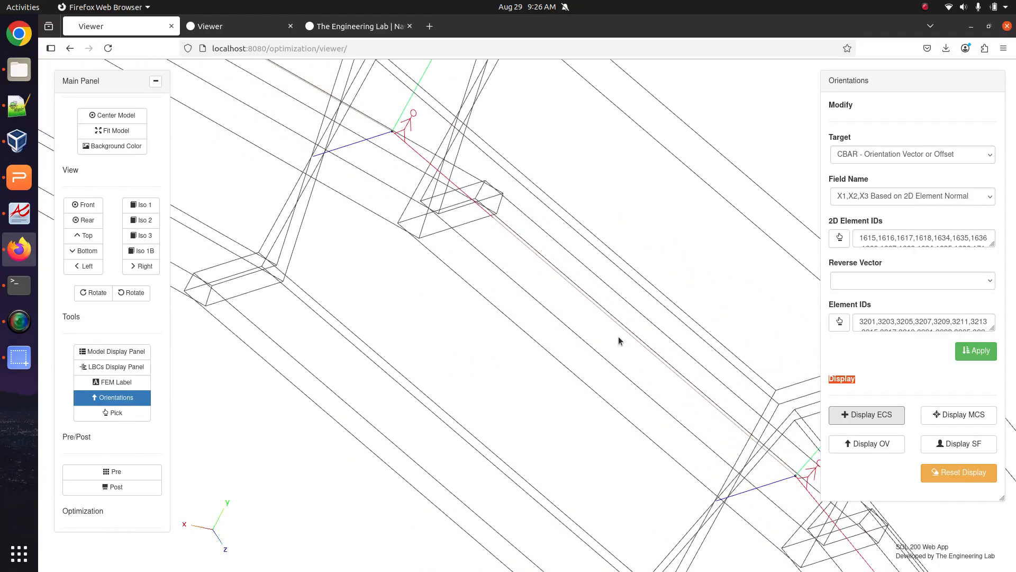
{"action": "left_click_drag", "start_coordinate": [530, 339], "coordinate": [582, 348]}
{"action": "scroll", "coordinate": [583, 346], "scroll_direction": "up", "scroll_amount": 10}
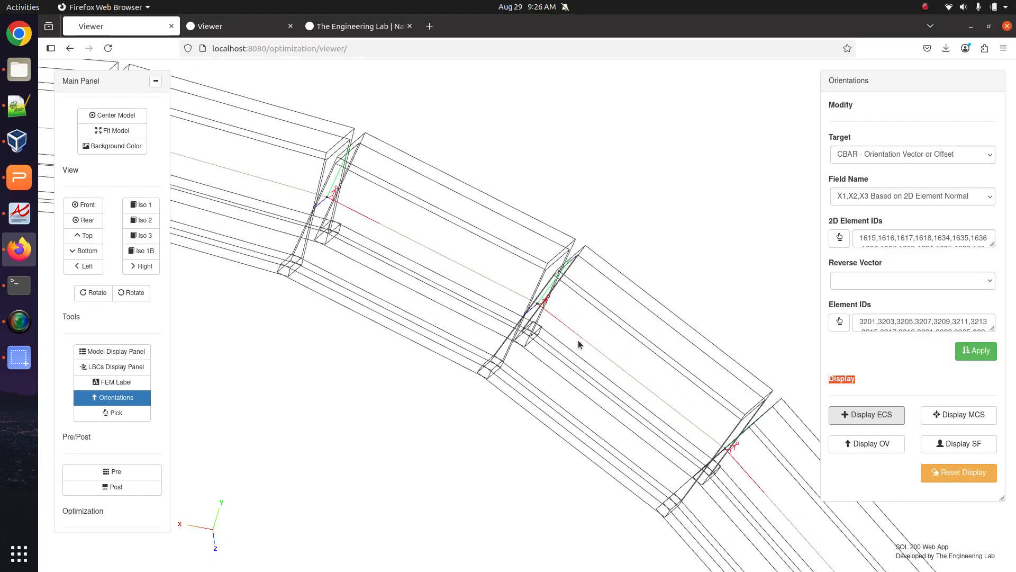
{"action": "scroll", "coordinate": [523, 352], "scroll_direction": "up", "scroll_amount": 5}
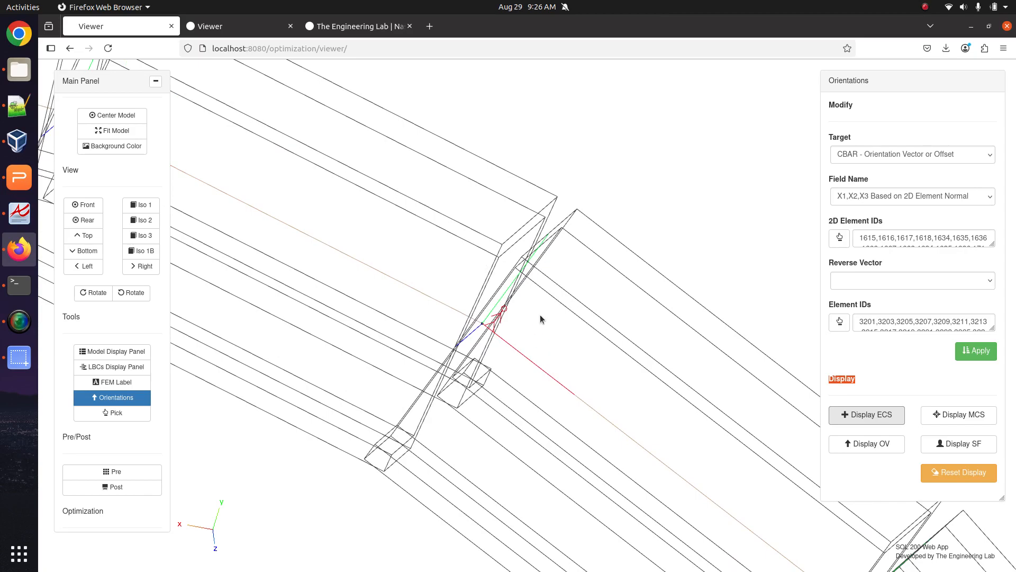
Switch to the Quick Reference Guide PDF in Atril and examine the offset columns of the CBAR OFFT table
{"action": "left_click", "coordinate": [19, 212]}
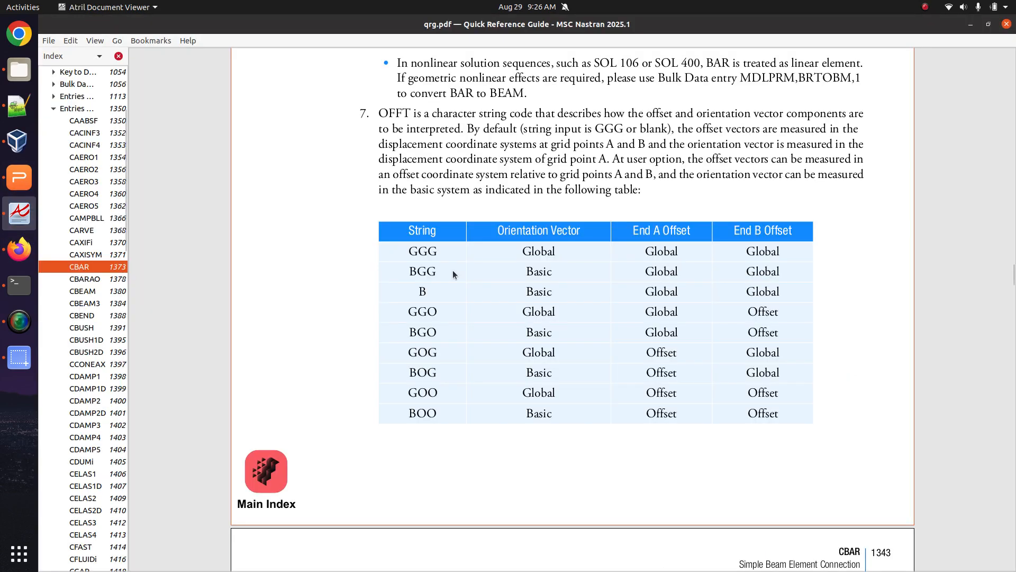
{"action": "scroll", "coordinate": [767, 405], "scroll_direction": "up", "scroll_amount": 5, "text": "ctrl"}
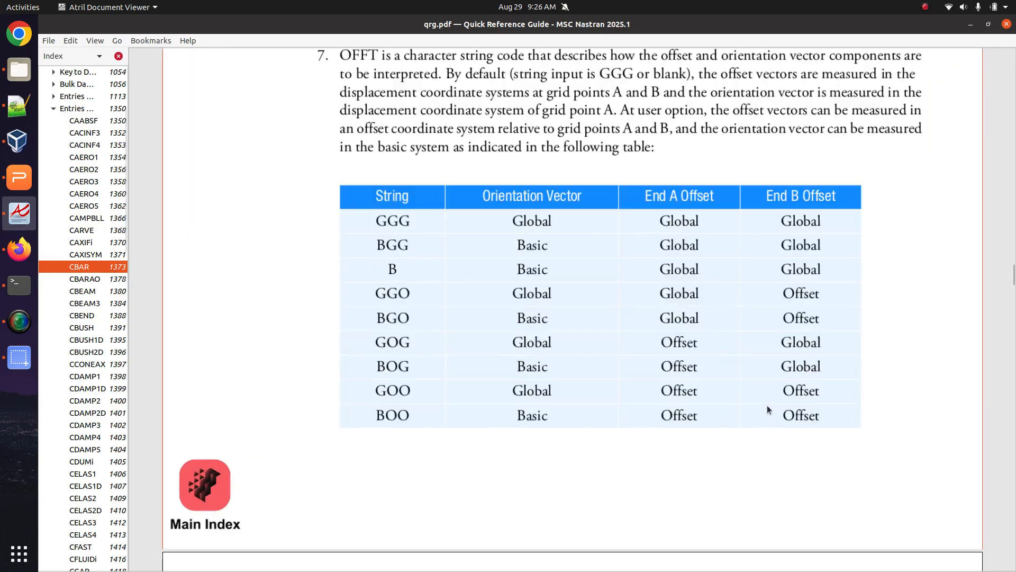
{"action": "double_click", "coordinate": [640, 295]}
{"action": "scroll", "coordinate": [641, 299], "scroll_direction": "up", "scroll_amount": 2}
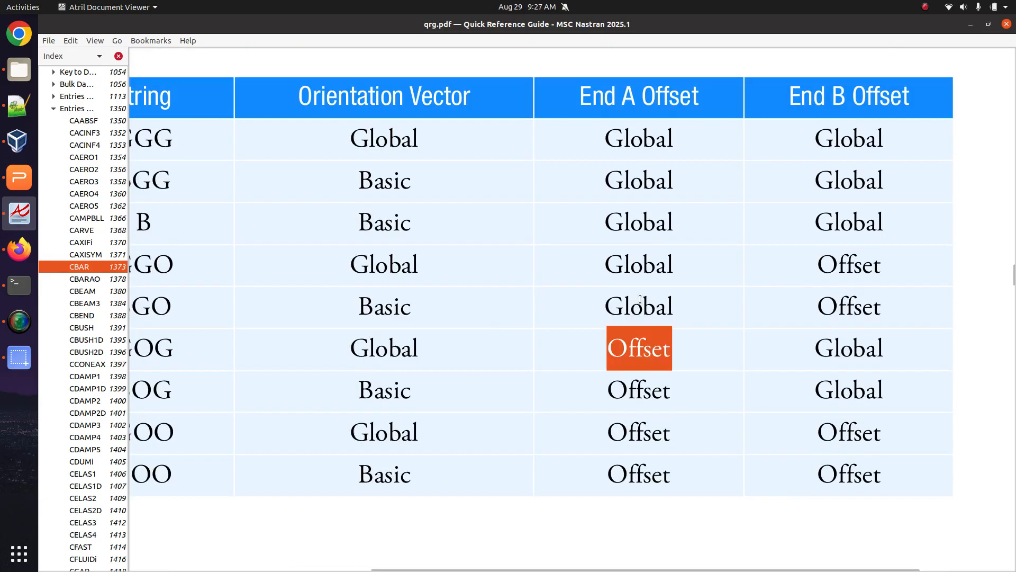
Compare the Offset and Global entries in the End A Offset column of the CBAR OFFT table
{"action": "left_click", "coordinate": [644, 362]}
{"action": "left_click_drag", "start_coordinate": [608, 346], "coordinate": [625, 347]}
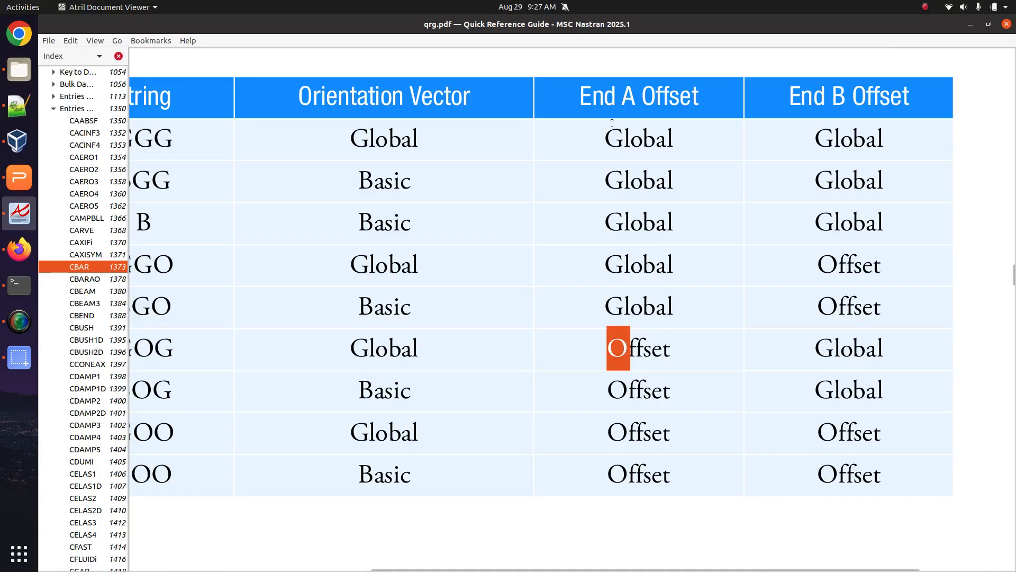
{"action": "left_click_drag", "start_coordinate": [621, 131], "coordinate": [605, 132]}
{"action": "left_click_drag", "start_coordinate": [608, 347], "coordinate": [624, 347]}
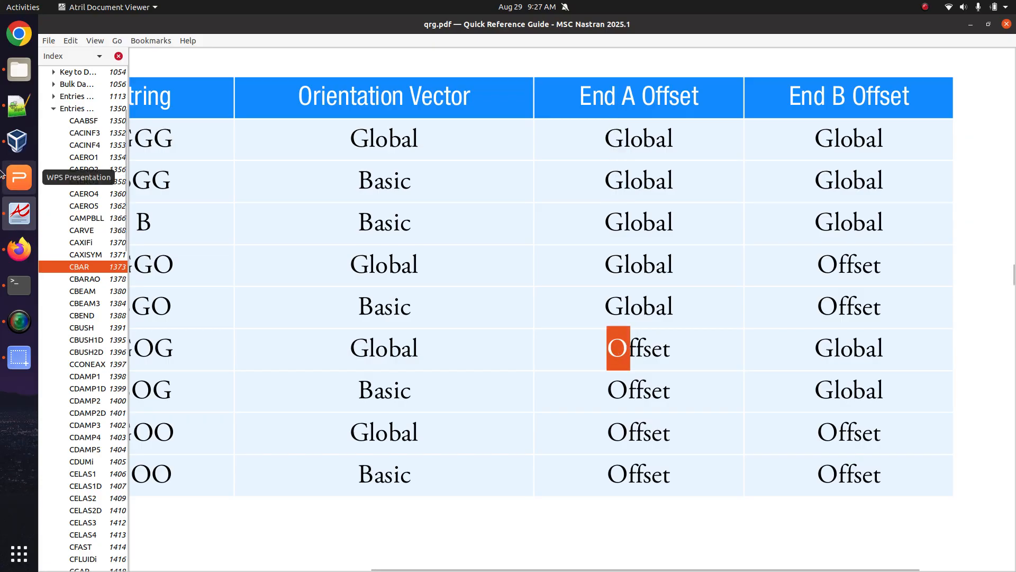
Switch to the Viewer in Firefox and examine the element axes on a stiffener ring bar up close
{"action": "left_click", "coordinate": [19, 249]}
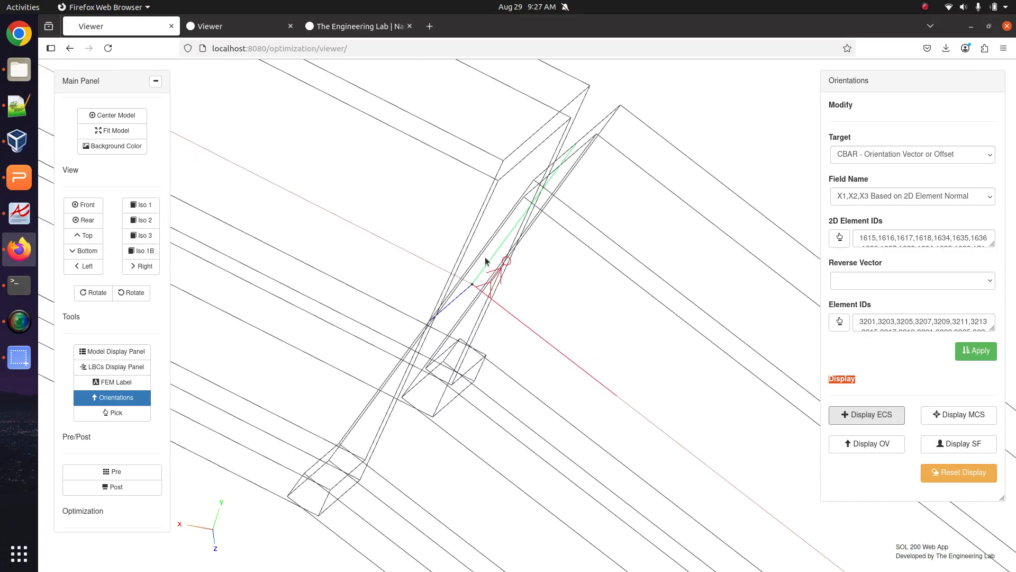
{"action": "left_click_drag", "start_coordinate": [553, 296], "coordinate": [620, 314]}
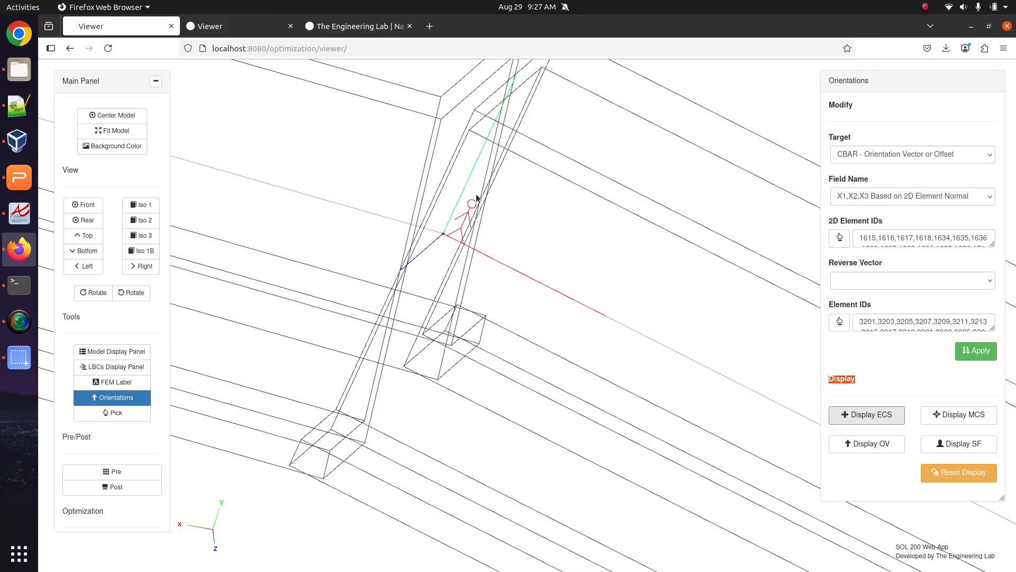
{"action": "scroll", "coordinate": [491, 275], "scroll_direction": "down", "scroll_amount": 5}
{"action": "scroll", "coordinate": [476, 317], "scroll_direction": "up", "scroll_amount": 4}
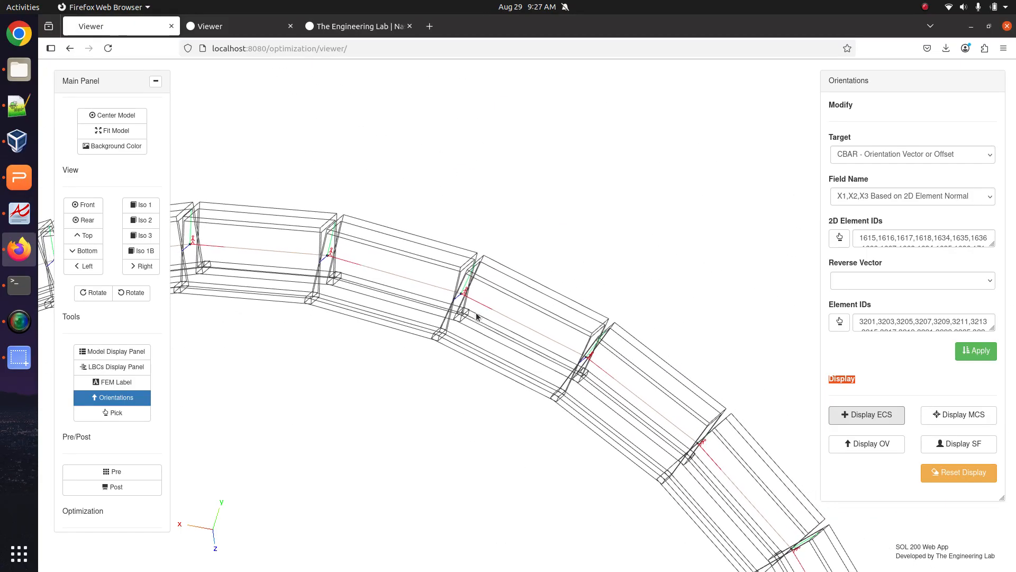
{"action": "scroll", "coordinate": [405, 260], "scroll_direction": "up", "scroll_amount": 6}
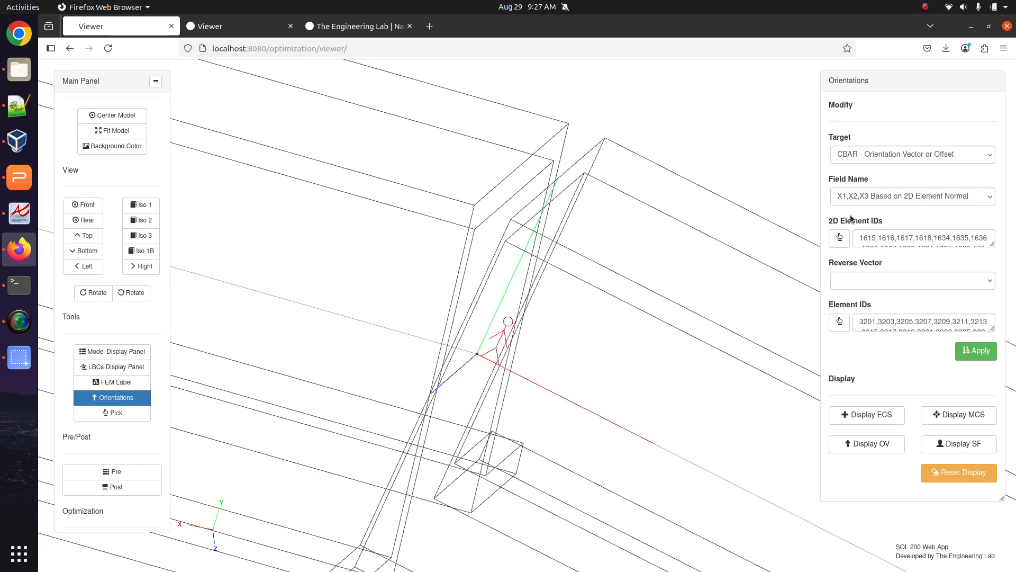
Choose W1A,W2A,W3A as the CBAR field to modify and set the vector to 0.0, 0.04, 0
{"action": "left_click", "coordinate": [873, 199]}
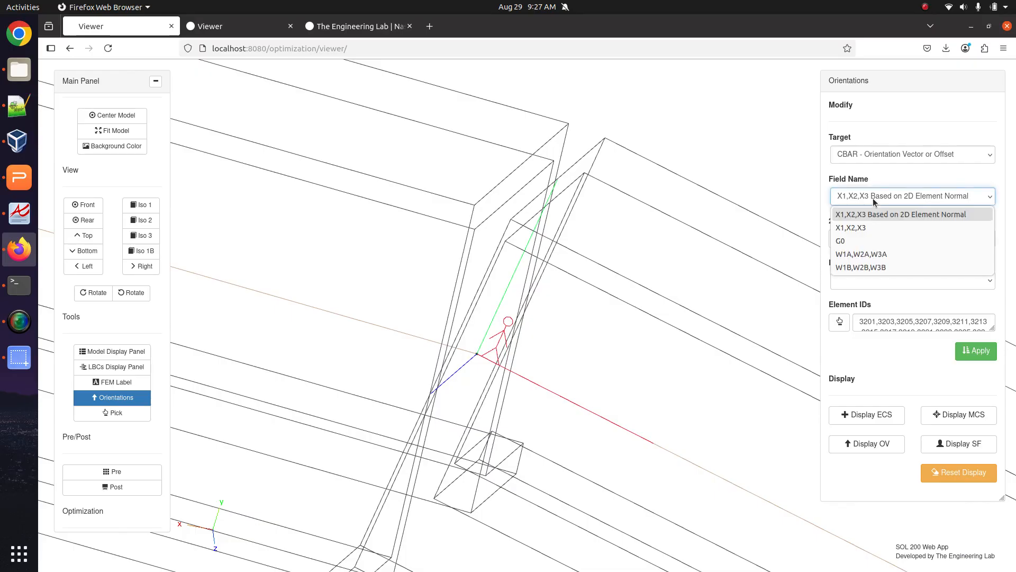
{"action": "left_click", "coordinate": [853, 254]}
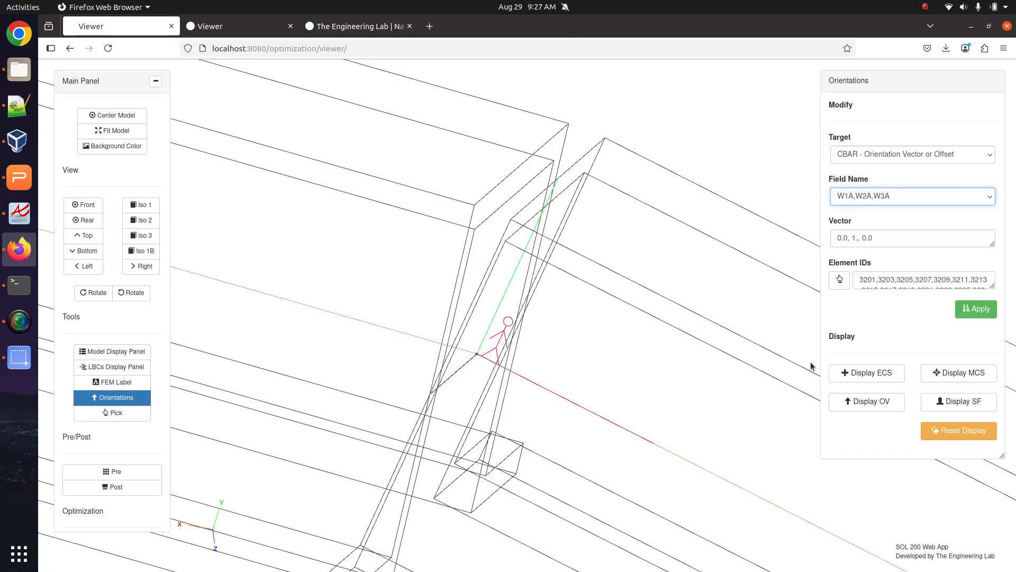
{"action": "left_click_drag", "start_coordinate": [853, 238], "coordinate": [900, 241]}
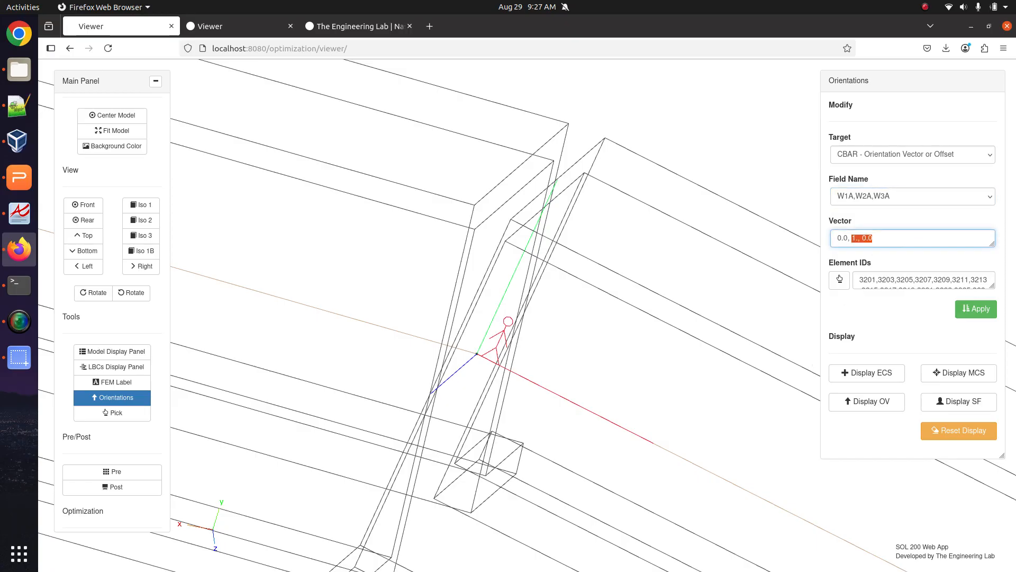
{"action": "type", "text": "0.04,1"}
{"action": "key", "text": "BackSpace"}
{"action": "type", "text": "0"}
{"action": "key", "text": "Tab"}
{"action": "left_click", "coordinate": [911, 321]}
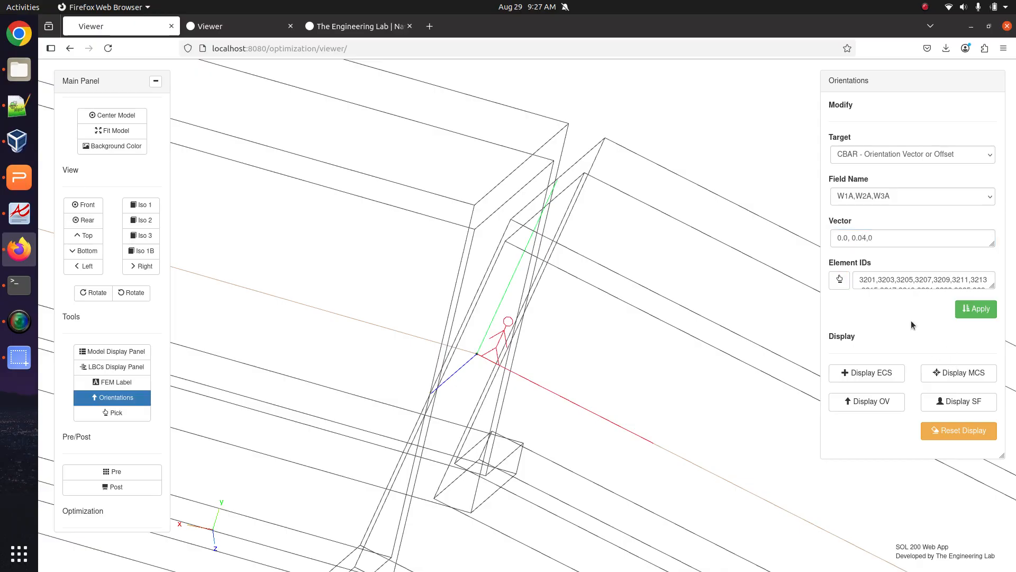
Start picking the target elements with the 1D filter and examine the stiffener ring whose bars are not yet selected
{"action": "left_click", "coordinate": [839, 279]}
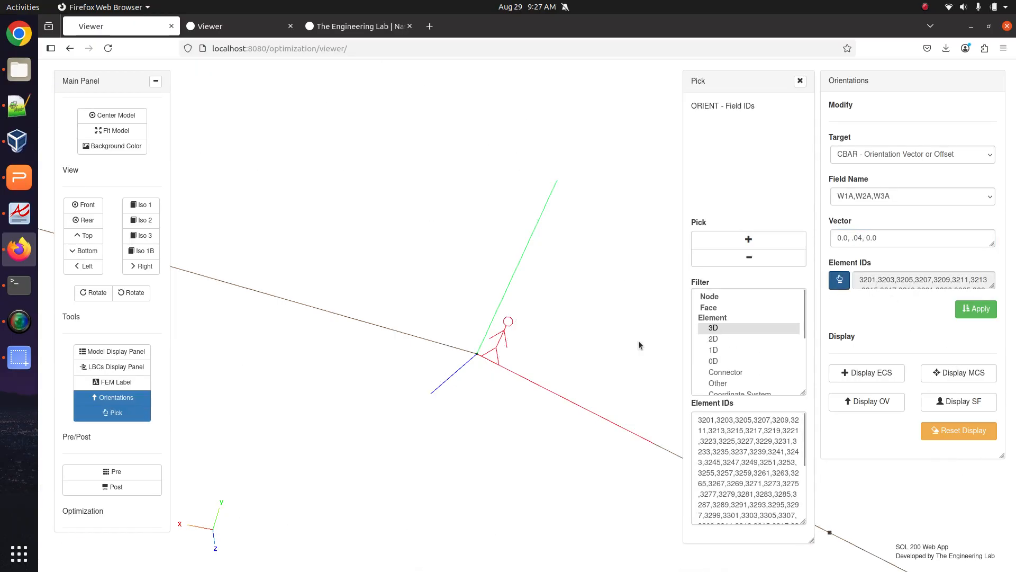
{"action": "scroll", "coordinate": [561, 341], "scroll_direction": "down", "scroll_amount": 10}
{"action": "left_click", "coordinate": [721, 339]}
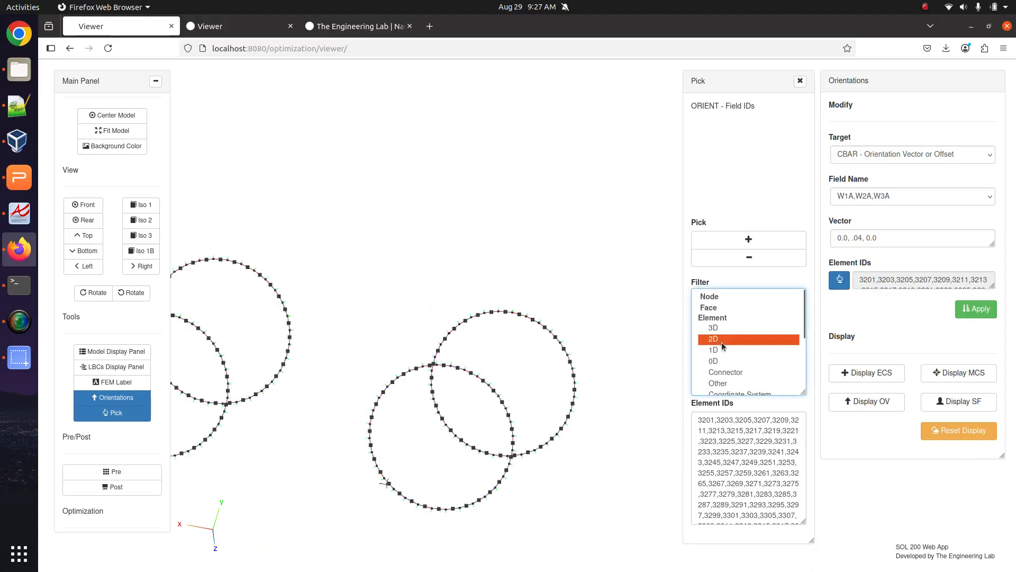
{"action": "left_click", "coordinate": [721, 350]}
{"action": "right_click_drag", "start_coordinate": [425, 316], "coordinate": [548, 250]}
{"action": "left_click_drag", "start_coordinate": [548, 250], "coordinate": [517, 279]}
{"action": "right_click_drag", "start_coordinate": [516, 280], "coordinate": [446, 274]}
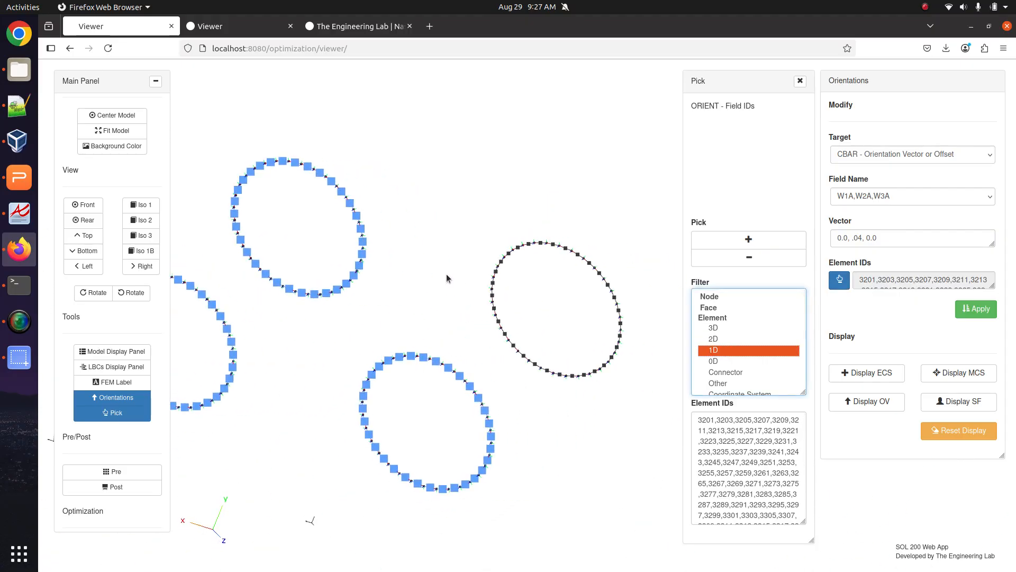
{"action": "scroll", "coordinate": [526, 272], "scroll_direction": "up", "scroll_amount": 6}
{"action": "right_click_drag", "start_coordinate": [526, 274], "coordinate": [428, 292]}
{"action": "scroll", "coordinate": [427, 292], "scroll_direction": "up", "scroll_amount": 4}
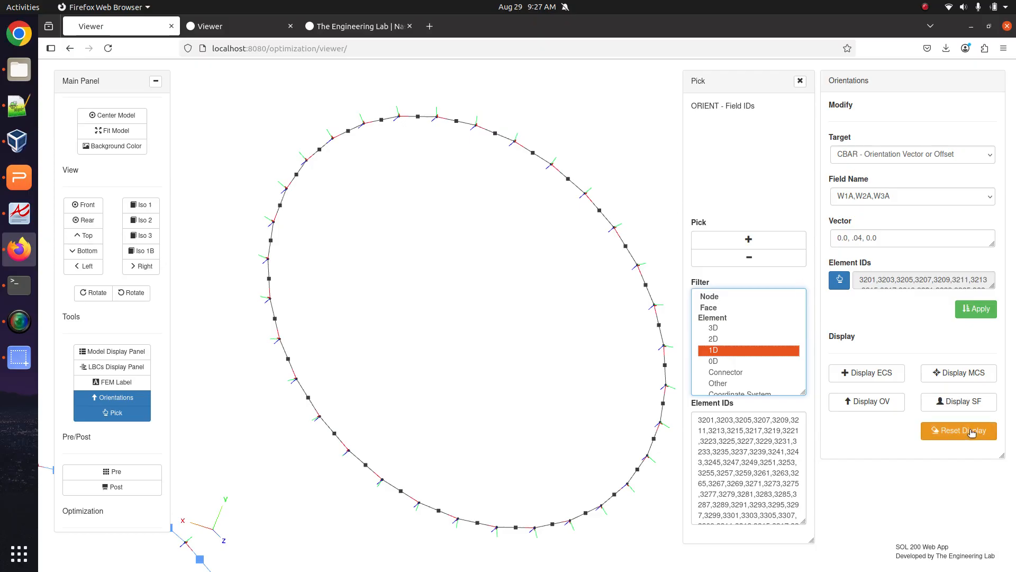
{"action": "scroll", "coordinate": [415, 254], "scroll_direction": "up", "scroll_amount": 6}
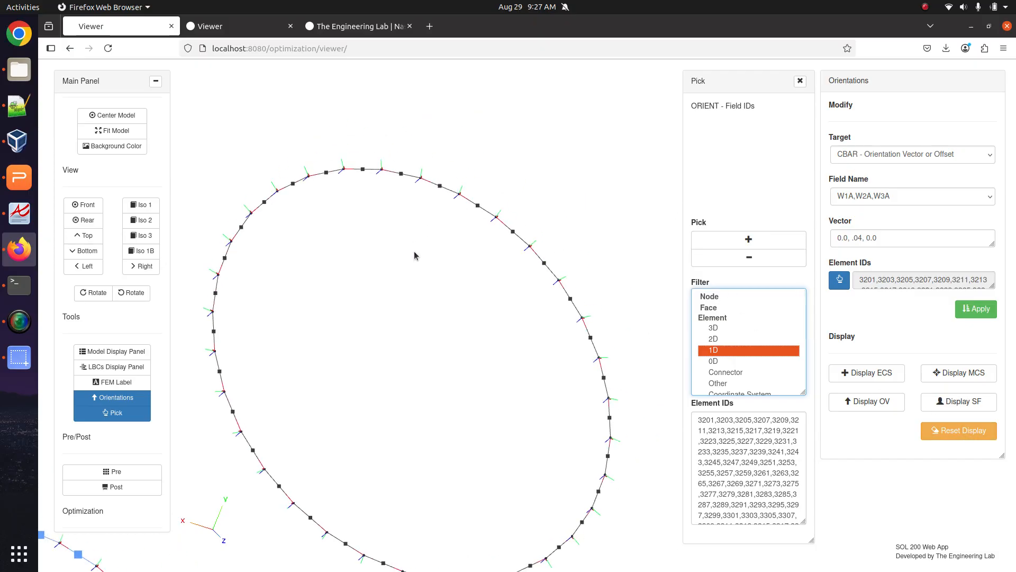
{"action": "scroll", "coordinate": [413, 327], "scroll_direction": "up", "scroll_amount": 4}
{"action": "right_click_drag", "start_coordinate": [411, 327], "coordinate": [598, 318]}
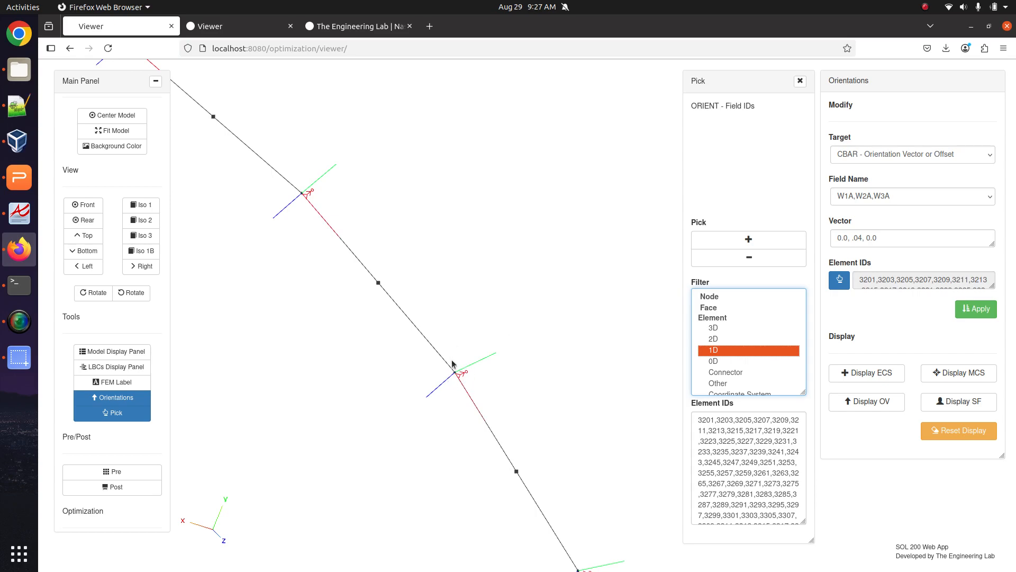
Clear the displayed element axes, add the unselected ring's bars to the selection, and apply the end A offset
{"action": "left_click", "coordinate": [972, 439]}
{"action": "scroll", "coordinate": [455, 385], "scroll_direction": "down", "scroll_amount": 6}
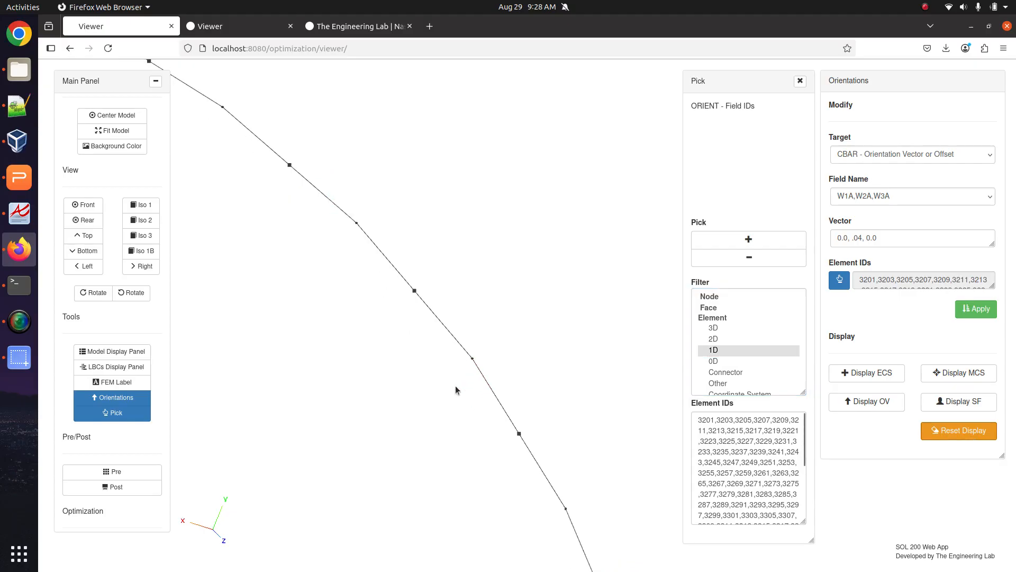
{"action": "scroll", "coordinate": [472, 377], "scroll_direction": "up", "scroll_amount": 3}
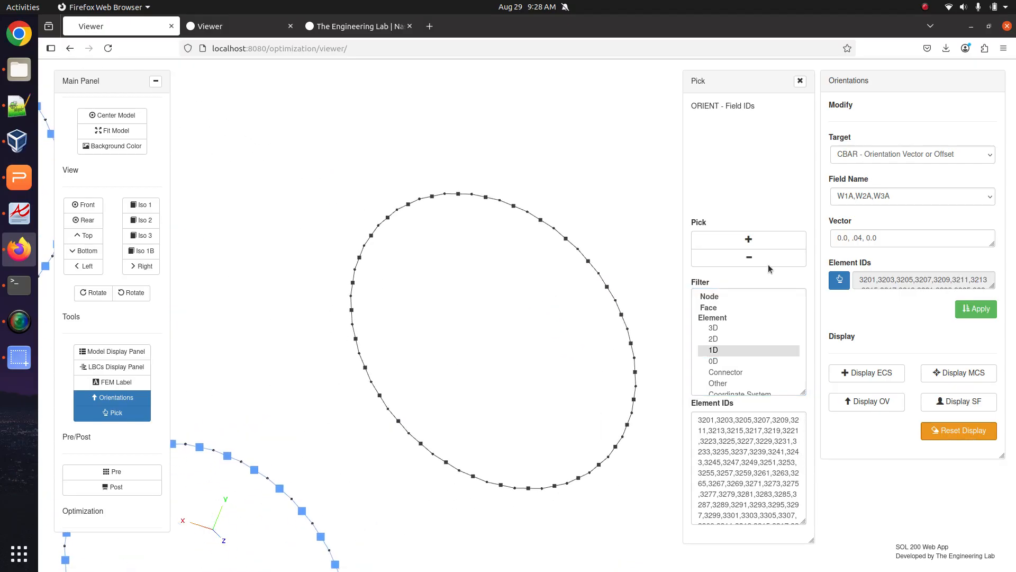
{"action": "left_click", "coordinate": [748, 239]}
{"action": "mouse_move", "coordinate": [444, 202]}
{"action": "left_mouse_down"}
{"action": "mouse_move", "coordinate": [350, 253]}
{"action": "mouse_move", "coordinate": [376, 397]}
{"action": "mouse_move", "coordinate": [503, 487]}
{"action": "mouse_move", "coordinate": [639, 381]}
{"action": "mouse_move", "coordinate": [517, 227]}
{"action": "mouse_move", "coordinate": [529, 192]}
{"action": "mouse_move", "coordinate": [530, 286]}
{"action": "left_mouse_up"}
{"action": "left_click", "coordinate": [839, 280]}
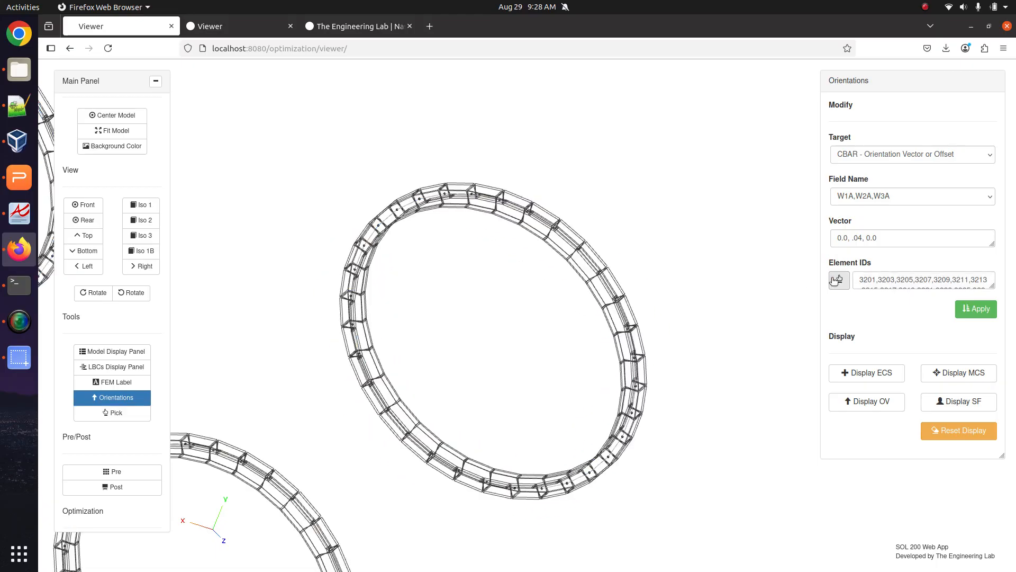
{"action": "left_click", "coordinate": [977, 309]}
{"action": "left_click_drag", "start_coordinate": [534, 416], "coordinate": [611, 263]}
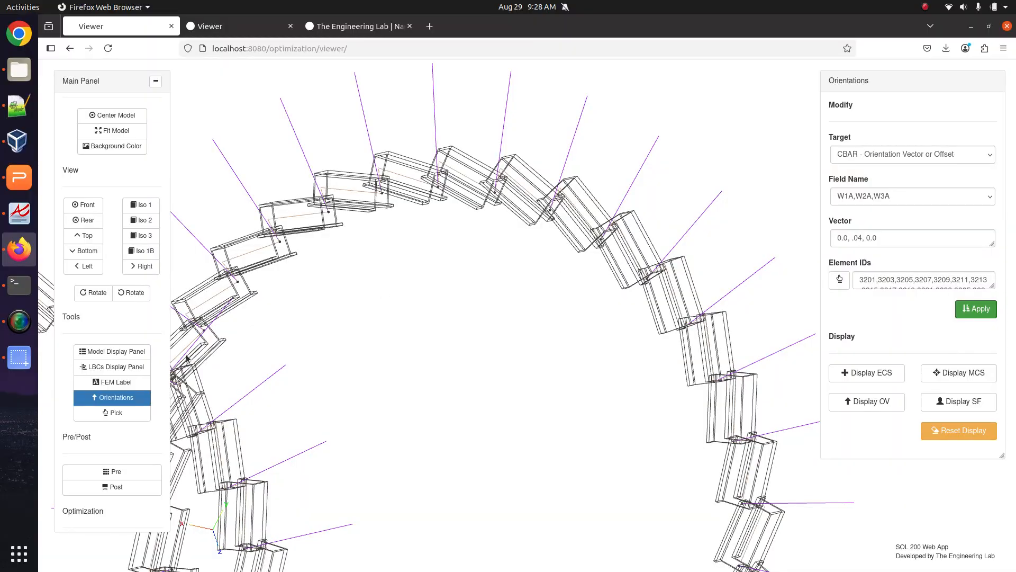
Display the elements and wireframe of PSHELL 2 together with the stiffener rings
{"action": "left_click", "coordinate": [114, 351]}
{"action": "left_click", "coordinate": [830, 286]}
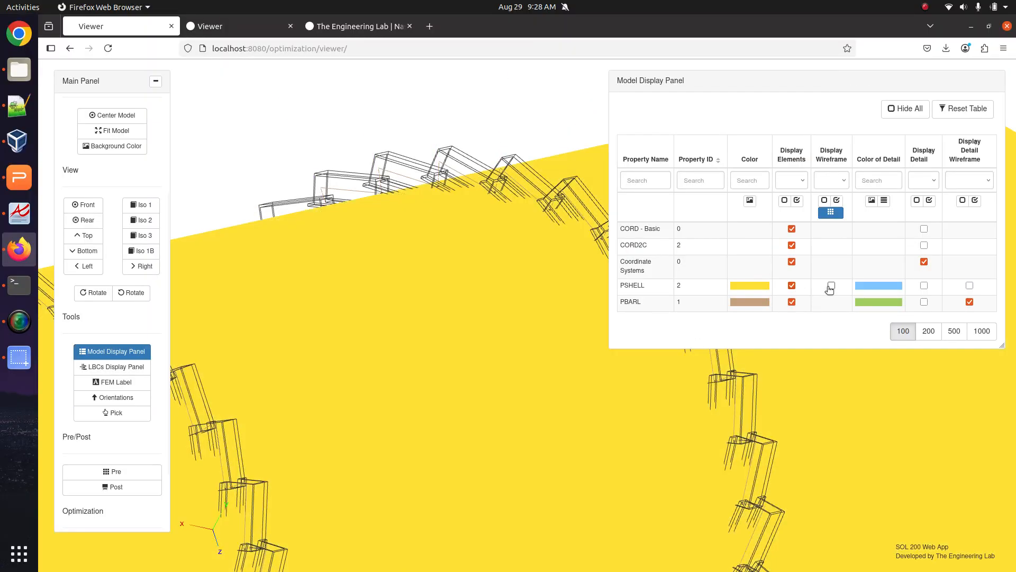
{"action": "left_click", "coordinate": [116, 350]}
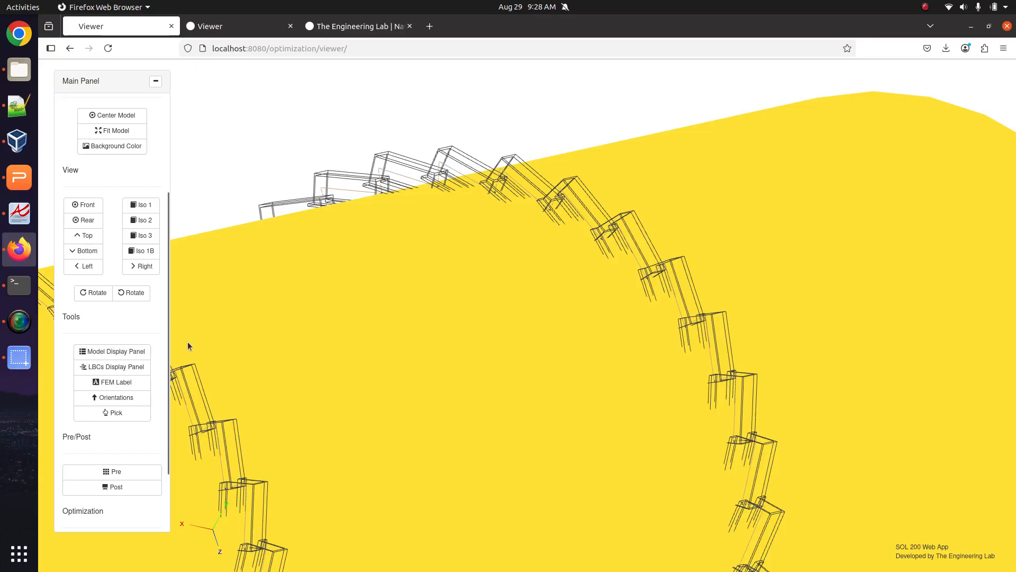
{"action": "left_click", "coordinate": [120, 351]}
{"action": "left_click", "coordinate": [830, 286]}
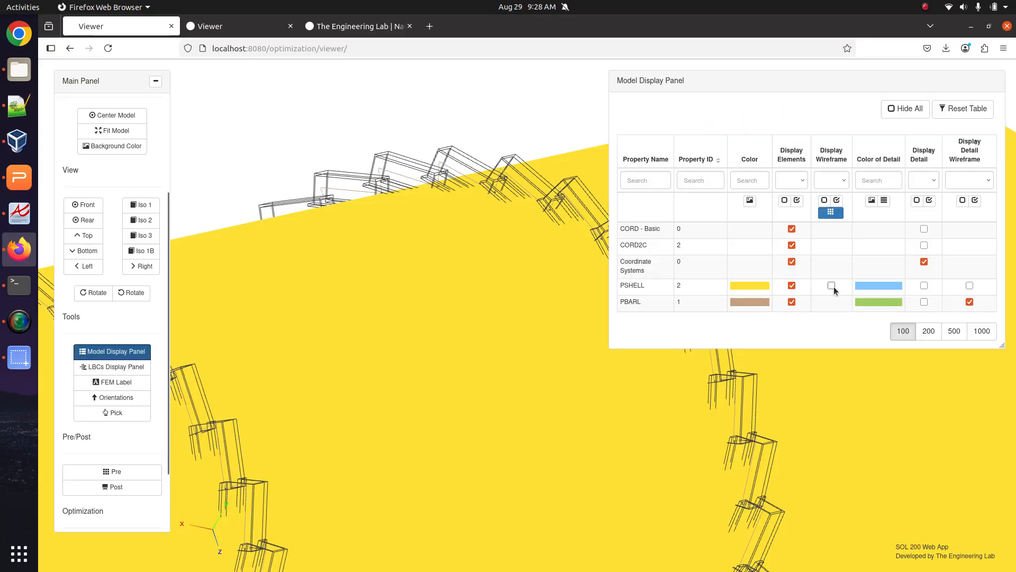
{"action": "left_click", "coordinate": [114, 351]}
{"action": "left_click_drag", "start_coordinate": [479, 295], "coordinate": [524, 334]}
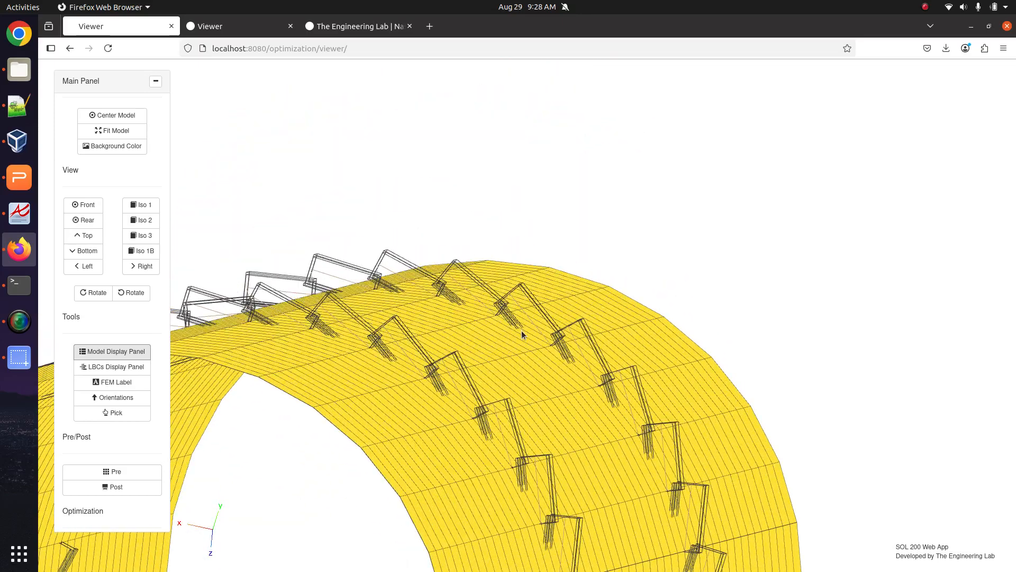
Apply the vector 0.0, .04, 0.0 to W1B,W2B,W3B of the same CBAR elements, then clear the displayed vectors
{"action": "left_click", "coordinate": [123, 397]}
{"action": "left_click", "coordinate": [874, 195]}
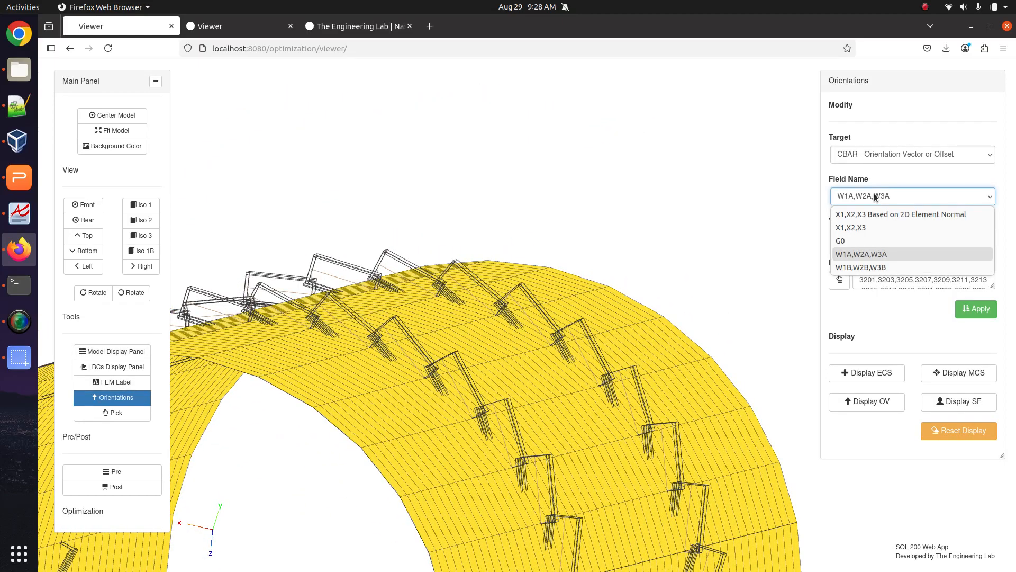
{"action": "left_click", "coordinate": [862, 267]}
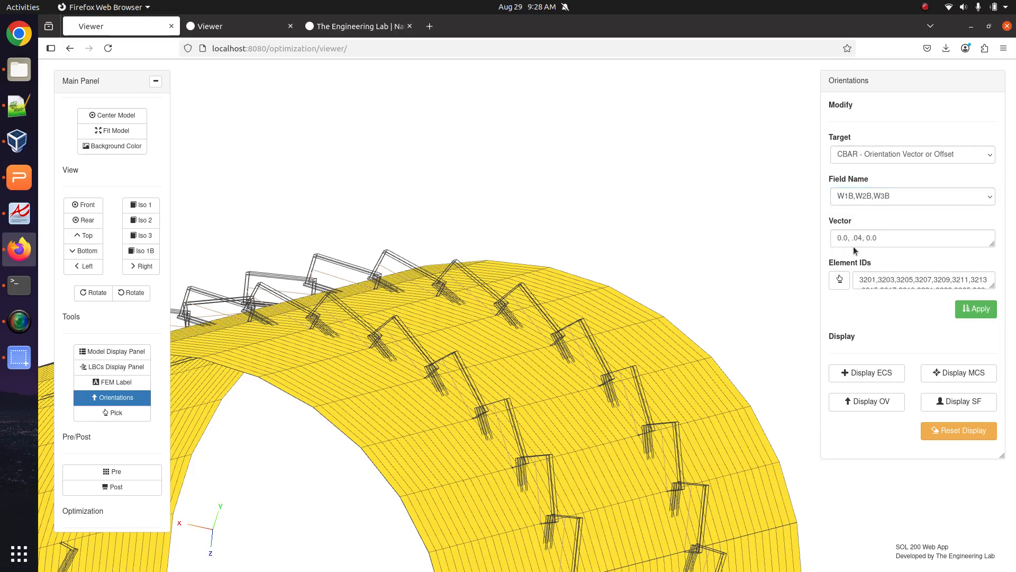
{"action": "left_click", "coordinate": [967, 310]}
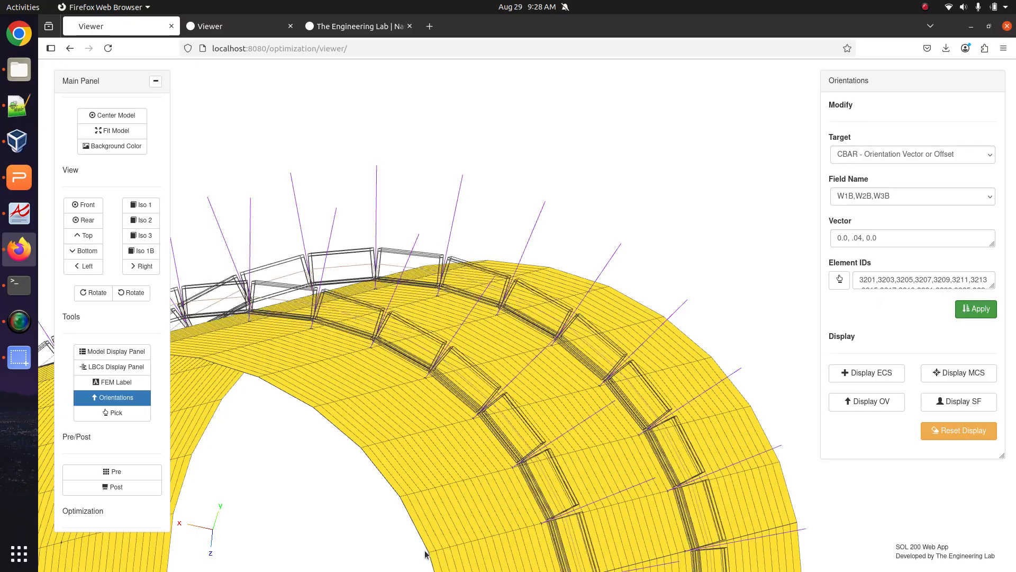
{"action": "left_click_drag", "start_coordinate": [434, 525], "coordinate": [436, 501]}
{"action": "scroll", "coordinate": [437, 500], "scroll_direction": "down", "scroll_amount": 5}
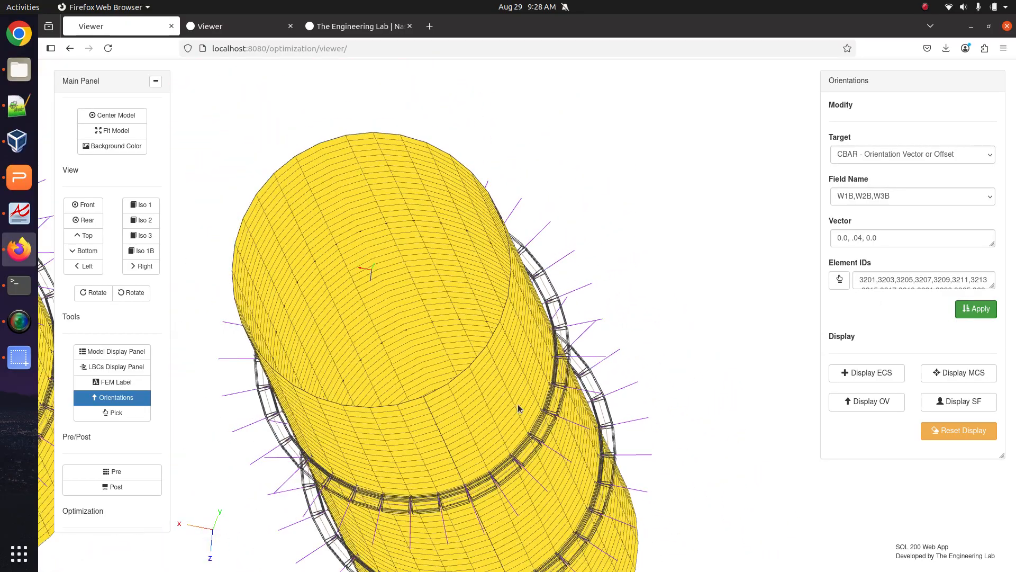
{"action": "left_click_drag", "start_coordinate": [518, 404], "coordinate": [323, 354]}
{"action": "left_click", "coordinate": [959, 431]}
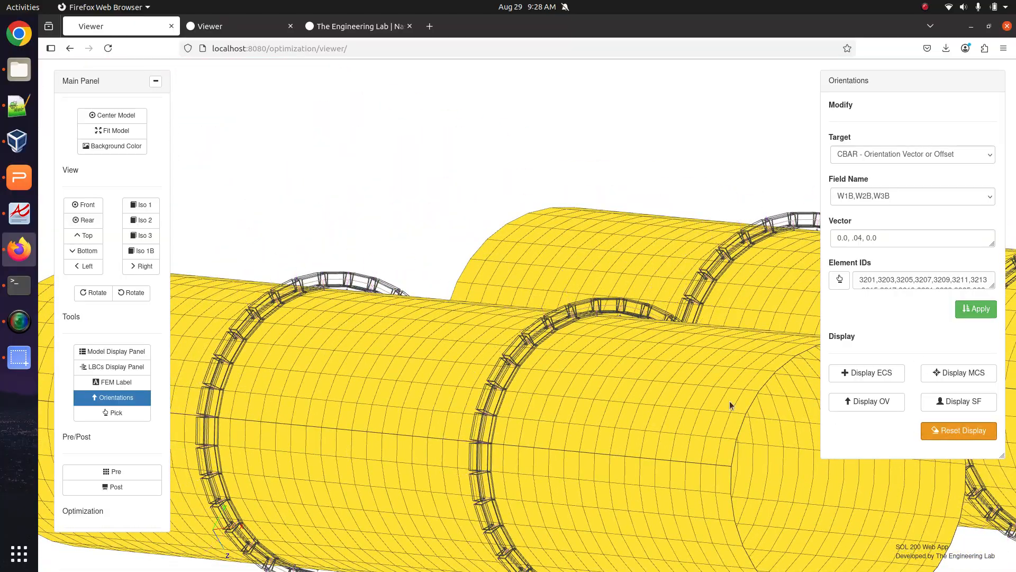
Display the solid detail of the PBARL 1 bars and inspect the offset rings around the tubes
{"action": "left_click", "coordinate": [108, 351]}
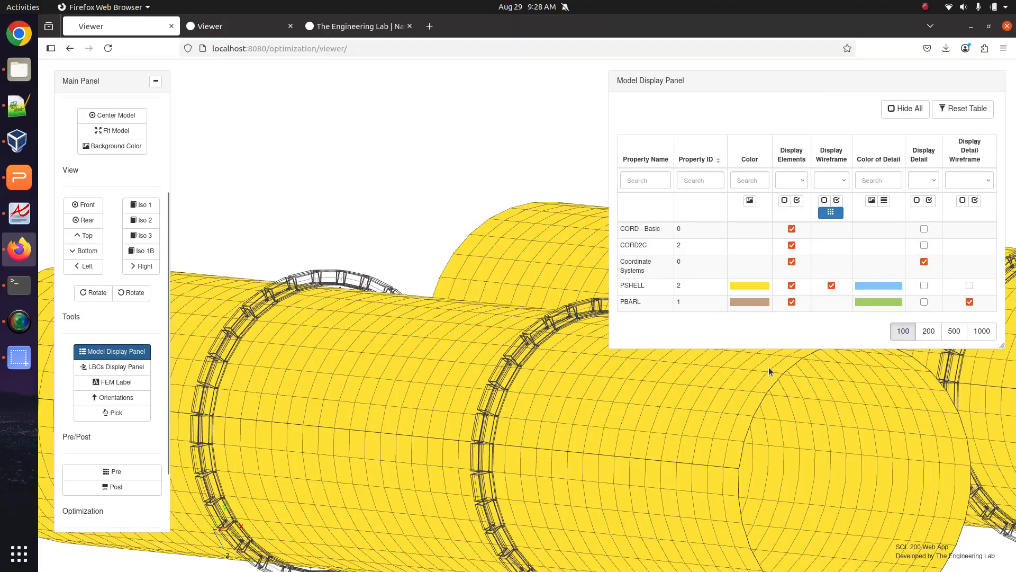
{"action": "left_click", "coordinate": [924, 301]}
{"action": "left_click", "coordinate": [111, 351]}
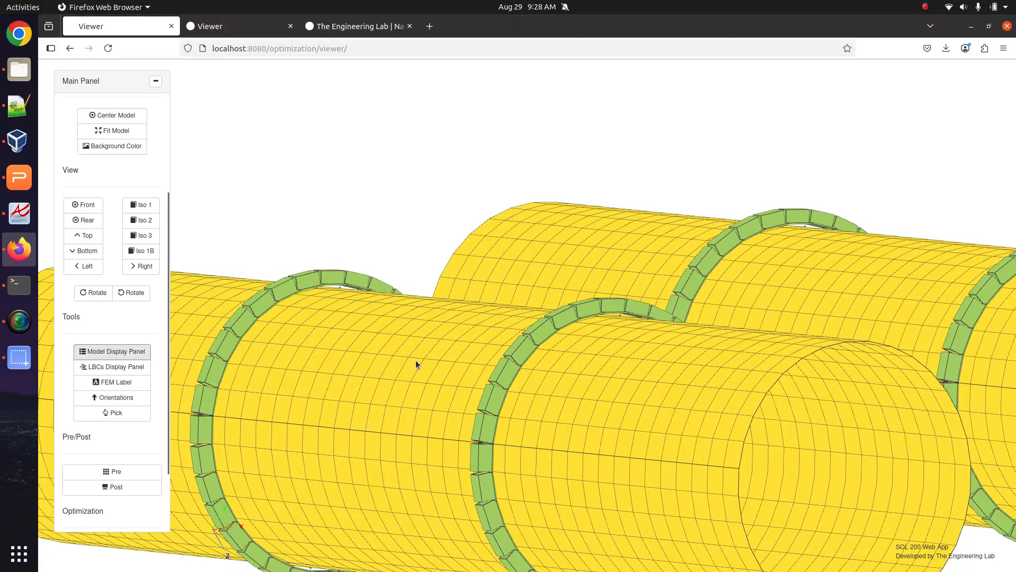
{"action": "left_click_drag", "start_coordinate": [415, 360], "coordinate": [706, 314]}
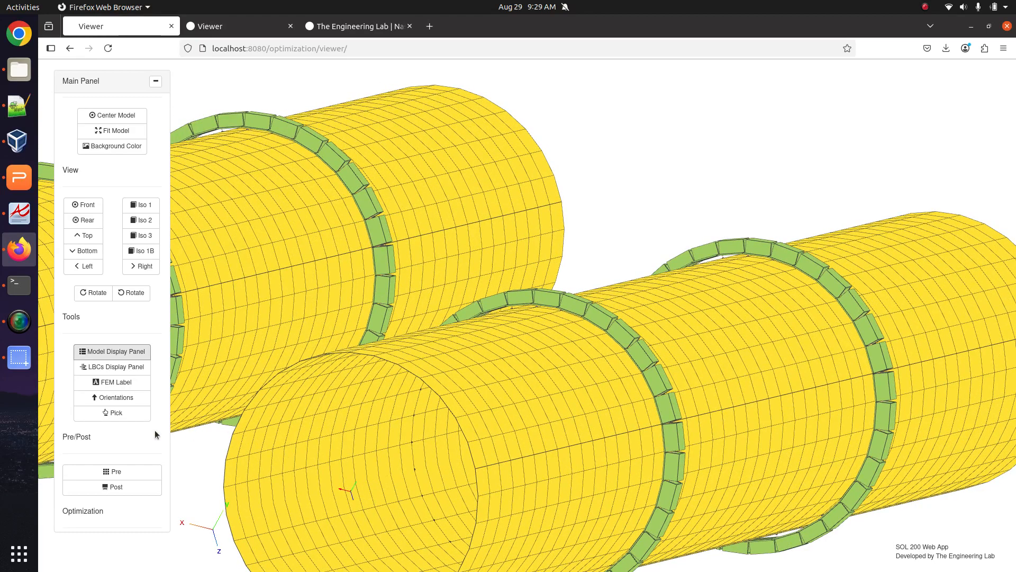
Open the Pre application's download section and download the modified model as a BDF file
{"action": "left_click", "coordinate": [136, 473]}
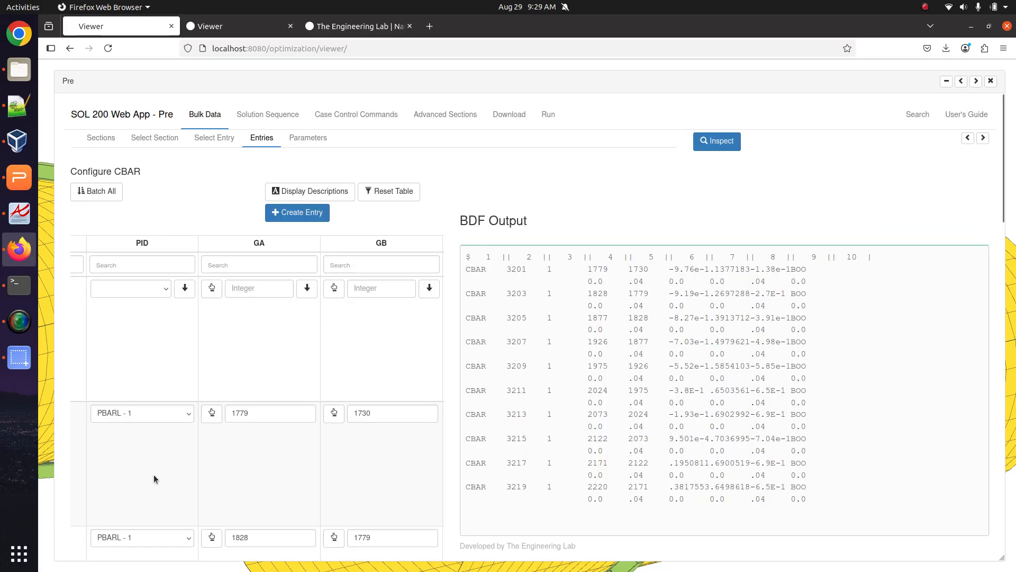
{"action": "left_click", "coordinate": [509, 114]}
{"action": "left_click", "coordinate": [981, 139]}
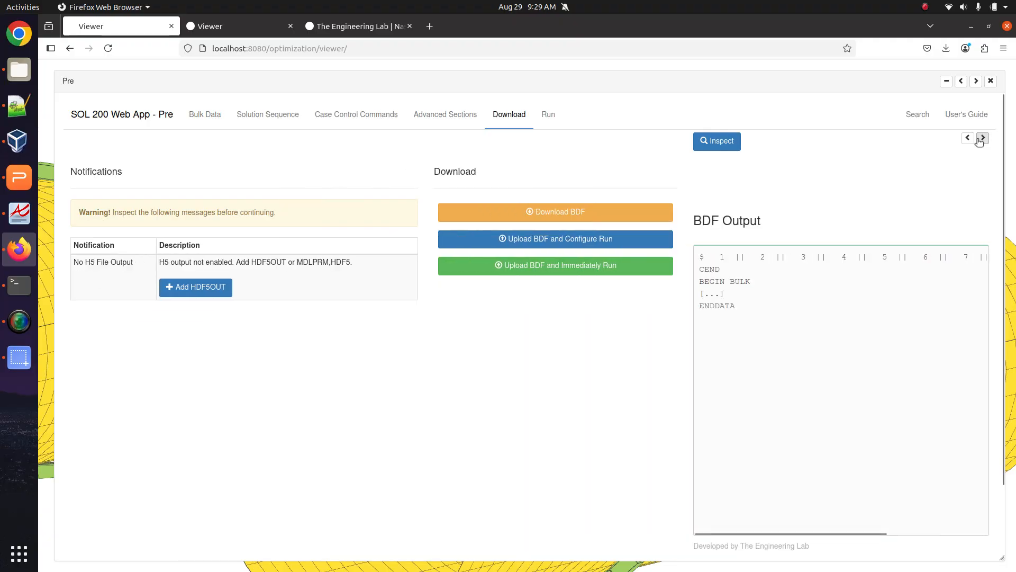
{"action": "left_click", "coordinate": [663, 212]}
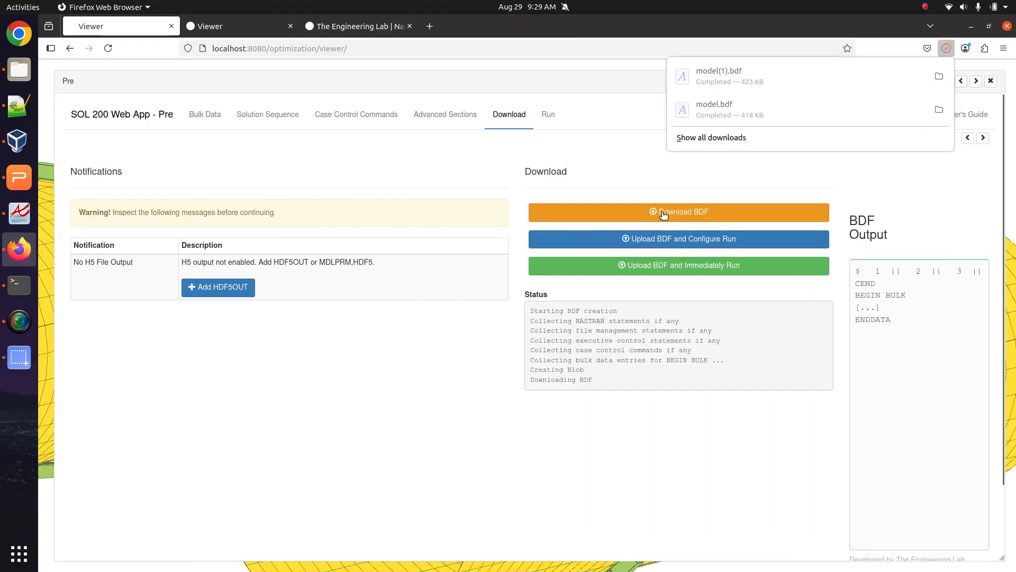
Switch to the Downloads folder and rename model(1).bdf to cylinder_upated.bdf
{"action": "left_click", "coordinate": [653, 189]}
{"action": "left_click", "coordinate": [20, 70]}
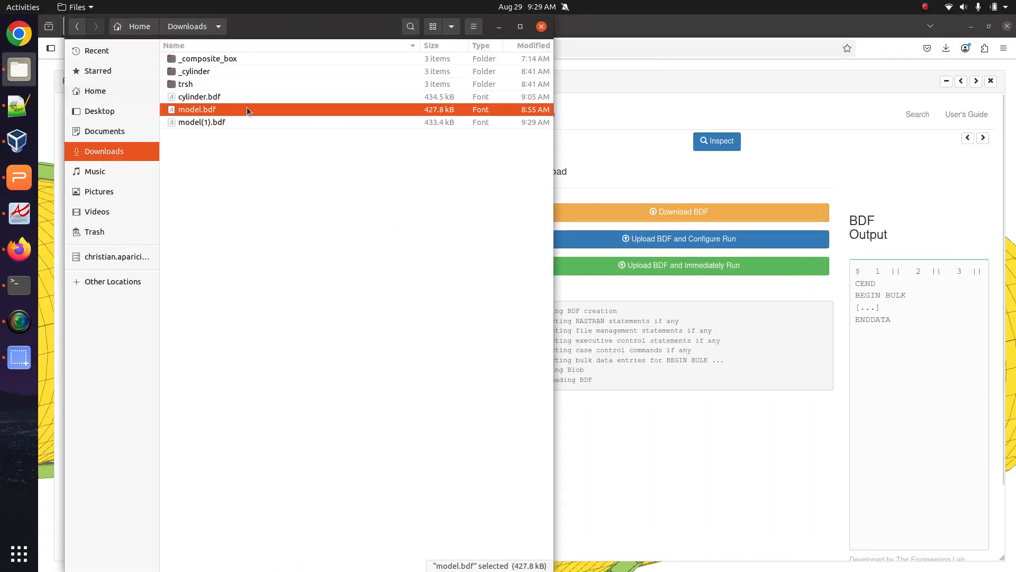
{"action": "left_click", "coordinate": [243, 120]}
{"action": "key", "text": "F2"}
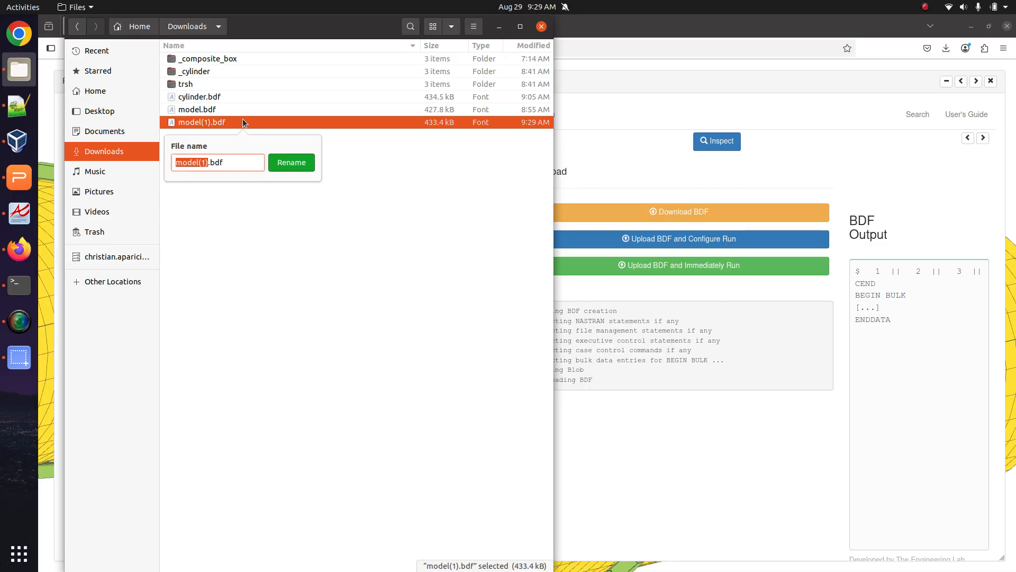
{"action": "type", "text": "cylinder_upated"}
{"action": "key", "text": "Return"}
Open cylinder_upated.bdf in Notepad++ and review the orientation vectors and end offsets of the CBAR entries
{"action": "right_click", "coordinate": [254, 112]}
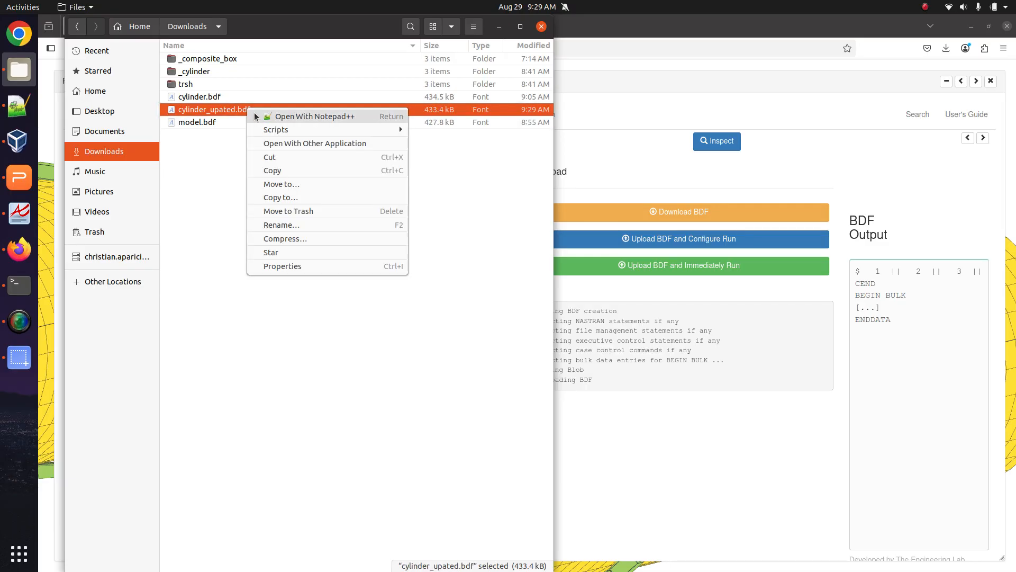
{"action": "left_click", "coordinate": [256, 116]}
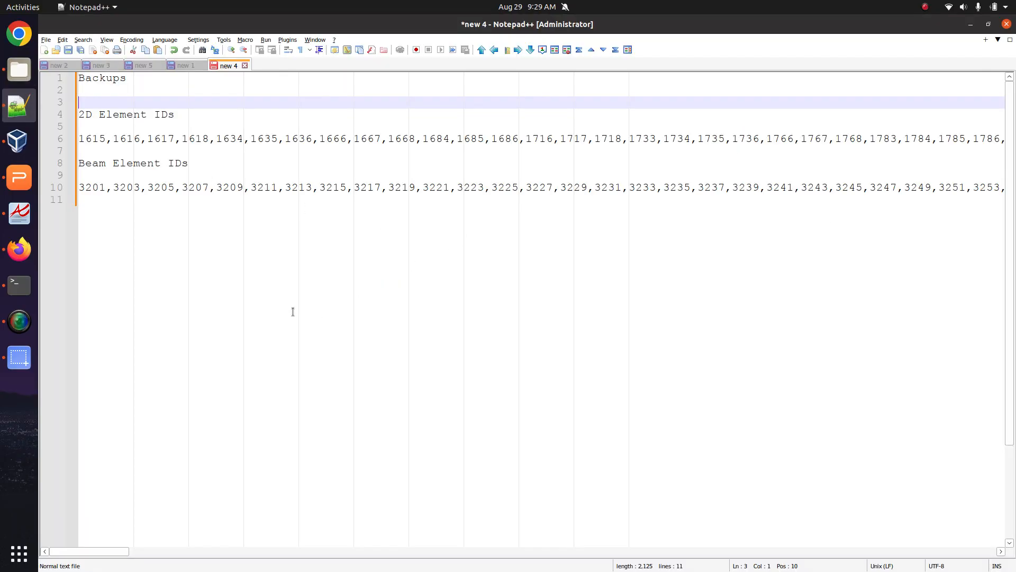
{"action": "left_click", "coordinate": [149, 212]}
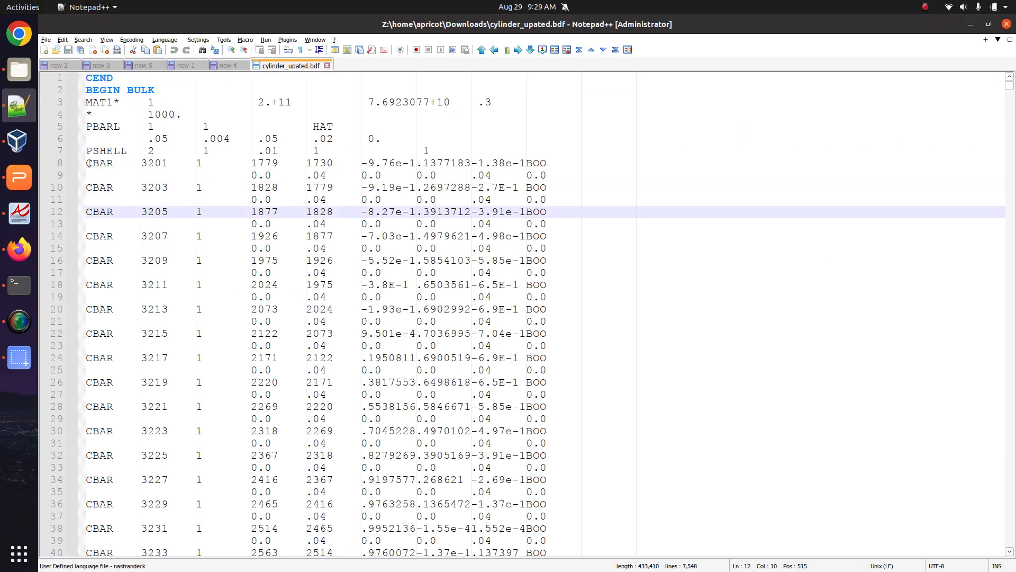
{"action": "left_click_drag", "start_coordinate": [90, 163], "coordinate": [542, 500]}
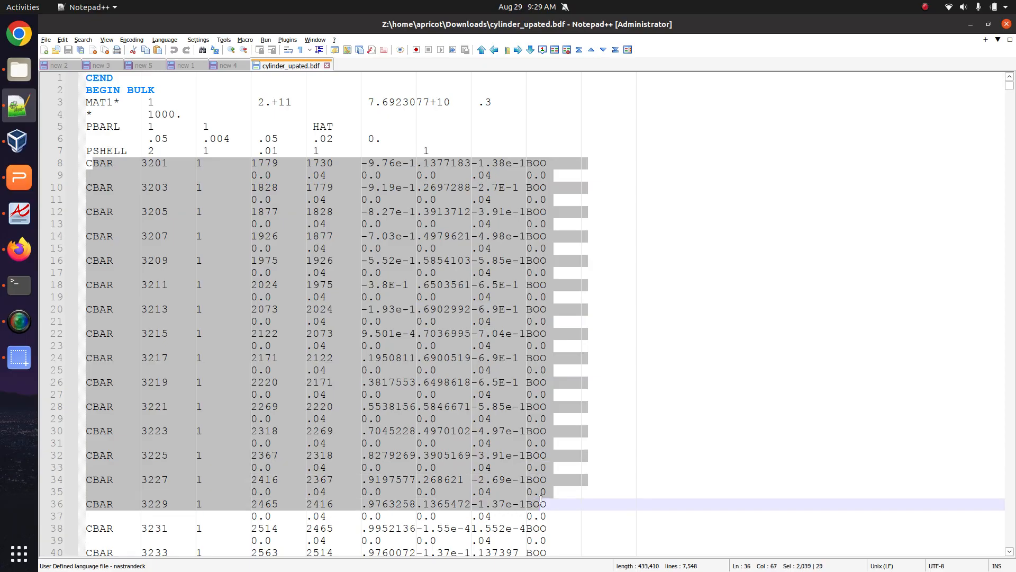
{"action": "scroll", "coordinate": [541, 497], "scroll_direction": "down", "scroll_amount": 12}
{"action": "scroll", "coordinate": [538, 482], "scroll_direction": "down", "scroll_amount": 20}
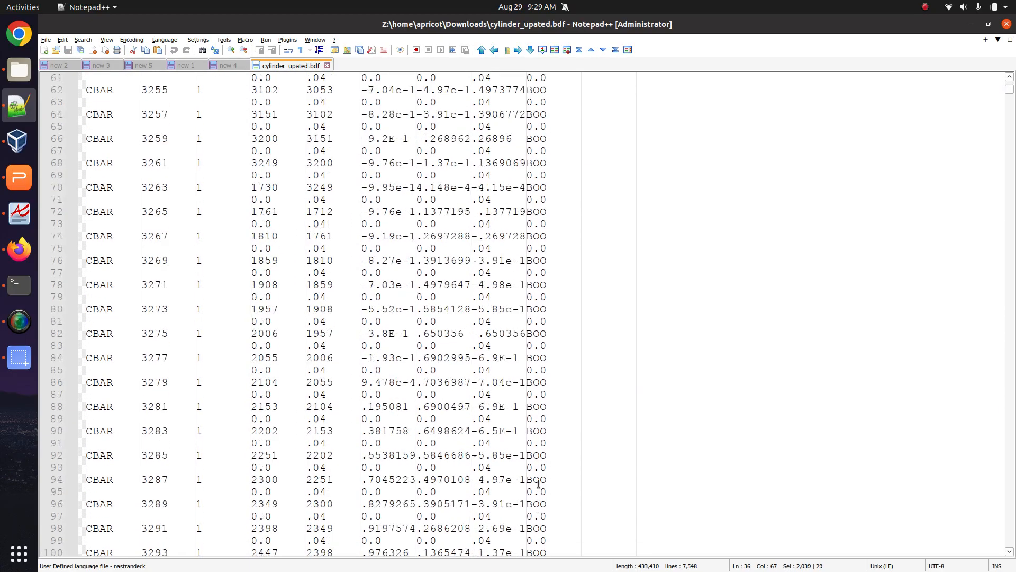
{"action": "scroll", "coordinate": [538, 479], "scroll_direction": "down", "scroll_amount": 20}
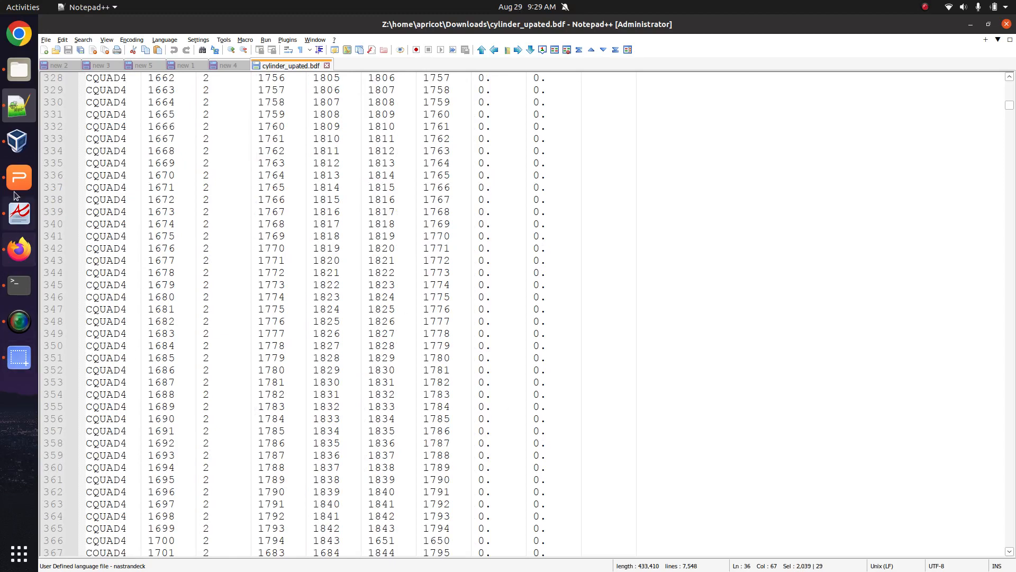
Switch to the VirtualBox machine and close the running Patran session with the old model
{"action": "left_click", "coordinate": [17, 141]}
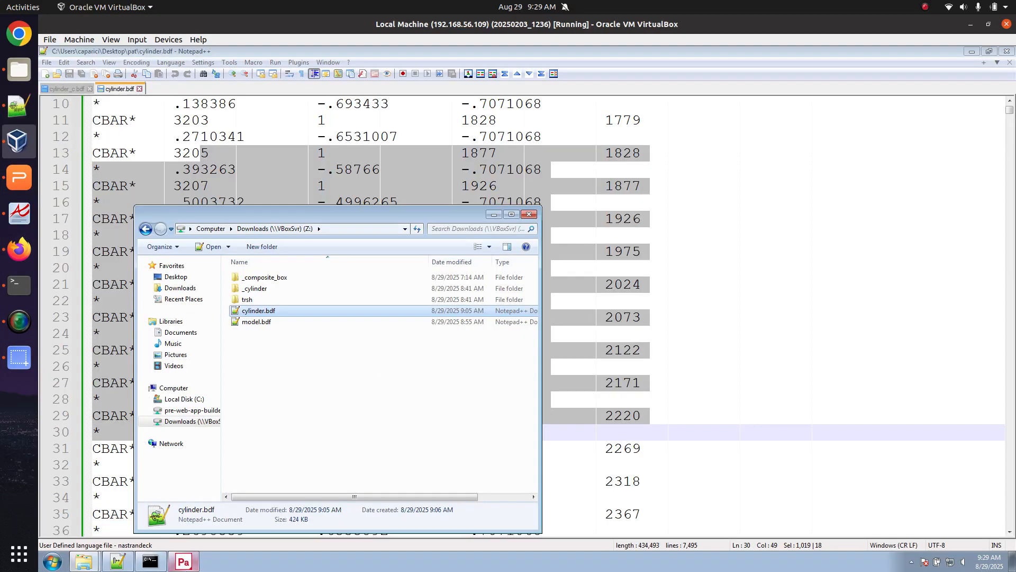
{"action": "left_click", "coordinate": [184, 561]}
{"action": "right_click", "coordinate": [184, 561]}
{"action": "left_click", "coordinate": [160, 541]}
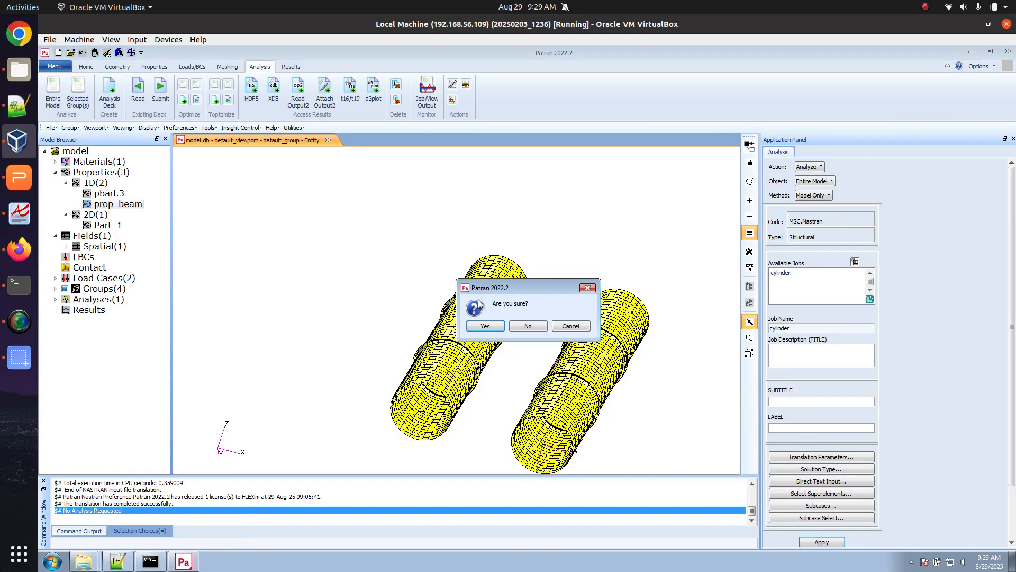
{"action": "left_click", "coordinate": [489, 326]}
{"action": "left_click", "coordinate": [630, 335]}
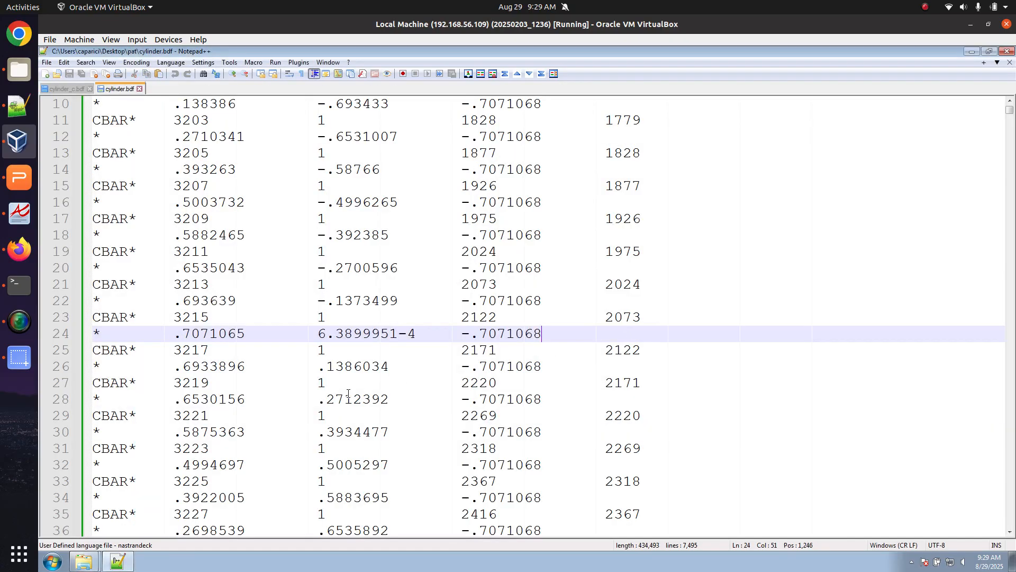
Create a new folder named pat_b on the virtual machine's desktop
{"action": "key", "text": "super+d"}
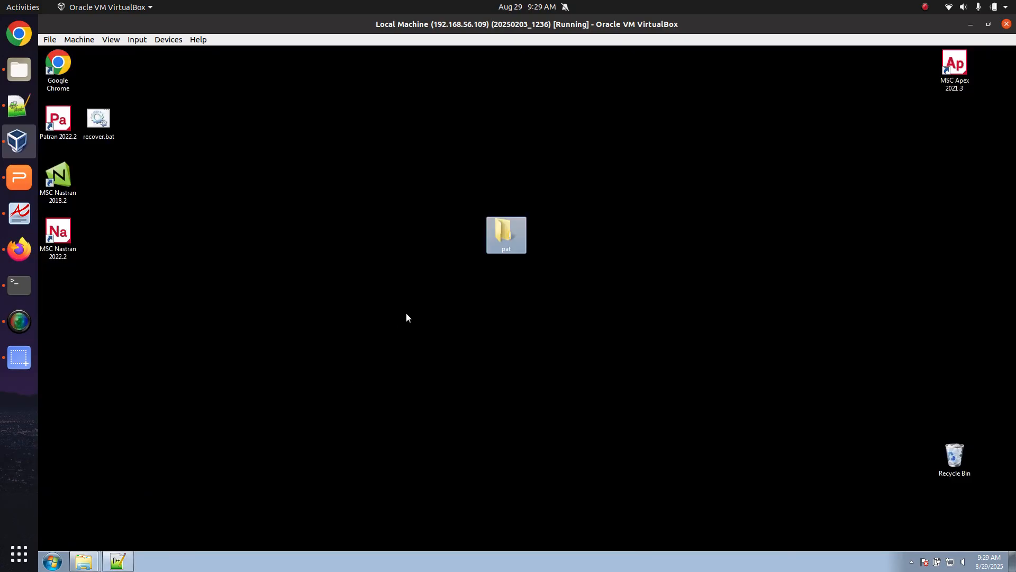
{"action": "right_click", "coordinate": [405, 313]}
{"action": "mouse_move", "coordinate": [460, 398]}
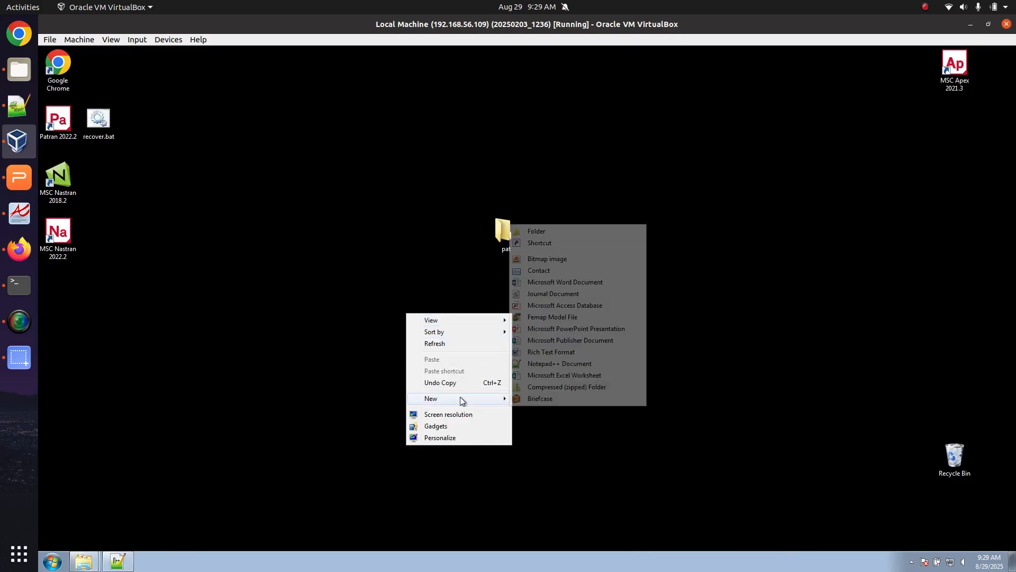
{"action": "left_click", "coordinate": [590, 230]}
{"action": "type", "text": "pat_b"}
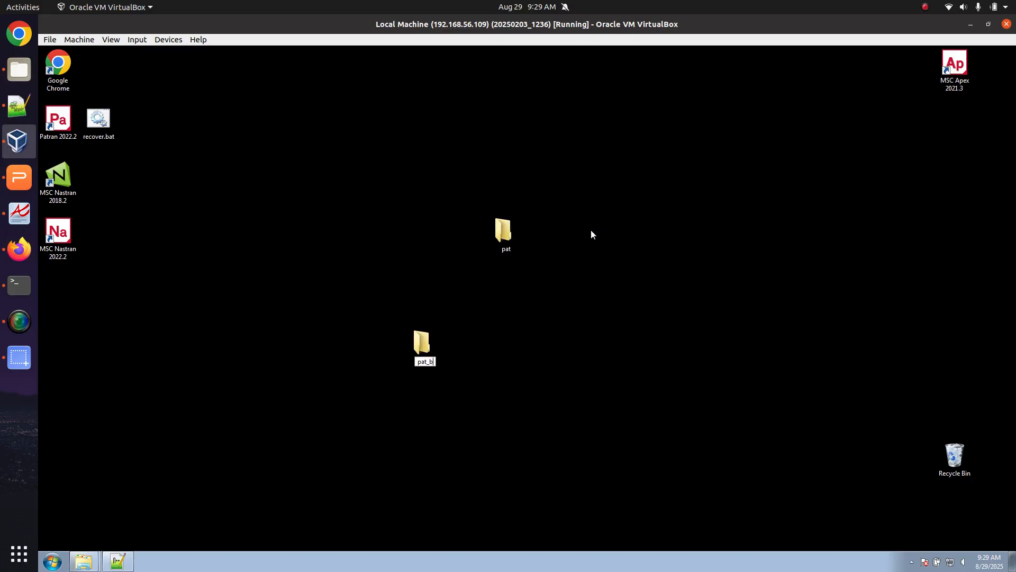
{"action": "key", "text": "Return"}
Start a Patran session from the pat_b folder and import cylinder_upated.bdf from drive Z as an MSC.Nastran input model
{"action": "right_click", "coordinate": [430, 344]}
{"action": "left_click", "coordinate": [472, 363]}
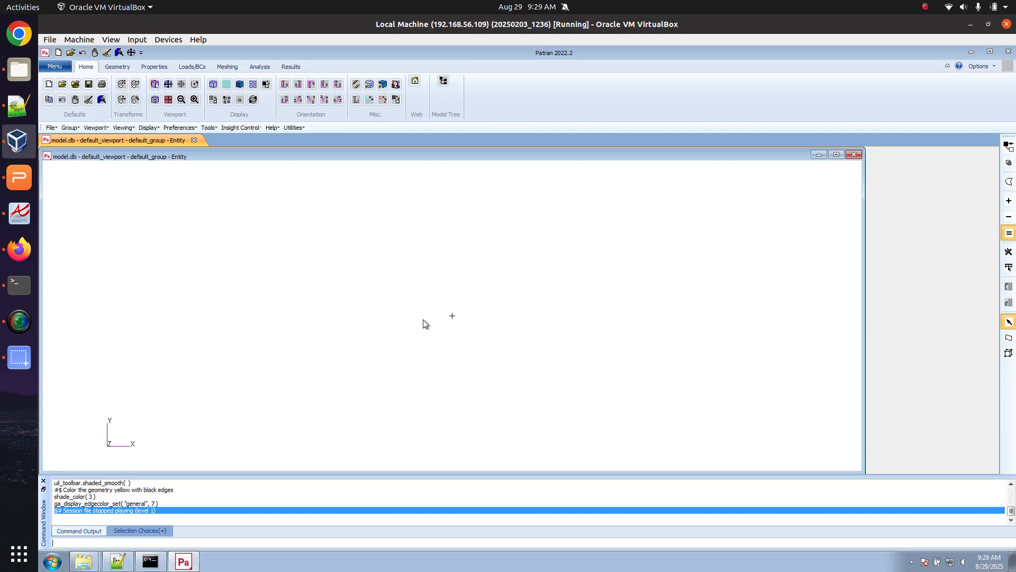
{"action": "right_click", "coordinate": [412, 267]}
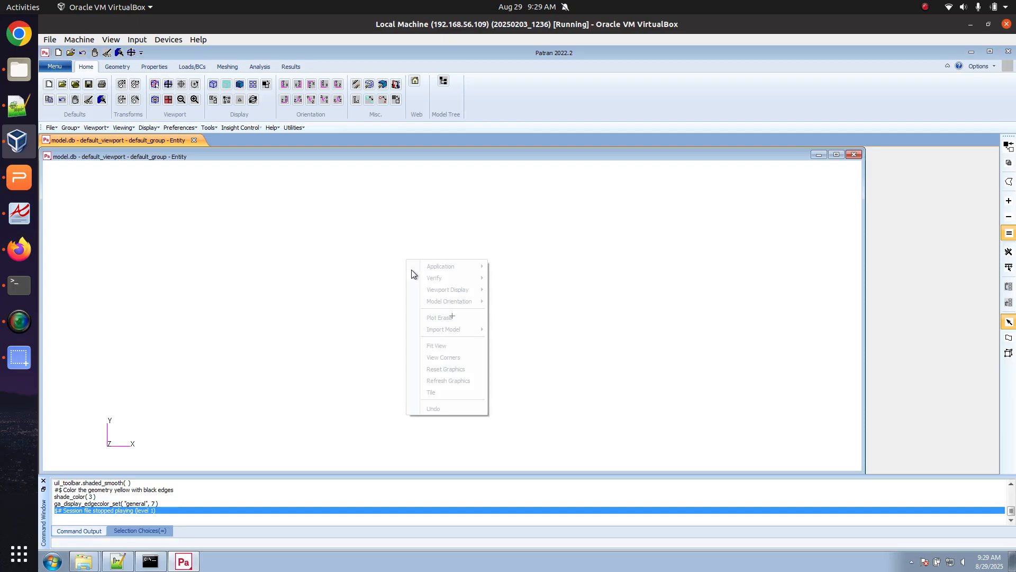
{"action": "mouse_move", "coordinate": [456, 329]}
{"action": "left_click", "coordinate": [536, 444]}
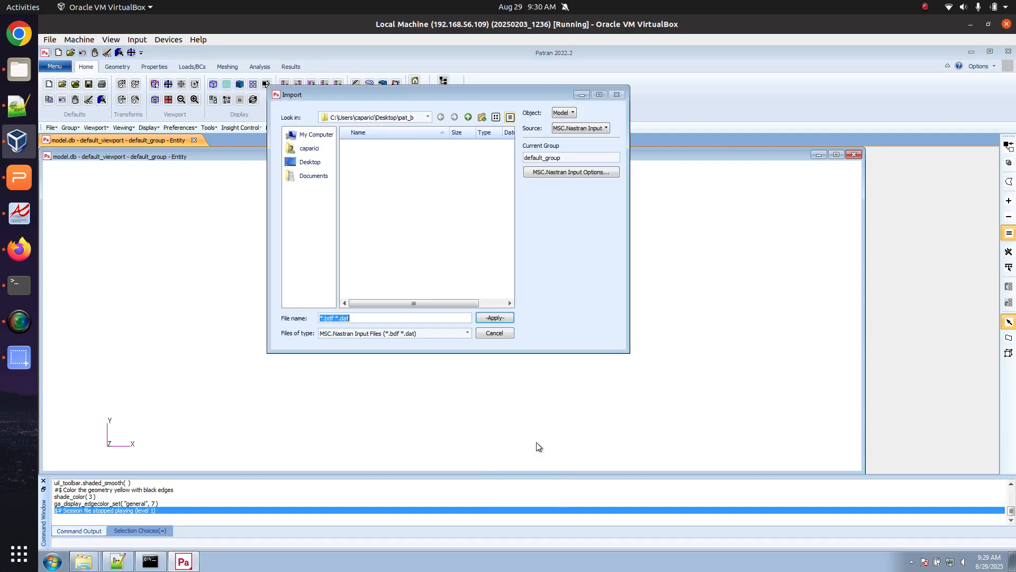
{"action": "double_click", "coordinate": [371, 177]}
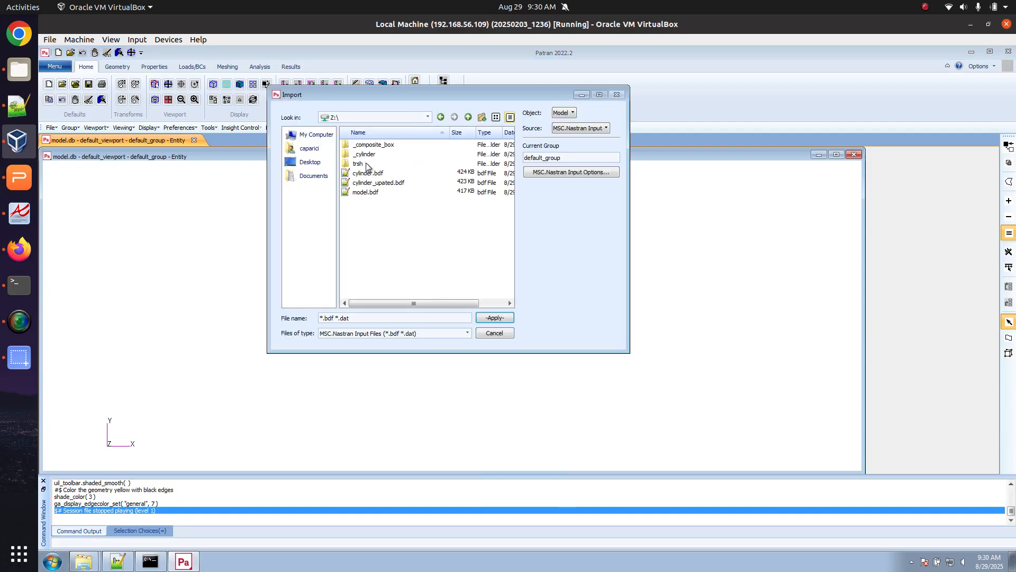
{"action": "double_click", "coordinate": [372, 183]}
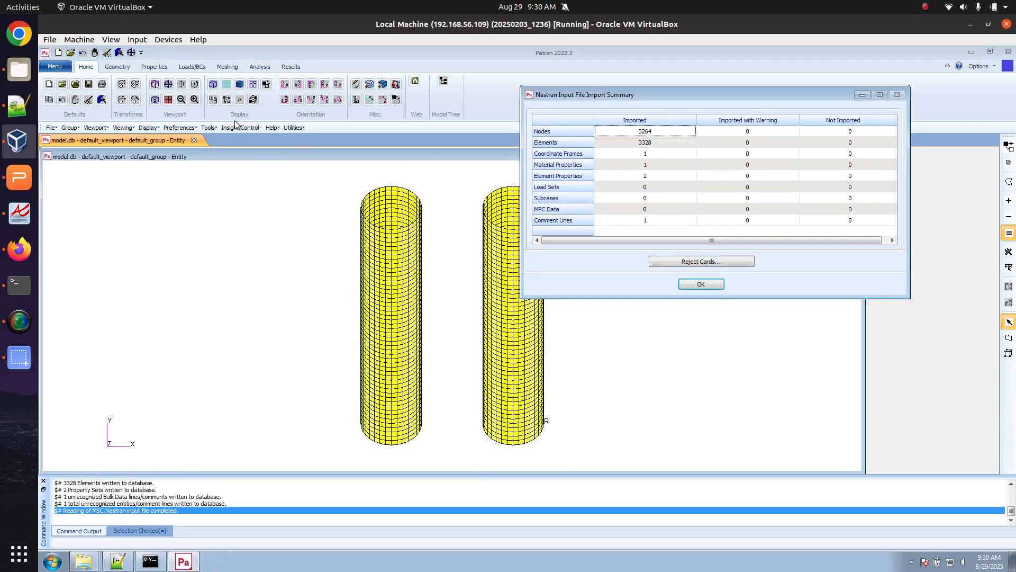
Set Patran's beam display to 3D:FullSpan+Offsets+Equiv. and inspect the stiffener rings around the tubes up close
{"action": "left_click", "coordinate": [144, 127]}
{"action": "left_click", "coordinate": [184, 200]}
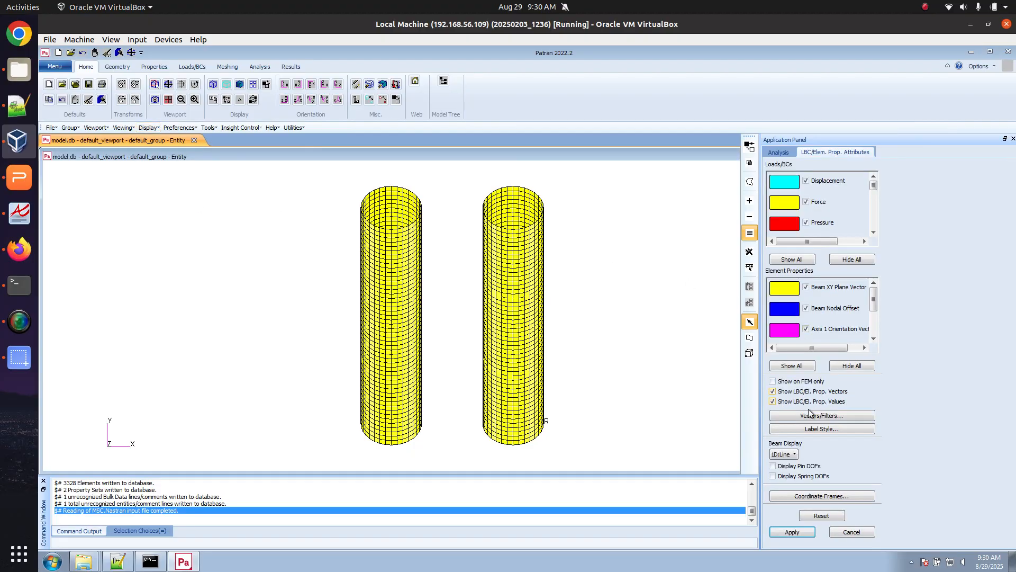
{"action": "left_click", "coordinate": [791, 452]}
{"action": "left_click", "coordinate": [799, 441]}
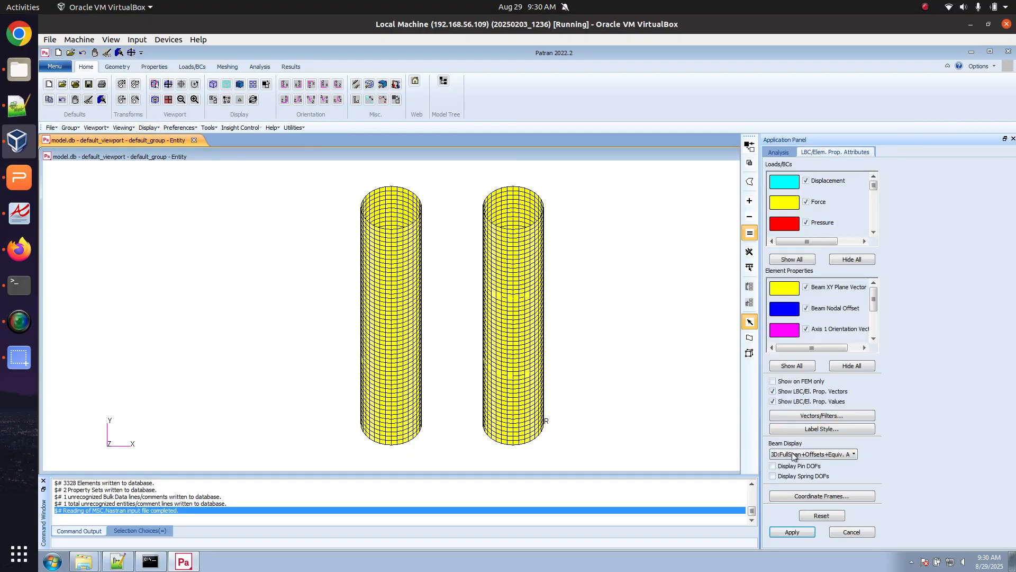
{"action": "left_click", "coordinate": [792, 531]}
{"action": "middle_click_drag", "start_coordinate": [568, 335], "coordinate": [576, 373]}
{"action": "scroll", "coordinate": [481, 283], "scroll_direction": "up", "scroll_amount": 7}
{"action": "scroll", "coordinate": [481, 285], "scroll_direction": "up", "scroll_amount": 7}
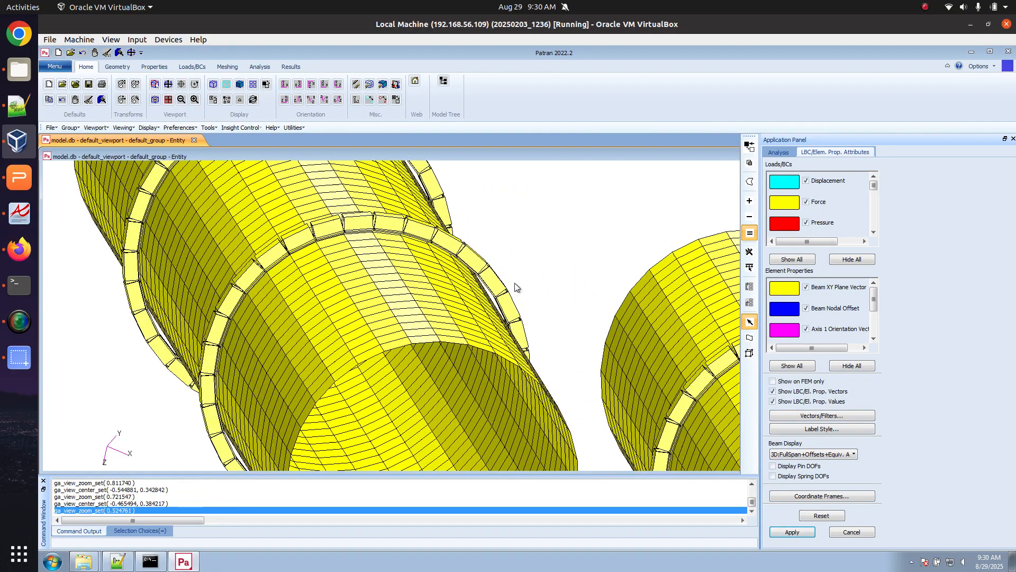
{"action": "scroll", "coordinate": [536, 285], "scroll_direction": "down", "scroll_amount": 5}
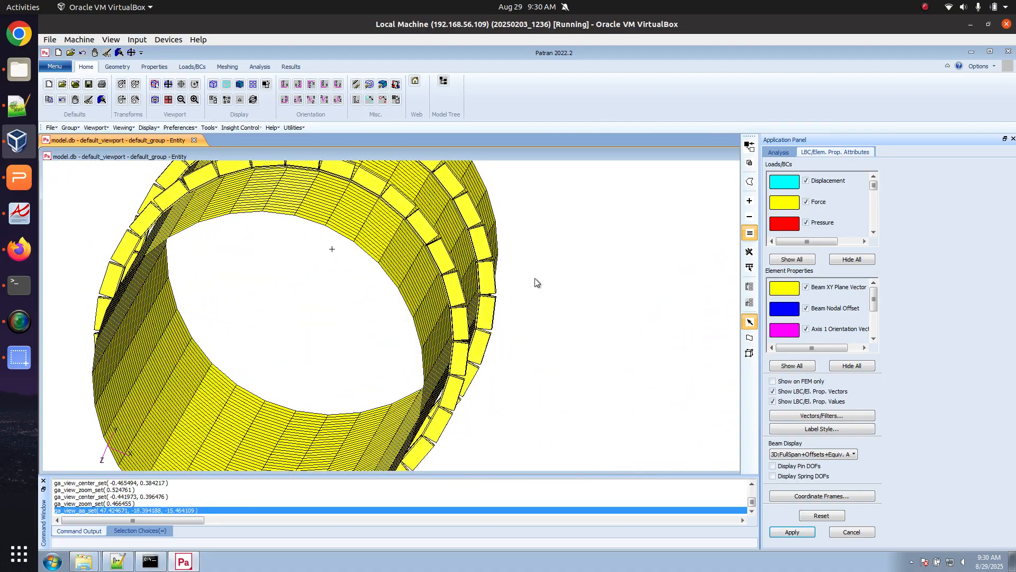
Close the Pre application in the Firefox viewer, and return to Patran to examine the ring bars' orientation and offsets from several angles
{"action": "left_click", "coordinate": [19, 249]}
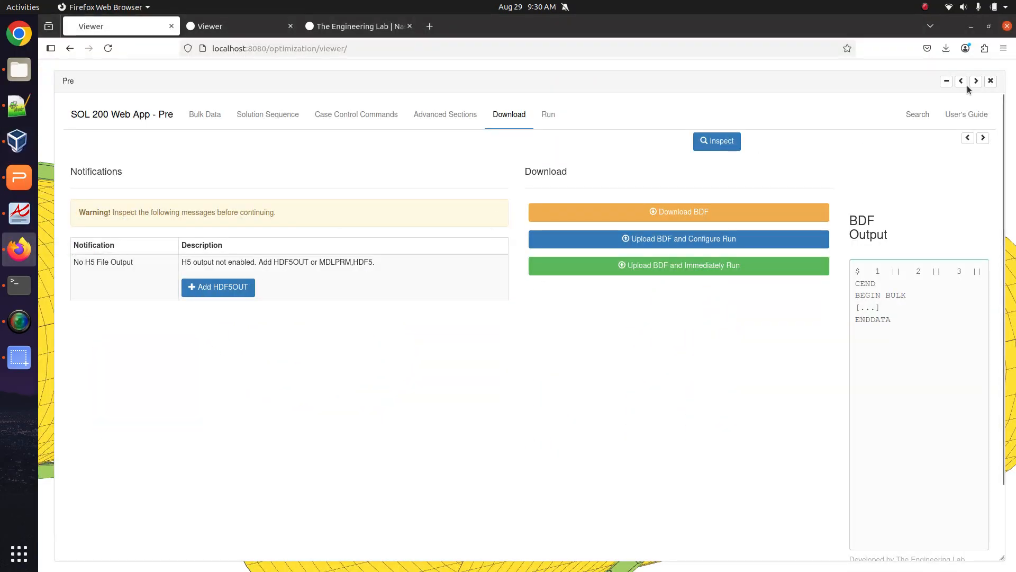
{"action": "left_click", "coordinate": [990, 81]}
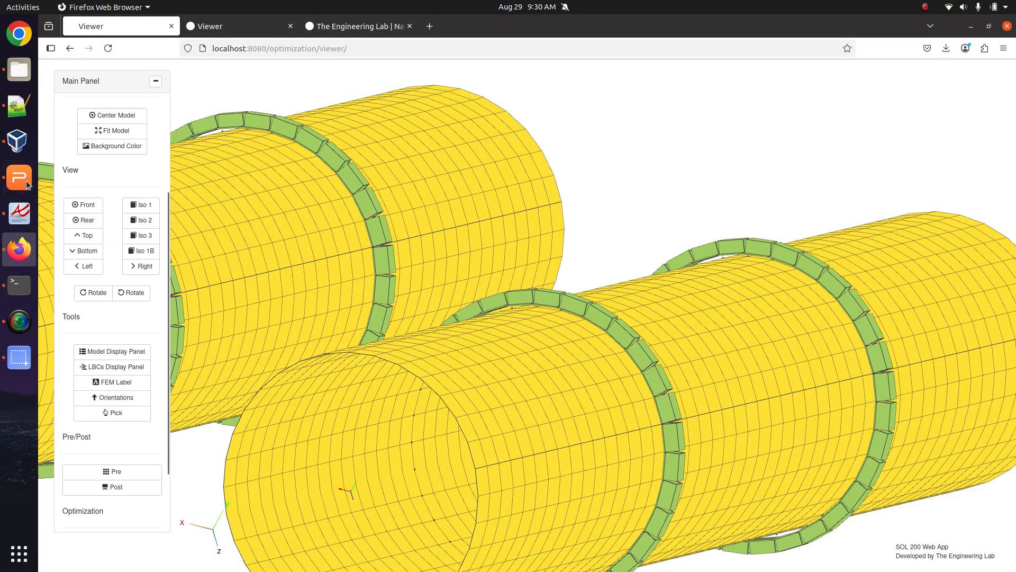
{"action": "left_click", "coordinate": [20, 150]}
{"action": "scroll", "coordinate": [554, 320], "scroll_direction": "down", "scroll_amount": 4}
{"action": "scroll", "coordinate": [231, 210], "scroll_direction": "up", "scroll_amount": 1}
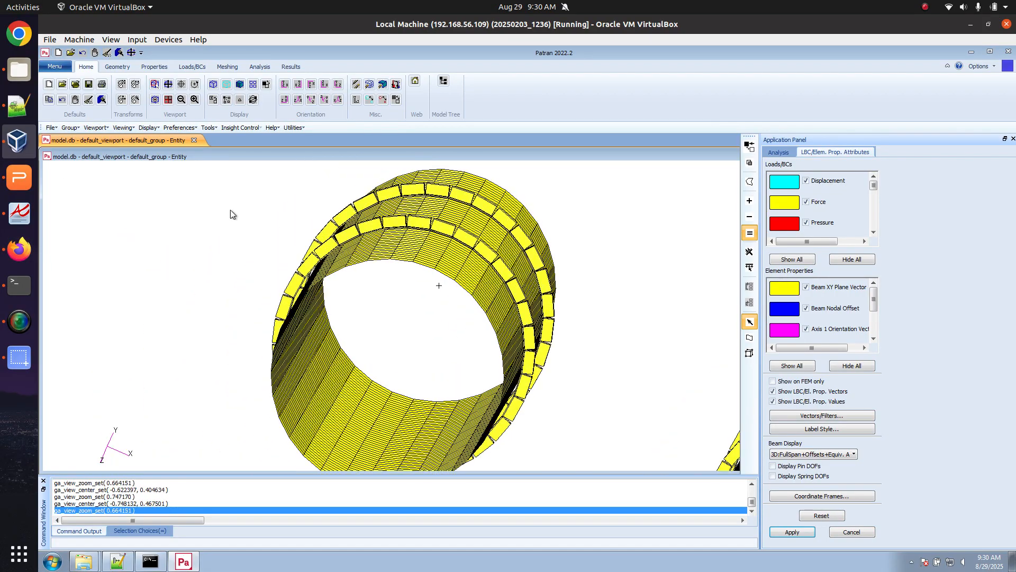
{"action": "middle_click_drag", "start_coordinate": [232, 210], "coordinate": [424, 157]}
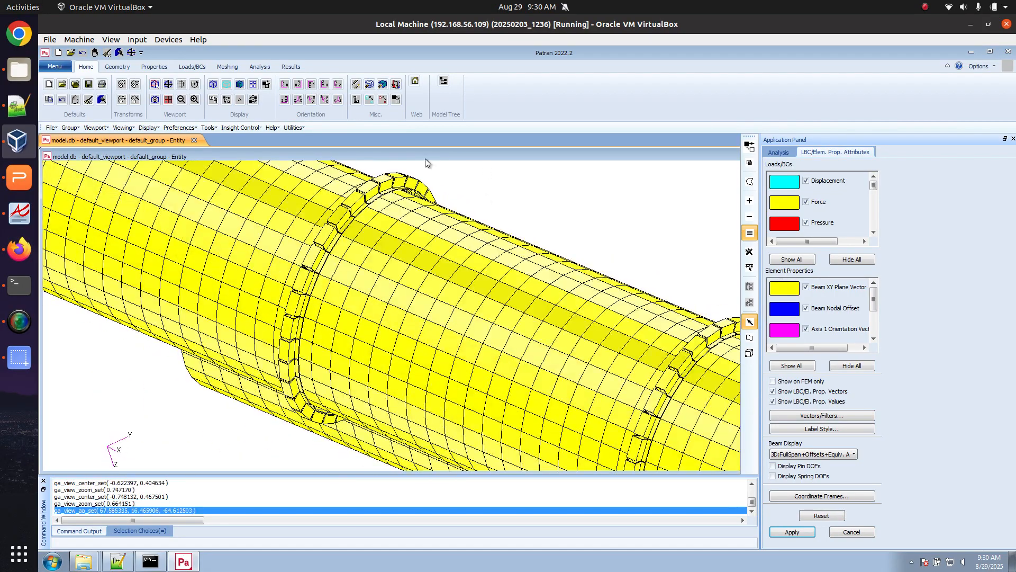
{"action": "scroll", "coordinate": [426, 185], "scroll_direction": "up", "scroll_amount": 5}
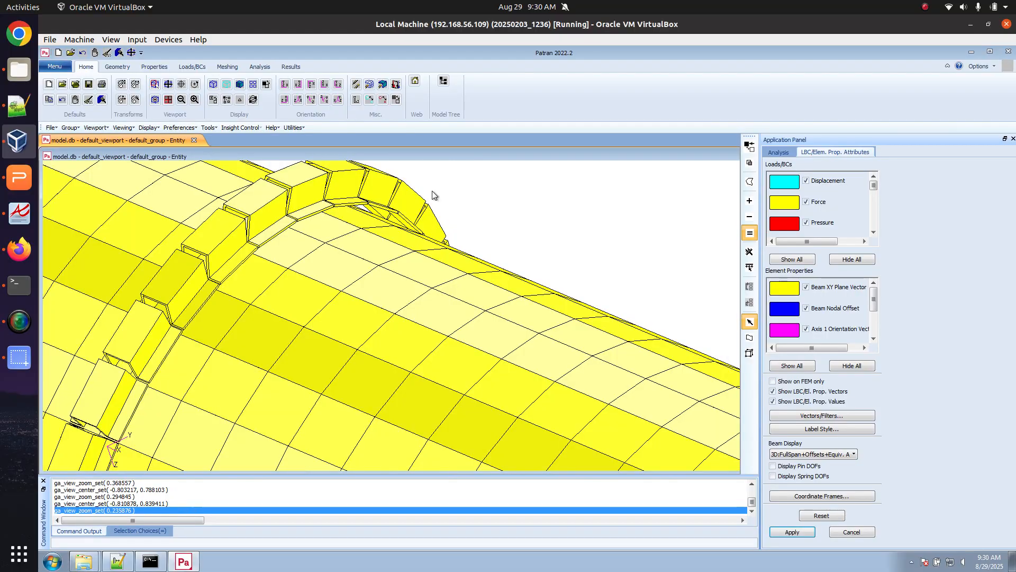
{"action": "scroll", "coordinate": [432, 196], "scroll_direction": "down", "scroll_amount": 7}
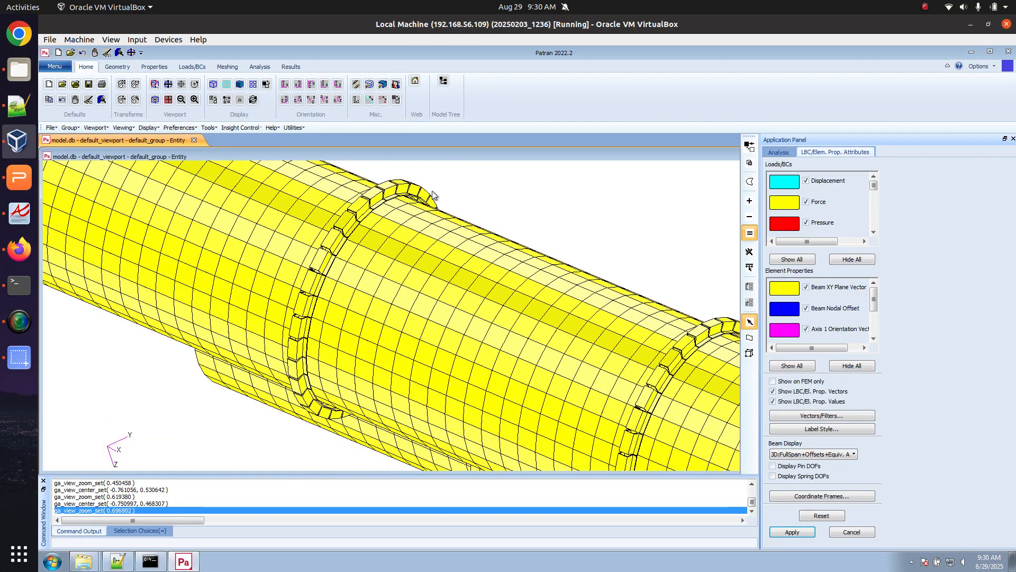
{"action": "scroll", "coordinate": [656, 316], "scroll_direction": "up", "scroll_amount": 4}
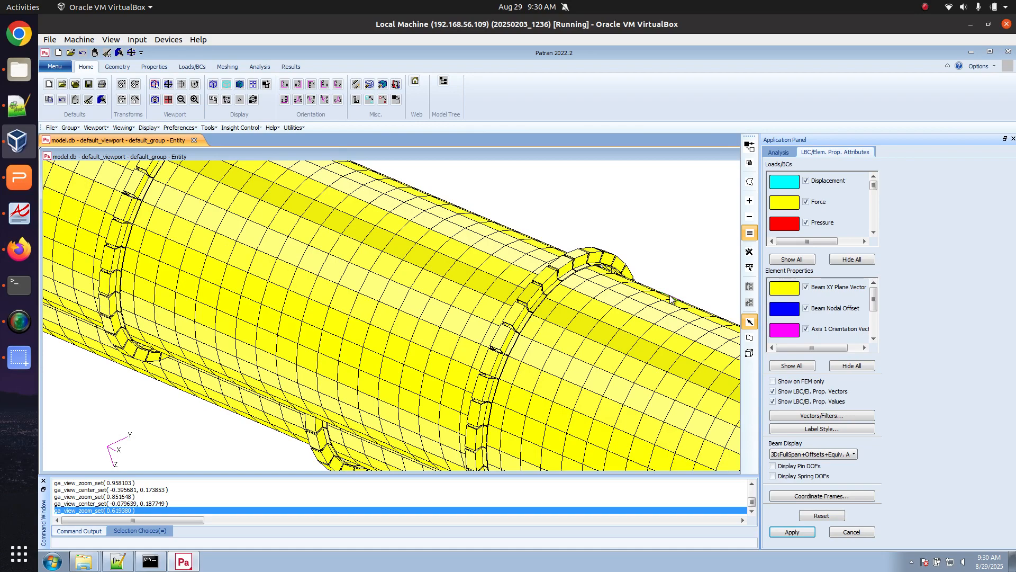
{"action": "double_click", "coordinate": [587, 156]}
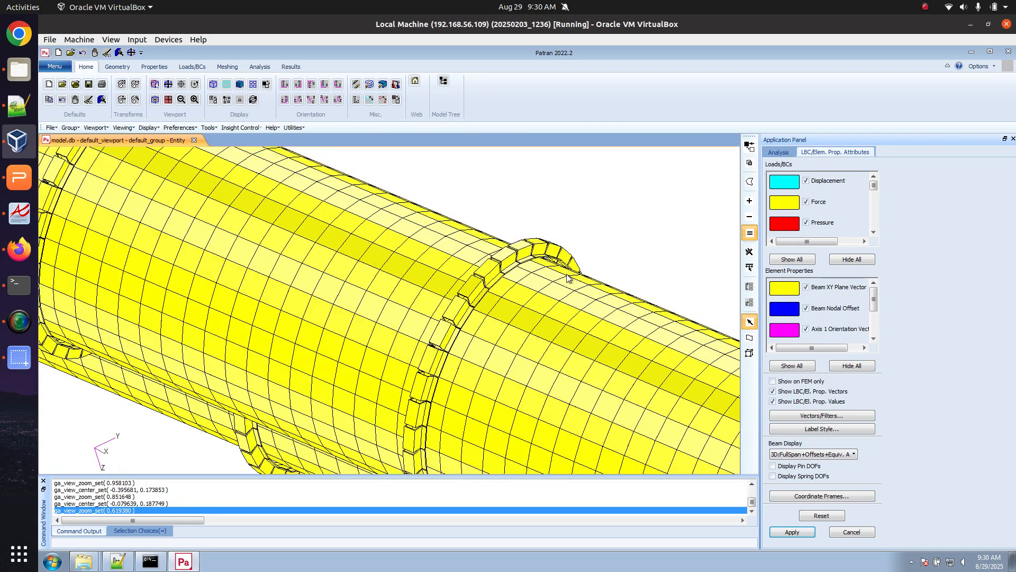
{"action": "mouse_move", "coordinate": [603, 256]}
{"action": "middle_mouse_down"}
{"action": "mouse_move", "coordinate": [563, 264]}
{"action": "mouse_move", "coordinate": [469, 205]}
{"action": "middle_mouse_up"}
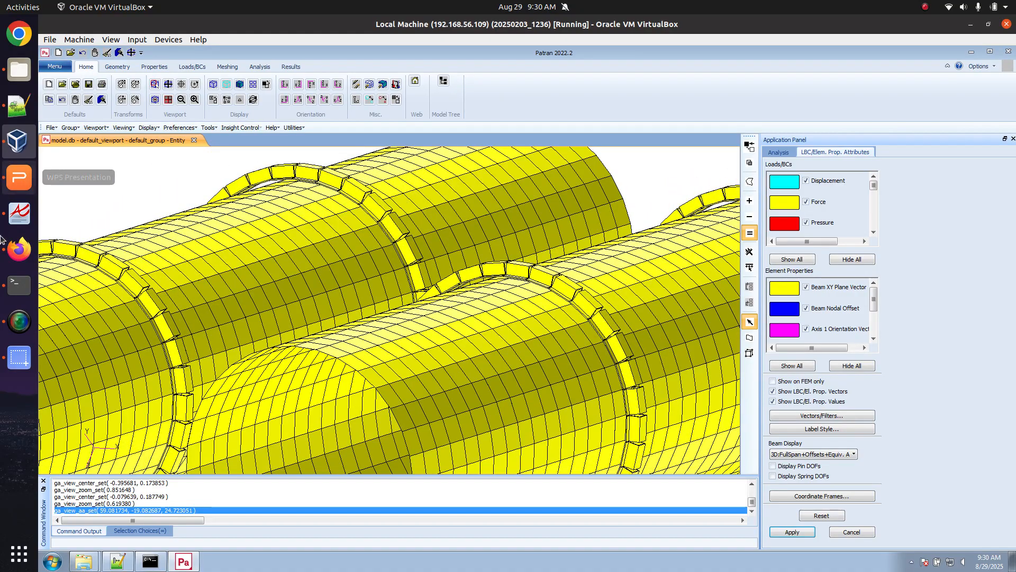
Switch to the Firefox viewer and hide the elements and wireframe of PSHELL 2 in the model display settings
{"action": "left_click", "coordinate": [19, 249]}
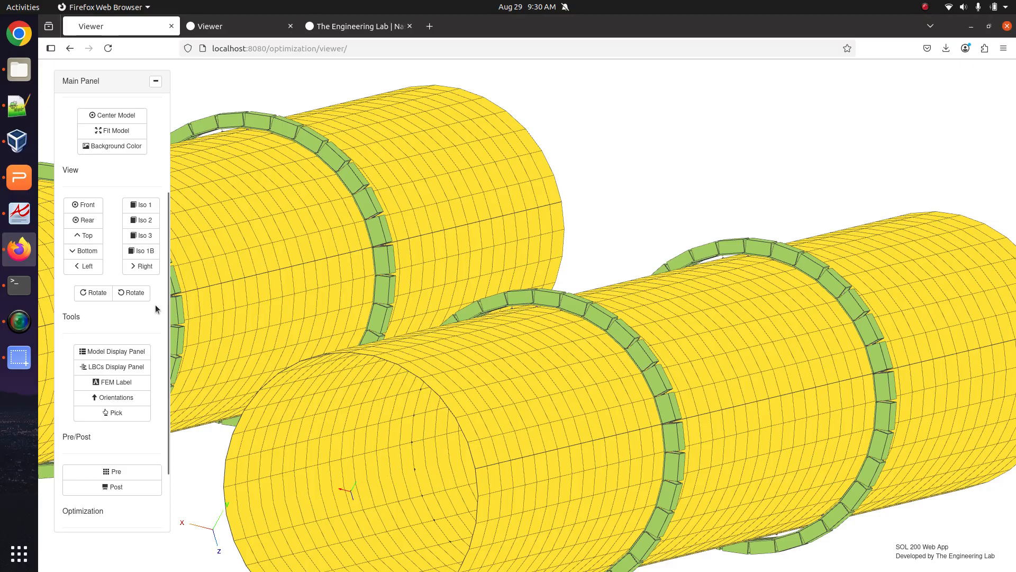
{"action": "left_click", "coordinate": [112, 351]}
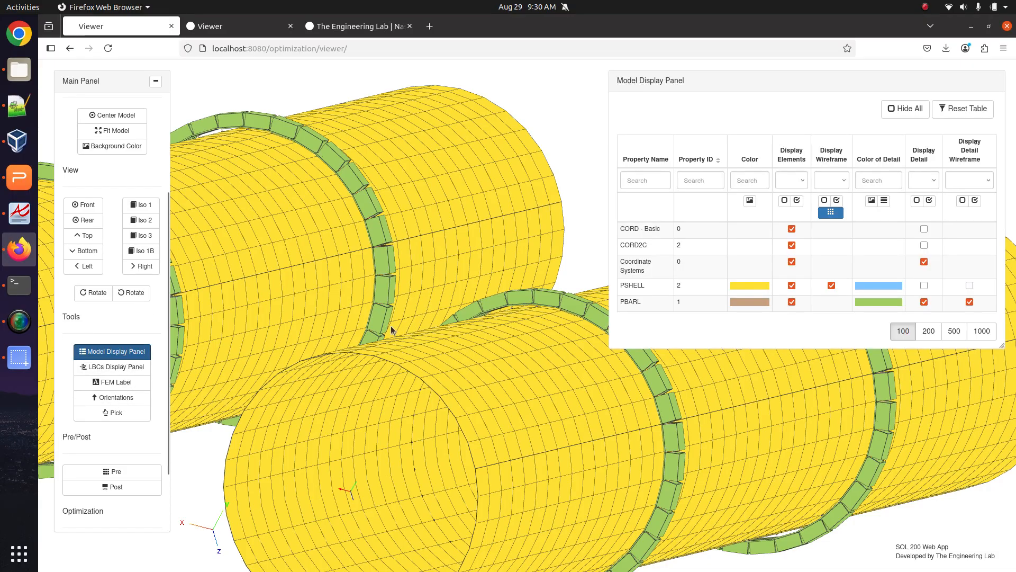
{"action": "left_click", "coordinate": [791, 285]}
{"action": "left_click", "coordinate": [832, 285]}
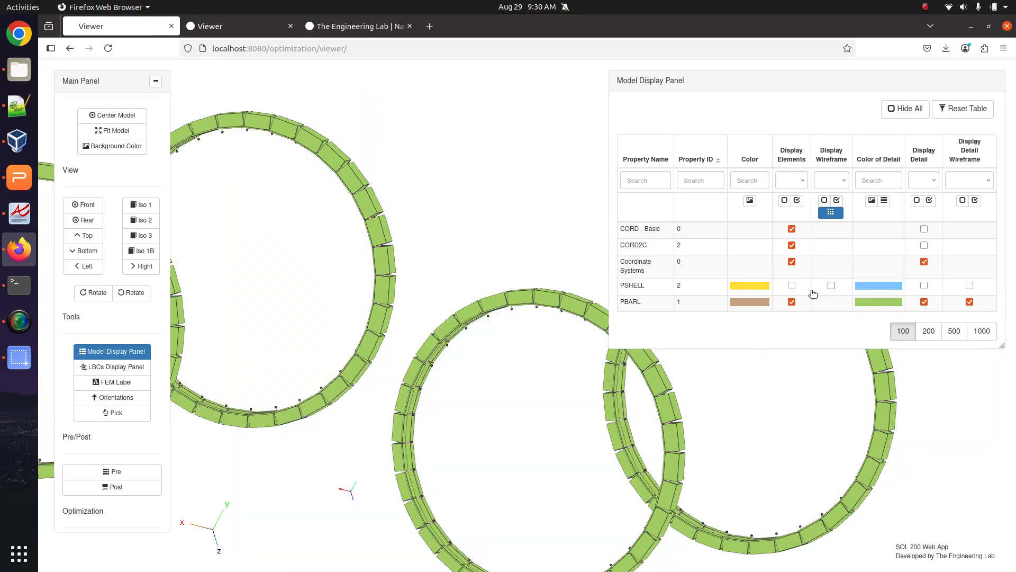
Hide the detail and detail wireframe of PBARL 1, keep its elements displayed, and close the model display settings
{"action": "left_click", "coordinate": [924, 302]}
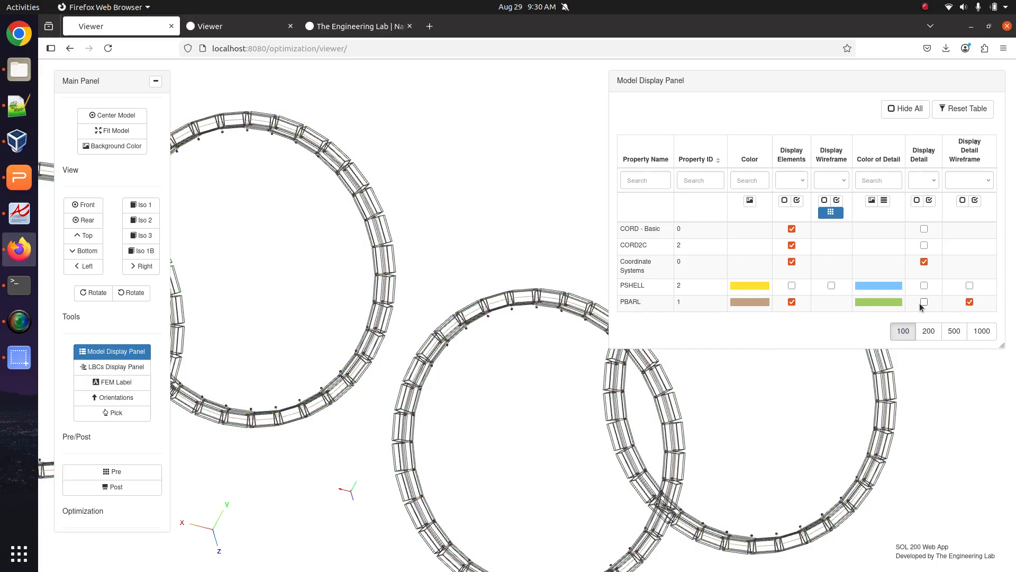
{"action": "left_click", "coordinate": [970, 302]}
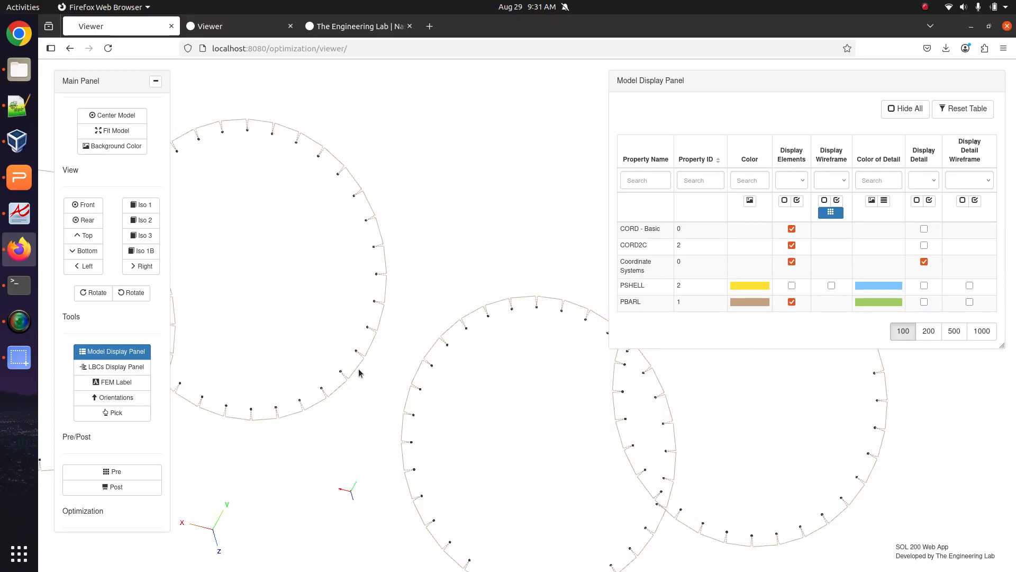
{"action": "left_click", "coordinate": [792, 302]}
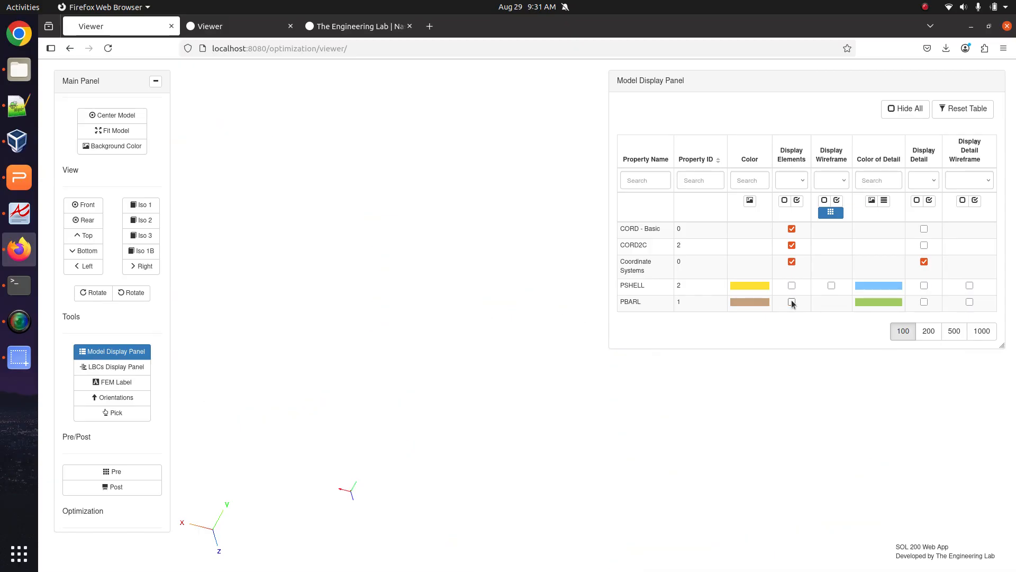
{"action": "left_click", "coordinate": [792, 302]}
{"action": "left_click", "coordinate": [102, 354]}
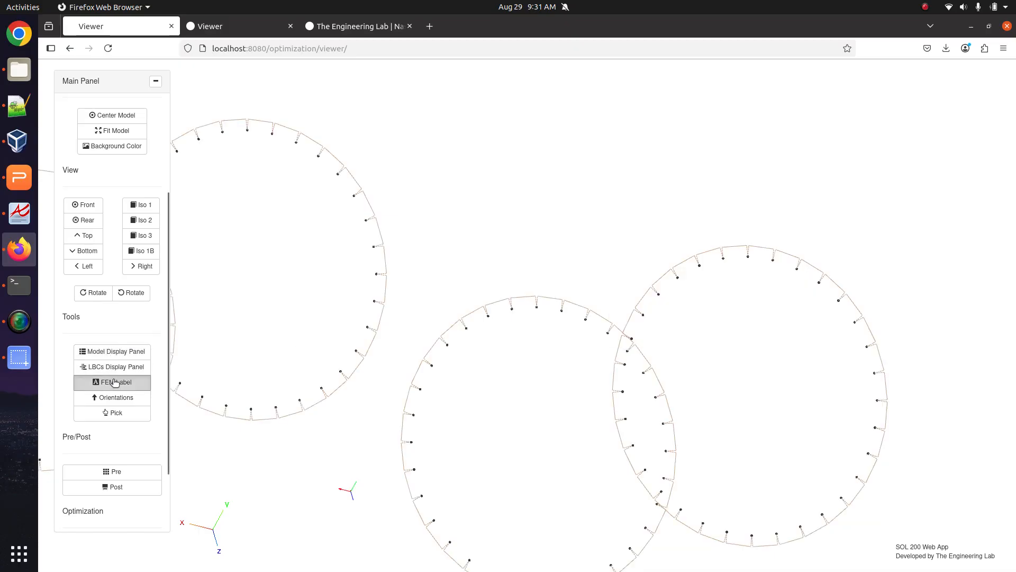
Display the displacement coordinate systems (DOFs) at the ring grid points and bring a pair of rings into close view
{"action": "left_click", "coordinate": [113, 382]}
{"action": "right_click_drag", "start_coordinate": [495, 383], "coordinate": [422, 388]}
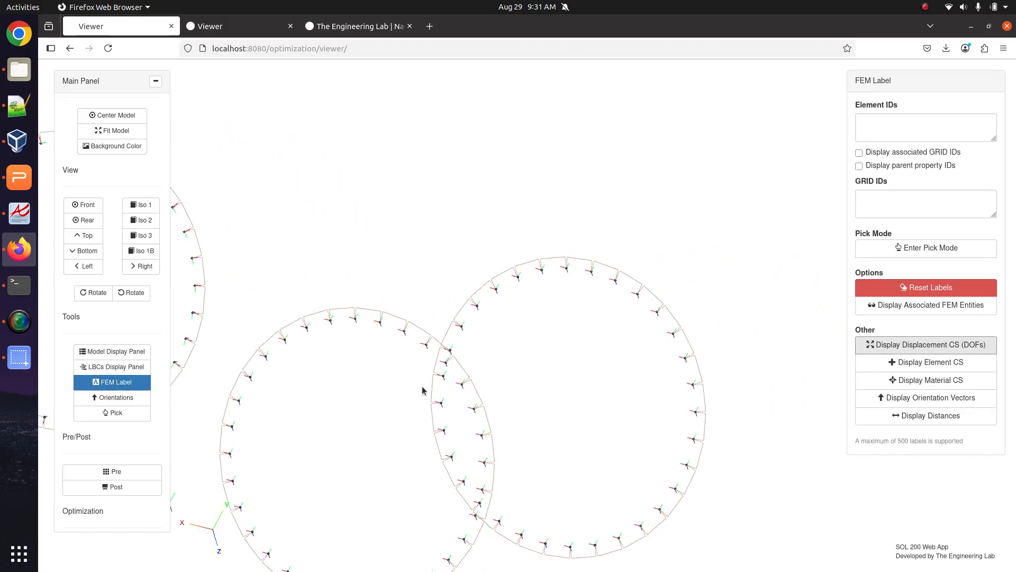
{"action": "left_click_drag", "start_coordinate": [461, 381], "coordinate": [516, 372]}
{"action": "right_click_drag", "start_coordinate": [471, 369], "coordinate": [767, 407]}
{"action": "left_click_drag", "start_coordinate": [441, 317], "coordinate": [420, 324]}
{"action": "right_click_drag", "start_coordinate": [420, 327], "coordinate": [462, 344]}
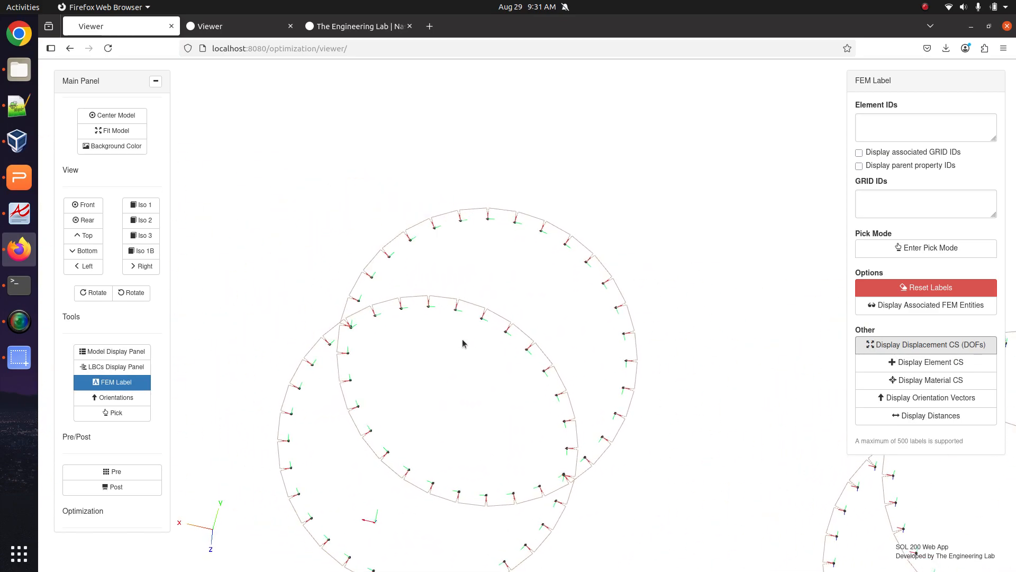
{"action": "scroll", "coordinate": [447, 340], "scroll_direction": "up", "scroll_amount": 2}
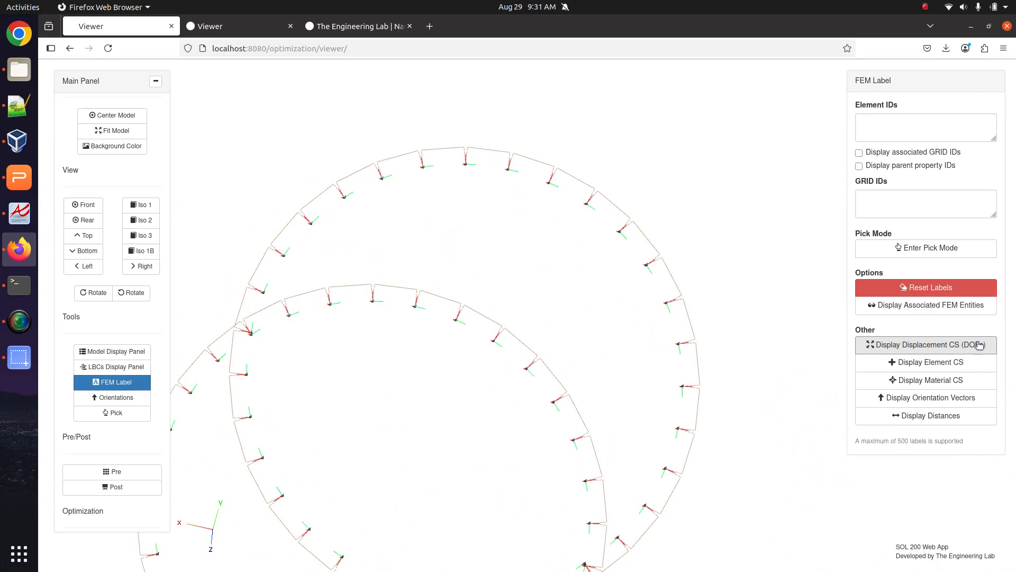
Examine the displacement coordinate system axes and bar offset lines at several grid points around one ring
{"action": "scroll", "coordinate": [505, 343], "scroll_direction": "up", "scroll_amount": 5}
{"action": "scroll", "coordinate": [458, 318], "scroll_direction": "up", "scroll_amount": 3}
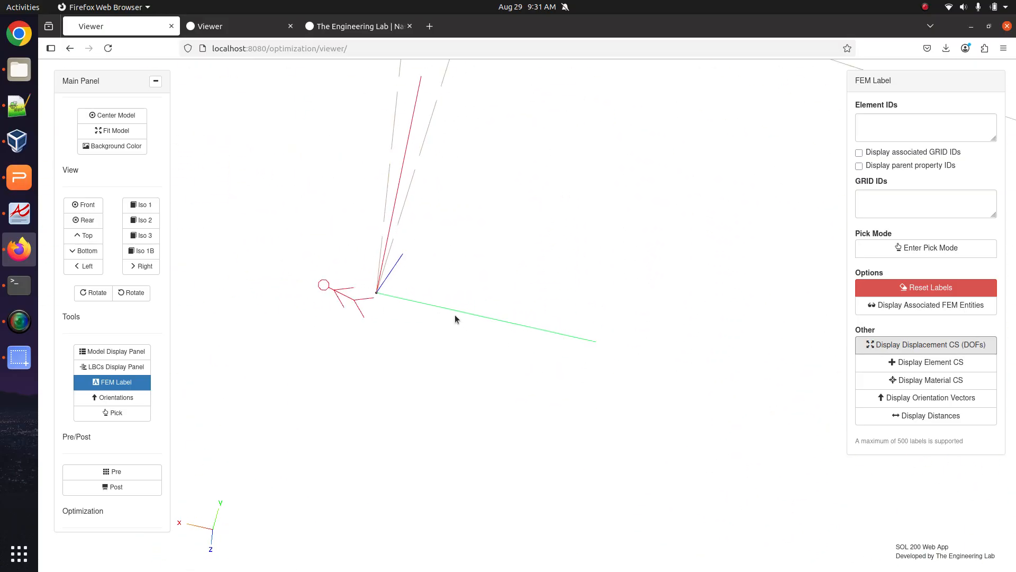
{"action": "right_click_drag", "start_coordinate": [399, 315], "coordinate": [389, 399]}
{"action": "right_click_drag", "start_coordinate": [250, 344], "coordinate": [382, 366]}
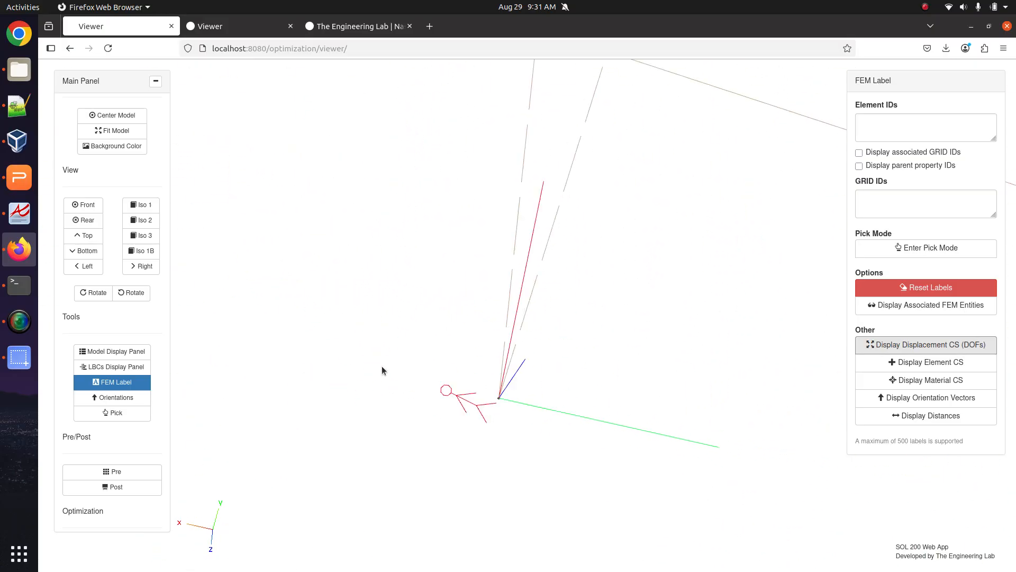
{"action": "scroll", "coordinate": [446, 362], "scroll_direction": "down", "scroll_amount": 5}
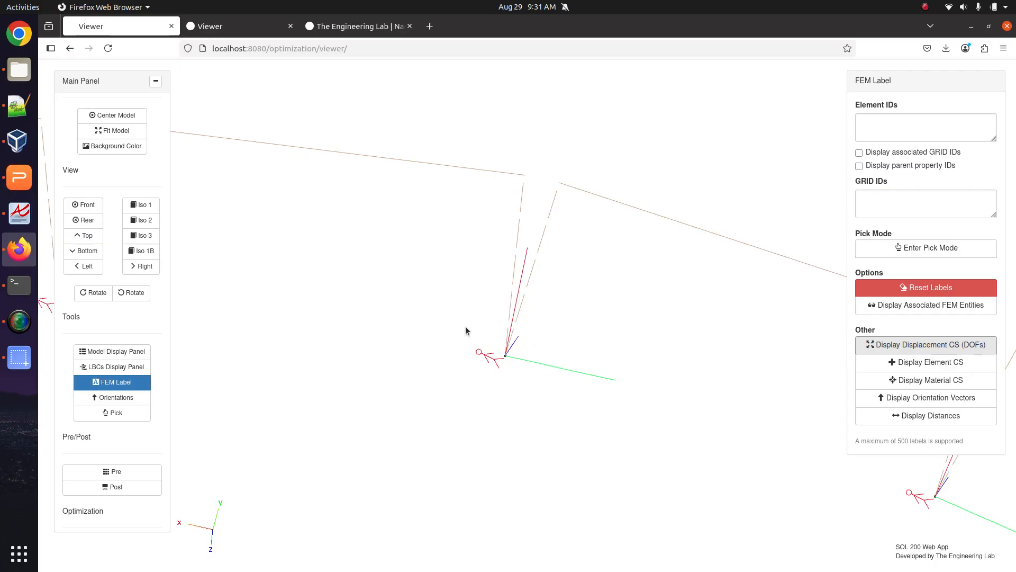
{"action": "left_click_drag", "start_coordinate": [479, 345], "coordinate": [520, 344]}
{"action": "scroll", "coordinate": [519, 344], "scroll_direction": "up", "scroll_amount": 3}
{"action": "scroll", "coordinate": [556, 349], "scroll_direction": "down", "scroll_amount": 10}
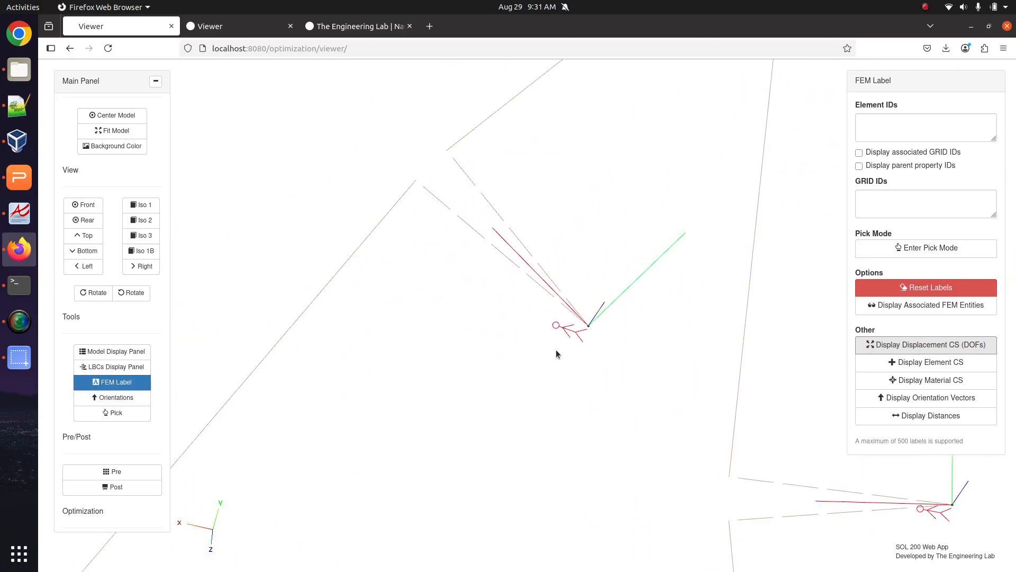
{"action": "right_click_drag", "start_coordinate": [454, 426], "coordinate": [470, 316]}
{"action": "scroll", "coordinate": [470, 315], "scroll_direction": "up", "scroll_amount": 3}
{"action": "scroll", "coordinate": [470, 316], "scroll_direction": "up", "scroll_amount": 3}
{"action": "right_click_drag", "start_coordinate": [393, 354], "coordinate": [564, 346]}
{"action": "scroll", "coordinate": [564, 345], "scroll_direction": "up", "scroll_amount": 7}
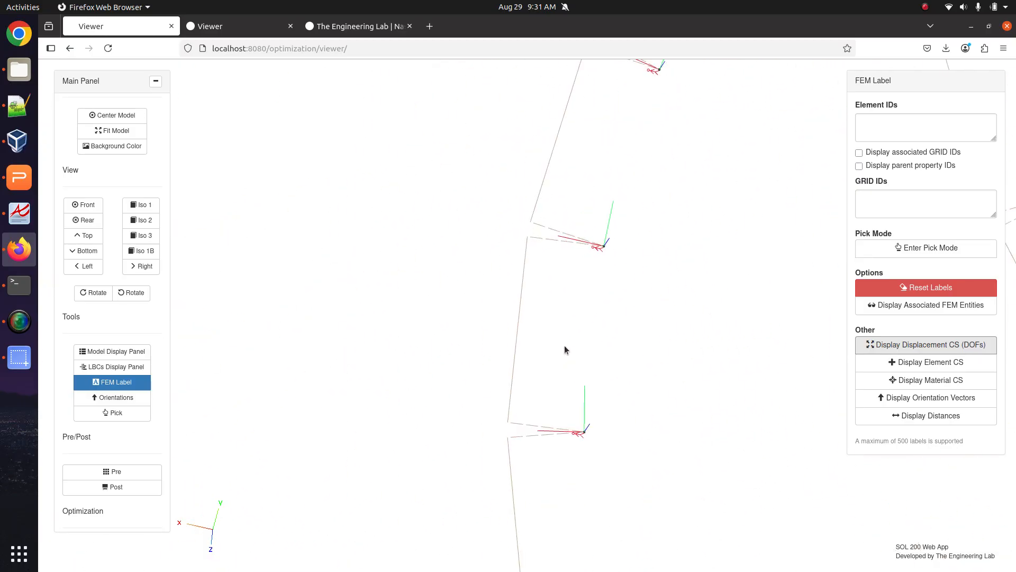
{"action": "right_click_drag", "start_coordinate": [632, 240], "coordinate": [505, 372]}
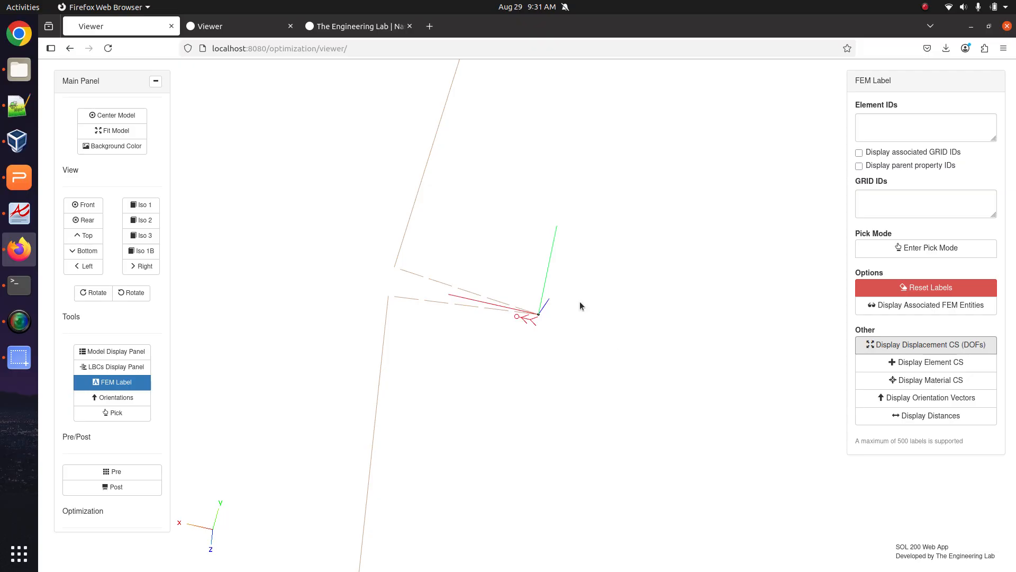
{"action": "scroll", "coordinate": [572, 292], "scroll_direction": "down", "scroll_amount": 6}
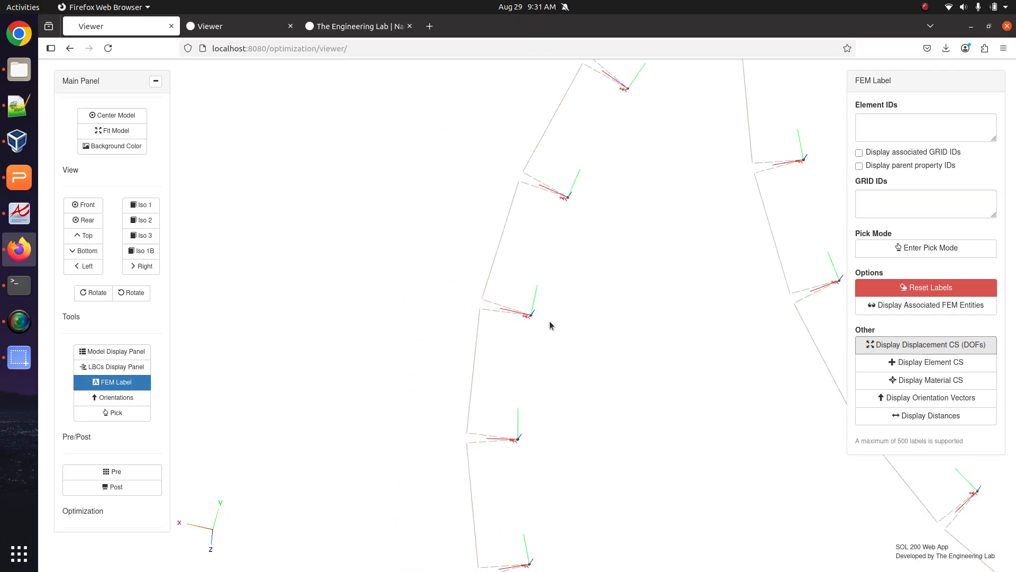
Examine the displacement coordinate systems on another pair of rings, following the offset lines from grid point to grid point
{"action": "left_click", "coordinate": [142, 250]}
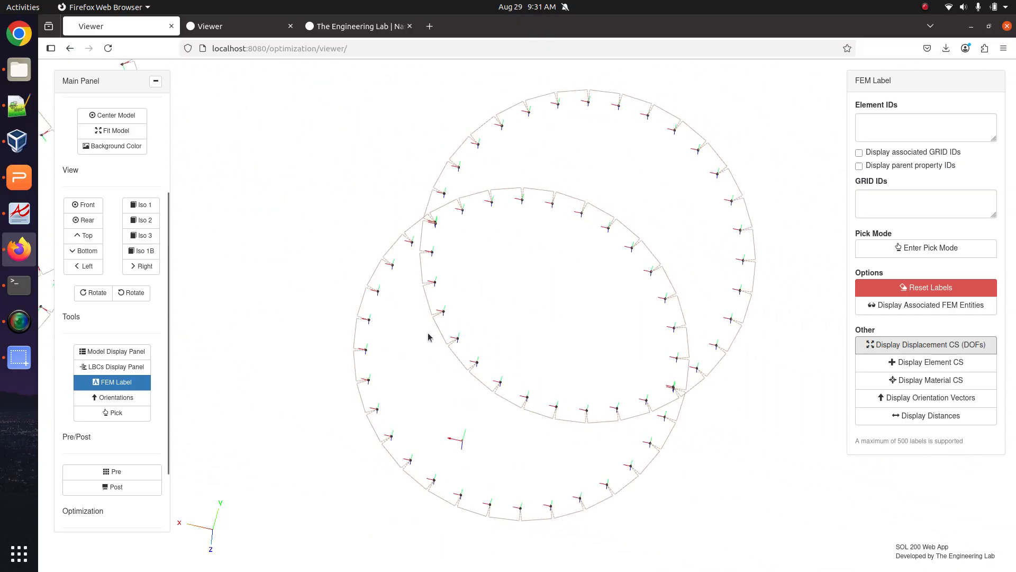
{"action": "scroll", "coordinate": [459, 348], "scroll_direction": "up", "scroll_amount": 6}
{"action": "scroll", "coordinate": [515, 319], "scroll_direction": "up", "scroll_amount": 5}
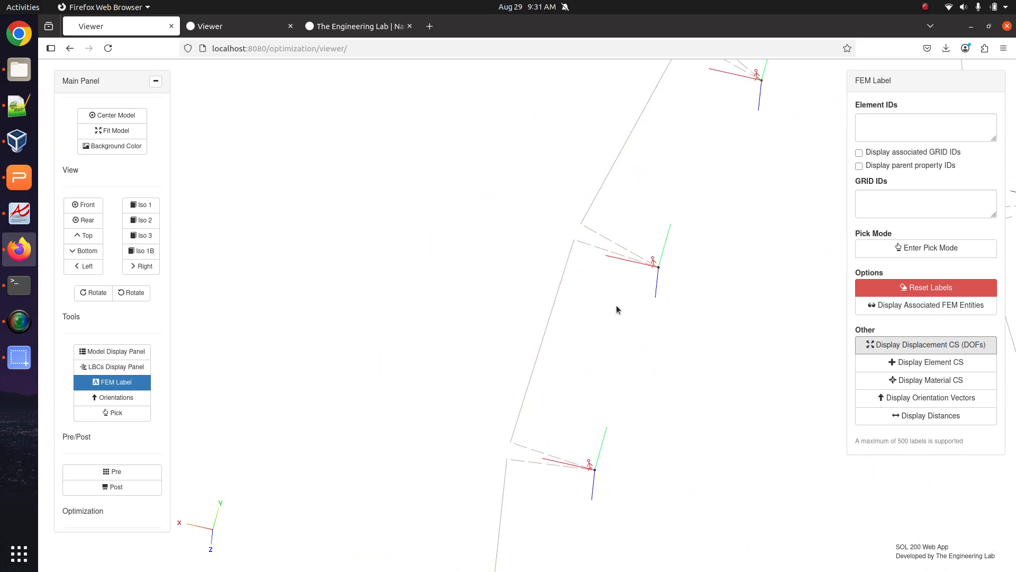
{"action": "right_click_drag", "start_coordinate": [570, 330], "coordinate": [541, 358]}
{"action": "scroll", "coordinate": [540, 359], "scroll_direction": "up", "scroll_amount": 5}
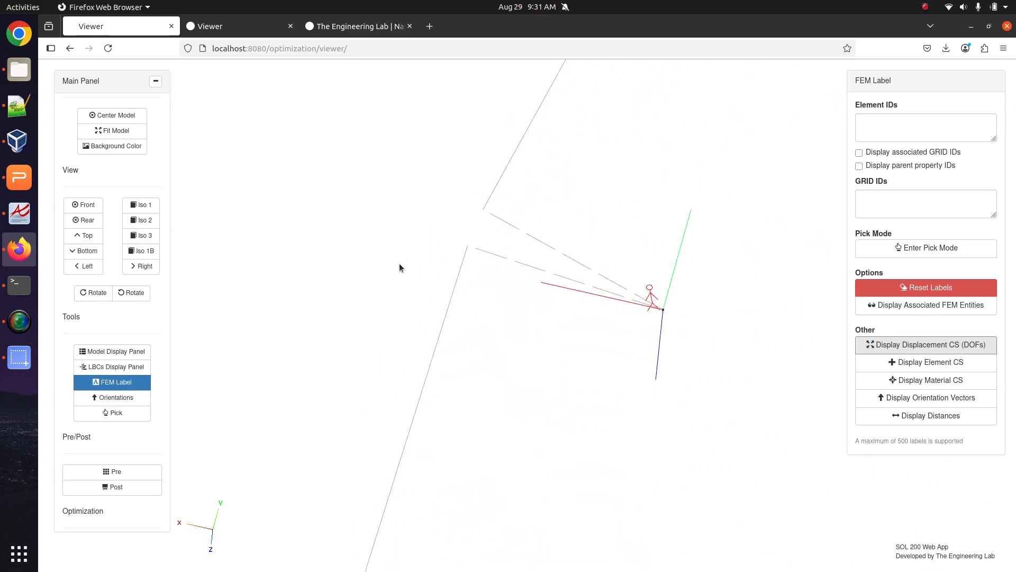
{"action": "right_click_drag", "start_coordinate": [651, 307], "coordinate": [306, 484]}
{"action": "right_click_drag", "start_coordinate": [567, 221], "coordinate": [452, 478]}
{"action": "right_click_drag", "start_coordinate": [555, 259], "coordinate": [498, 374]}
{"action": "right_click_drag", "start_coordinate": [366, 364], "coordinate": [331, 406]}
{"action": "right_click_drag", "start_coordinate": [619, 246], "coordinate": [447, 463]}
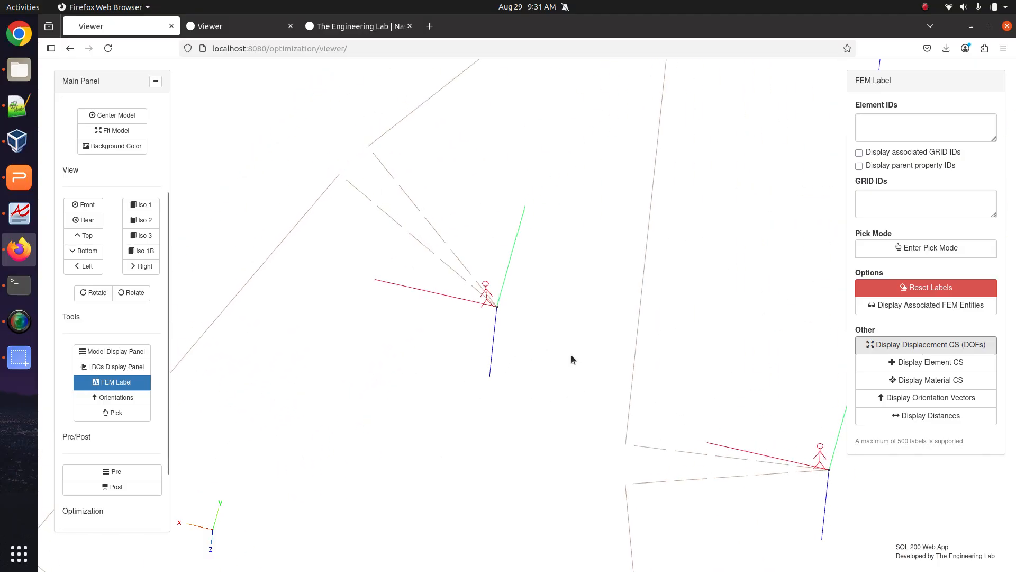
{"action": "right_click_drag", "start_coordinate": [726, 254], "coordinate": [388, 493]}
{"action": "right_click_drag", "start_coordinate": [628, 240], "coordinate": [606, 257]}
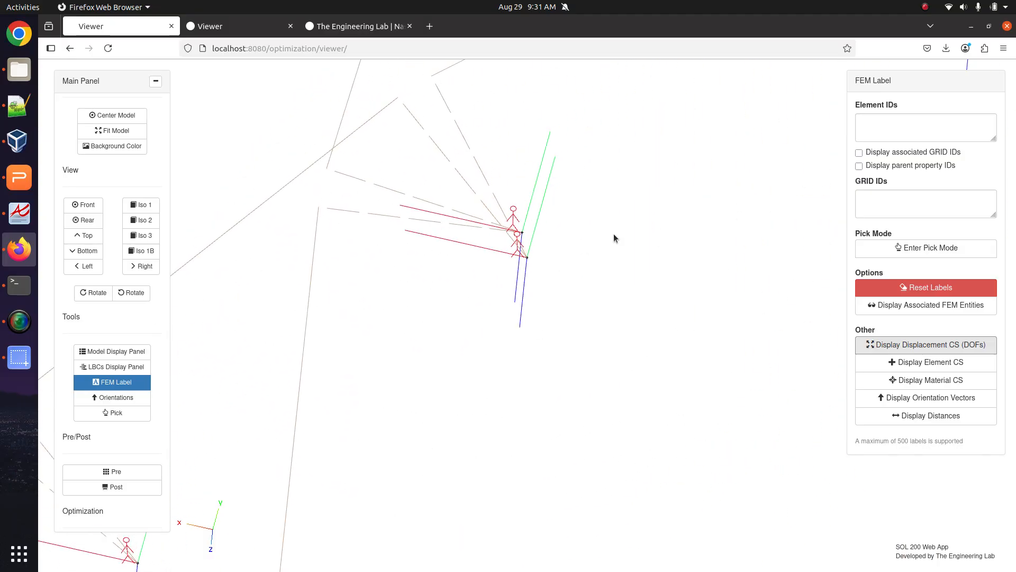
{"action": "right_click_drag", "start_coordinate": [657, 228], "coordinate": [342, 447]}
{"action": "right_click_drag", "start_coordinate": [643, 273], "coordinate": [612, 302]}
{"action": "right_click_drag", "start_coordinate": [767, 261], "coordinate": [318, 473]}
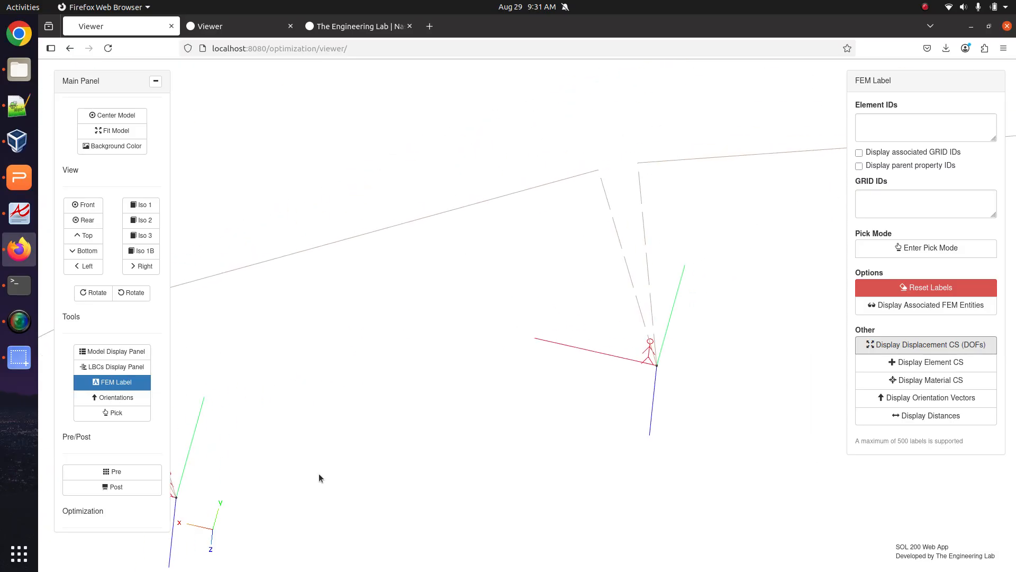
{"action": "right_click_drag", "start_coordinate": [688, 351], "coordinate": [283, 280]}
{"action": "right_click_drag", "start_coordinate": [724, 373], "coordinate": [474, 355]}
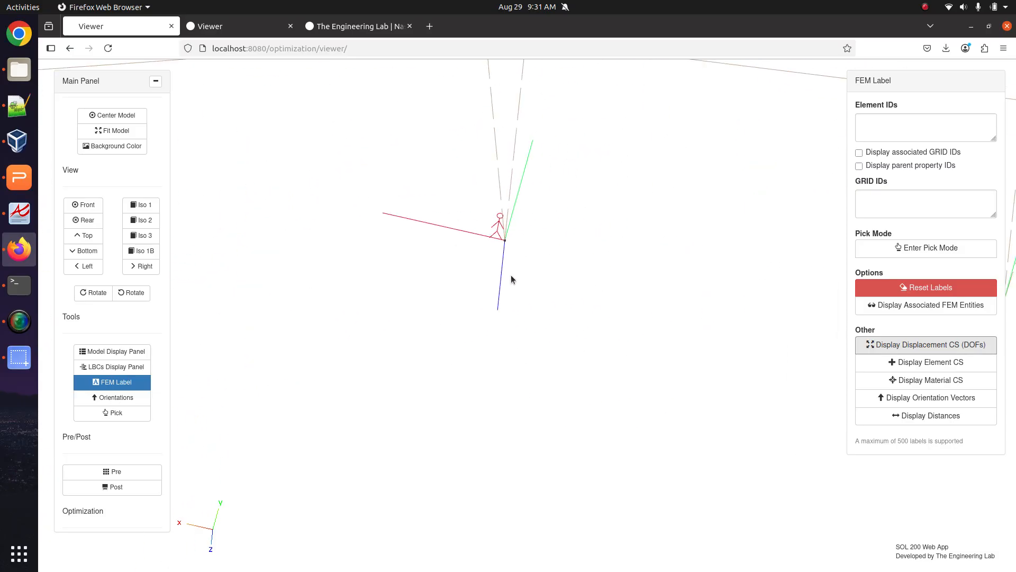
{"action": "scroll", "coordinate": [511, 275], "scroll_direction": "down", "scroll_amount": 5}
{"action": "right_click_drag", "start_coordinate": [699, 368], "coordinate": [626, 352]}
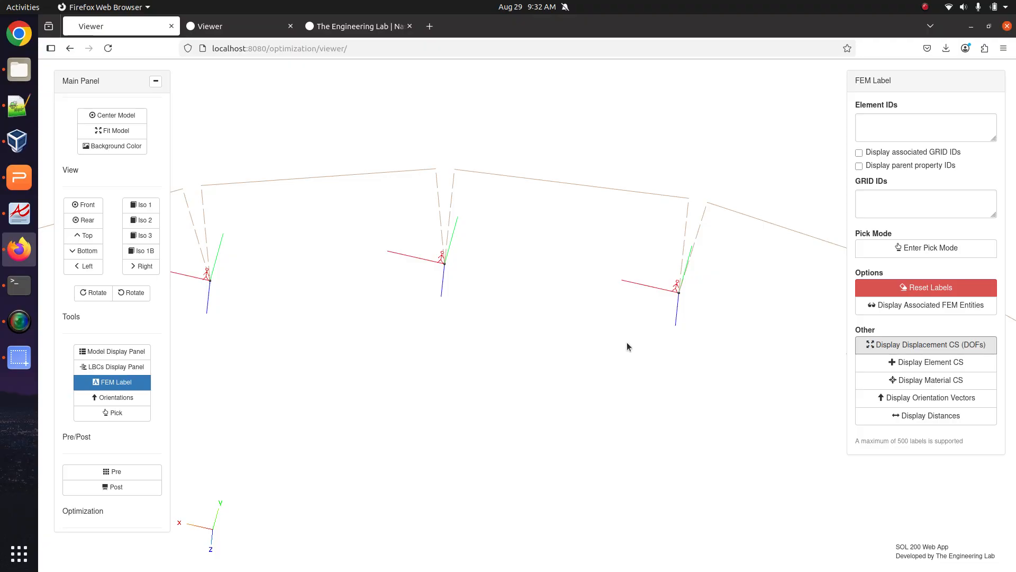
Dismiss the displacement coordinate systems and turn back on PSHELL 2's elements and wireframe and PBARL 1's detail and detail wireframe
{"action": "left_click", "coordinate": [127, 398]}
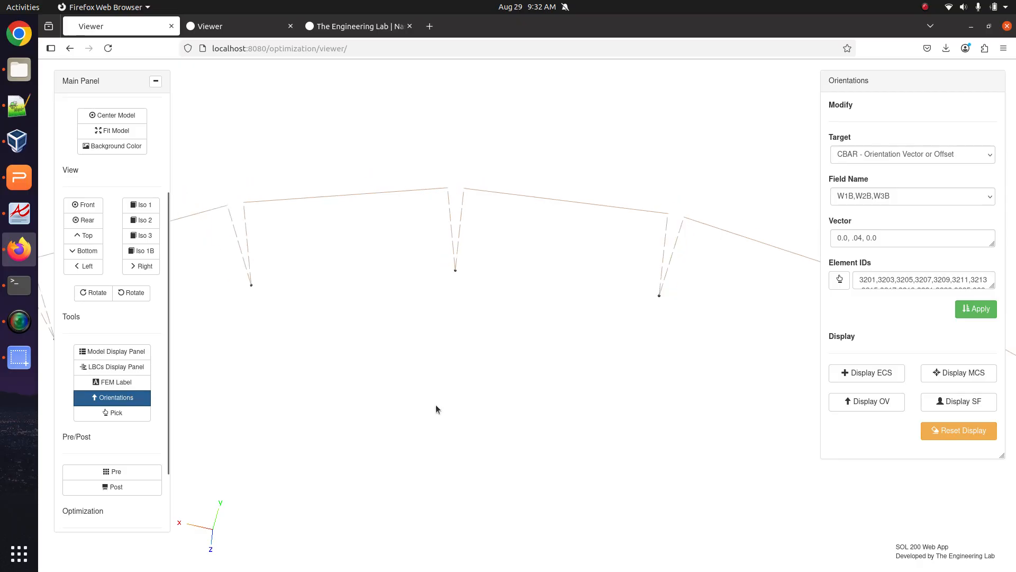
{"action": "scroll", "coordinate": [436, 404], "scroll_direction": "down", "scroll_amount": 10}
{"action": "left_click_drag", "start_coordinate": [616, 374], "coordinate": [519, 373]}
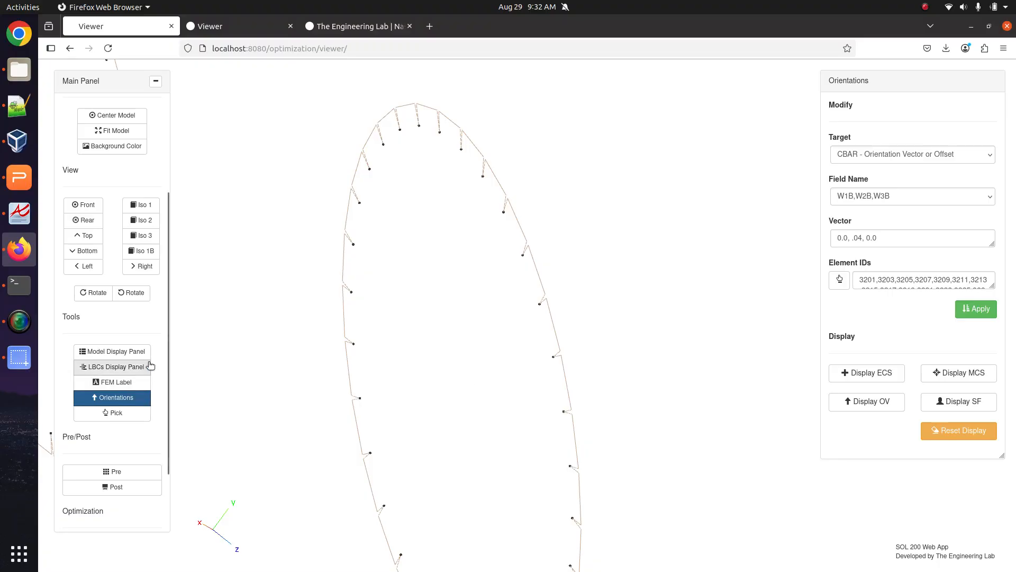
{"action": "left_click", "coordinate": [150, 356]}
{"action": "left_click", "coordinate": [792, 285]}
{"action": "left_click", "coordinate": [831, 285]}
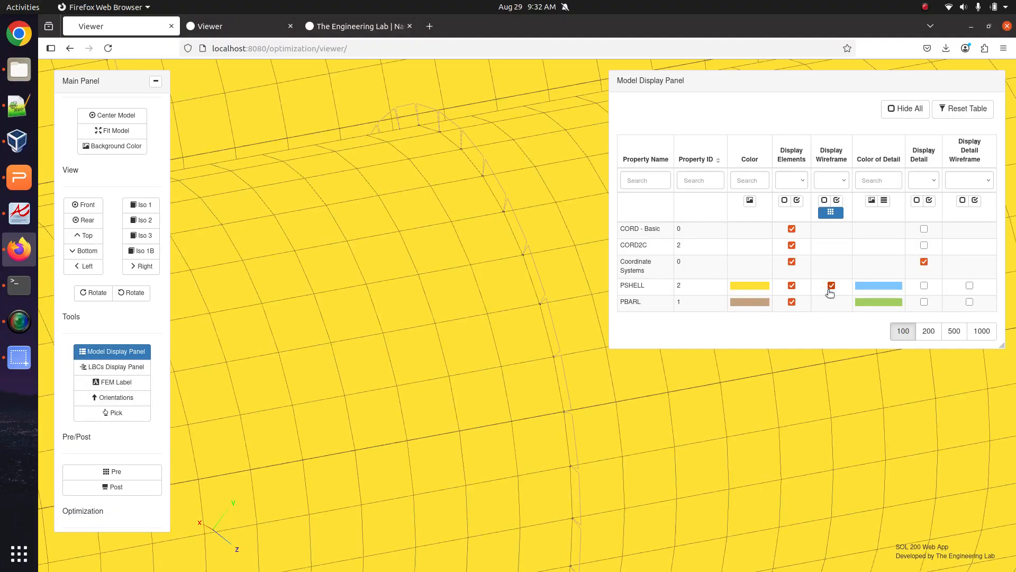
{"action": "left_click", "coordinate": [970, 302]}
{"action": "left_click", "coordinate": [924, 301]}
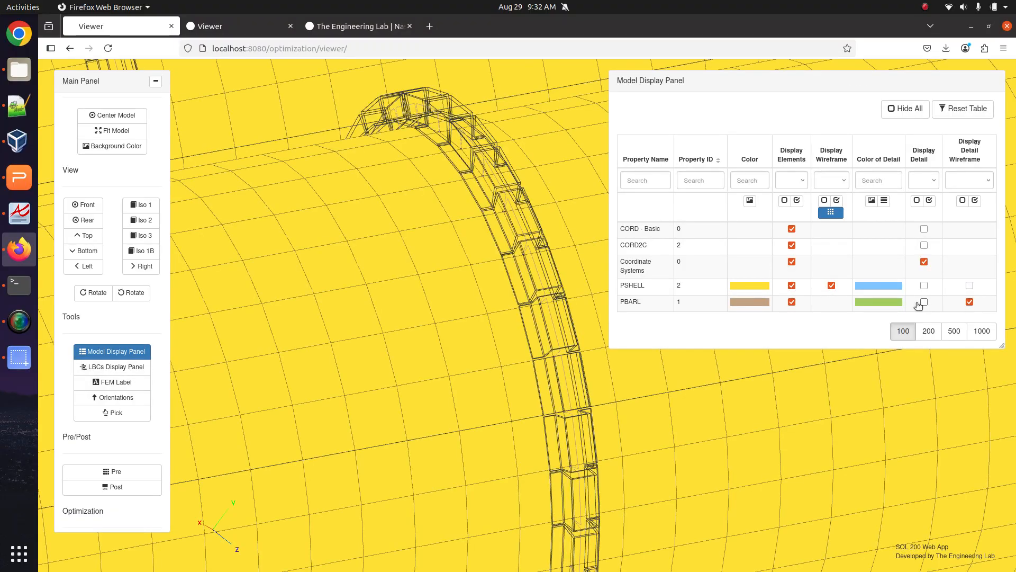
Inspect the green ring bars against the tube shells from several angles and distances
{"action": "right_click_drag", "start_coordinate": [418, 299], "coordinate": [398, 326]}
{"action": "scroll", "coordinate": [310, 315], "scroll_direction": "down", "scroll_amount": 5}
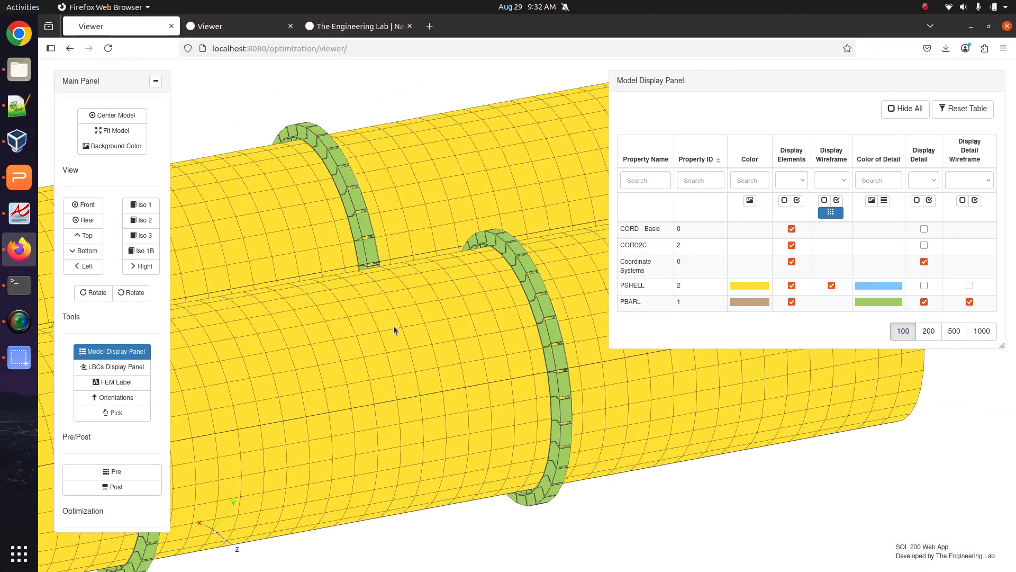
{"action": "scroll", "coordinate": [379, 345], "scroll_direction": "up", "scroll_amount": 7}
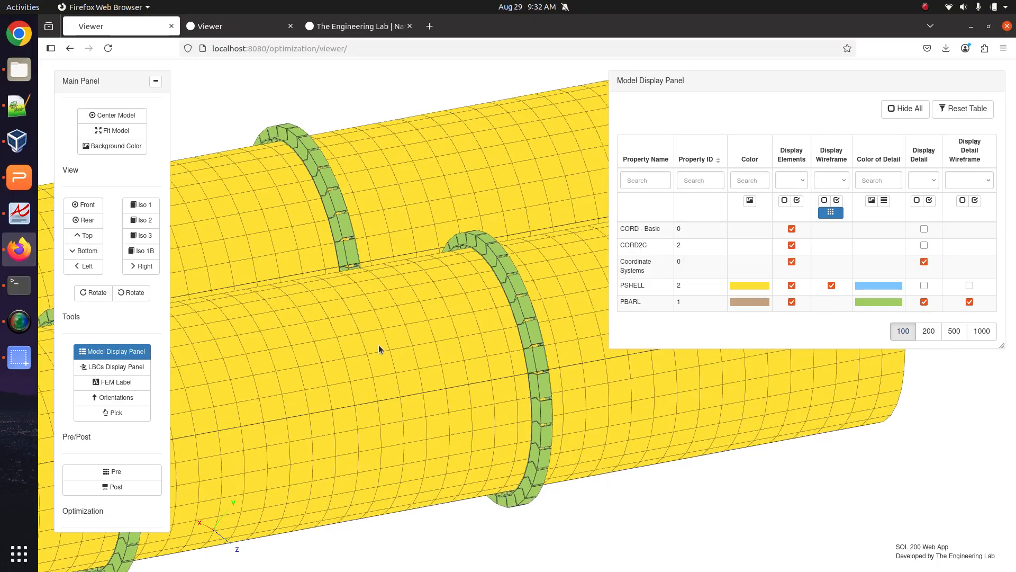
{"action": "scroll", "coordinate": [449, 428], "scroll_direction": "up", "scroll_amount": 8}
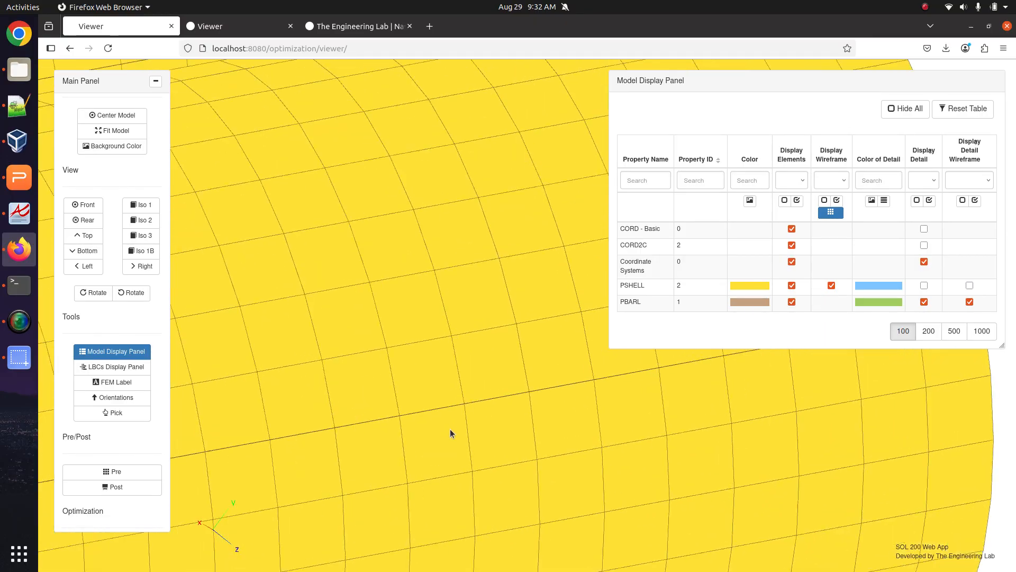
{"action": "scroll", "coordinate": [433, 303], "scroll_direction": "down", "scroll_amount": 15}
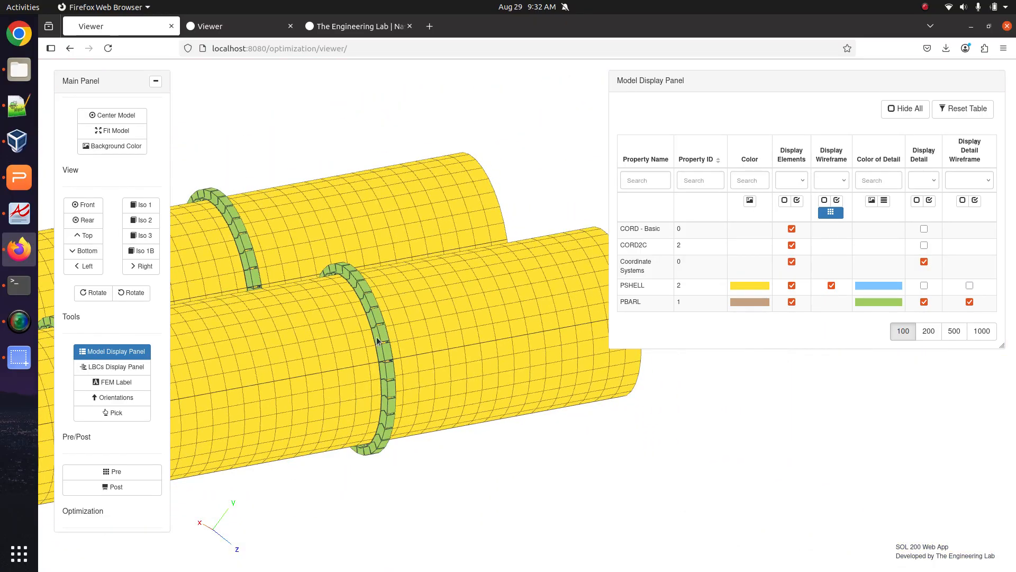
{"action": "left_click_drag", "start_coordinate": [376, 340], "coordinate": [447, 317]}
{"action": "scroll", "coordinate": [449, 326], "scroll_direction": "up", "scroll_amount": 6}
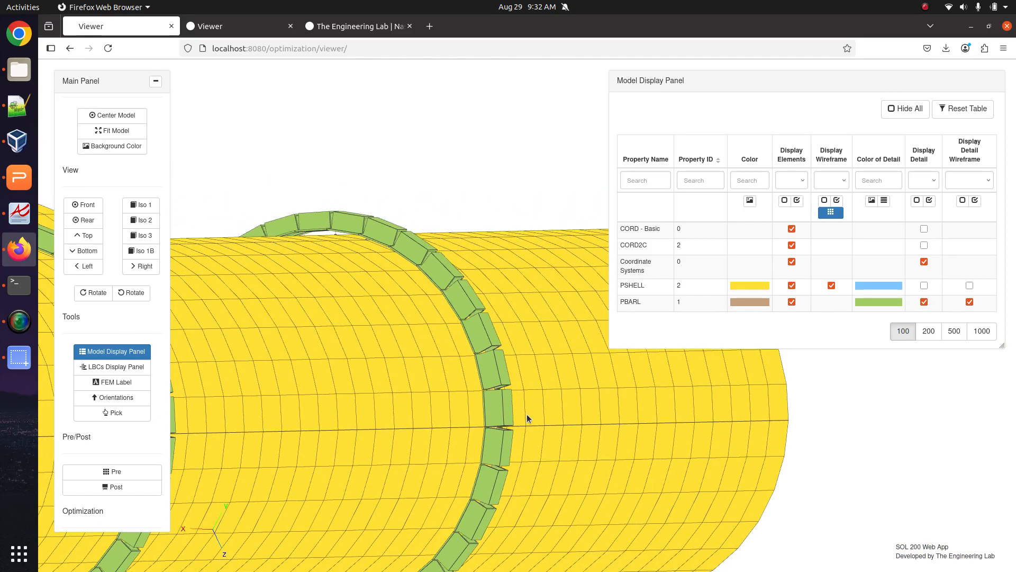
{"action": "left_click_drag", "start_coordinate": [457, 272], "coordinate": [283, 227]}
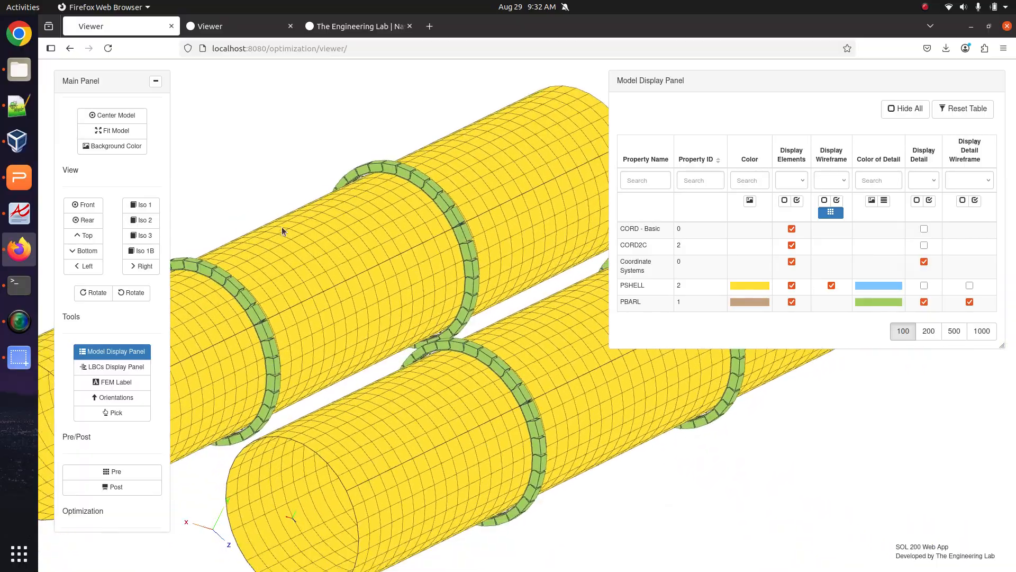
Set the field name for the CBAR orientation vector or offset to X1,X2,X3 Based on 2D Element Normal
{"action": "left_click", "coordinate": [116, 396]}
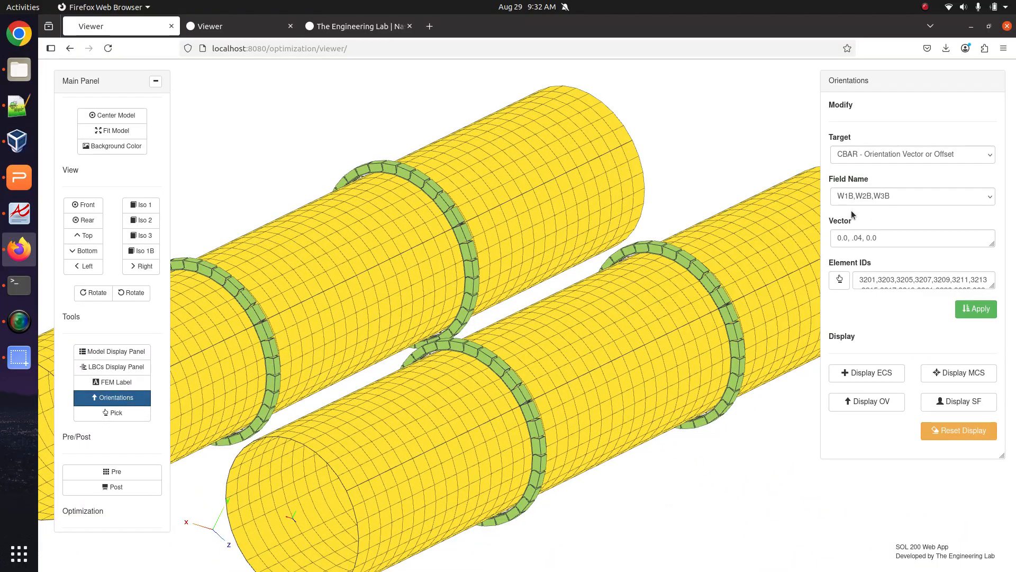
{"action": "left_click", "coordinate": [859, 199]}
{"action": "left_click", "coordinate": [859, 214]}
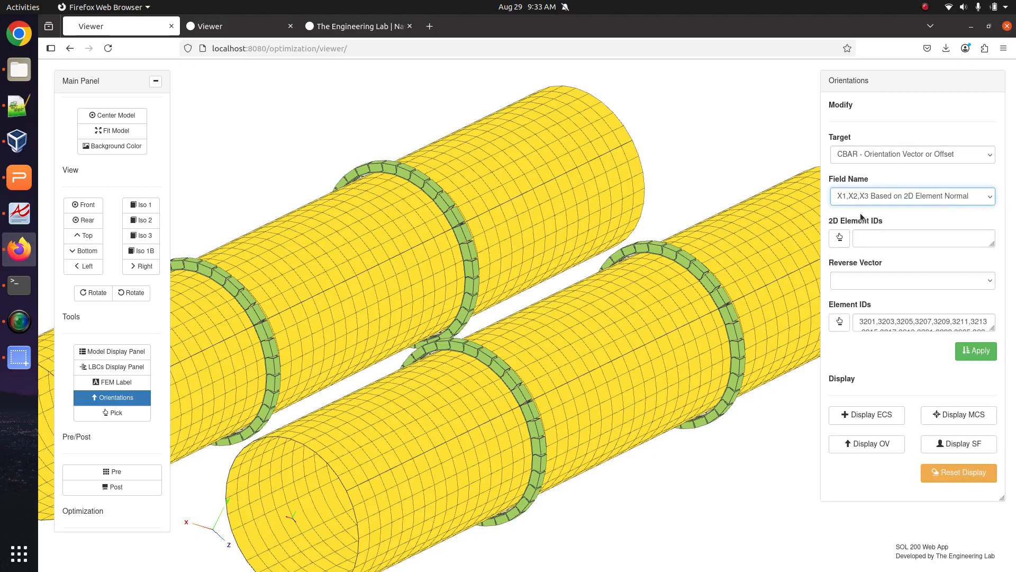
Copy the 2D element ID list from the new 4 notes in Notepad++ into the viewer's 2D Element IDs and enlarge that field
{"action": "left_click", "coordinate": [19, 106]}
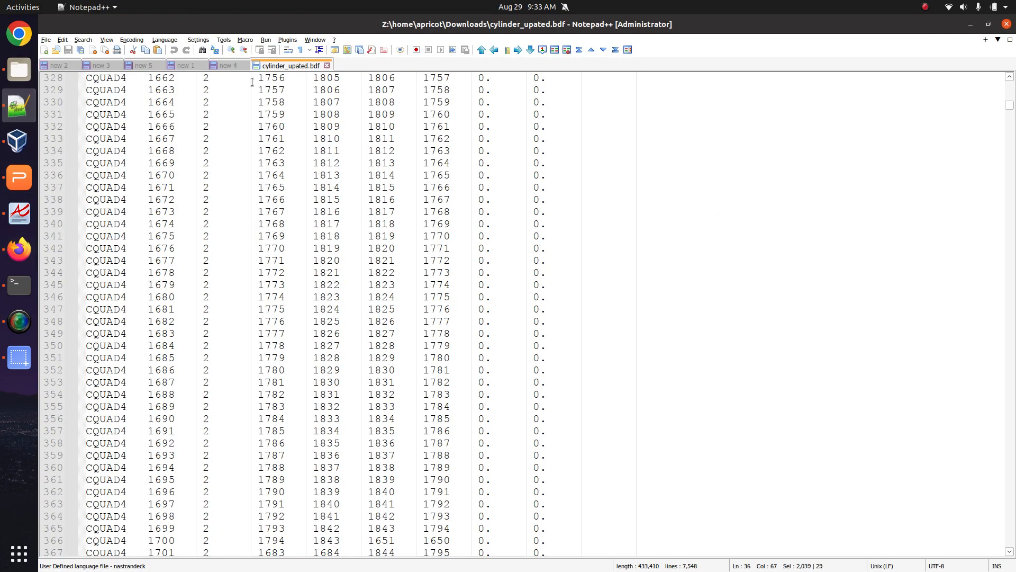
{"action": "left_click", "coordinate": [227, 65]}
{"action": "left_click", "coordinate": [191, 127]}
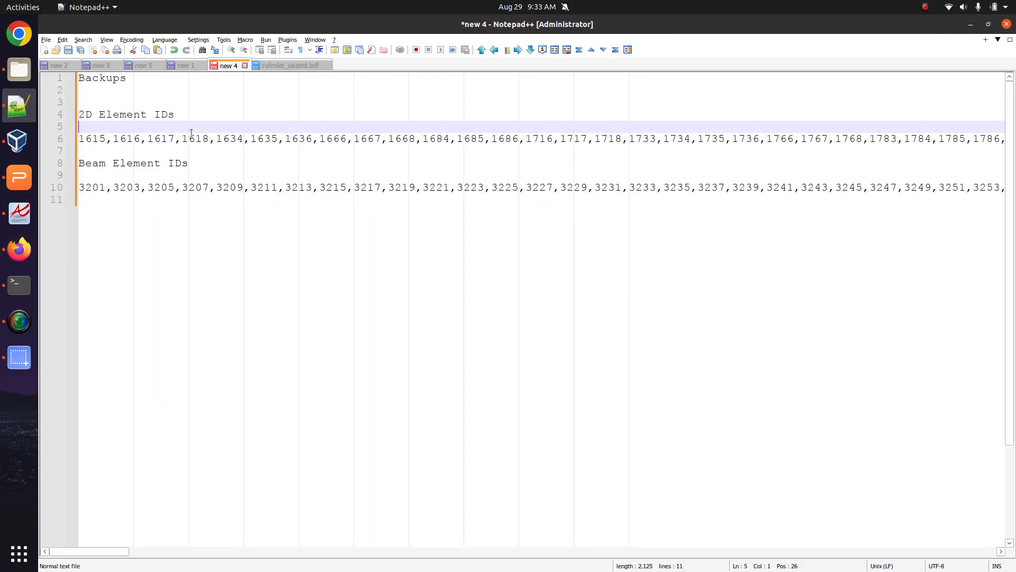
{"action": "triple_click", "coordinate": [191, 138]}
{"action": "left_click", "coordinate": [20, 249]}
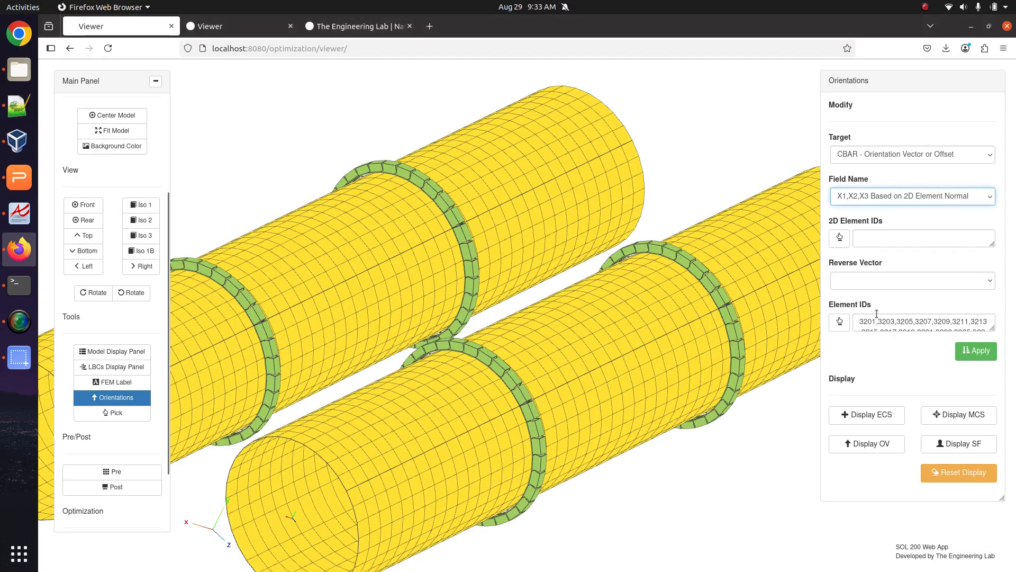
{"action": "left_click", "coordinate": [882, 243]}
{"action": "left_click", "coordinate": [894, 250]}
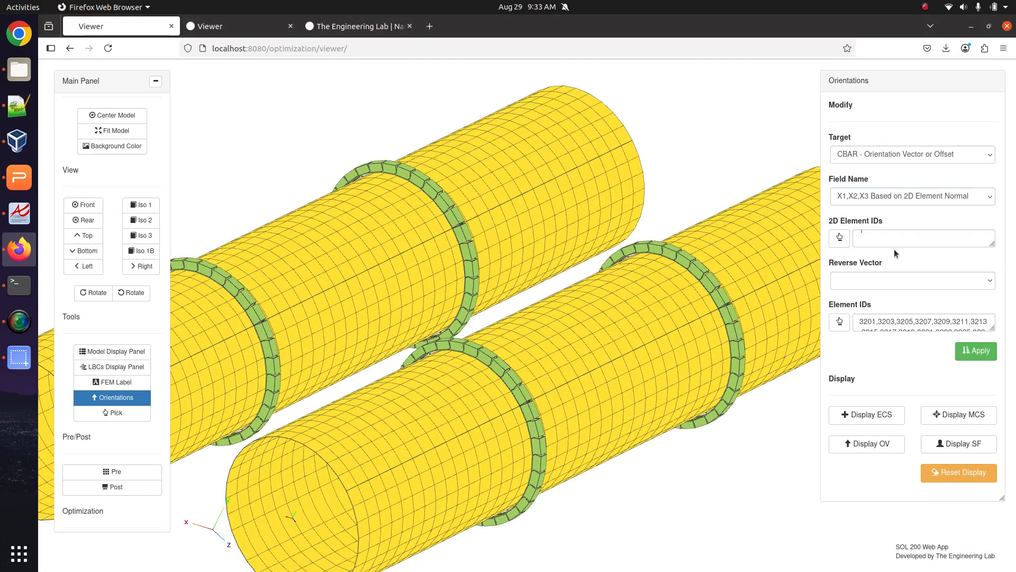
{"action": "left_click_drag", "start_coordinate": [993, 244], "coordinate": [980, 324]}
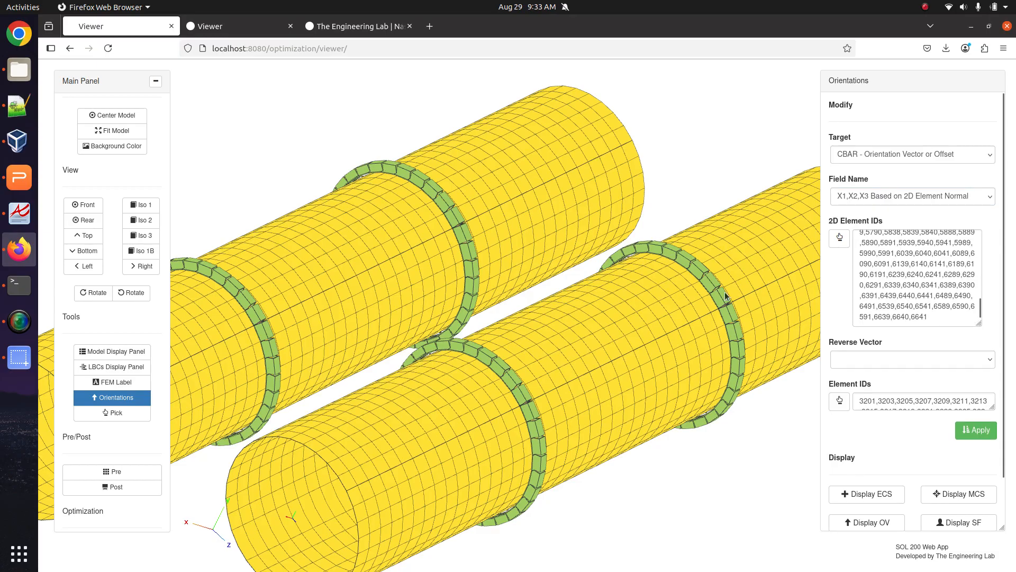
Replace the viewer's Element IDs with the beam element ID list copied from the new 4 notes in Notepad++
{"action": "left_click", "coordinate": [19, 106]}
{"action": "left_click", "coordinate": [272, 187]}
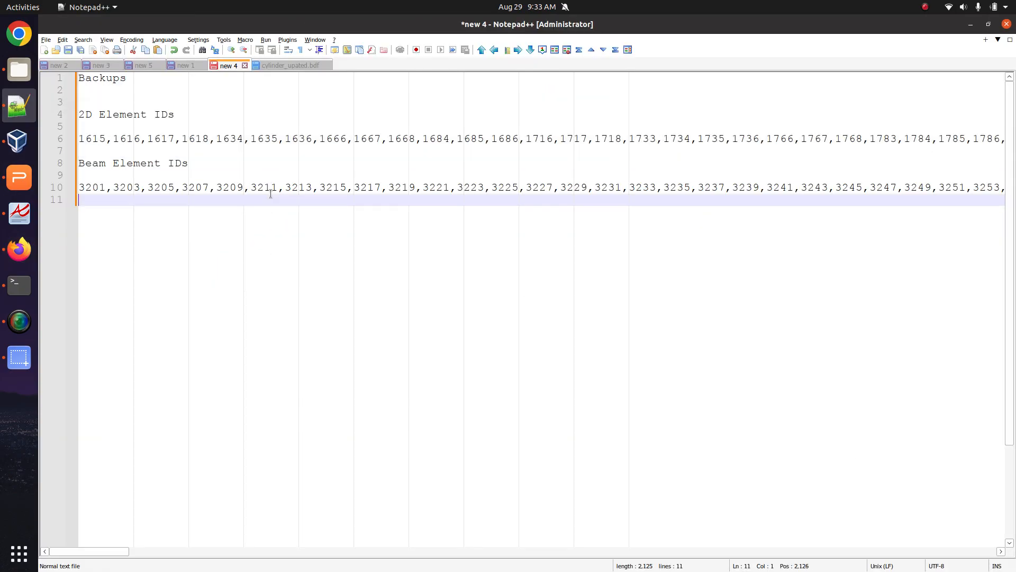
{"action": "triple_click", "coordinate": [272, 187]}
{"action": "left_click", "coordinate": [19, 249]}
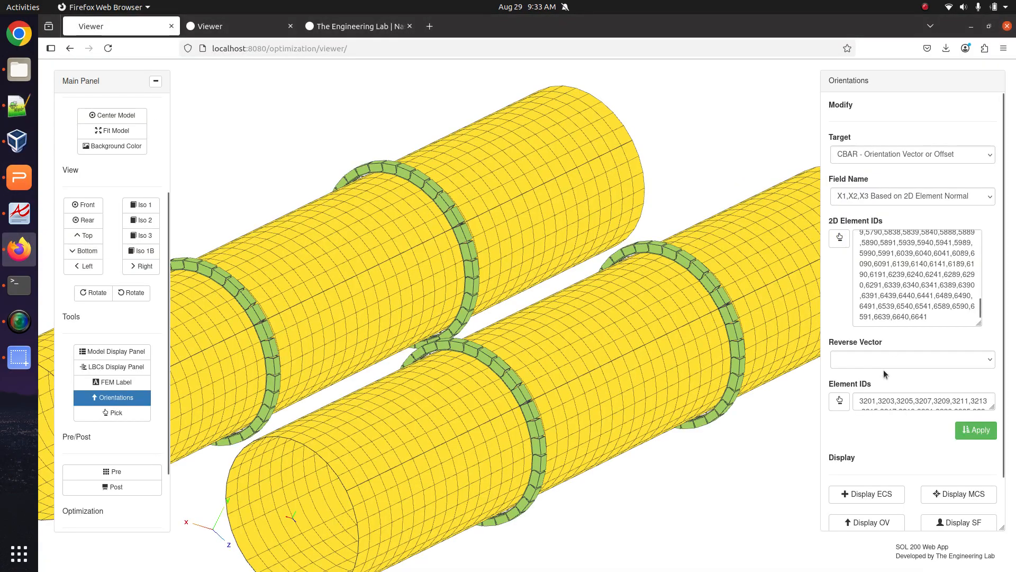
{"action": "left_click", "coordinate": [877, 400]}
{"action": "key", "text": "ctrl+a"}
{"action": "key", "text": "ctrl+v"}
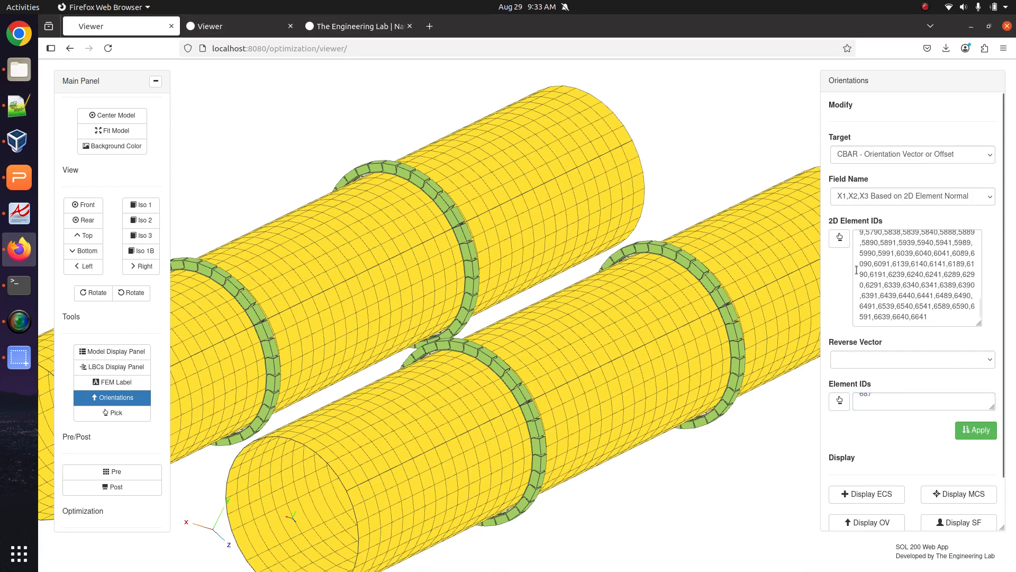
Check on the model which shells and ring bars the two ID lists cover, using the 2D and 1D pick filters
{"action": "left_click", "coordinate": [840, 240]}
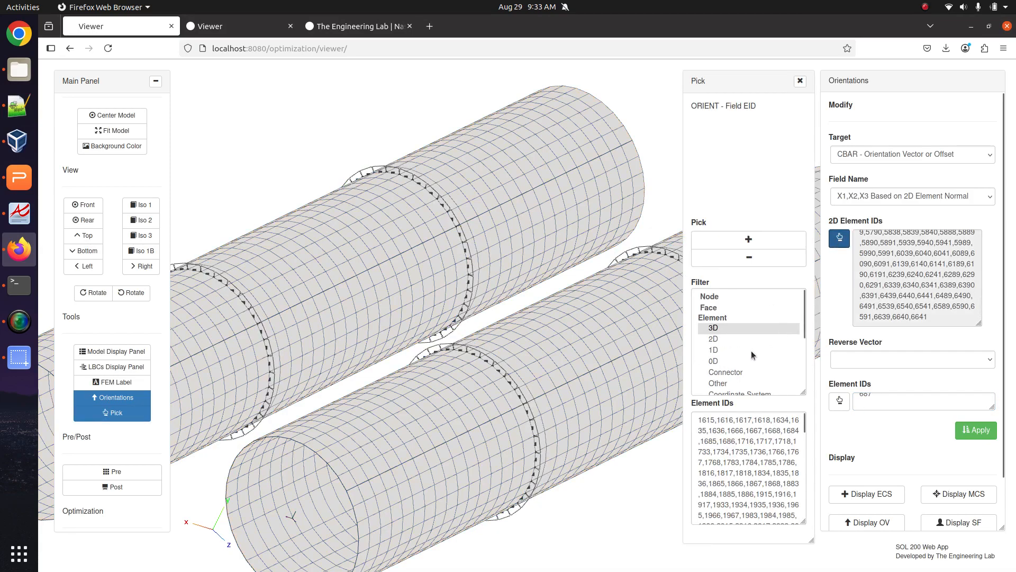
{"action": "left_click", "coordinate": [738, 340]}
{"action": "scroll", "coordinate": [481, 357], "scroll_direction": "down", "scroll_amount": 3}
{"action": "left_click_drag", "start_coordinate": [616, 353], "coordinate": [556, 409]}
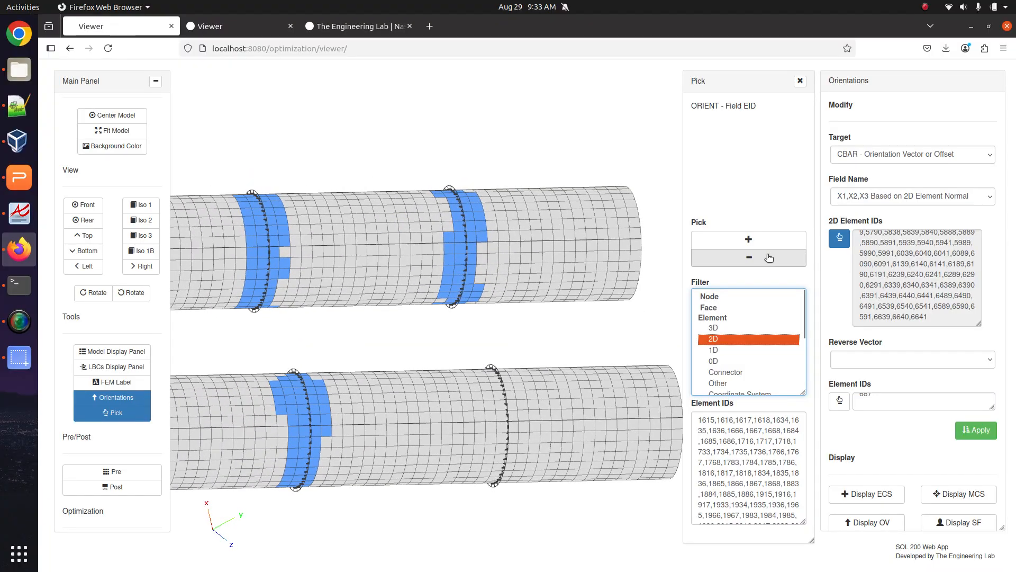
{"action": "left_click", "coordinate": [840, 239]}
{"action": "left_click", "coordinate": [839, 401]}
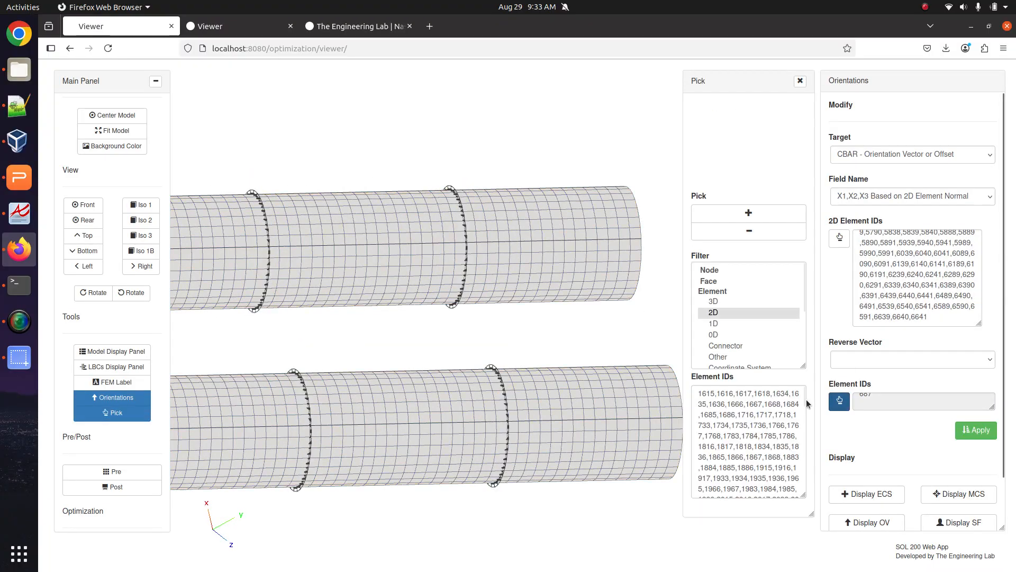
{"action": "left_click", "coordinate": [714, 349]}
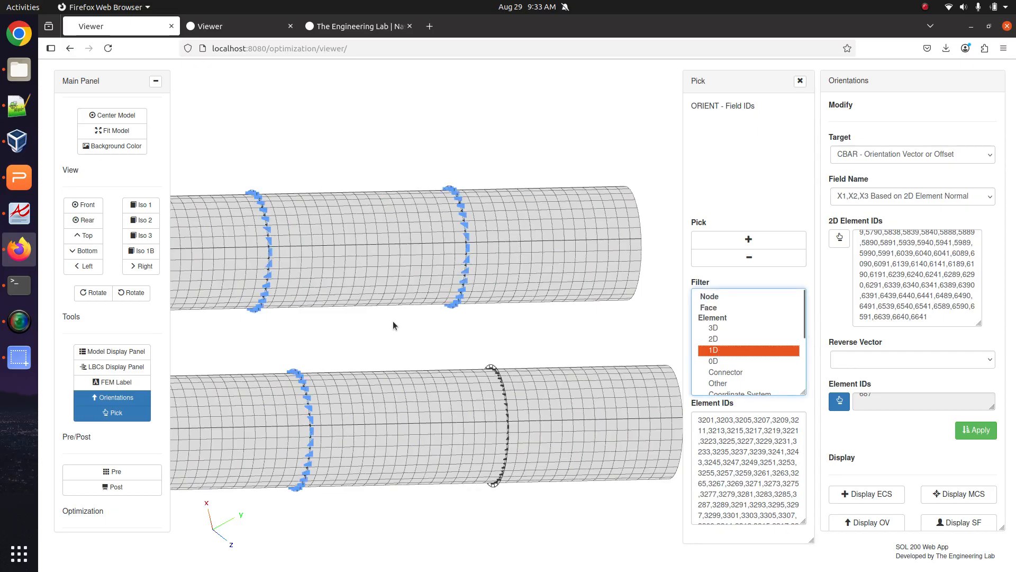
{"action": "left_click", "coordinate": [839, 401]}
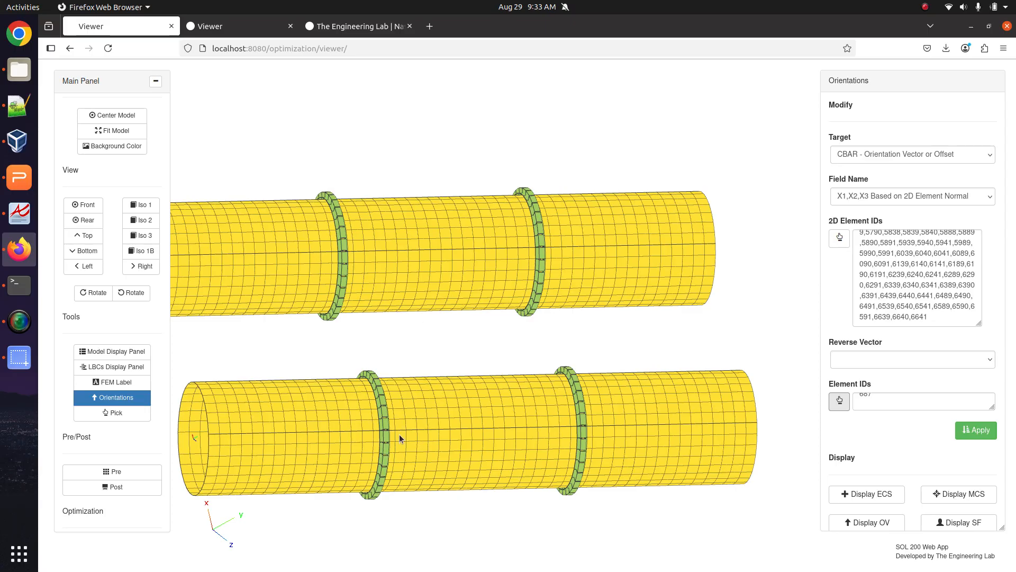
Set Reverse Vector to YES and apply the normal-based orientation vectors to the listed CBAR elements
{"action": "left_click", "coordinate": [892, 358]}
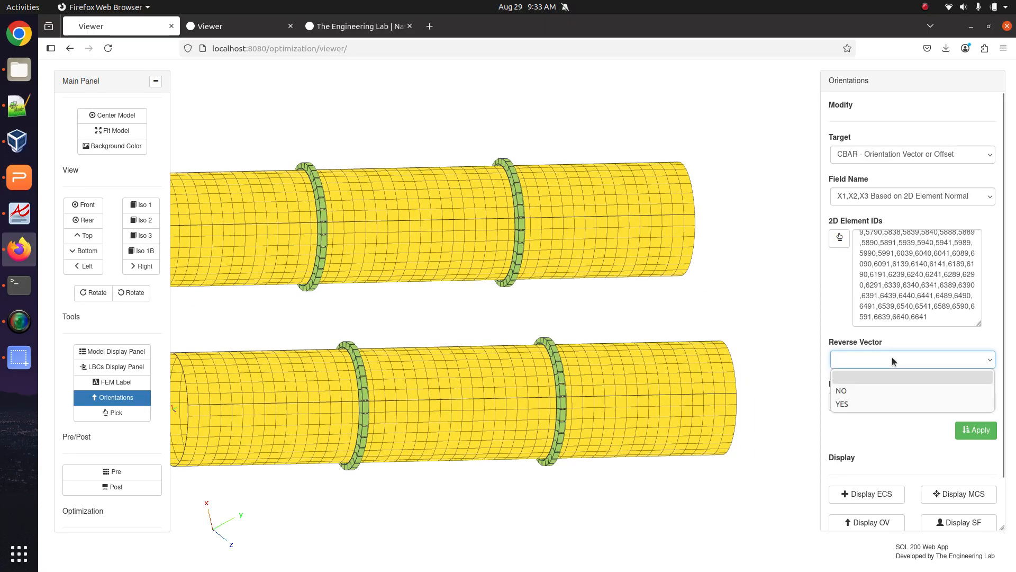
{"action": "left_click", "coordinate": [857, 403]}
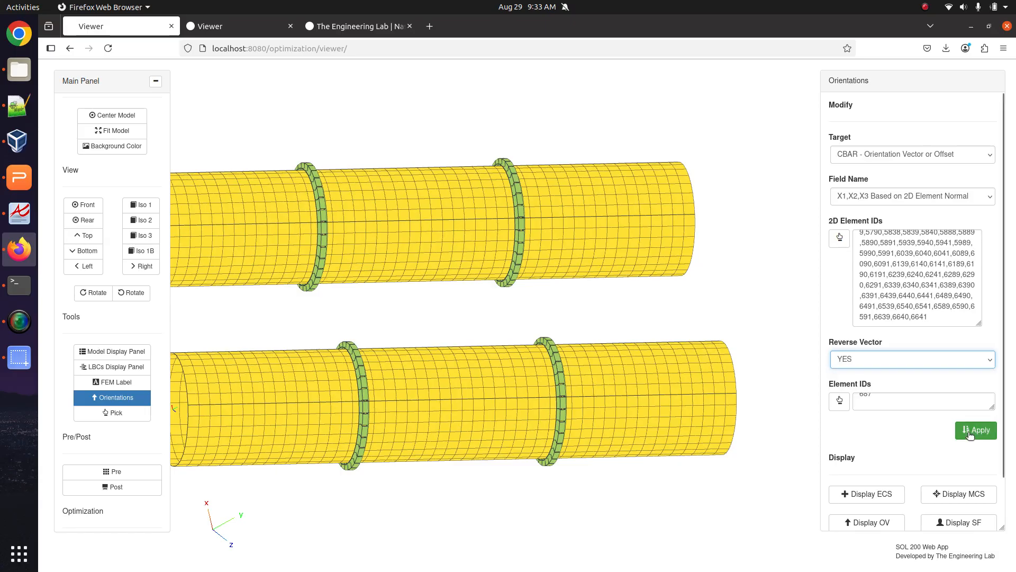
{"action": "left_click", "coordinate": [971, 432]}
Examine the ring bars and their orientation vectors relative to the tube shells, from the side, end-on and close up
{"action": "left_click_drag", "start_coordinate": [453, 405], "coordinate": [488, 395]}
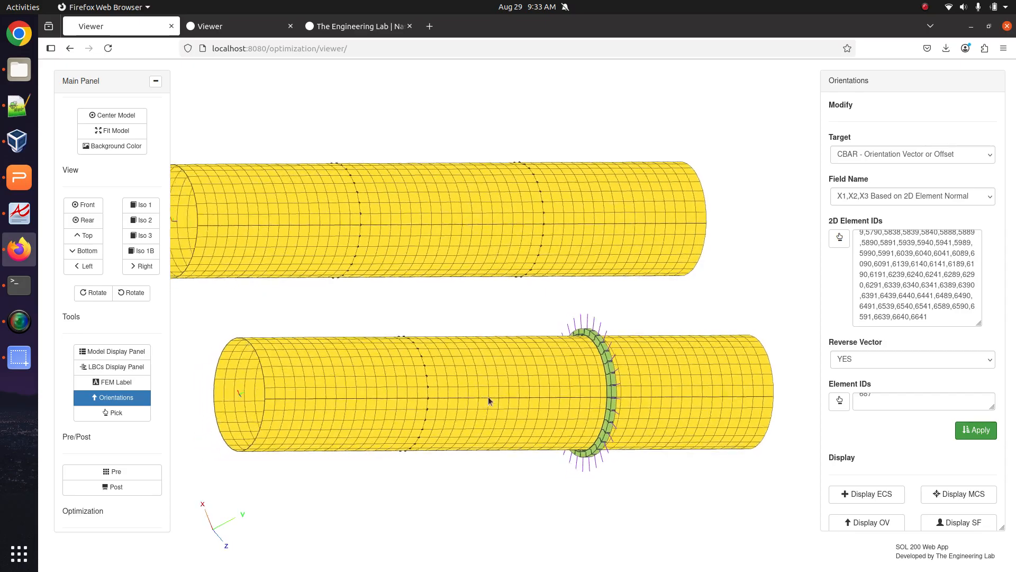
{"action": "right_click_drag", "start_coordinate": [600, 416], "coordinate": [546, 402]}
{"action": "left_click_drag", "start_coordinate": [546, 403], "coordinate": [554, 392]}
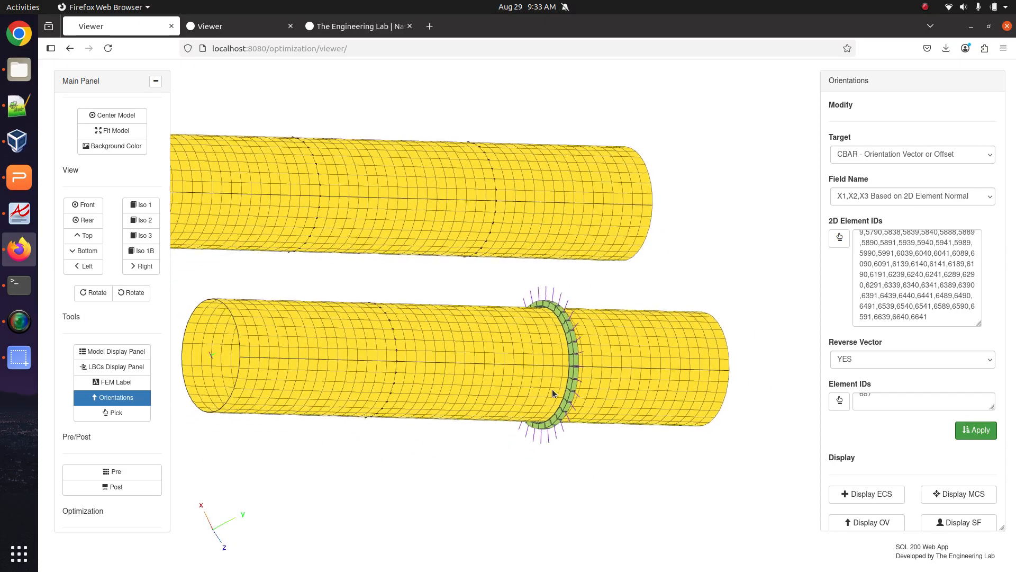
{"action": "right_click_drag", "start_coordinate": [556, 389], "coordinate": [540, 374]}
{"action": "scroll", "coordinate": [535, 364], "scroll_direction": "up", "scroll_amount": 6}
{"action": "scroll", "coordinate": [535, 368], "scroll_direction": "up", "scroll_amount": 2}
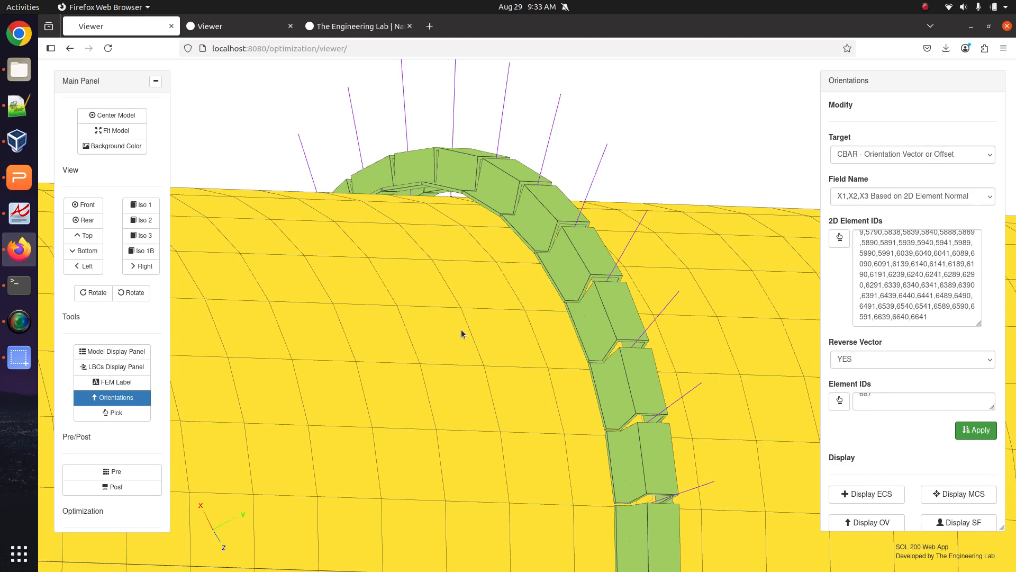
{"action": "scroll", "coordinate": [458, 346], "scroll_direction": "down", "scroll_amount": 8}
{"action": "right_click_drag", "start_coordinate": [297, 342], "coordinate": [574, 455]}
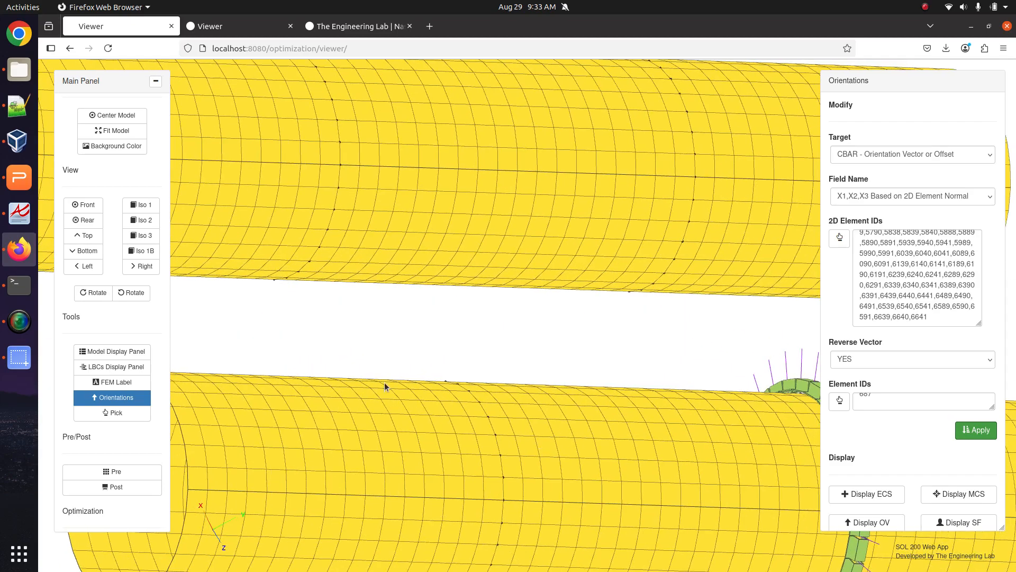
{"action": "left_click_drag", "start_coordinate": [384, 385], "coordinate": [479, 317]}
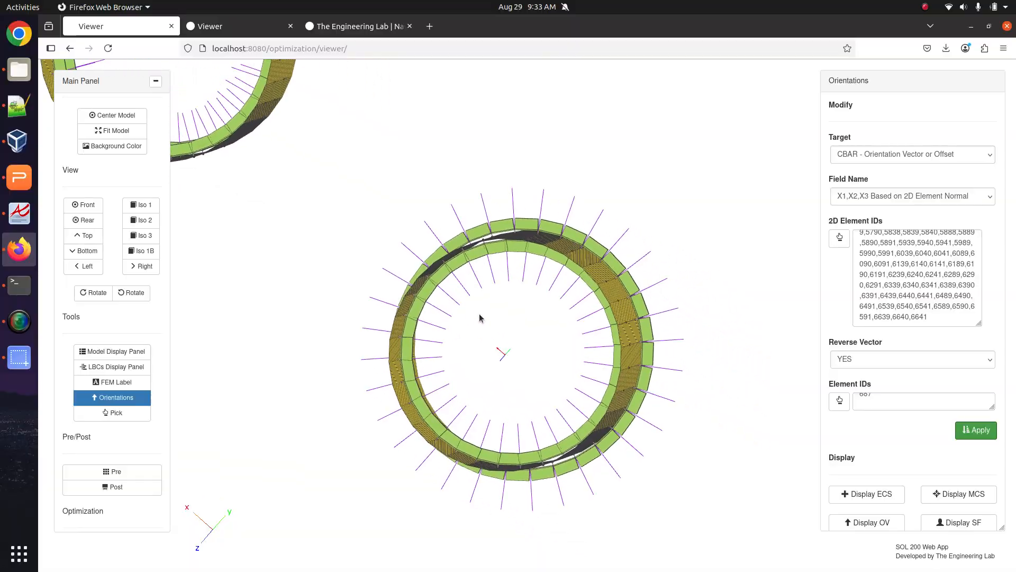
{"action": "scroll", "coordinate": [480, 317], "scroll_direction": "up", "scroll_amount": 5}
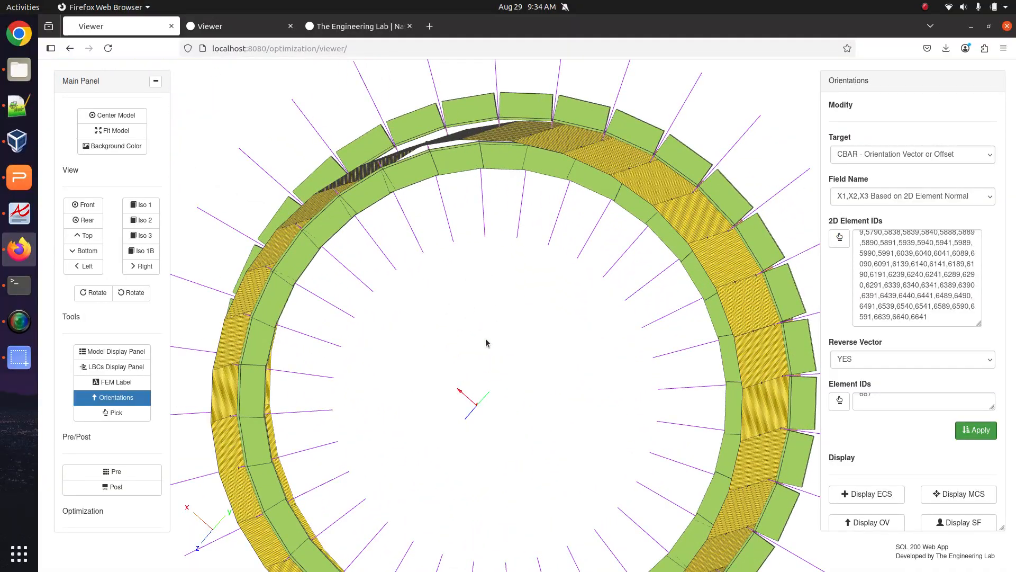
{"action": "scroll", "coordinate": [487, 343], "scroll_direction": "down", "scroll_amount": 5}
{"action": "left_click_drag", "start_coordinate": [486, 343], "coordinate": [694, 266]}
{"action": "scroll", "coordinate": [684, 290], "scroll_direction": "up", "scroll_amount": 5}
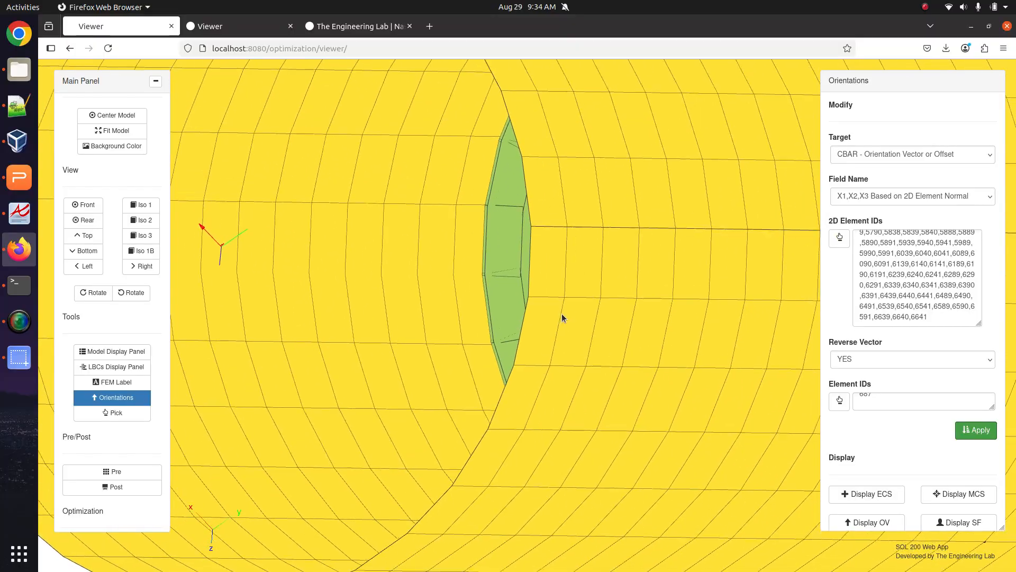
{"action": "left_click_drag", "start_coordinate": [562, 316], "coordinate": [661, 330]}
{"action": "scroll", "coordinate": [474, 311], "scroll_direction": "down", "scroll_amount": 3}
{"action": "scroll", "coordinate": [569, 331], "scroll_direction": "down", "scroll_amount": 10}
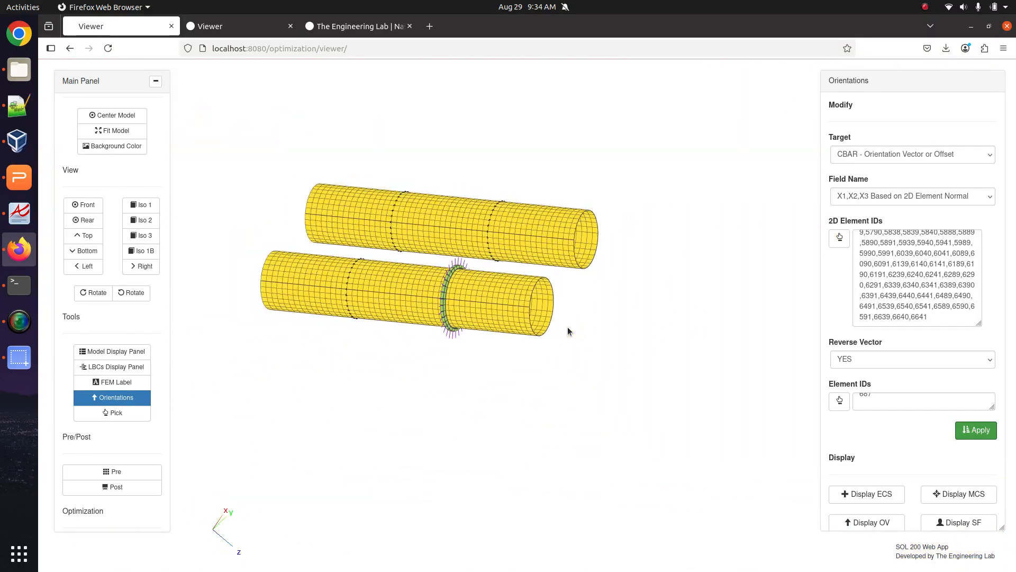
Hide PSHELL 2's elements and wireframe, and fit the remaining ring bars in the view
{"action": "left_click", "coordinate": [112, 351]}
{"action": "left_click", "coordinate": [831, 285]}
{"action": "left_click", "coordinate": [792, 285]}
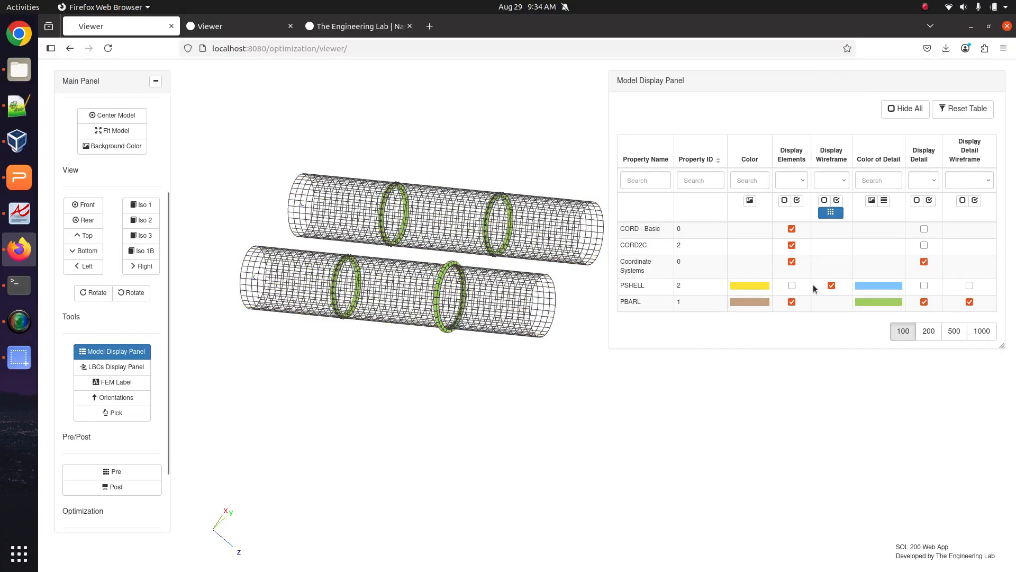
{"action": "left_click", "coordinate": [831, 285]}
{"action": "left_click", "coordinate": [93, 352]}
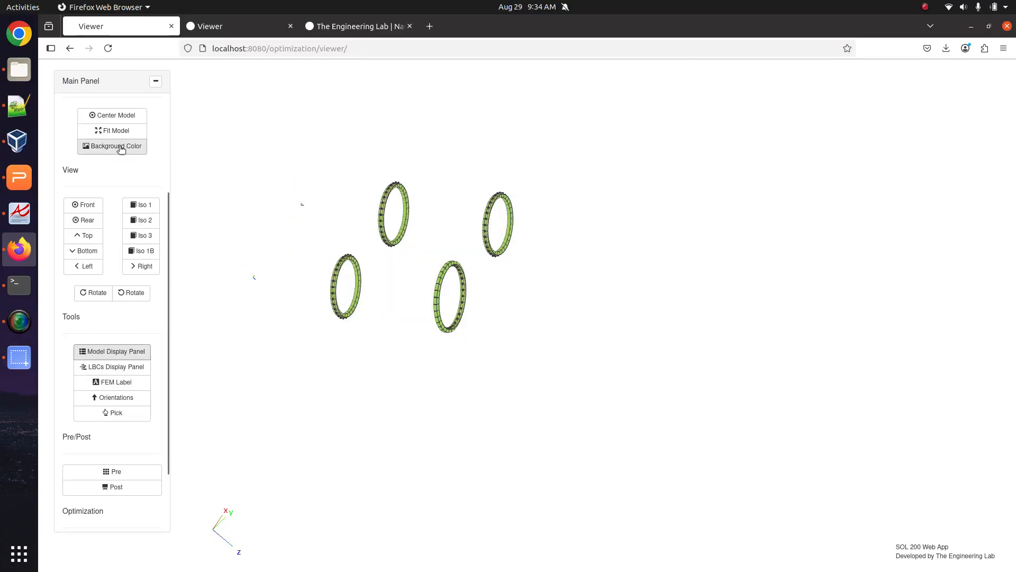
{"action": "left_click", "coordinate": [121, 132]}
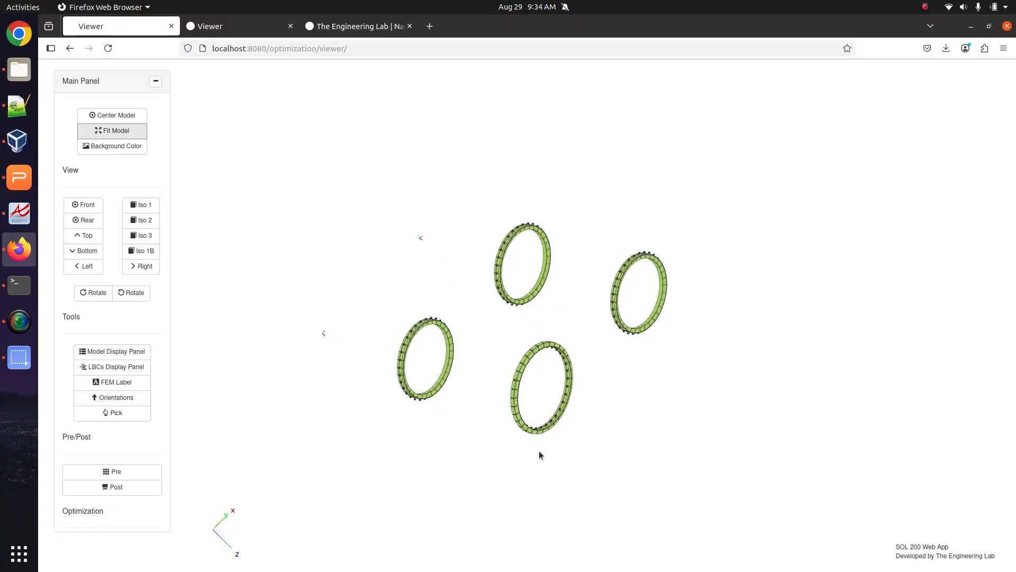
Display the orientation vectors on the isolated ring bars
{"action": "scroll", "coordinate": [501, 281], "scroll_direction": "up", "scroll_amount": 10}
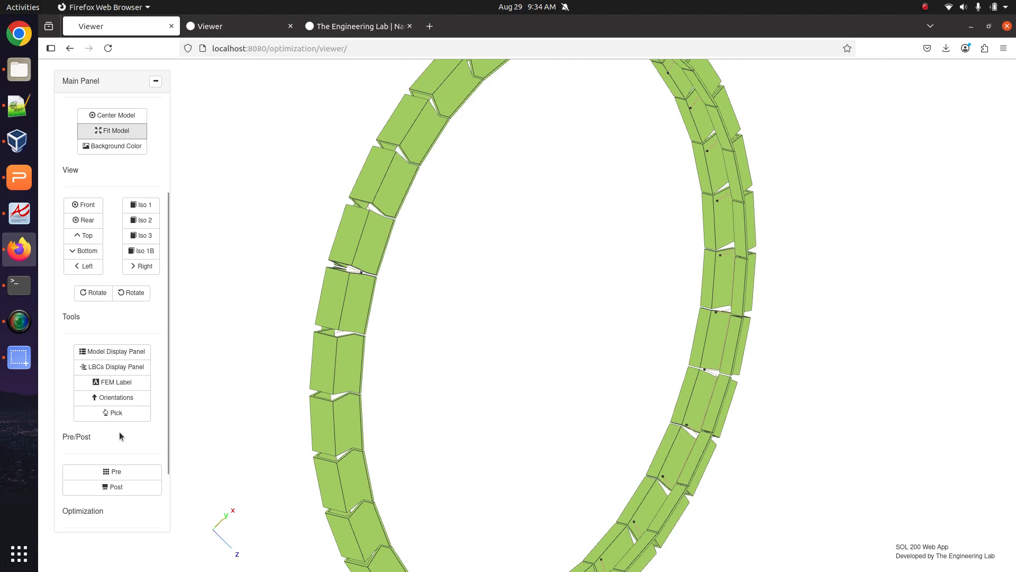
{"action": "left_click", "coordinate": [115, 397]}
{"action": "left_click", "coordinate": [846, 523]}
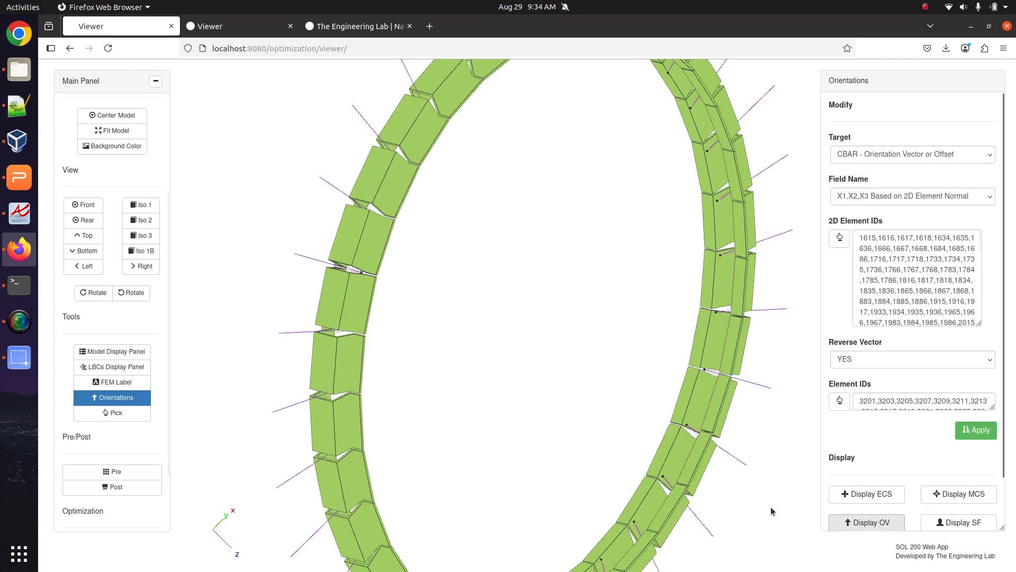
Compare the orientation vector directions around the different rings from several angles and check the Reverse Vector options
{"action": "scroll", "coordinate": [508, 413], "scroll_direction": "down", "scroll_amount": 5}
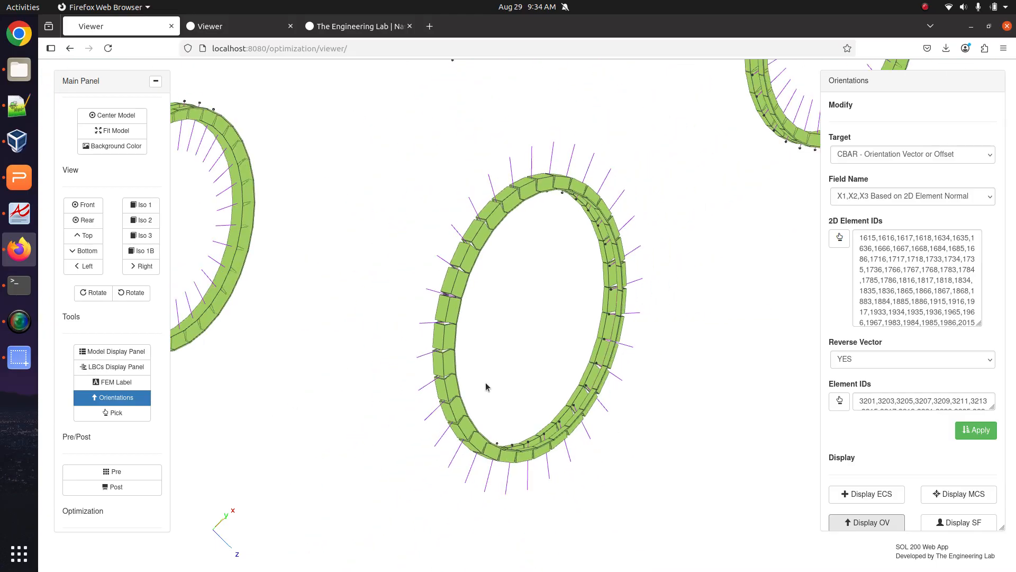
{"action": "right_click_drag", "start_coordinate": [274, 354], "coordinate": [607, 438]}
{"action": "scroll", "coordinate": [544, 415], "scroll_direction": "up", "scroll_amount": 5}
{"action": "scroll", "coordinate": [539, 411], "scroll_direction": "up", "scroll_amount": 5}
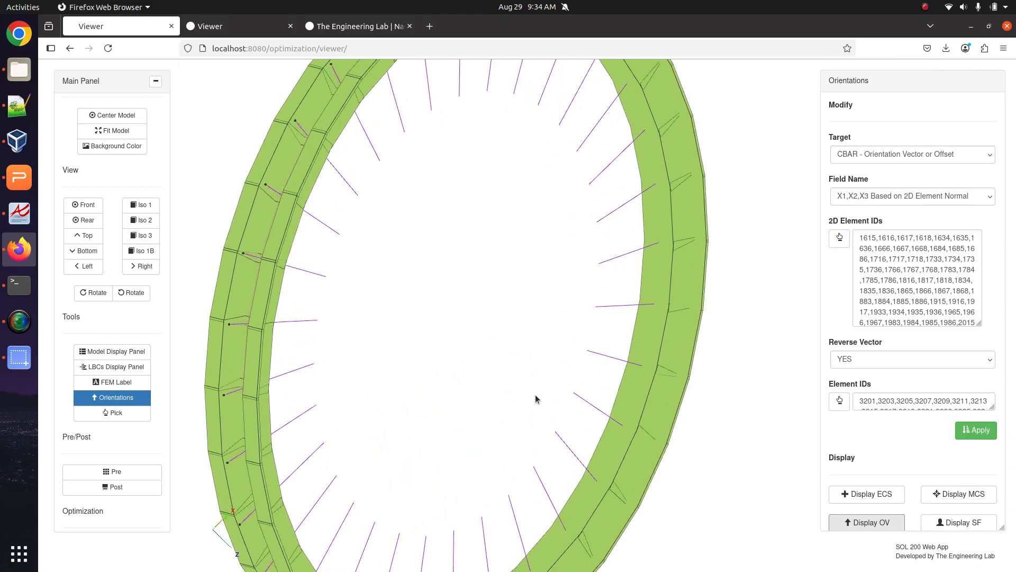
{"action": "scroll", "coordinate": [533, 392], "scroll_direction": "down", "scroll_amount": 8}
{"action": "scroll", "coordinate": [376, 343], "scroll_direction": "up", "scroll_amount": 5}
{"action": "right_click_drag", "start_coordinate": [365, 337], "coordinate": [457, 327]}
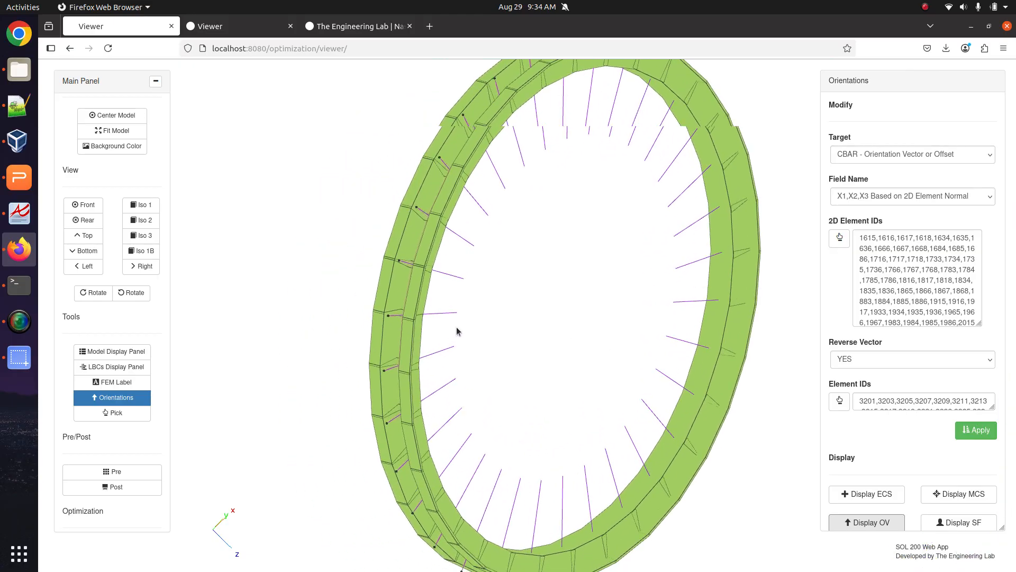
{"action": "right_click_drag", "start_coordinate": [376, 456], "coordinate": [372, 370]}
{"action": "mouse_move", "coordinate": [373, 370]}
{"action": "left_mouse_down"}
{"action": "mouse_move", "coordinate": [392, 376]}
{"action": "mouse_move", "coordinate": [376, 360]}
{"action": "left_mouse_up"}
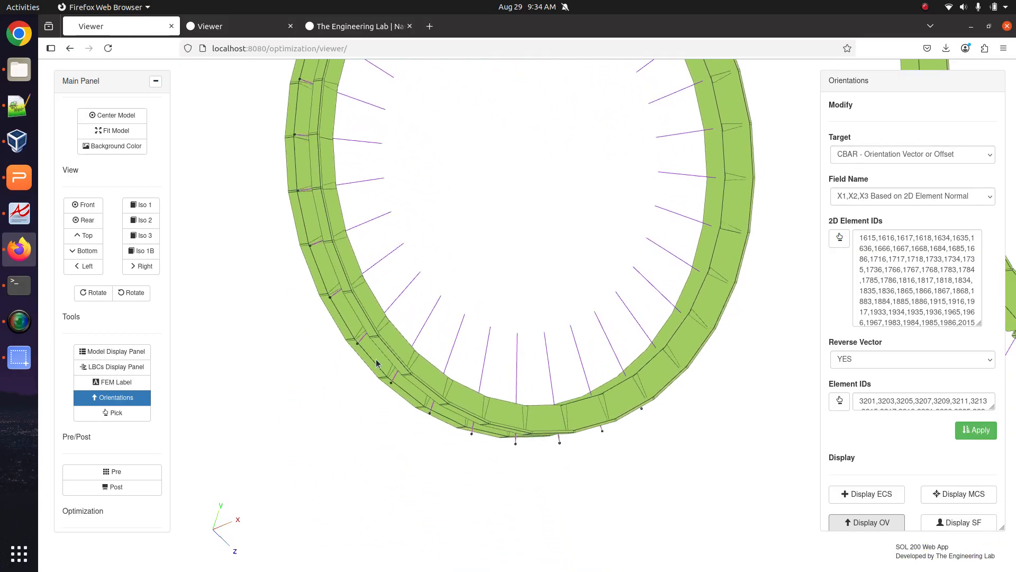
{"action": "scroll", "coordinate": [537, 475], "scroll_direction": "down", "scroll_amount": 5}
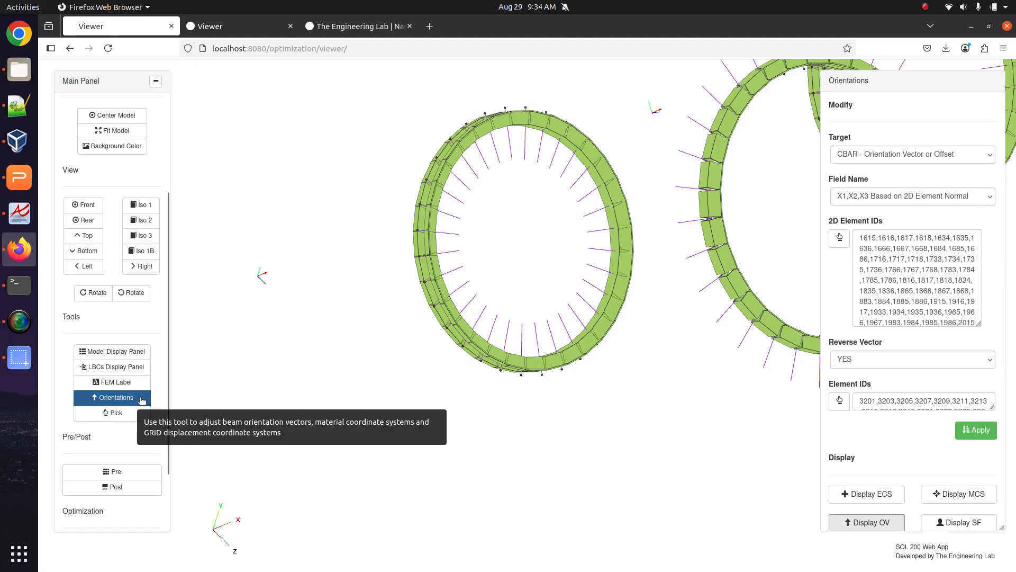
{"action": "left_click", "coordinate": [858, 364]}
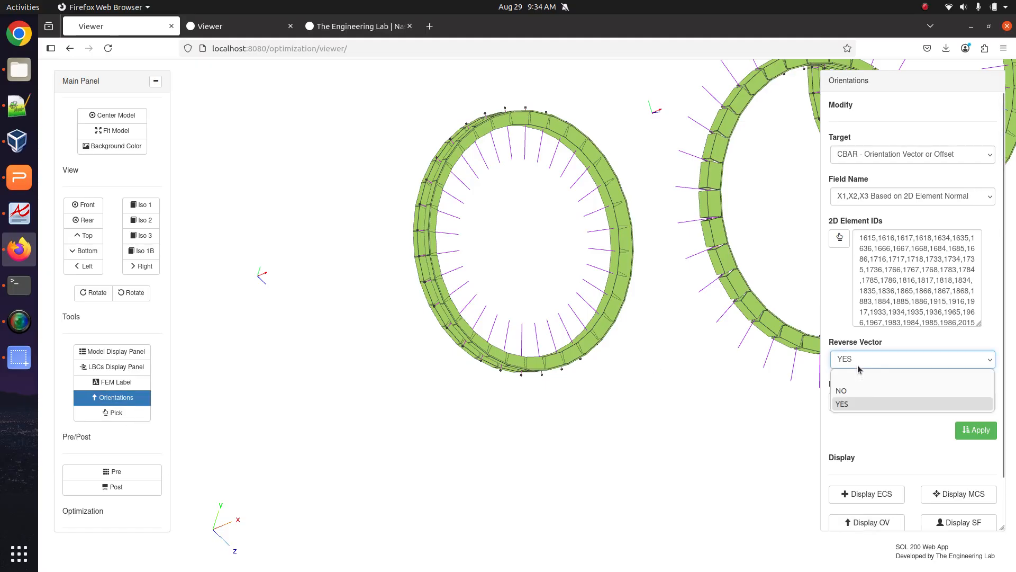
{"action": "left_click", "coordinate": [862, 360]}
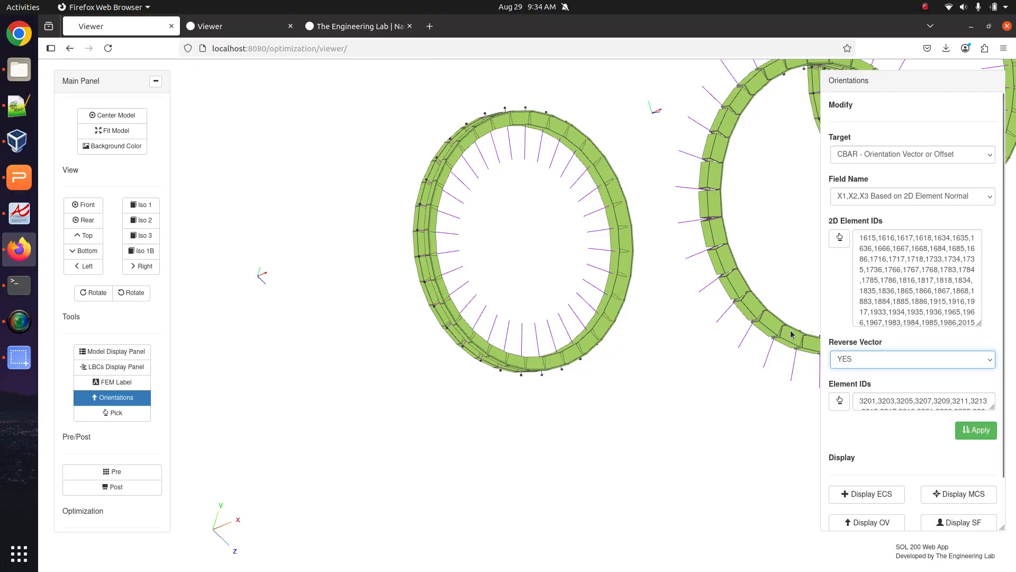
Inspect the ring bars' orientation vectors up close, comparing the separate rings end-on and at an angle
{"action": "right_click_drag", "start_coordinate": [648, 290], "coordinate": [428, 314]}
{"action": "left_click_drag", "start_coordinate": [427, 316], "coordinate": [646, 378]}
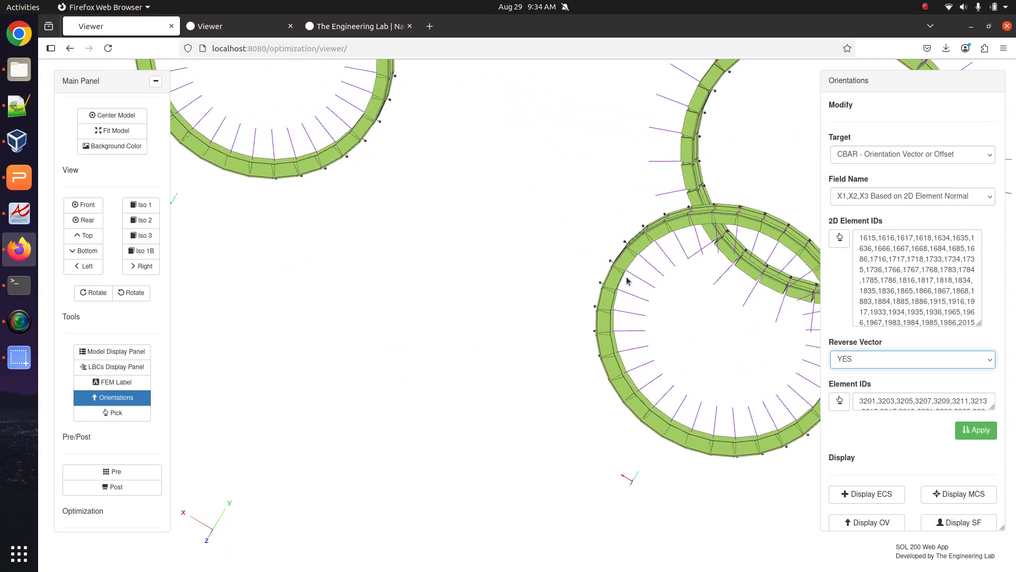
{"action": "right_click_drag", "start_coordinate": [625, 280], "coordinate": [621, 364]}
{"action": "right_click_drag", "start_coordinate": [450, 280], "coordinate": [726, 465]}
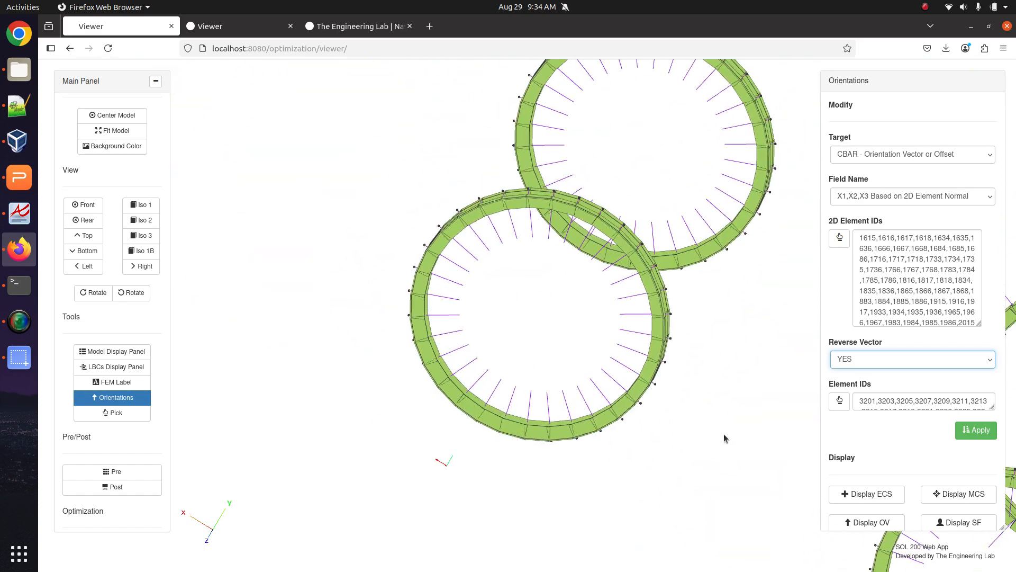
{"action": "left_click_drag", "start_coordinate": [724, 438], "coordinate": [662, 411]}
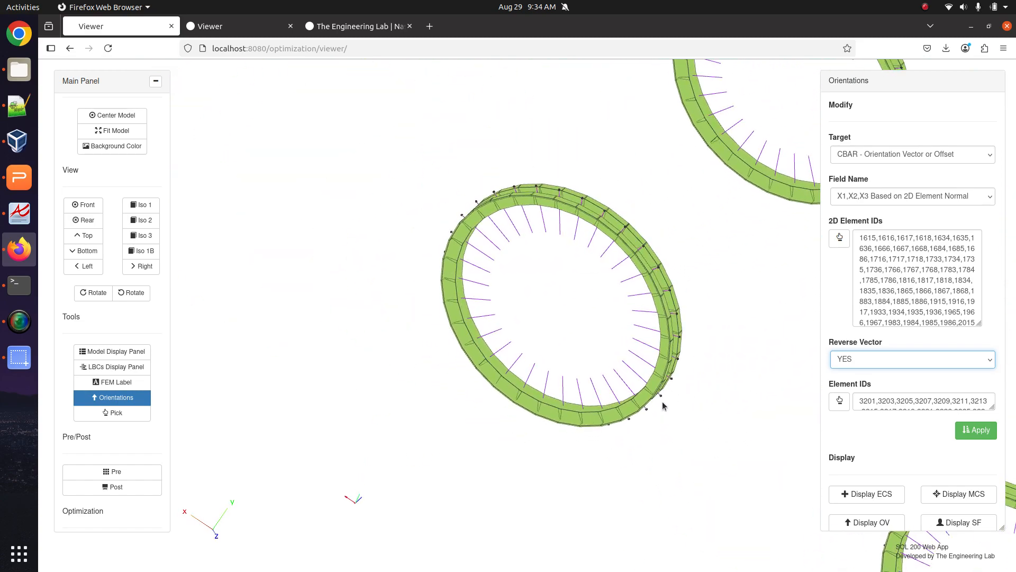
{"action": "right_click_drag", "start_coordinate": [656, 370], "coordinate": [612, 374]}
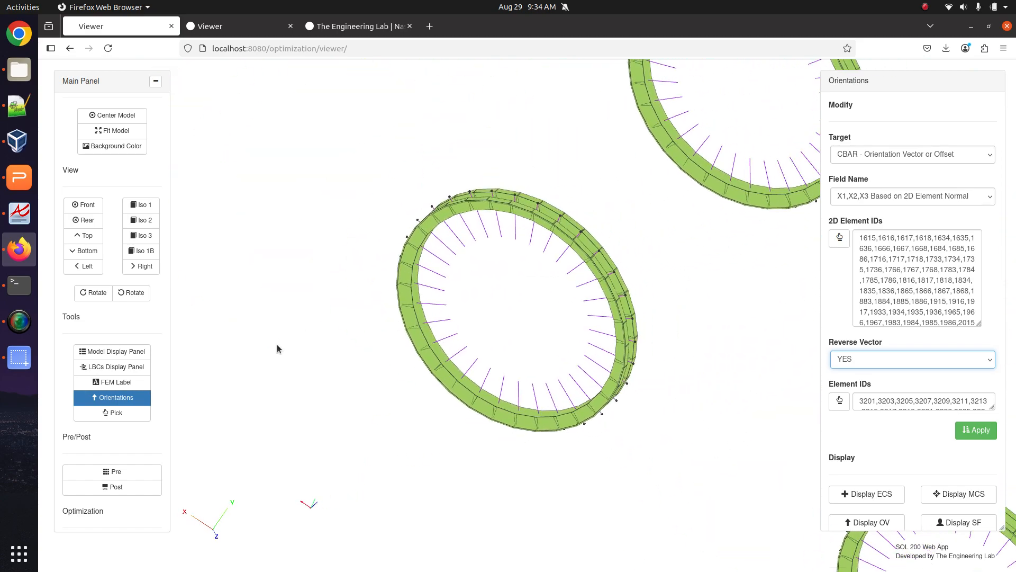
Open the CBAR bulk data entries, enlarge the BDF output, and inspect element 3201's orientation vector and offset fields
{"action": "left_click", "coordinate": [146, 474]}
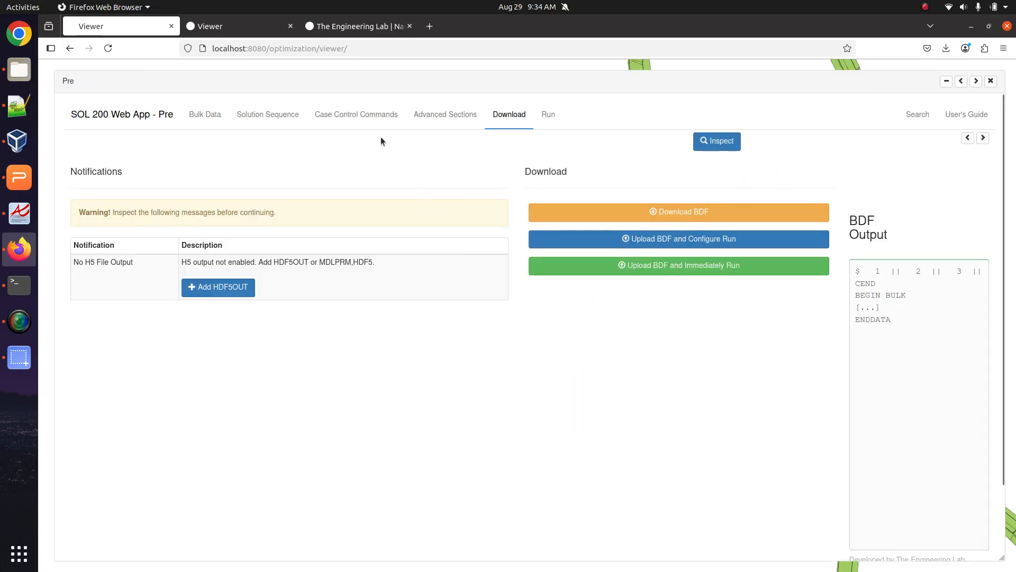
{"action": "left_click", "coordinate": [204, 114]}
{"action": "scroll", "coordinate": [429, 336], "scroll_direction": "down", "scroll_amount": 3}
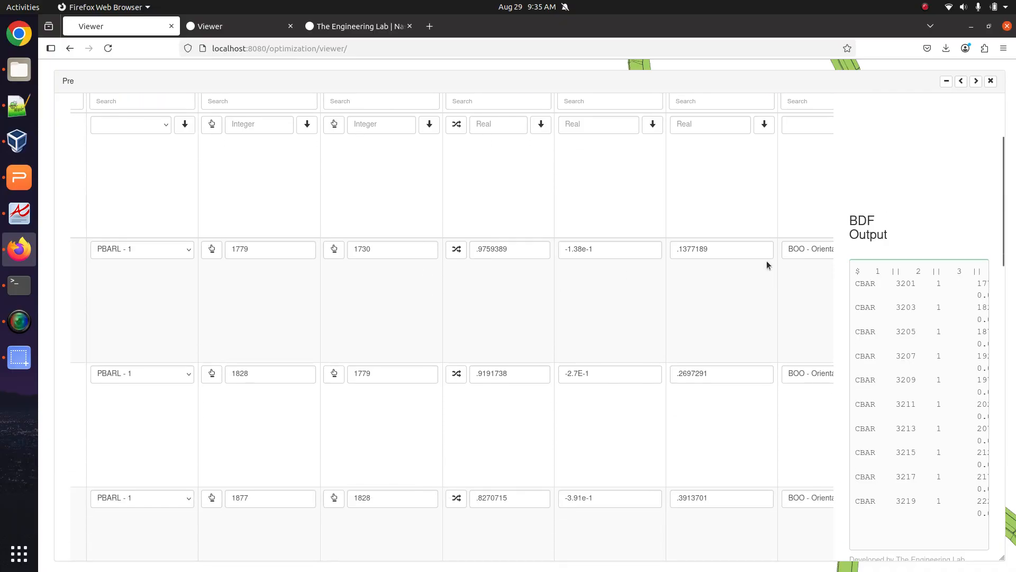
{"action": "scroll", "coordinate": [766, 260], "scroll_direction": "up", "scroll_amount": 2}
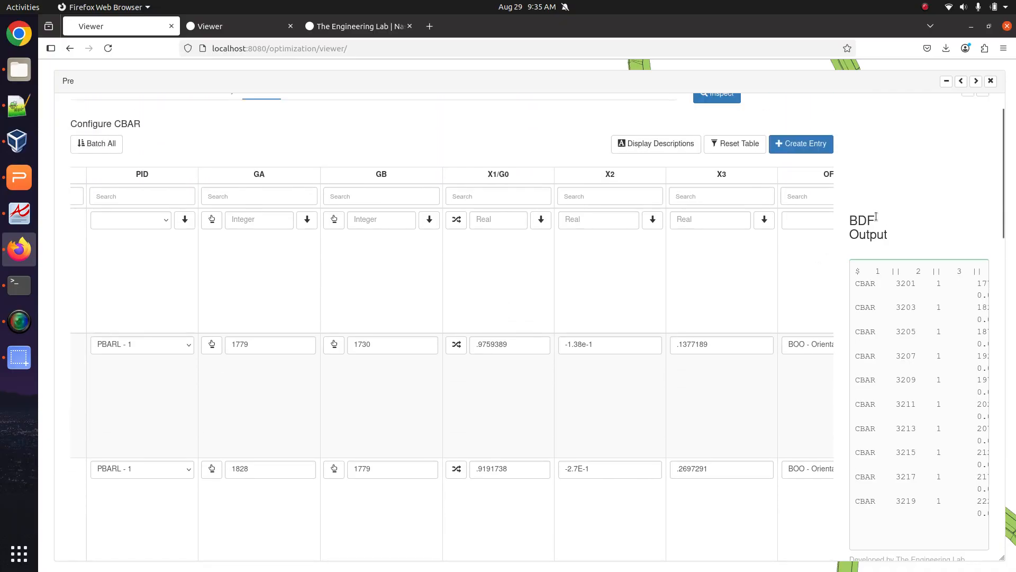
{"action": "left_click", "coordinate": [969, 94]}
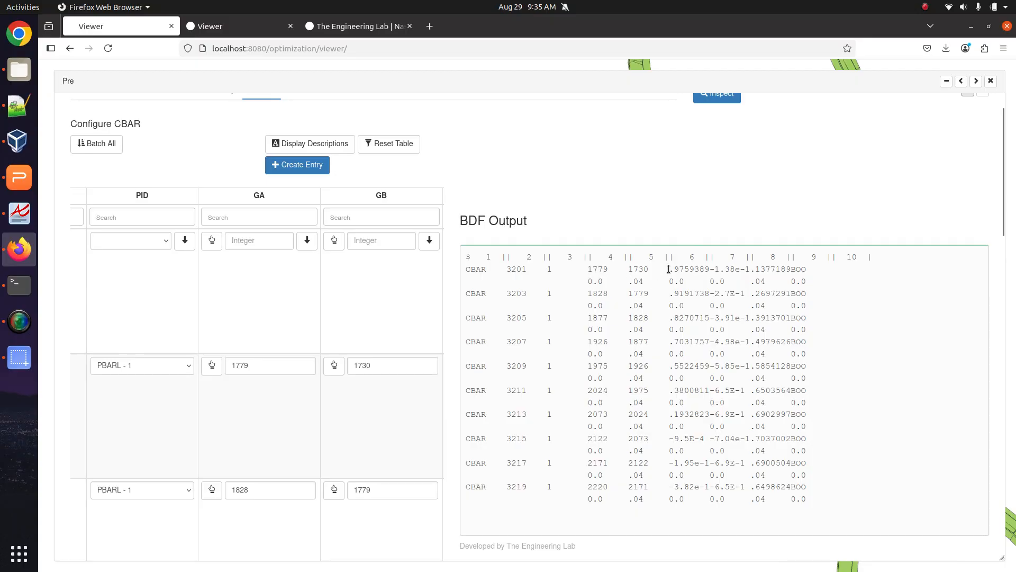
{"action": "left_click_drag", "start_coordinate": [672, 268], "coordinate": [810, 269]}
{"action": "left_click_drag", "start_coordinate": [582, 281], "coordinate": [809, 288]}
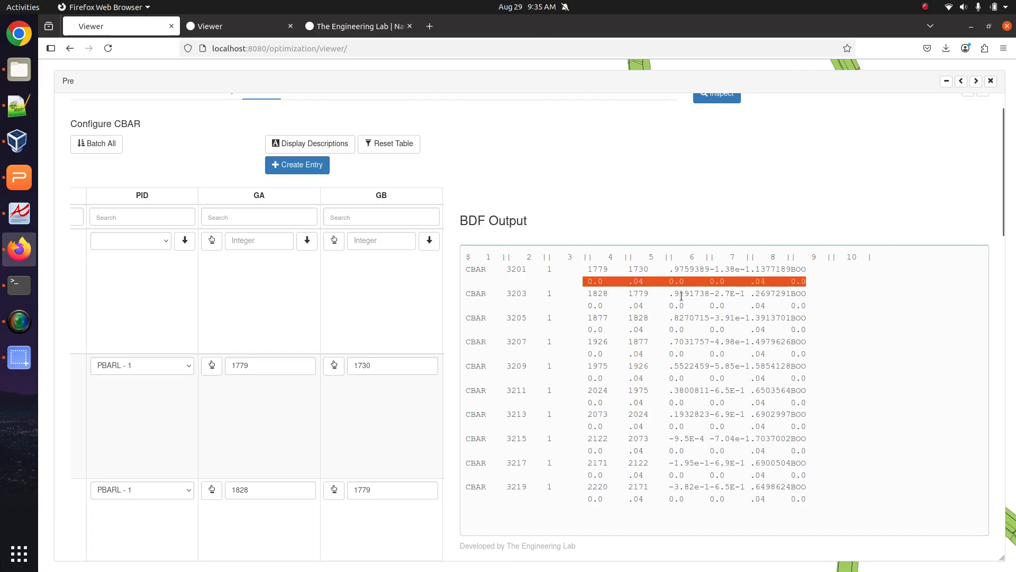
Close the bulk data editor and reopen the CBAR orientation settings beside the ring bars
{"action": "left_click", "coordinate": [991, 81]}
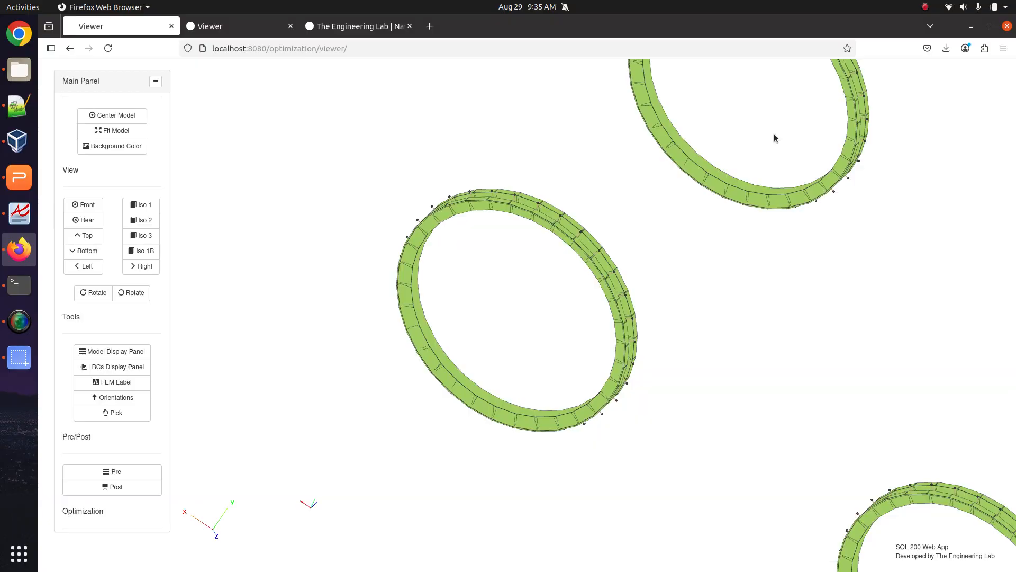
{"action": "left_click", "coordinate": [138, 398]}
{"action": "middle_click_drag", "start_coordinate": [554, 263], "coordinate": [443, 271]}
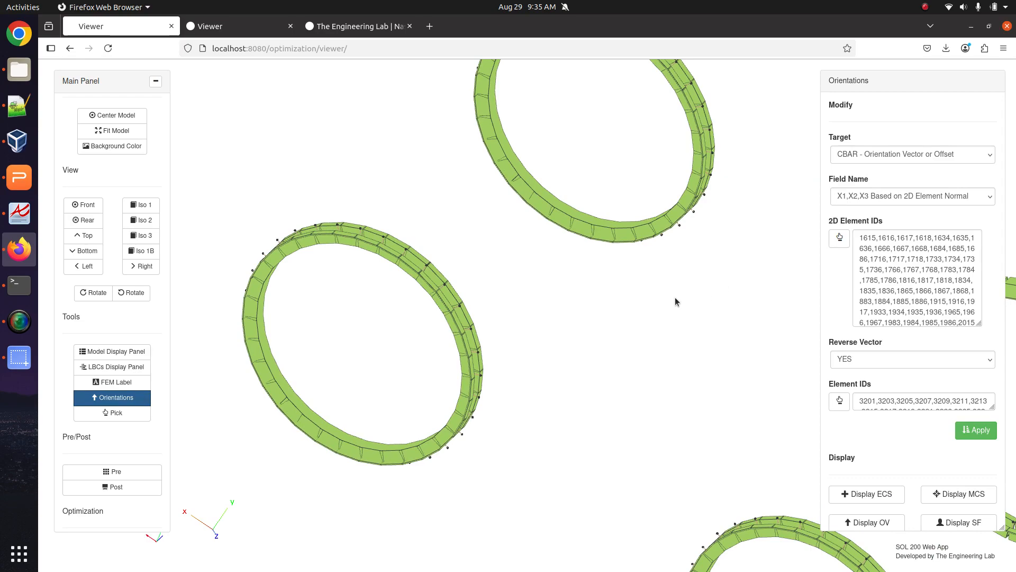
View the stiffened tube model in Patran and switch to The Engineering Lab home page in Firefox
{"action": "left_click", "coordinate": [18, 140]}
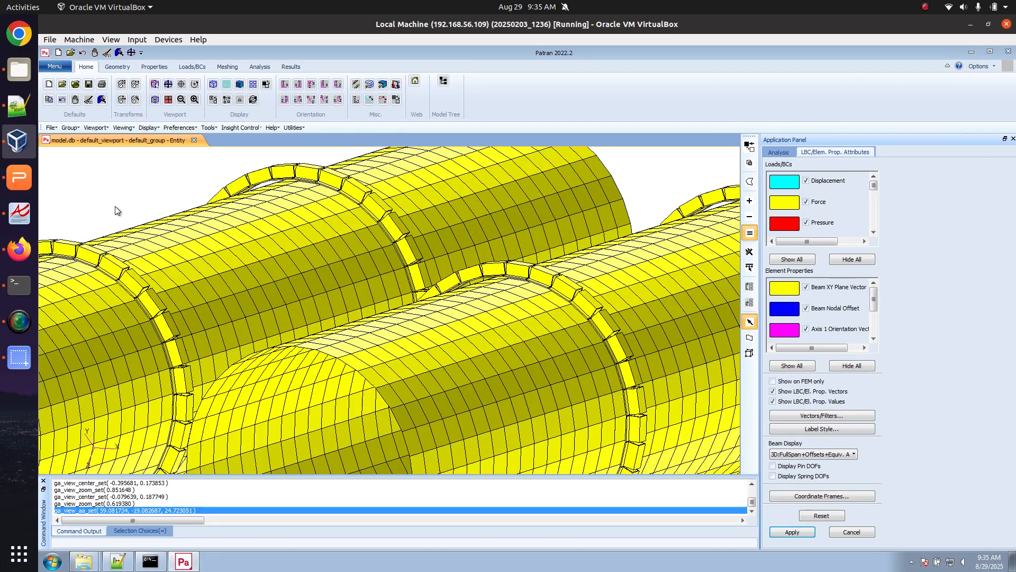
{"action": "left_click", "coordinate": [18, 249]}
{"action": "left_click", "coordinate": [353, 28]}
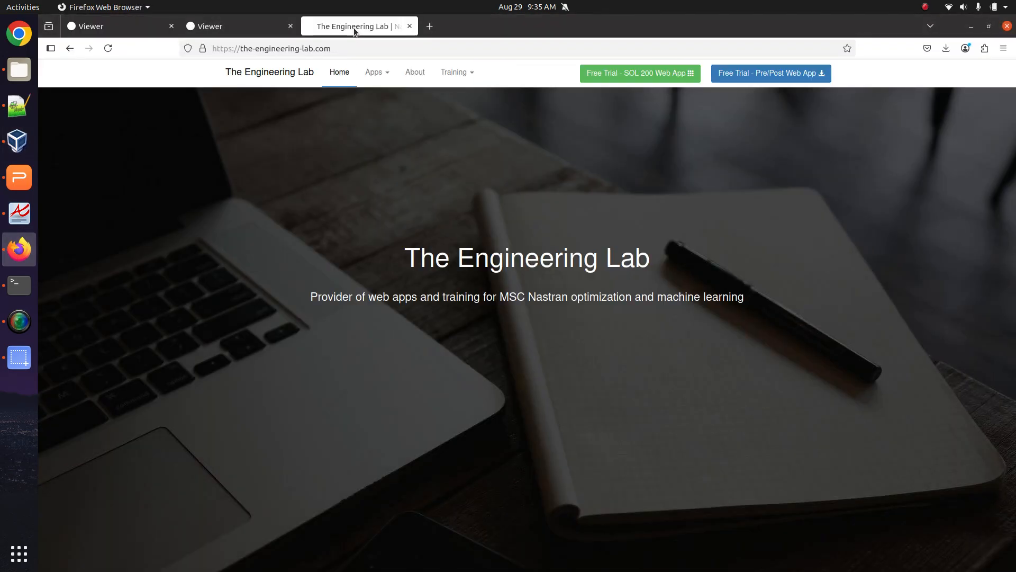